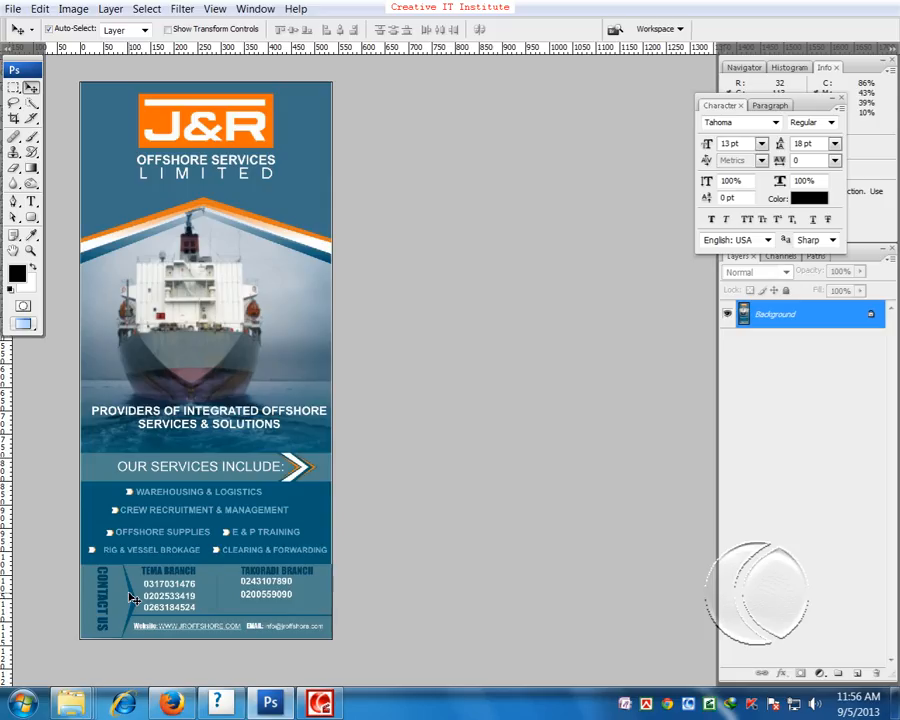
pyautogui.press('f')
pyautogui.press('f')
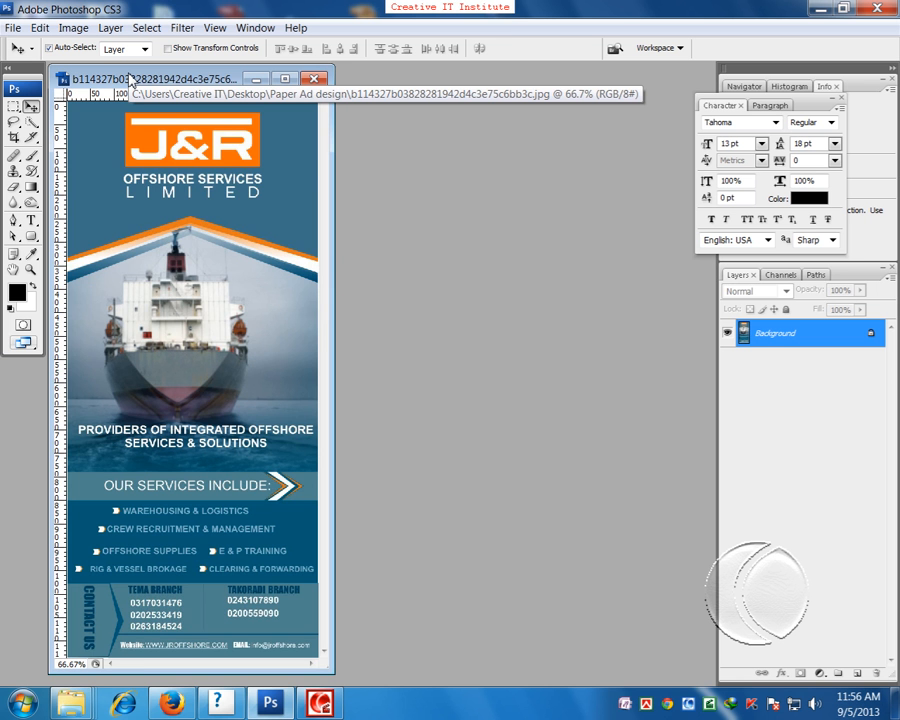
pyautogui.press('f')
pyautogui.press('f')
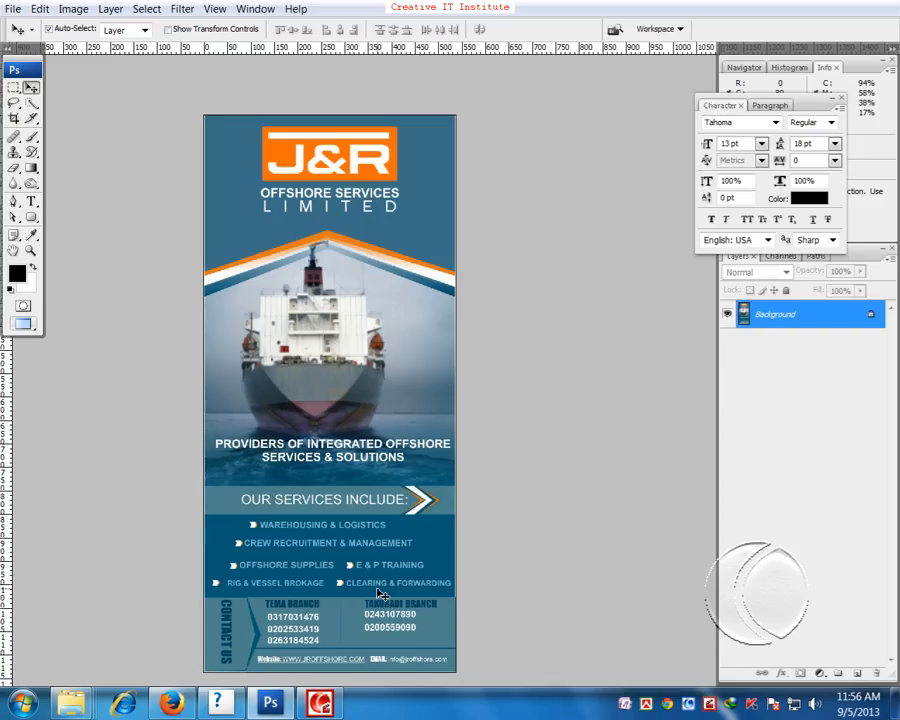
# - Add a new empty layer above the Background layer
pyautogui.moveTo(344, 384); pyautogui.dragTo(369, 378)
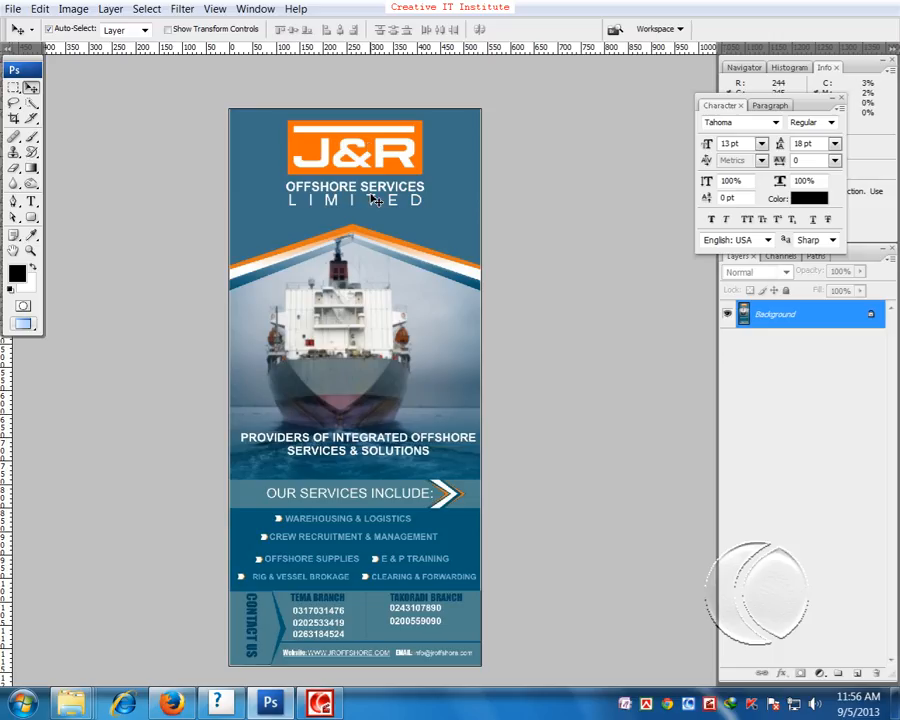
pyautogui.click(858, 675)
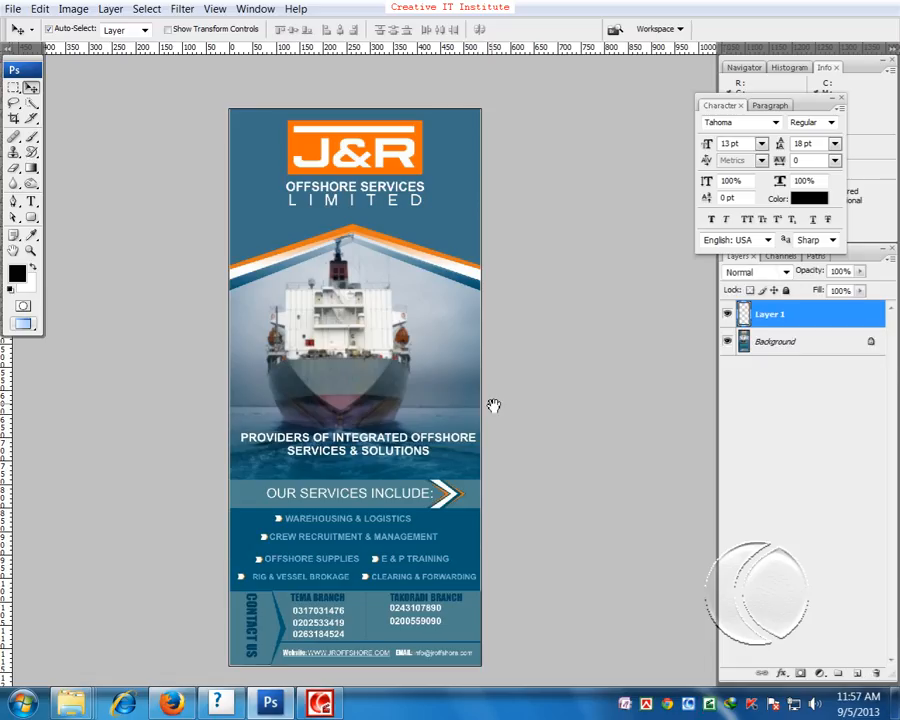
# - Select the orange J&R logo box with a rectangular marquee and copy it from the Background onto its own layer
pyautogui.scroll(1, 493, 407)
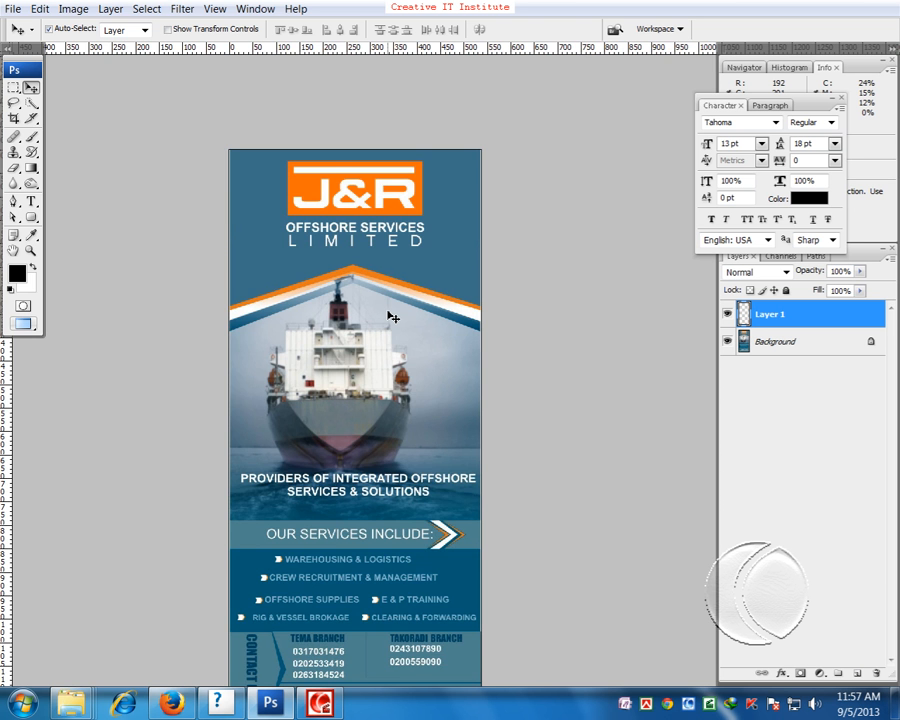
pyautogui.hotkey('ctrl', '+')
pyautogui.hotkey('ctrl', '+')
pyautogui.hotkey('ctrl', '+')
pyautogui.moveTo(348, 215); pyautogui.dragTo(372, 640)
pyautogui.moveTo(322, 245); pyautogui.dragTo(341, 615)
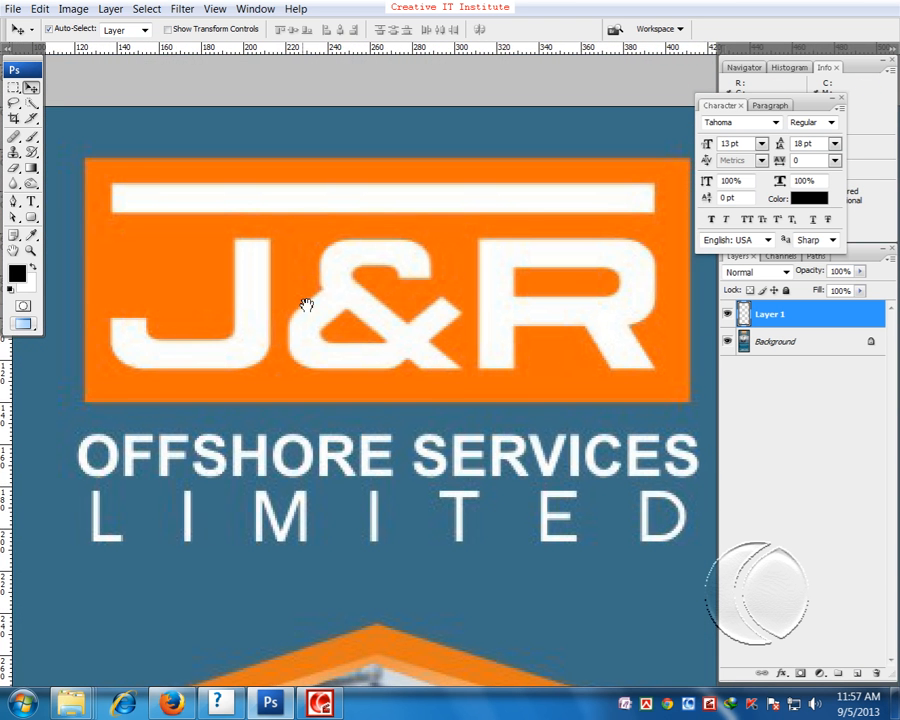
pyautogui.moveTo(307, 304); pyautogui.dragTo(290, 304)
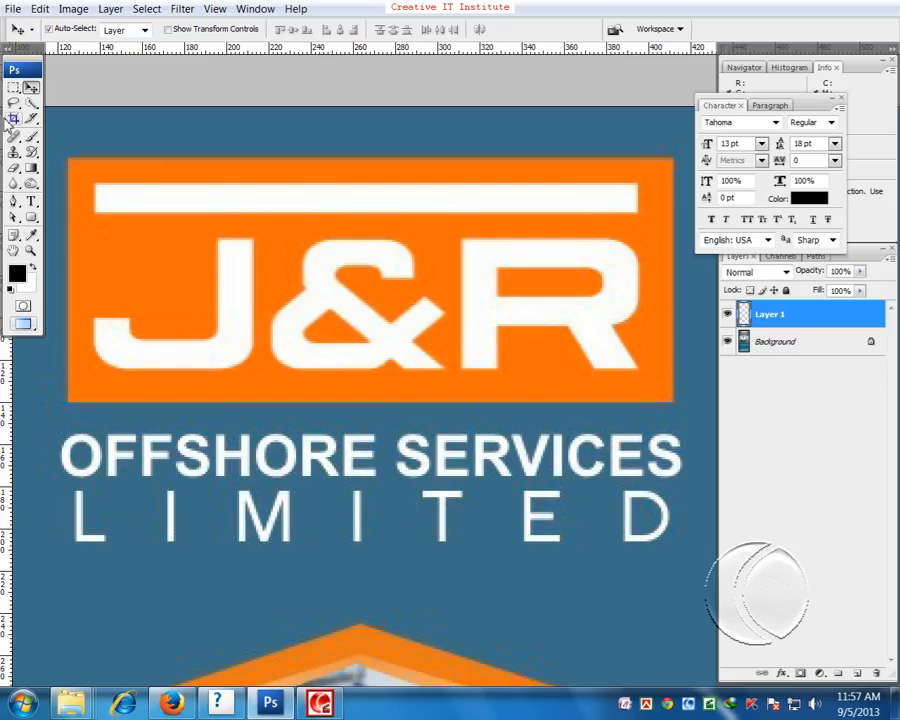
pyautogui.click(14, 88)
pyautogui.moveTo(83, 186); pyautogui.dragTo(675, 404)
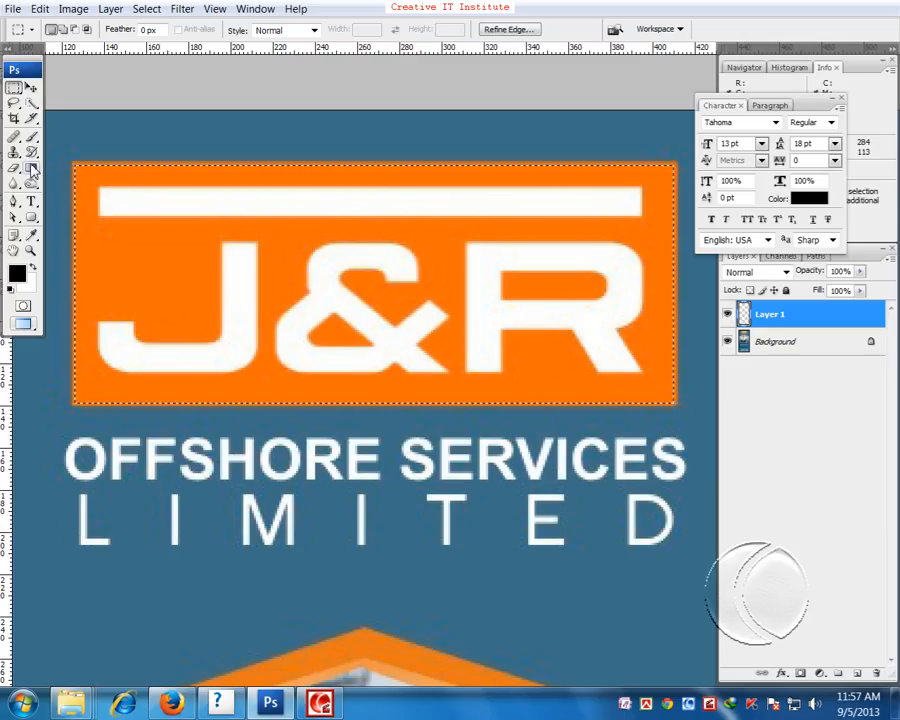
pyautogui.click(31, 89)
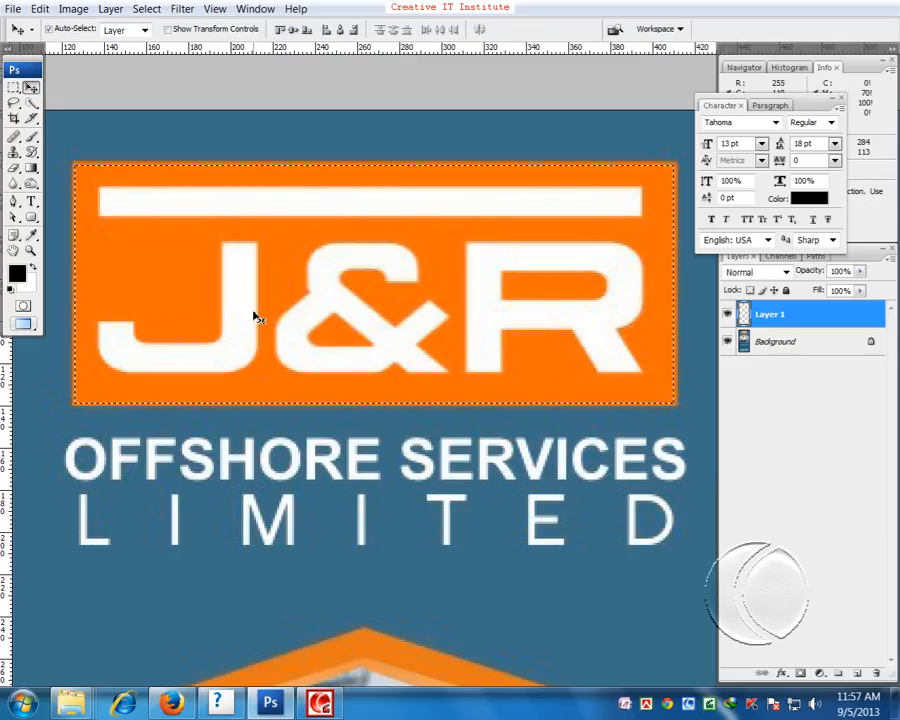
pyautogui.click(763, 345)
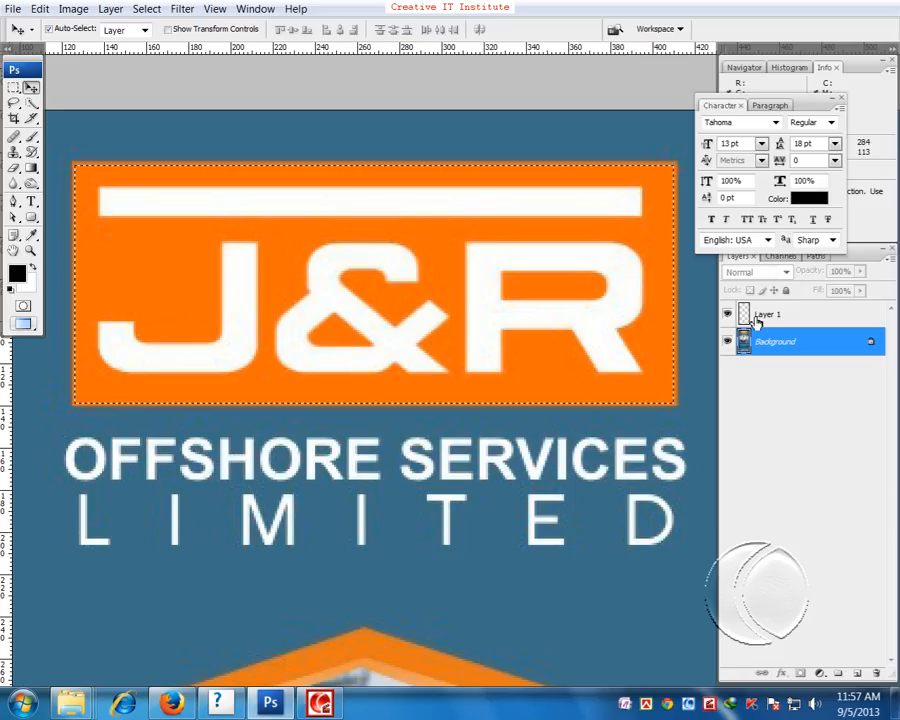
pyautogui.hotkey('ctrl', 'j')
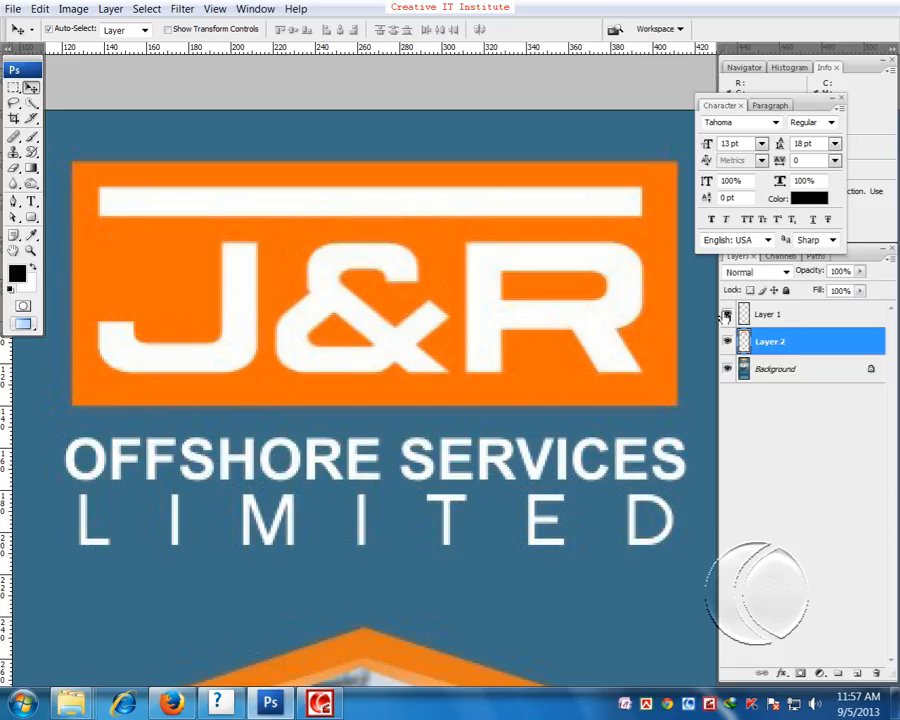
# - Hide Layer 1 and the Background to inspect the copied logo by itself, and show the Background again
pyautogui.click(727, 314)
pyautogui.click(727, 369)
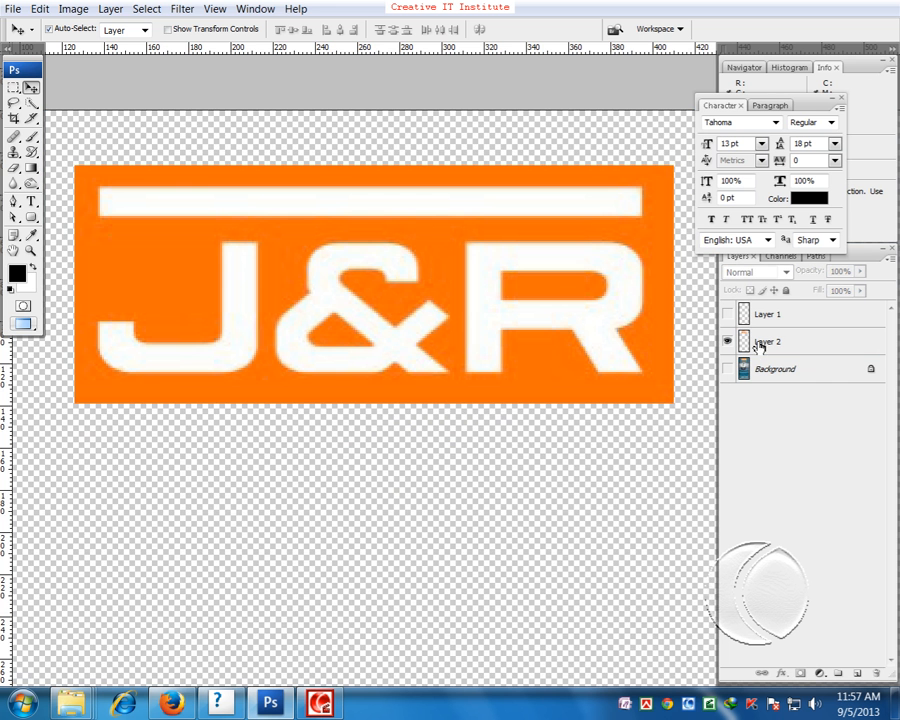
pyautogui.hotkey('ctrl', '-')
pyautogui.hotkey('ctrl', '-')
pyautogui.hotkey('ctrl', '-')
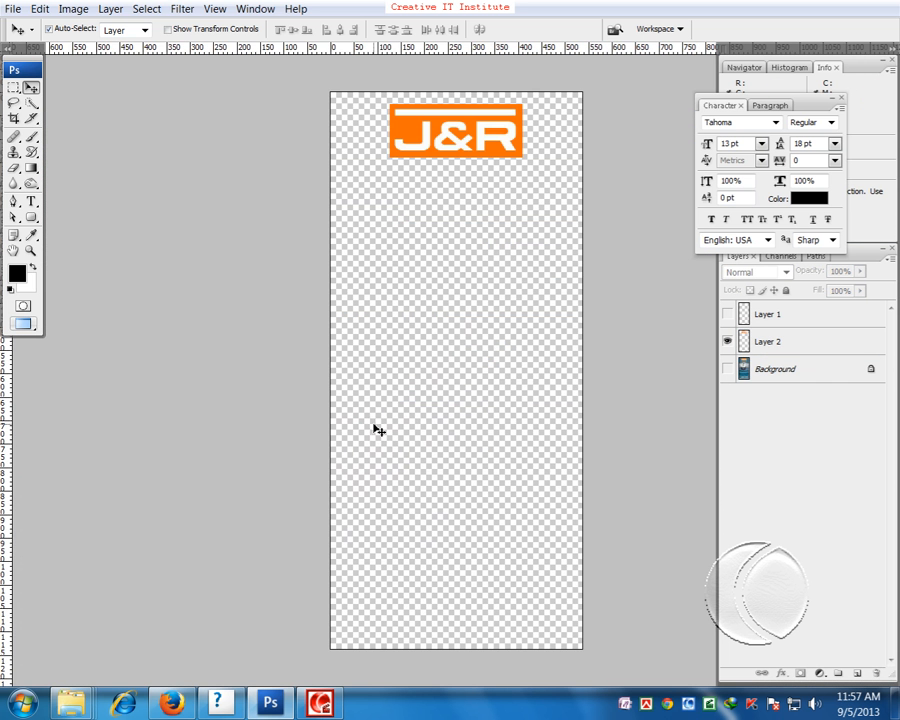
pyautogui.hotkey('ctrl', '+')
pyautogui.hotkey('ctrl', '+')
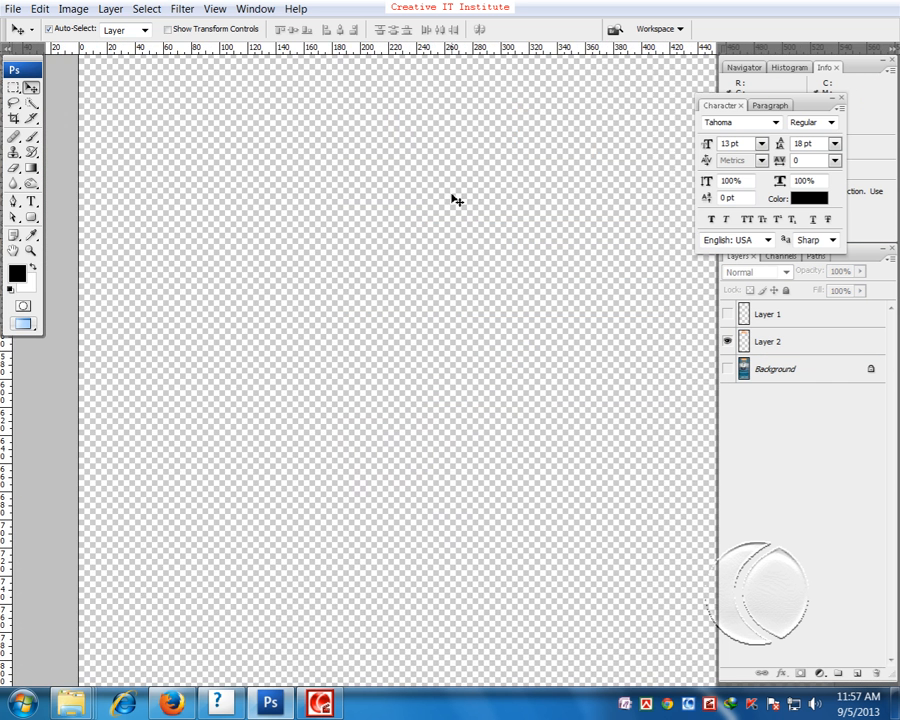
pyautogui.moveTo(438, 264); pyautogui.dragTo(442, 502)
pyautogui.moveTo(415, 245); pyautogui.dragTo(388, 589)
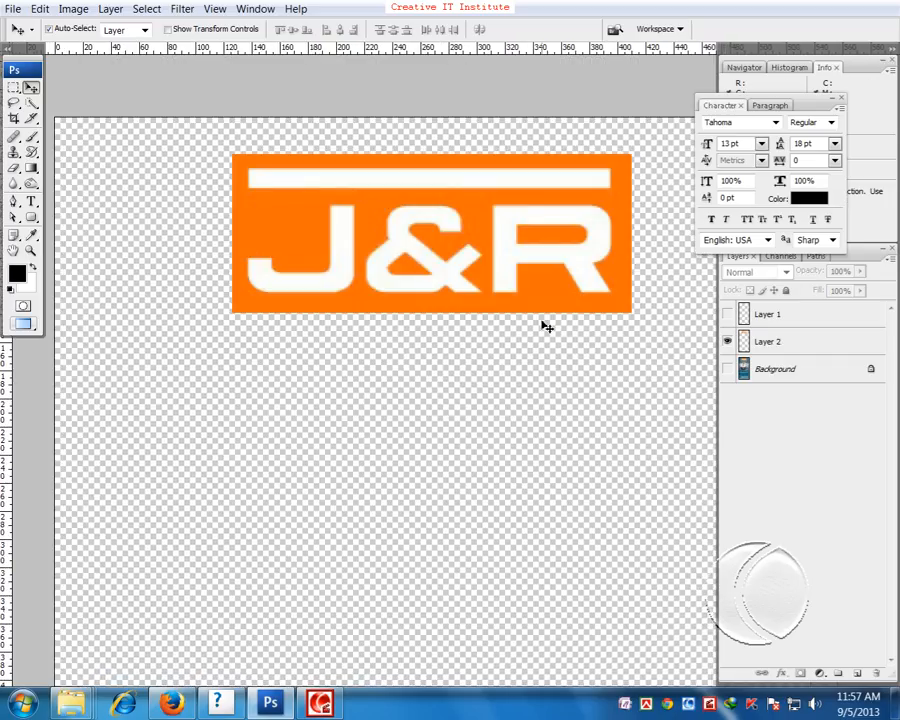
pyautogui.click(728, 370)
# - Add the text "OFFSHORE SERVICES" in black 13 pt Tahoma Regular below the word LIMITED
pyautogui.moveTo(362, 400); pyautogui.dragTo(330, 385)
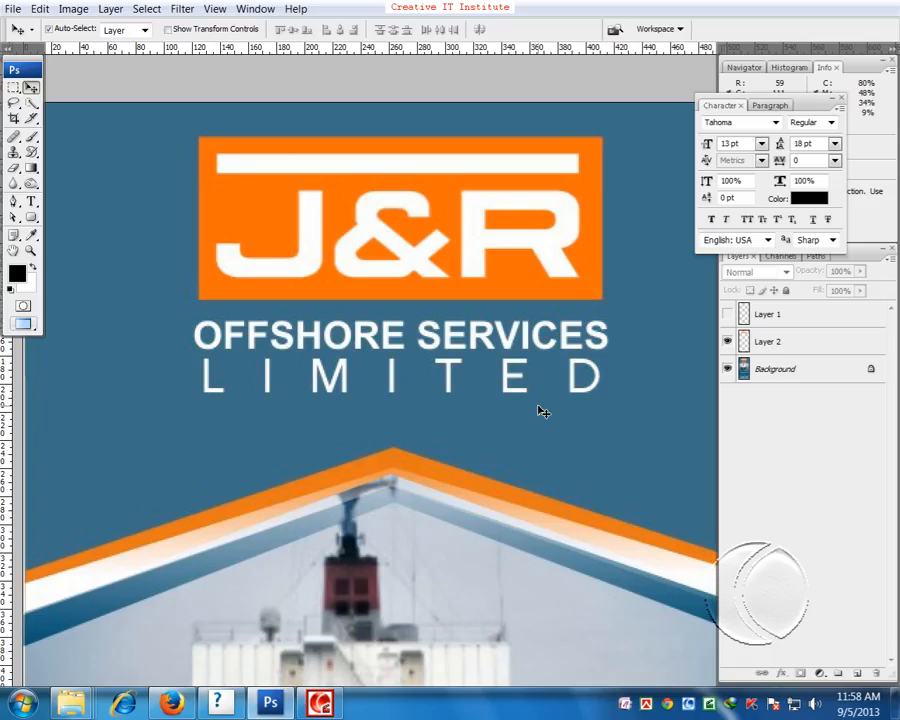
pyautogui.moveTo(500, 381); pyautogui.dragTo(442, 370)
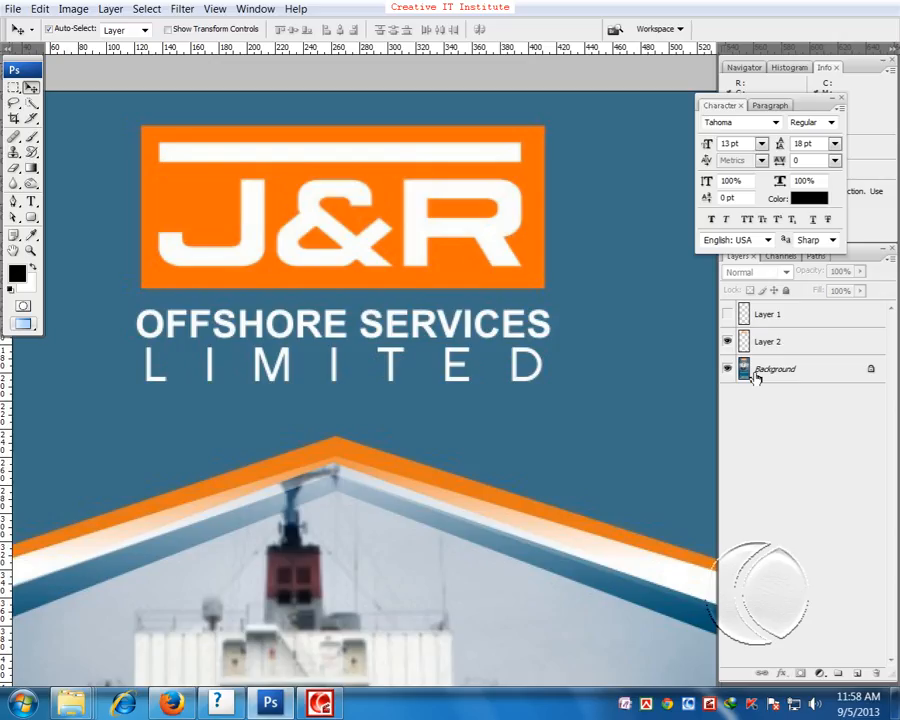
pyautogui.click(31, 202)
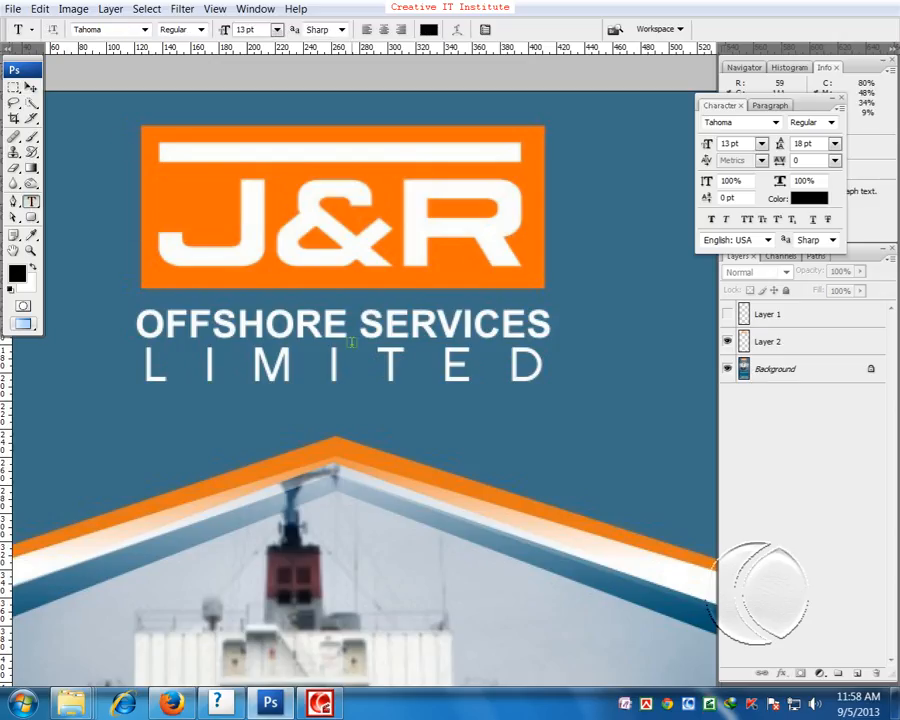
pyautogui.click(136, 444)
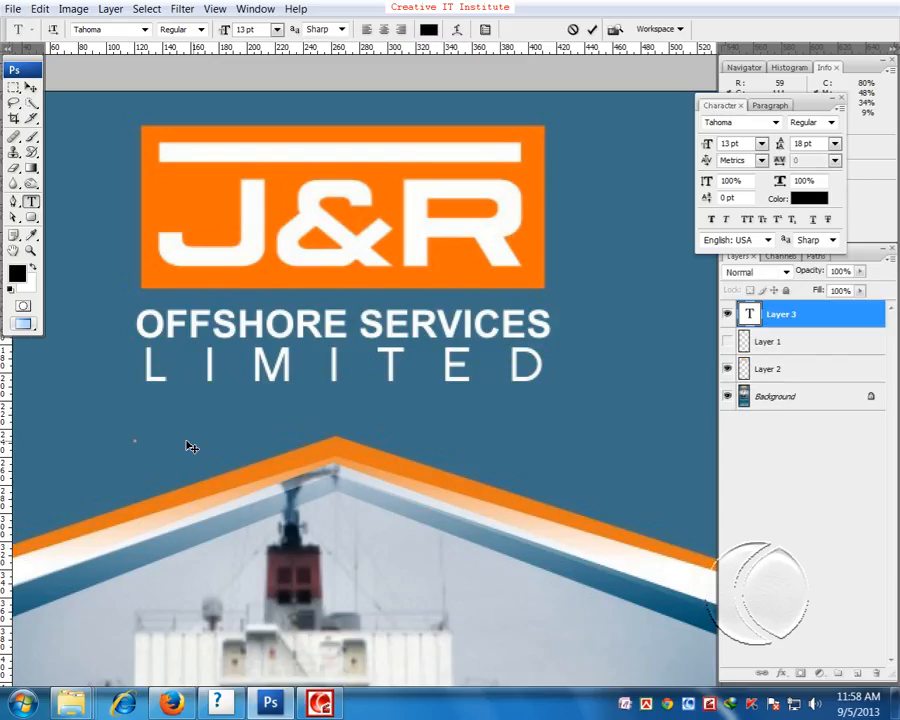
pyautogui.write('O')
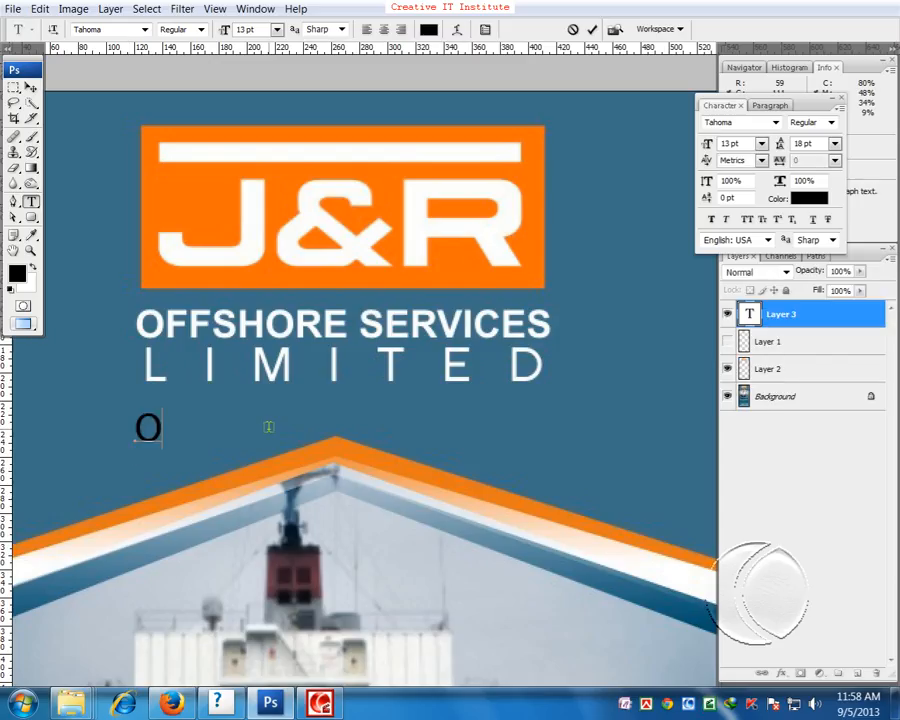
pyautogui.write('FFS')
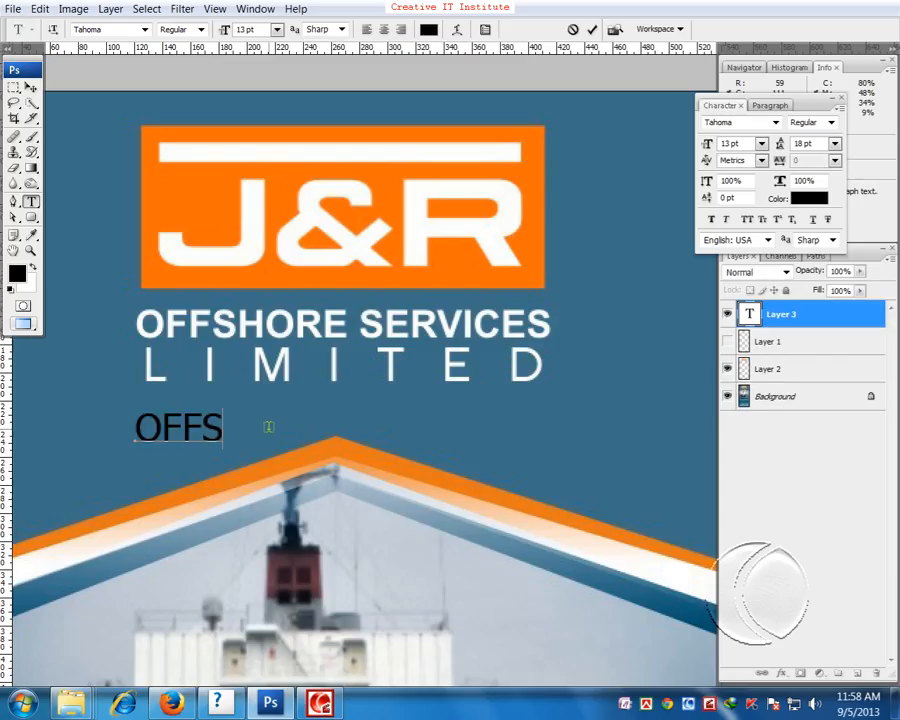
pyautogui.write('HORE')
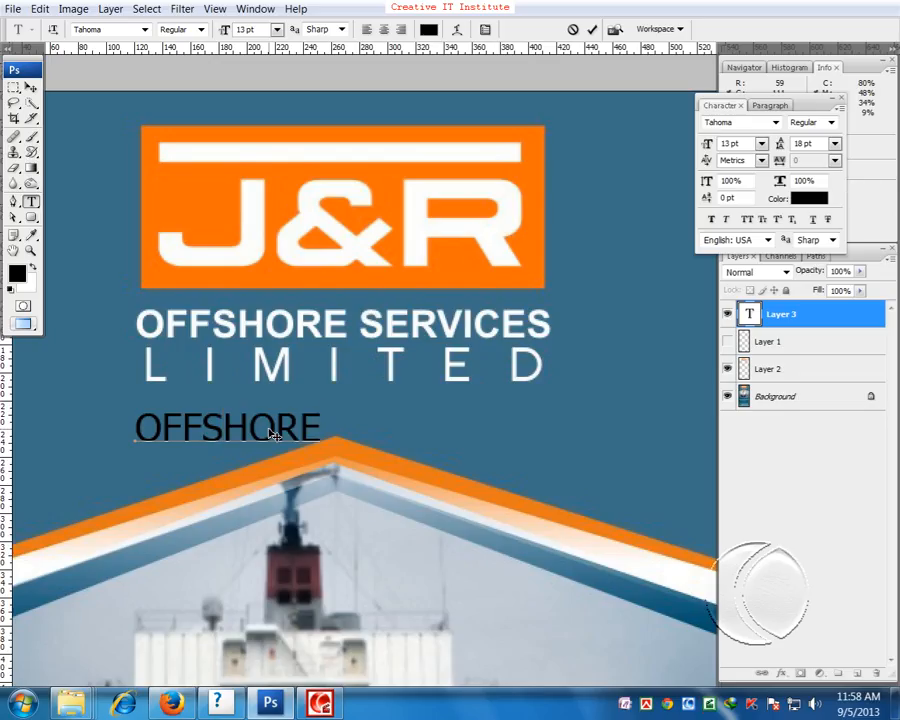
pyautogui.write(' SER')
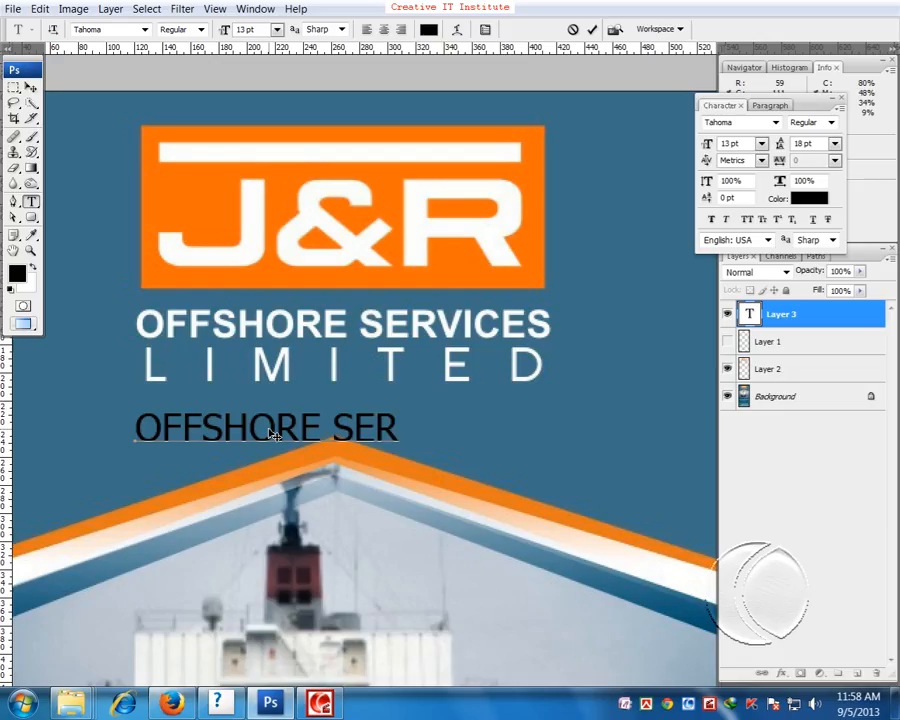
pyautogui.write('VIC')
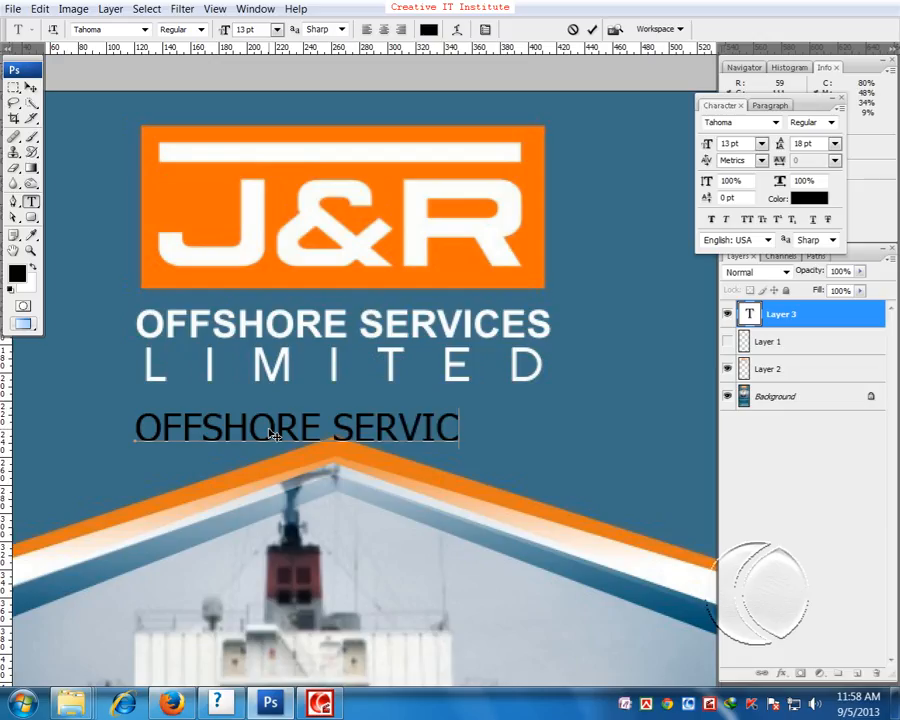
pyautogui.write('ES')
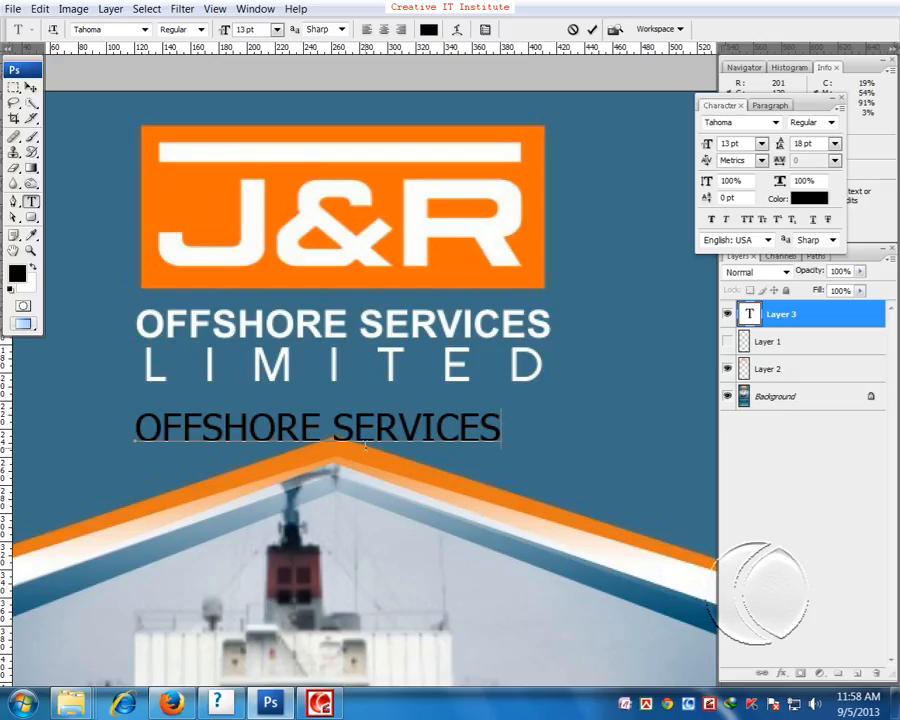
# - Set the whole OFFSHORE SERVICES text to Bold at 12 pt and commit it
pyautogui.click(141, 429)
pyautogui.moveTo(141, 429); pyautogui.dragTo(546, 427)
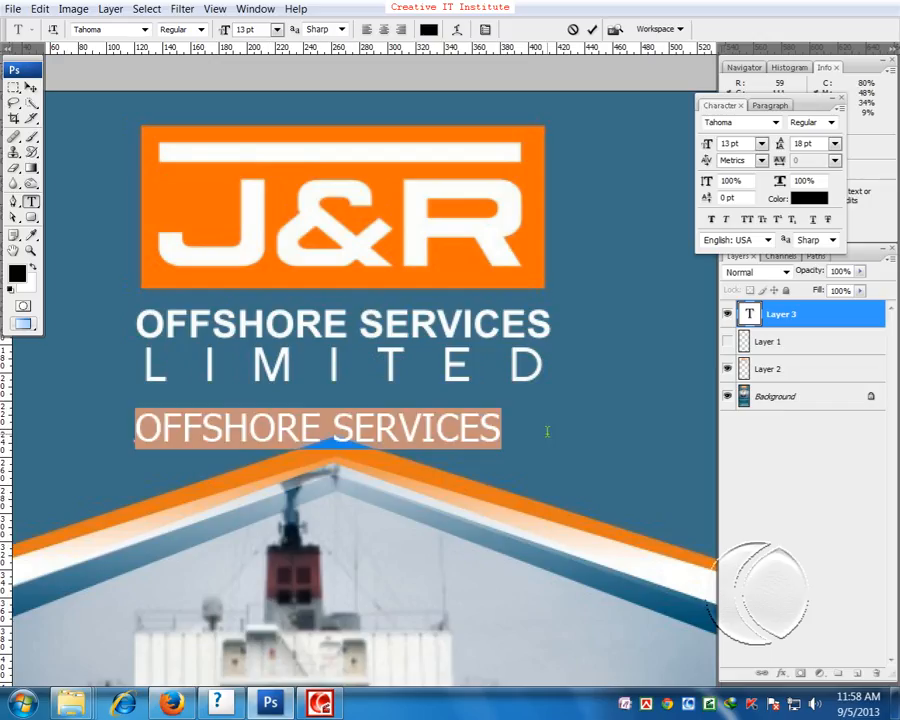
pyautogui.click(200, 29)
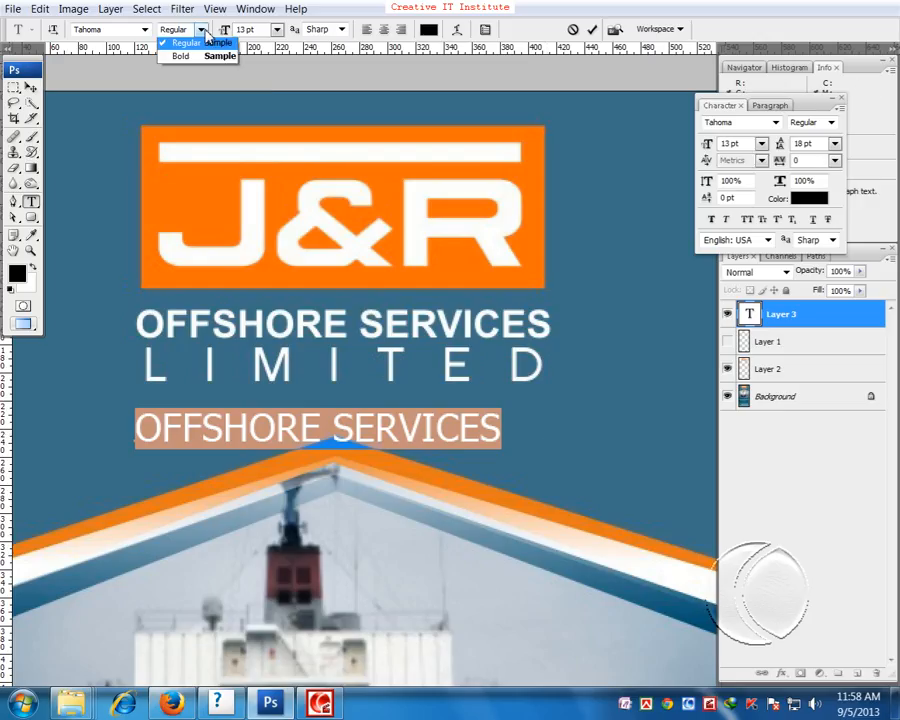
pyautogui.click(190, 59)
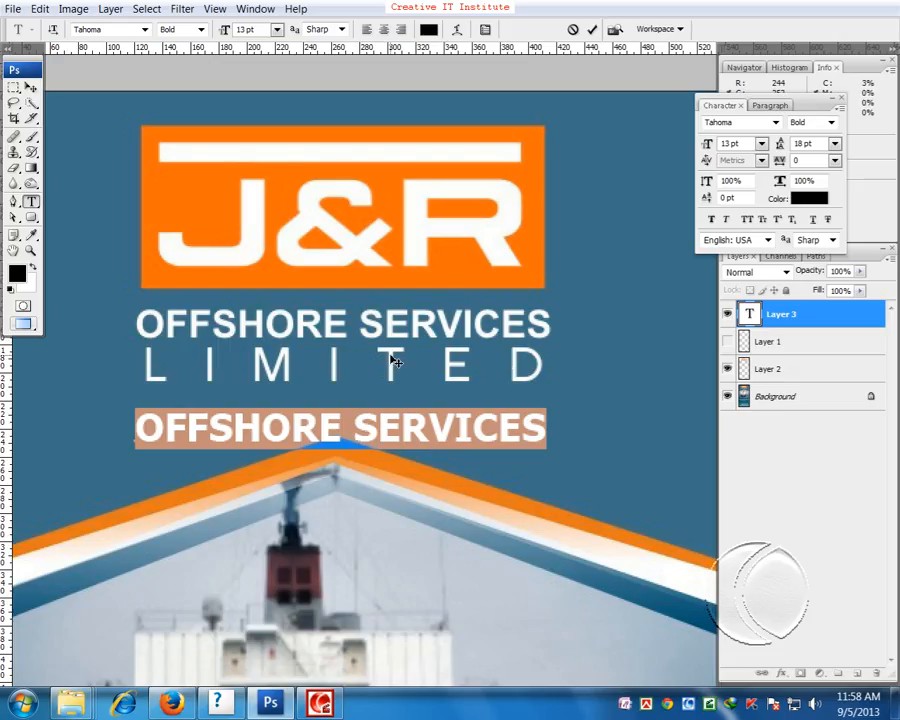
pyautogui.click(243, 30)
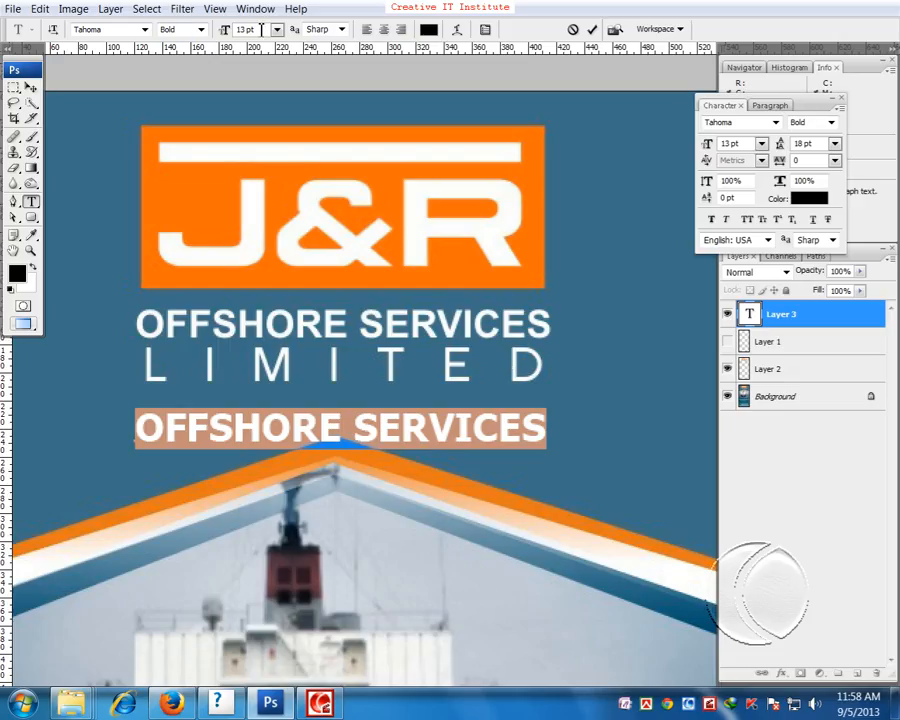
pyautogui.write('12')
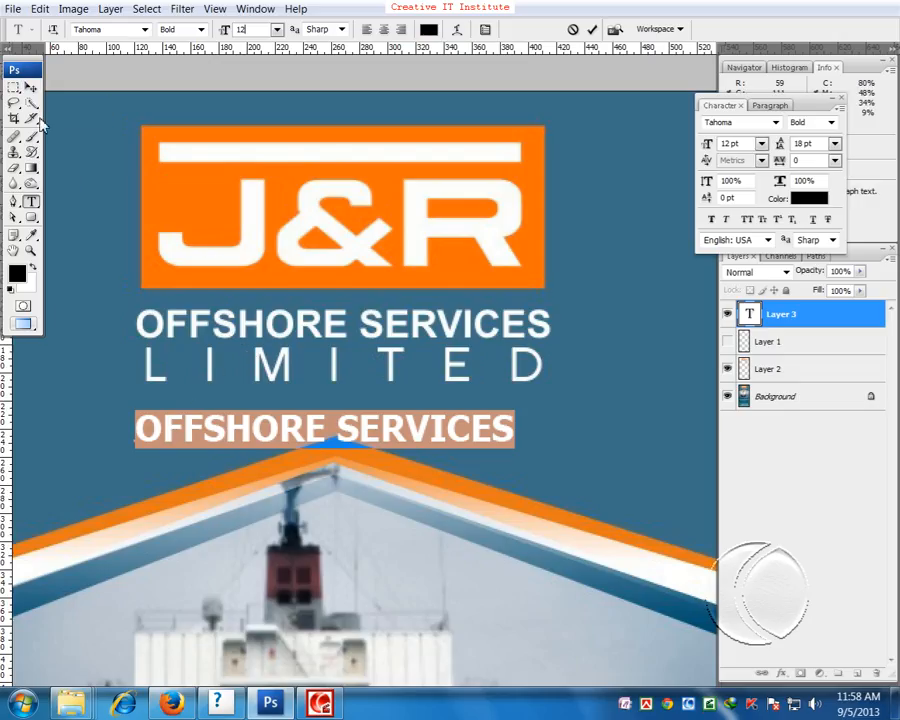
pyautogui.click(31, 90)
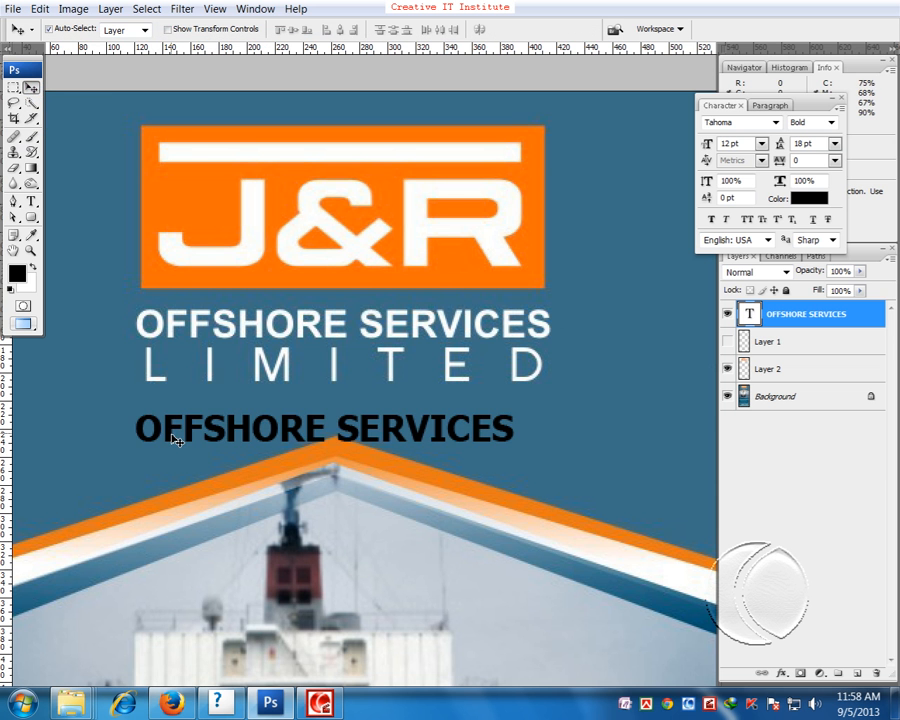
# - Move the black OFFSHORE SERVICES text over the original white line to compare them, and place it just below LIMITED
pyautogui.moveTo(176, 430); pyautogui.dragTo(175, 343)
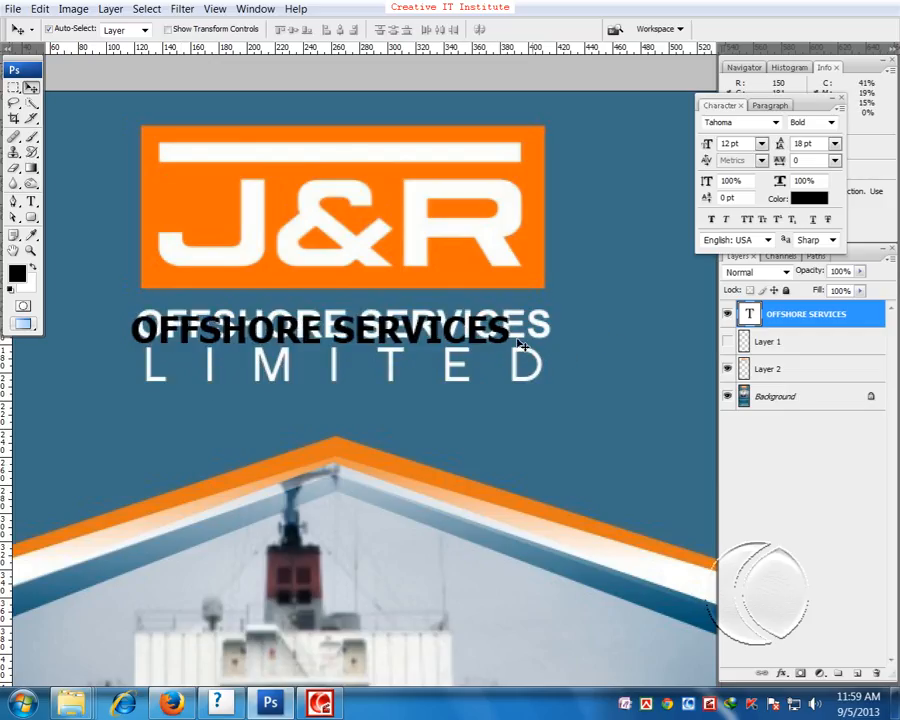
pyautogui.moveTo(438, 338); pyautogui.dragTo(436, 422)
pyautogui.moveTo(350, 425); pyautogui.dragTo(352, 423)
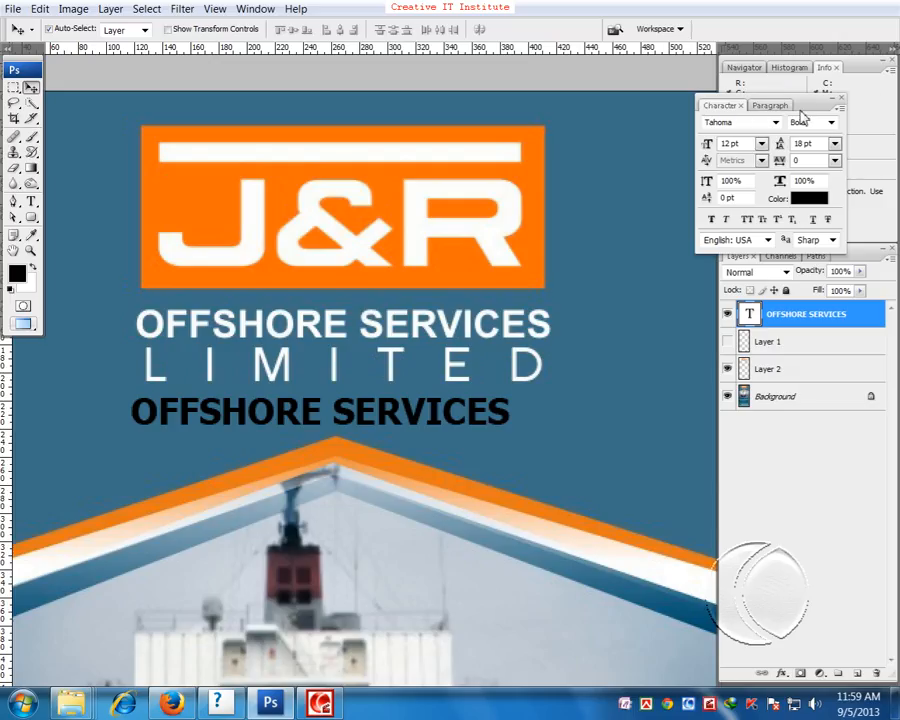
# - Move the character formatting settings over the artwork, hide and redisplay them, and hide them again
pyautogui.moveTo(812, 106); pyautogui.dragTo(605, 90)
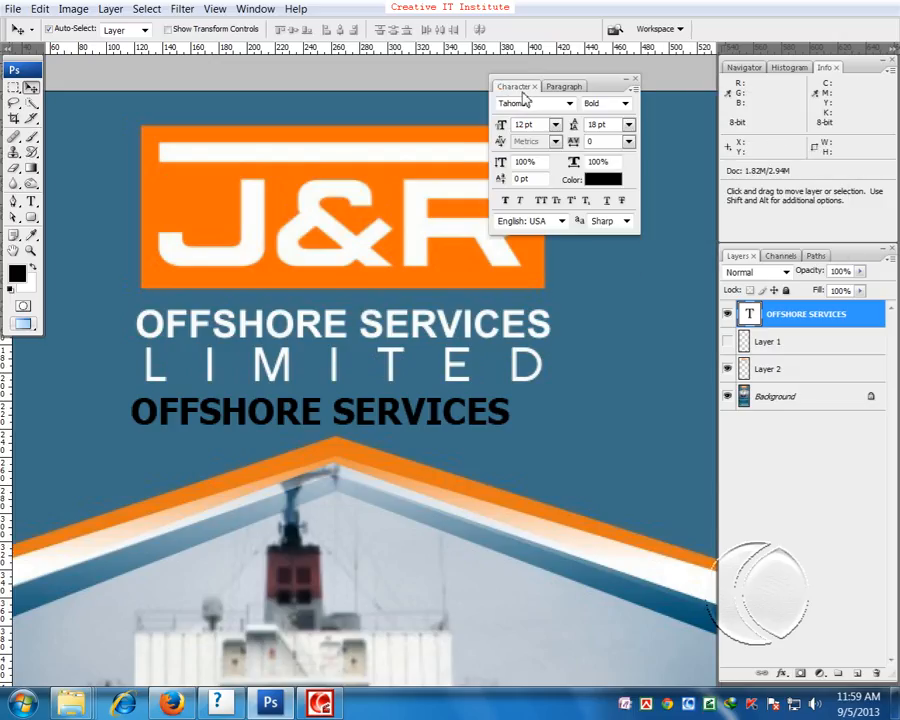
pyautogui.click(634, 80)
pyautogui.click(256, 9)
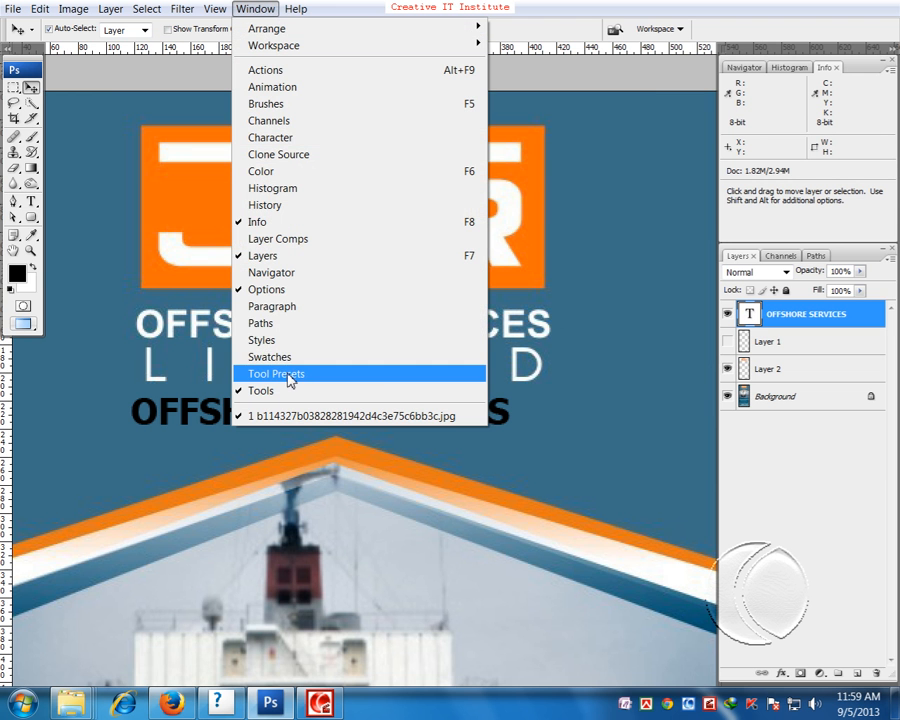
pyautogui.click(270, 140)
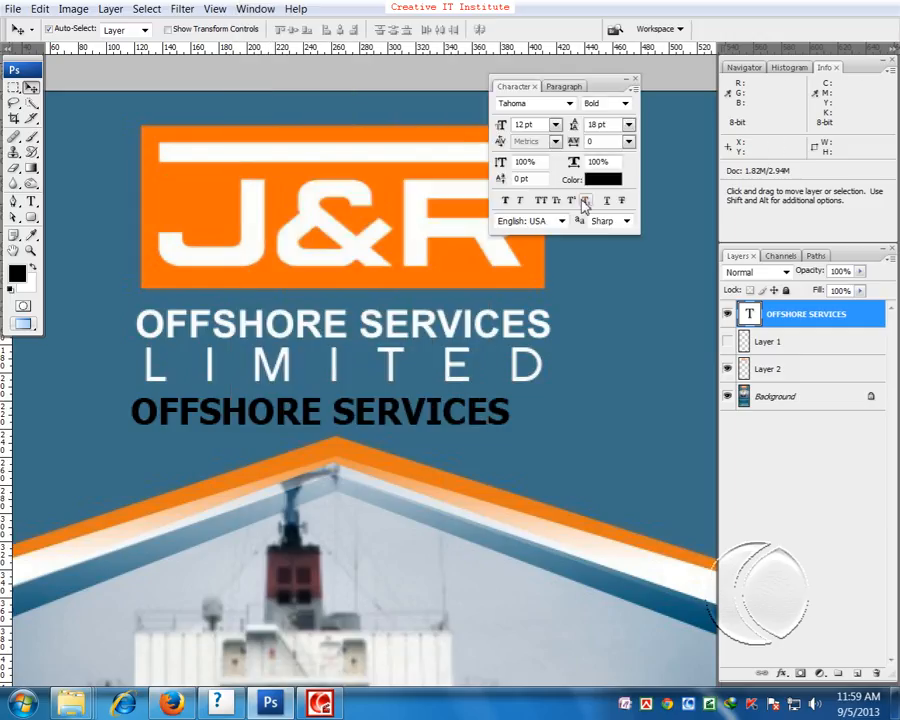
pyautogui.click(634, 79)
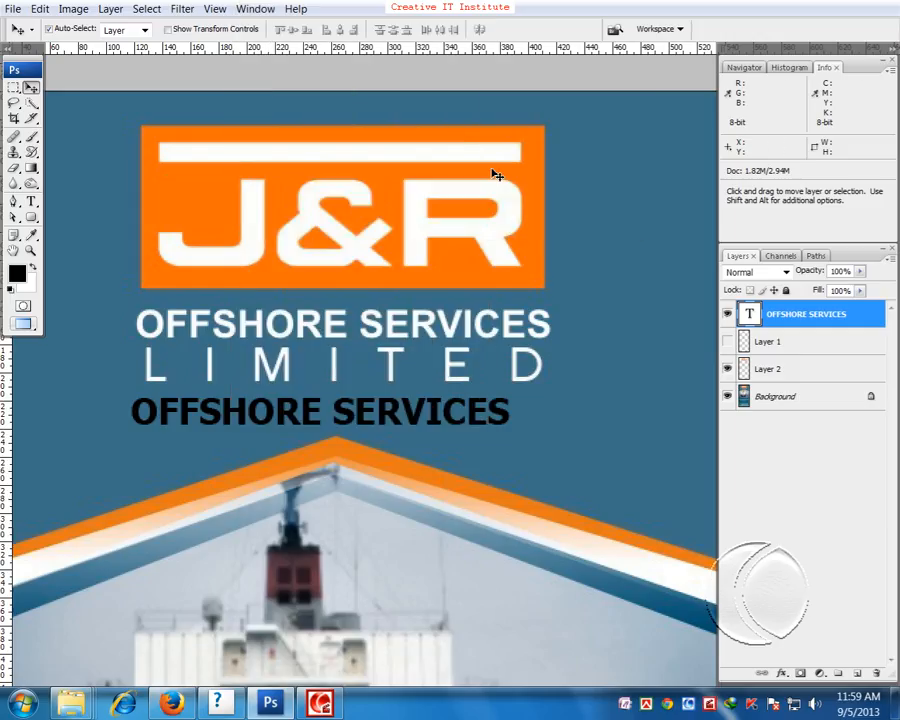
# - Copy the whole black OFFSHORE SERVICES text, redisplay its character settings and choose Tahoma as the font
pyautogui.click(31, 201)
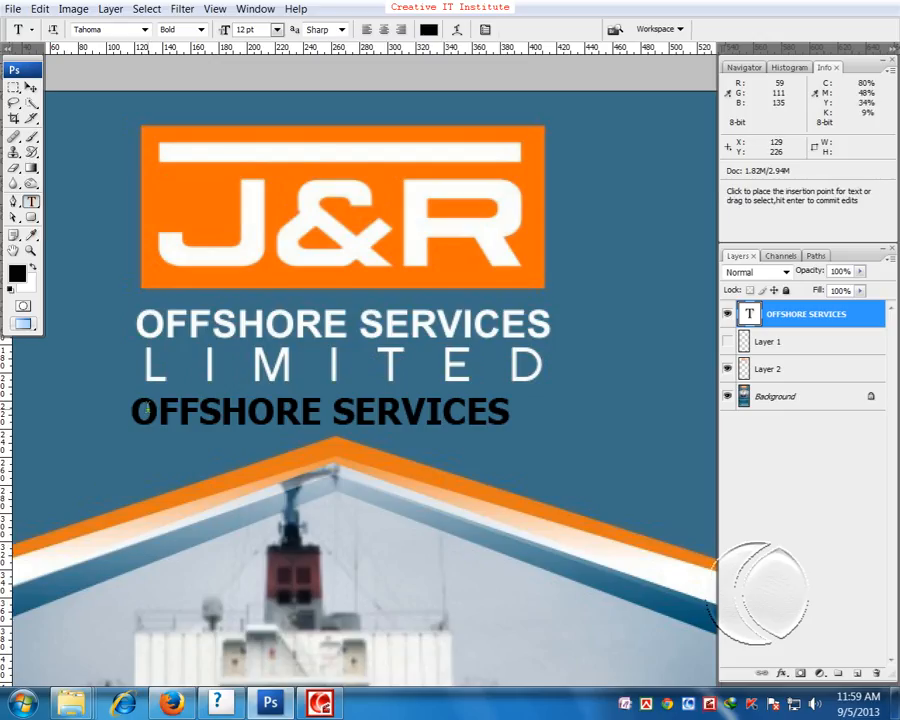
pyautogui.click(146, 409)
pyautogui.hotkey('ctrl', 'a')
pyautogui.hotkey('ctrl', 'c')
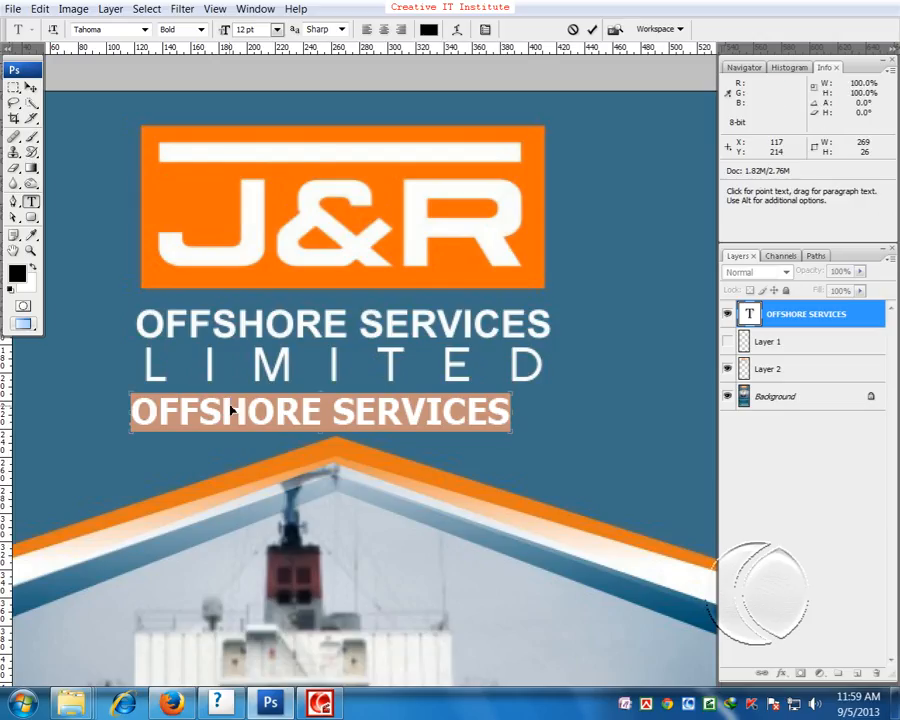
pyautogui.hotkey('ctrl', 't')
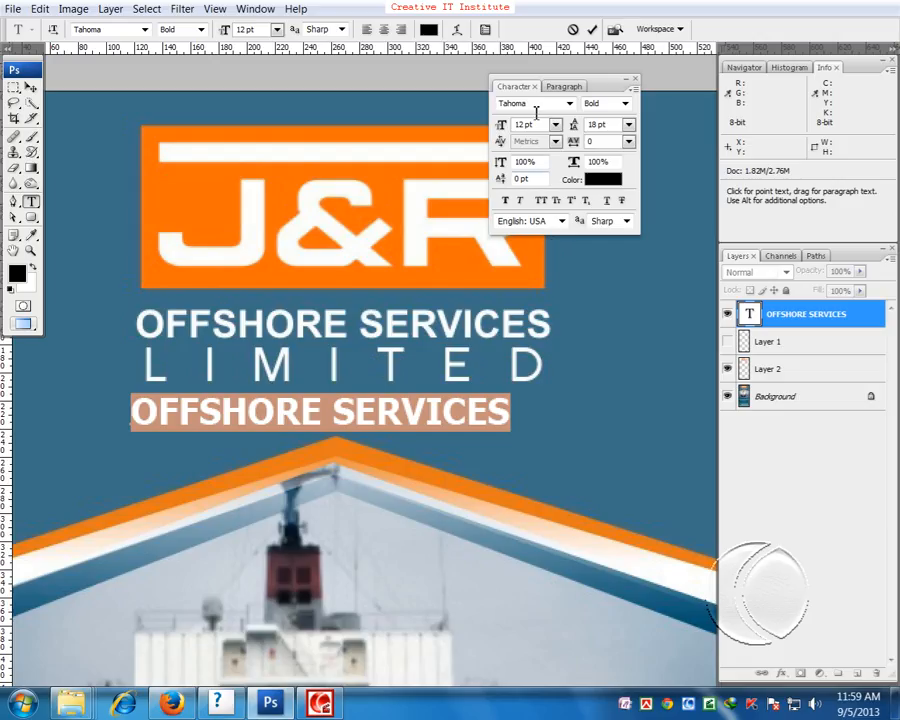
pyautogui.click(566, 105)
pyautogui.click(569, 104)
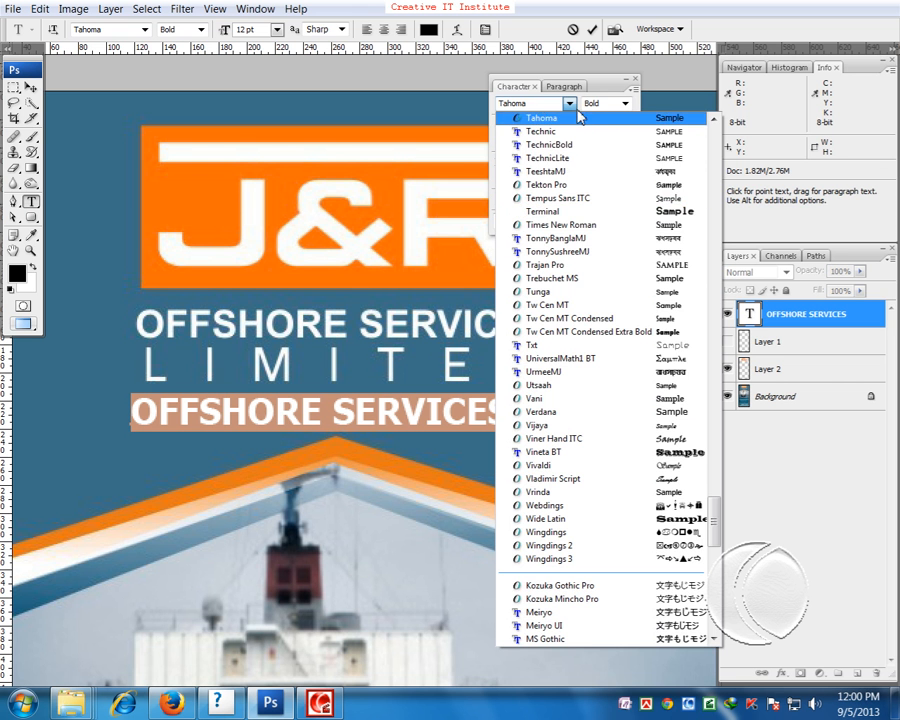
pyautogui.click(545, 117)
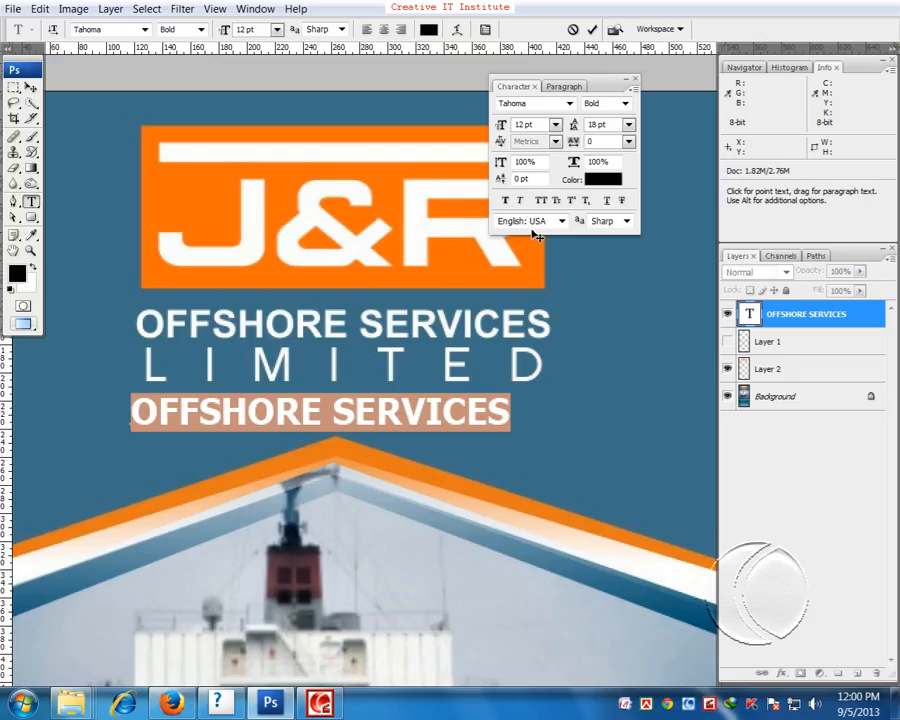
pyautogui.hotkey('ctrl', 't')
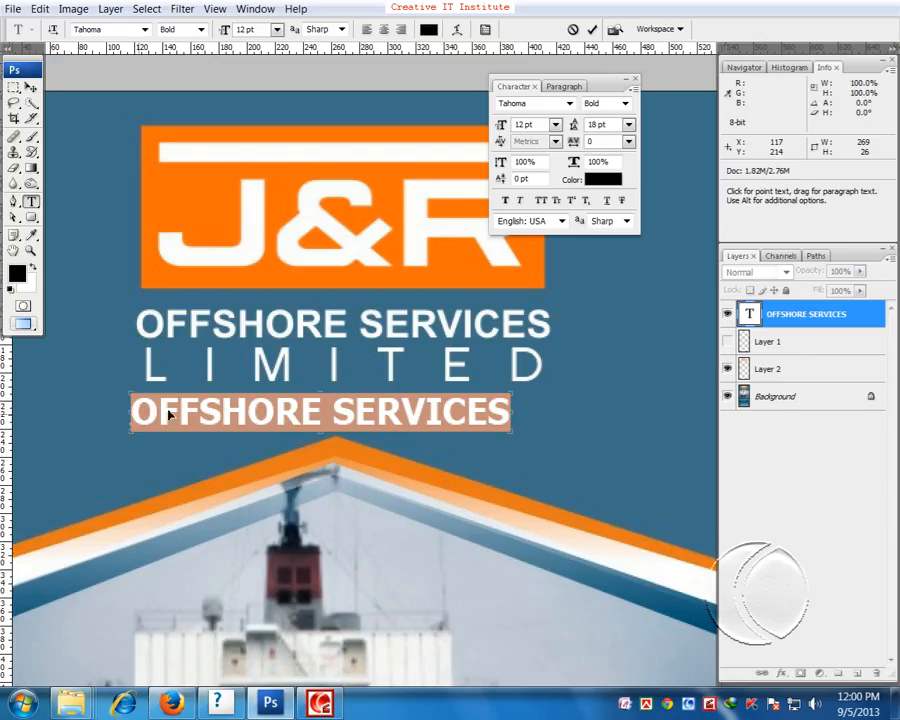
# - Paste the copied text twice to add two more OFFSHORE SERVICES lines below the first
pyautogui.click(512, 415)
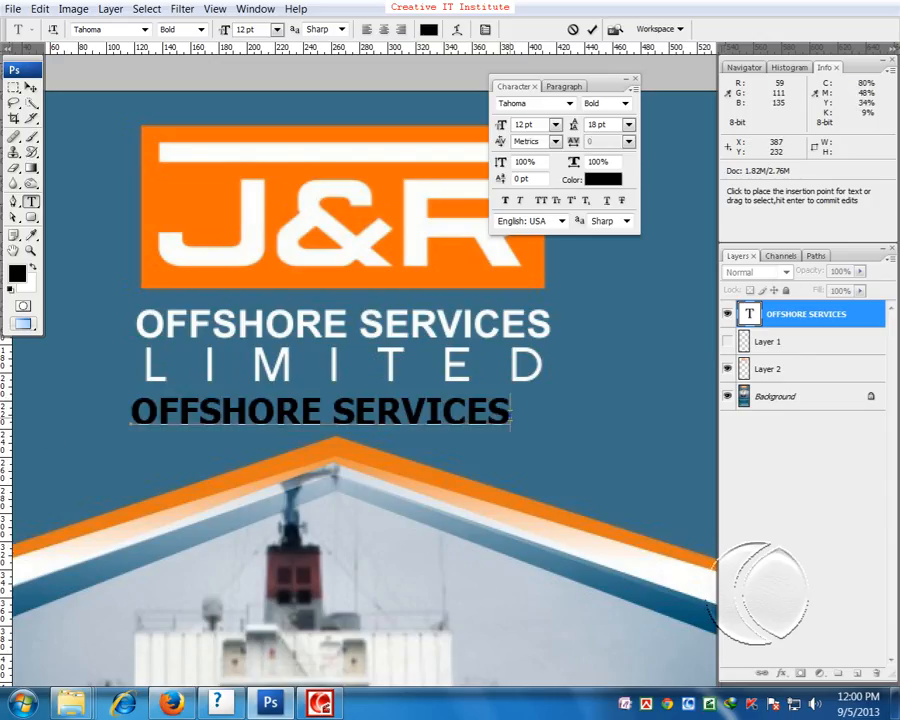
pyautogui.hotkey('ctrl', 'v')
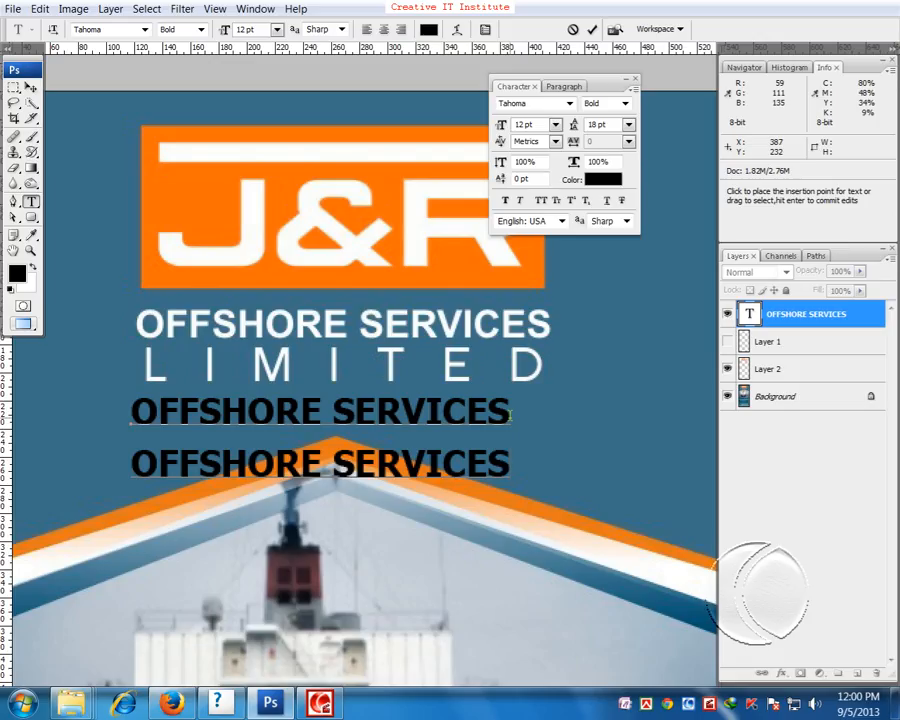
pyautogui.press('Return')
pyautogui.hotkey('ctrl', 'v')
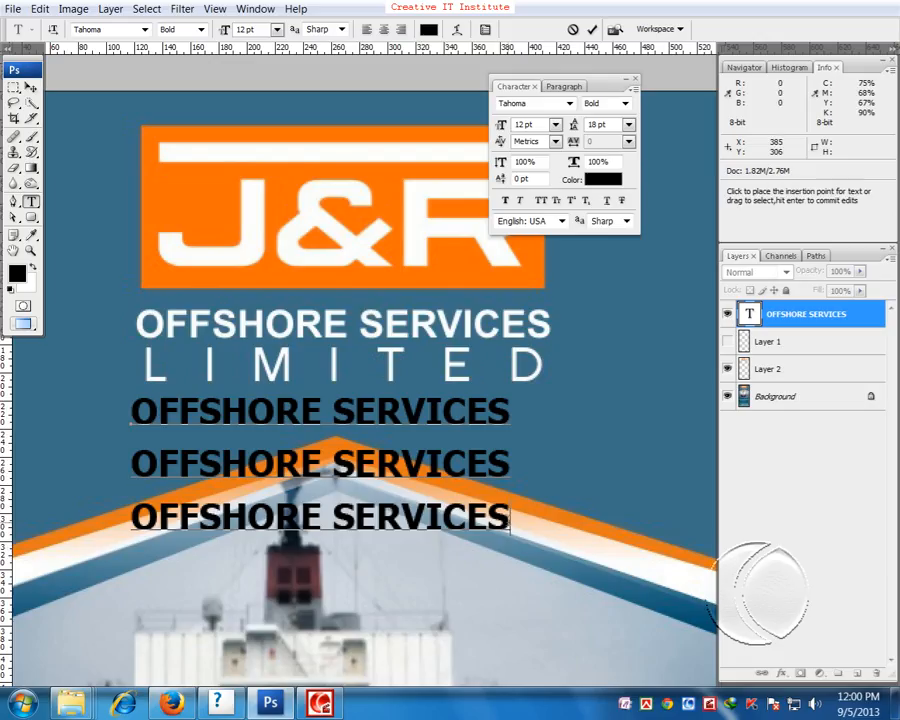
# - Compare 14 pt and 24 pt leading on all three OFFSHORE SERVICES lines, and set the leading to 14 pt
pyautogui.hotkey('ctrl', 'a')
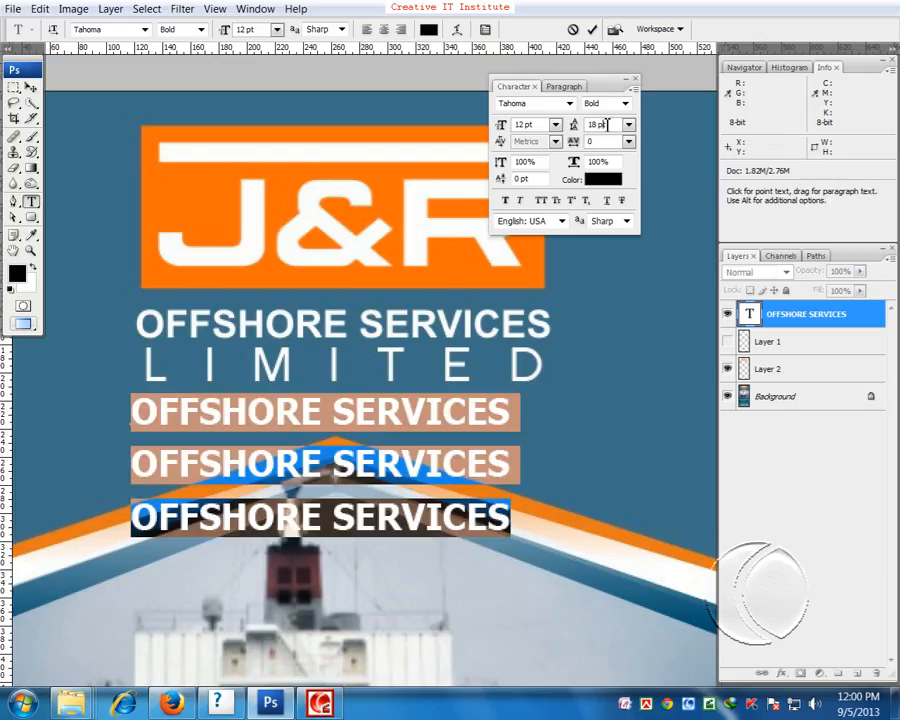
pyautogui.click(606, 124)
pyautogui.click(628, 124)
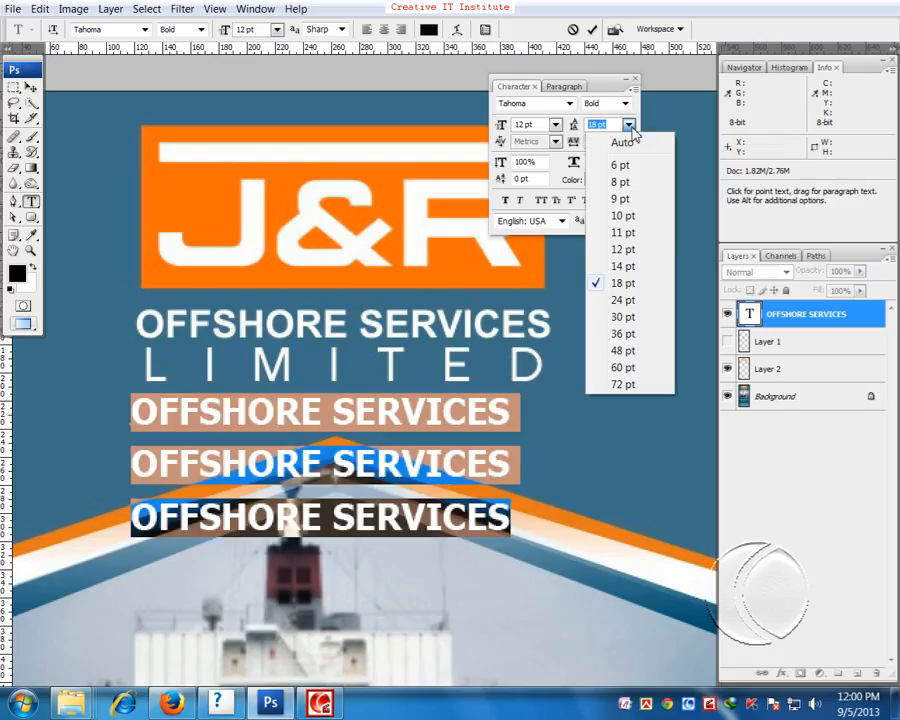
pyautogui.click(622, 266)
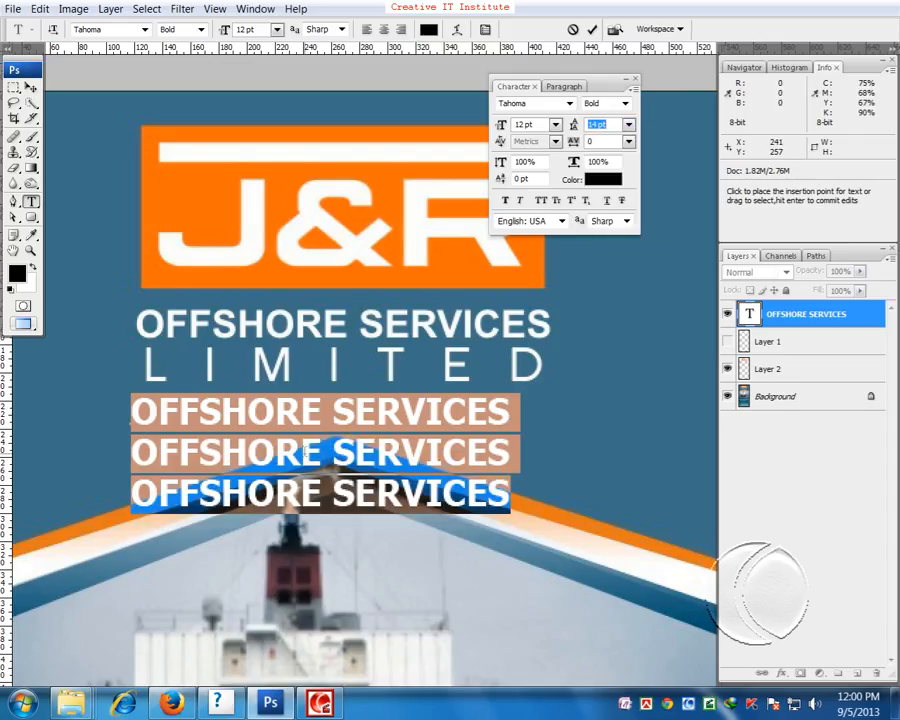
pyautogui.click(628, 124)
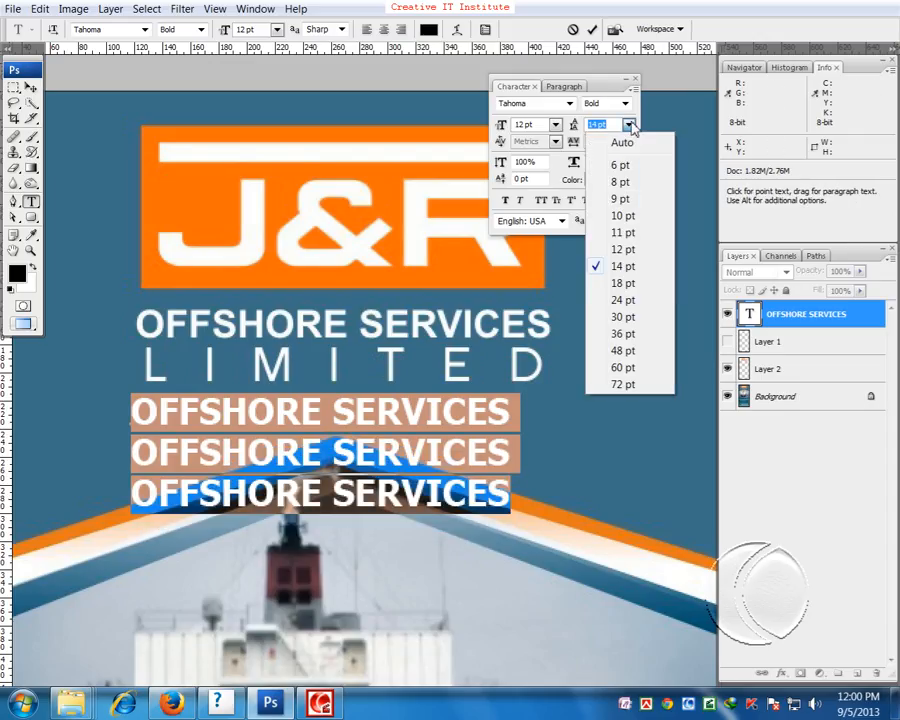
pyautogui.click(620, 299)
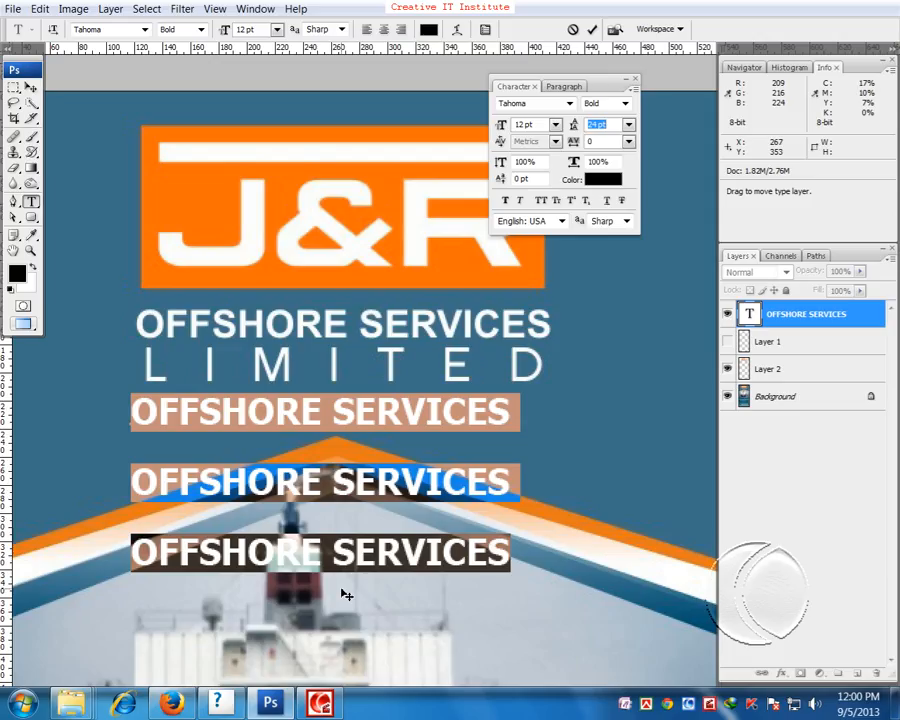
pyautogui.write('14')
pyautogui.press('Return')
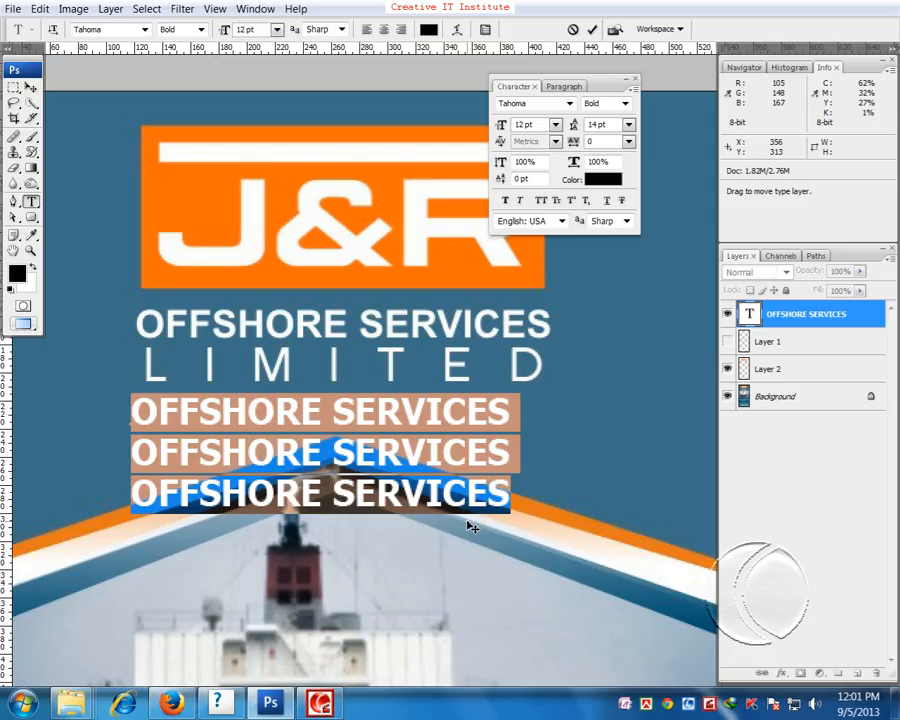
# - Delete the two lower OFFSHORE SERVICES lines and select the remaining line
pyautogui.keyDown('shift'); pyautogui.click(121, 440); pyautogui.keyUp('shift')
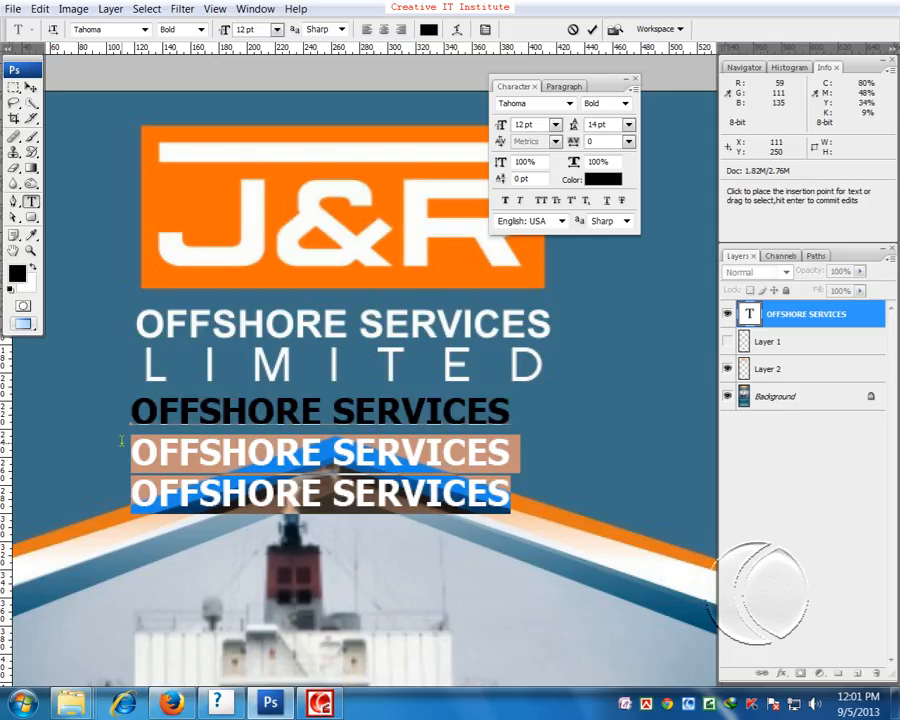
pyautogui.press('BackSpace')
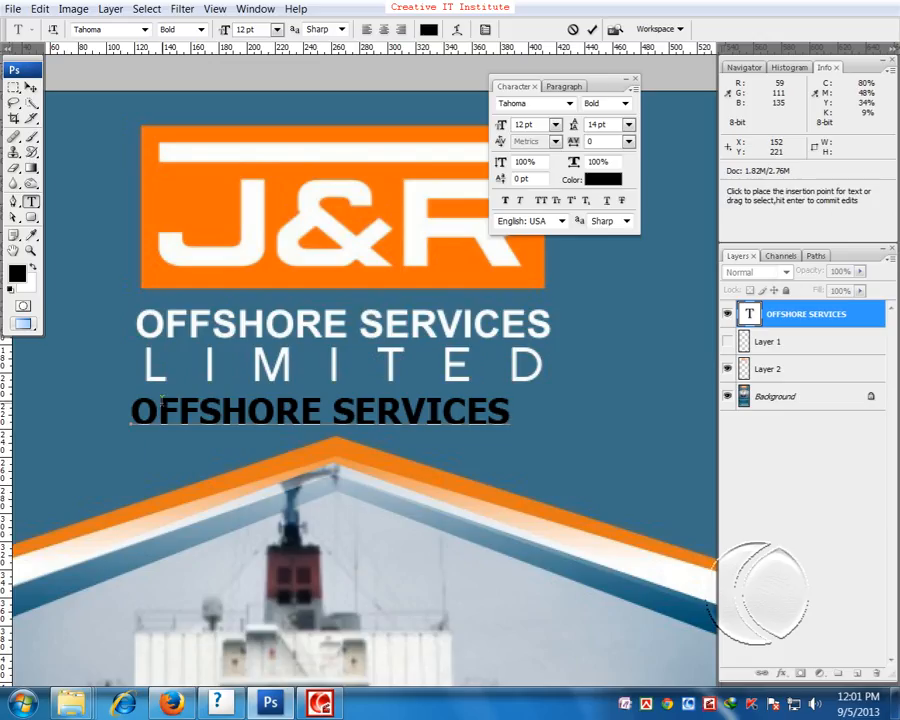
pyautogui.moveTo(129, 402); pyautogui.dragTo(502, 402)
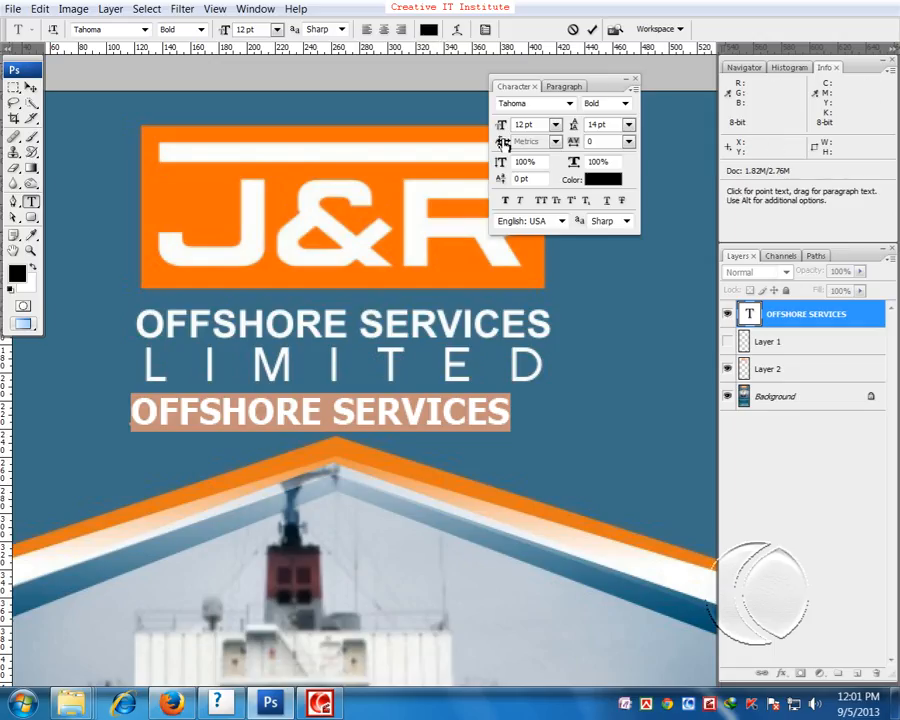
# - Undo the space inserted after the first O, and try a kerning of 50 between the O and the first F
pyautogui.click(285, 417)
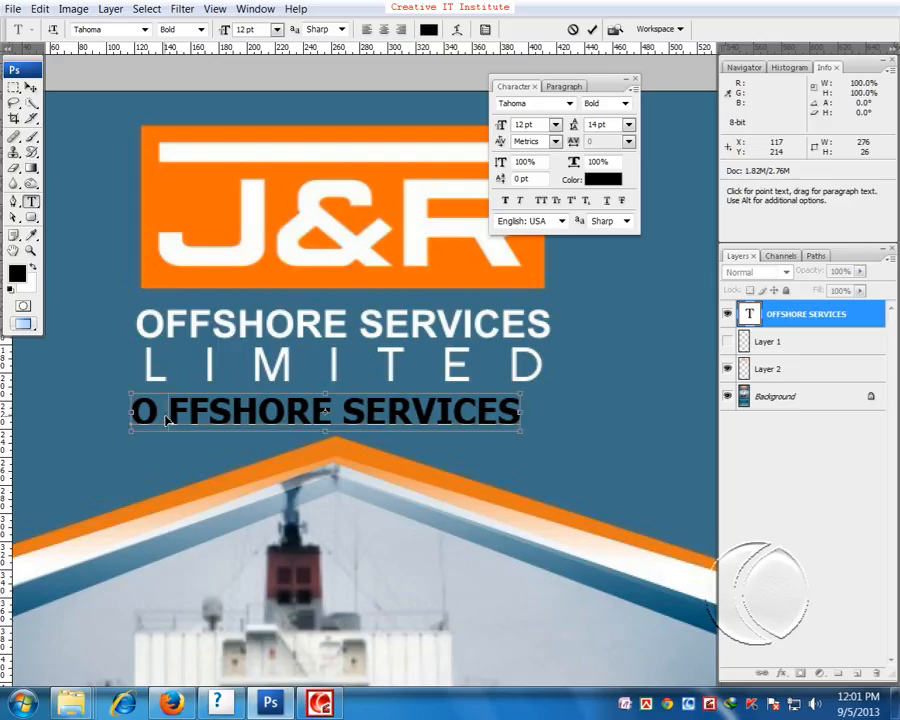
pyautogui.hotkey('ctrl', 'z')
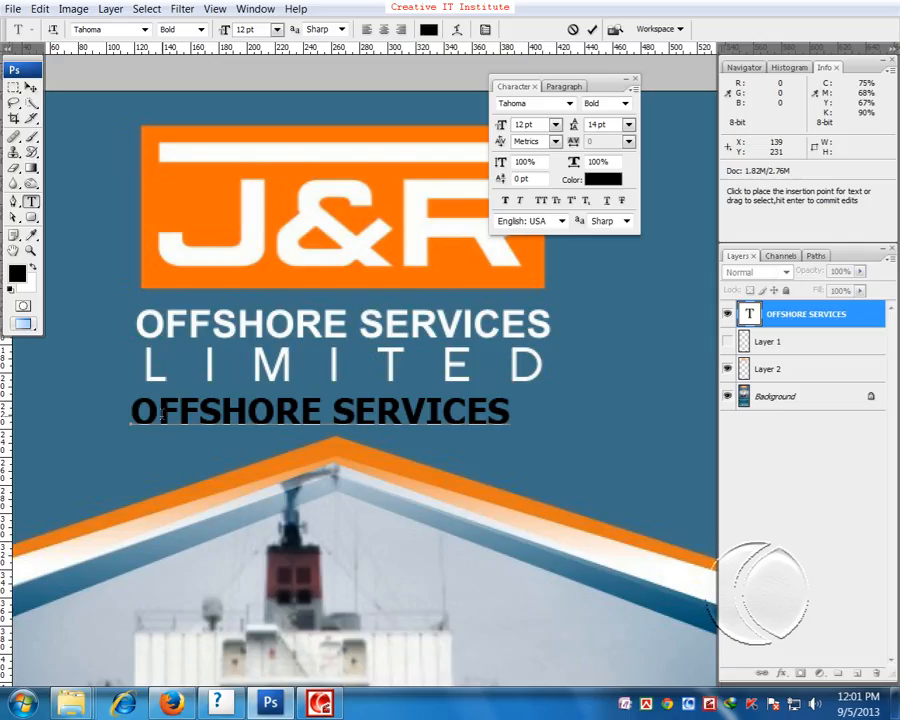
pyautogui.click(554, 141)
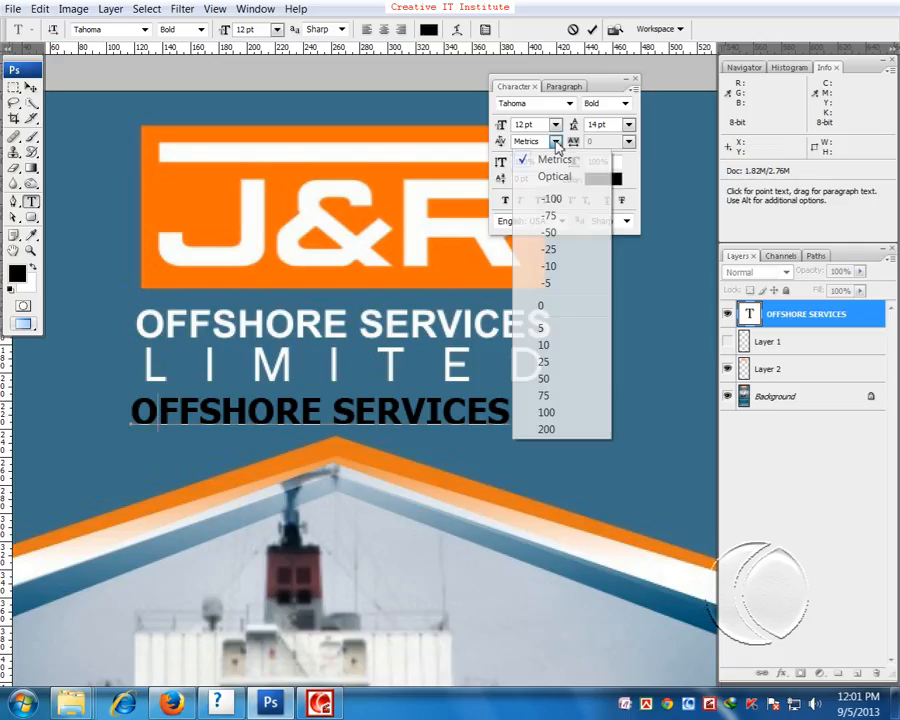
pyautogui.click(543, 380)
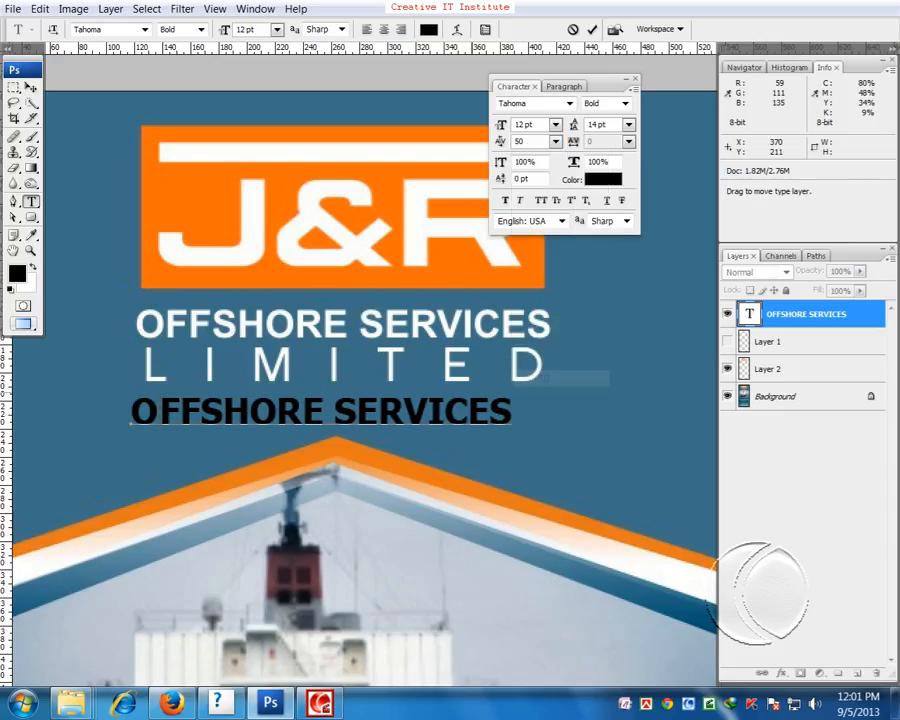
pyautogui.click(180, 430)
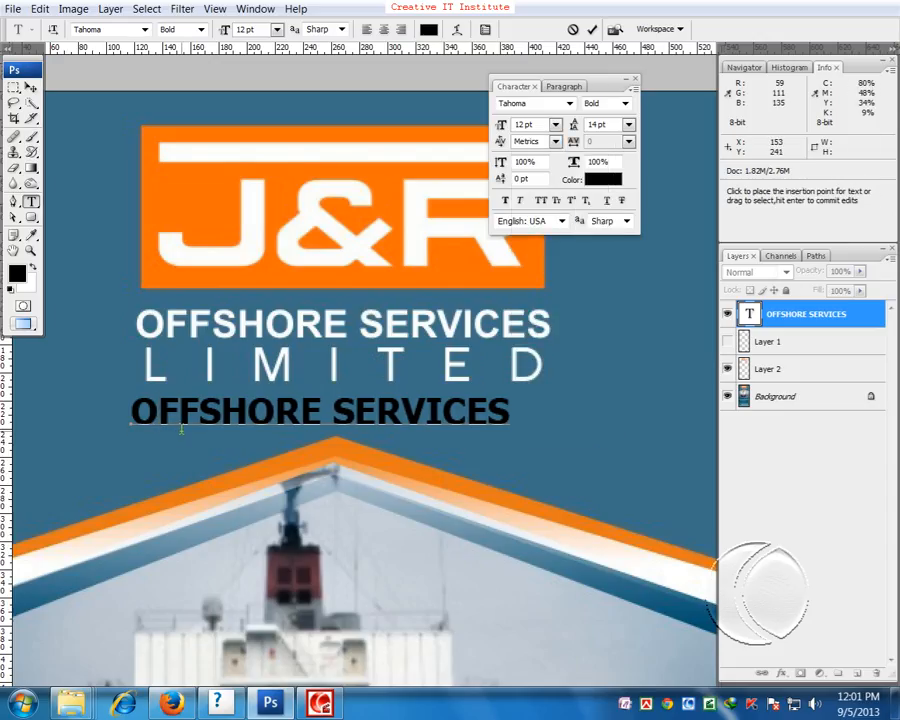
# - Select the whole black OFFSHORE SERVICES line and try tracking values of 50 and 200 on it
pyautogui.moveTo(133, 412); pyautogui.dragTo(534, 407)
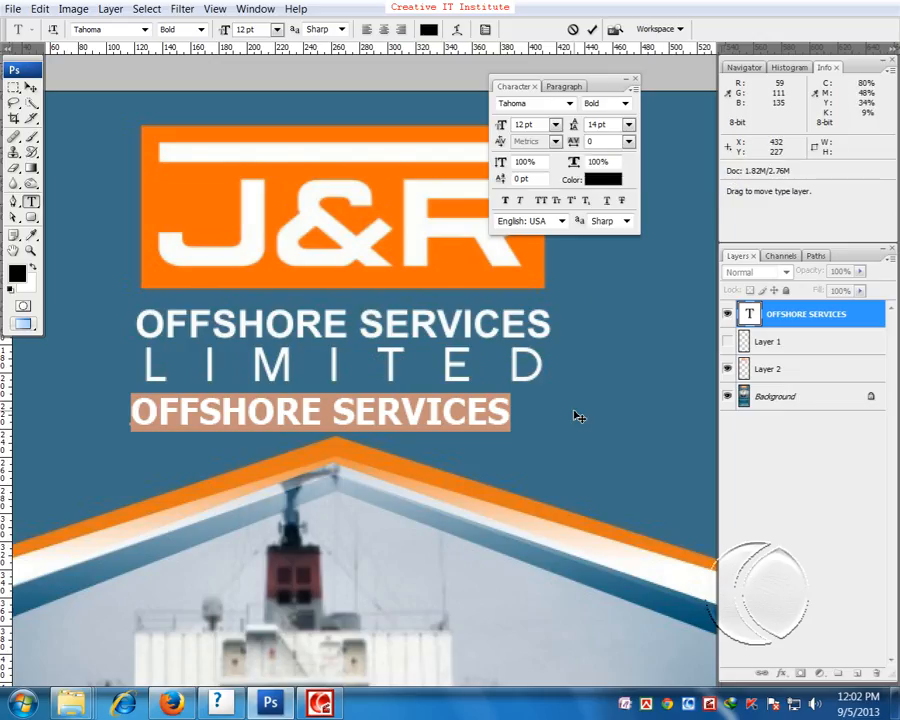
pyautogui.click(628, 141)
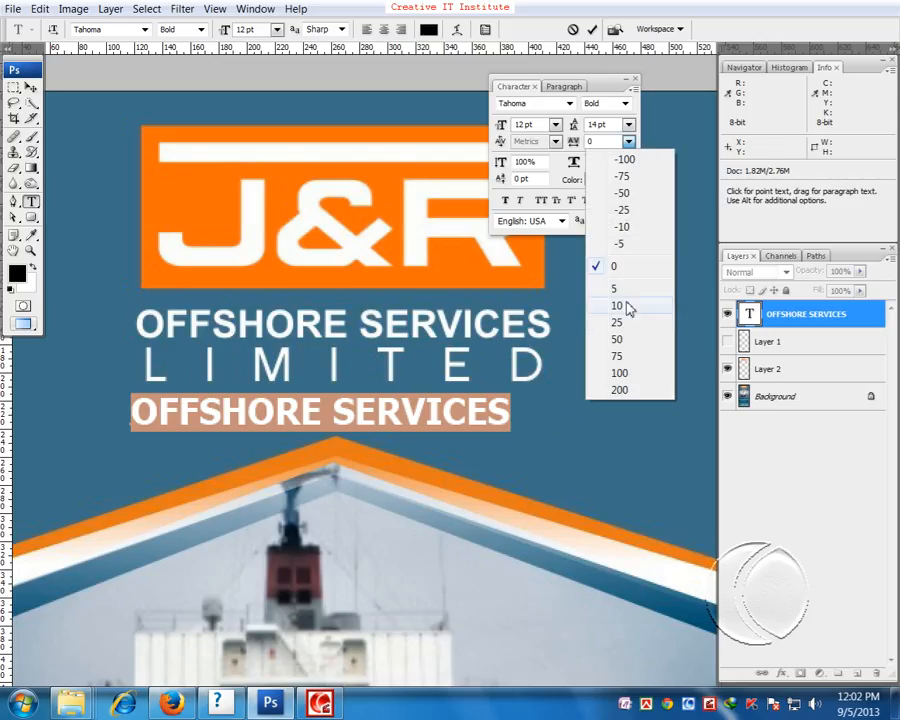
pyautogui.click(623, 341)
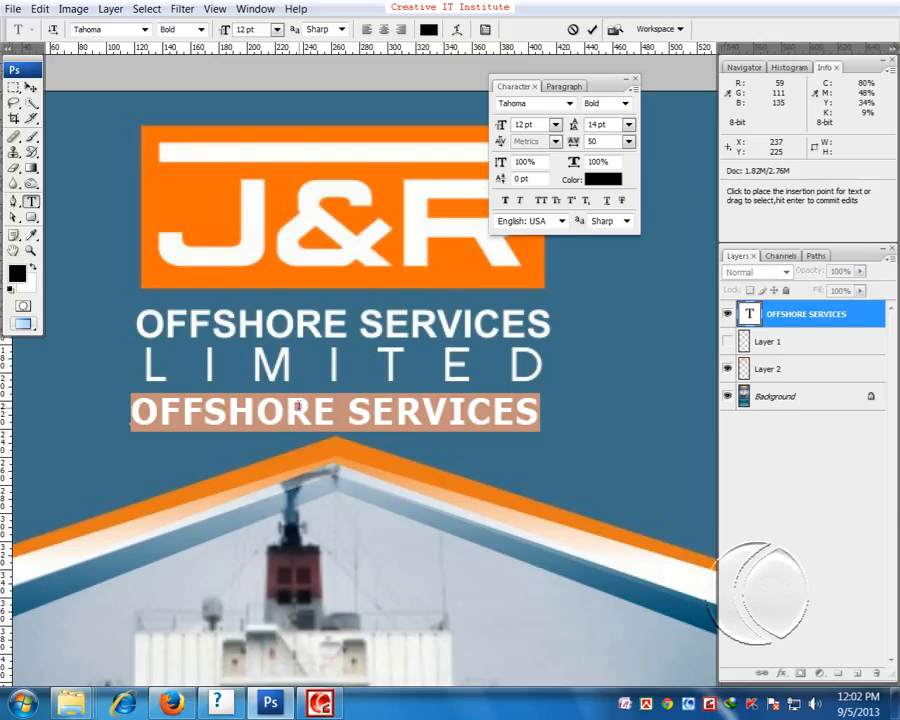
pyautogui.click(604, 141)
pyautogui.write('200')
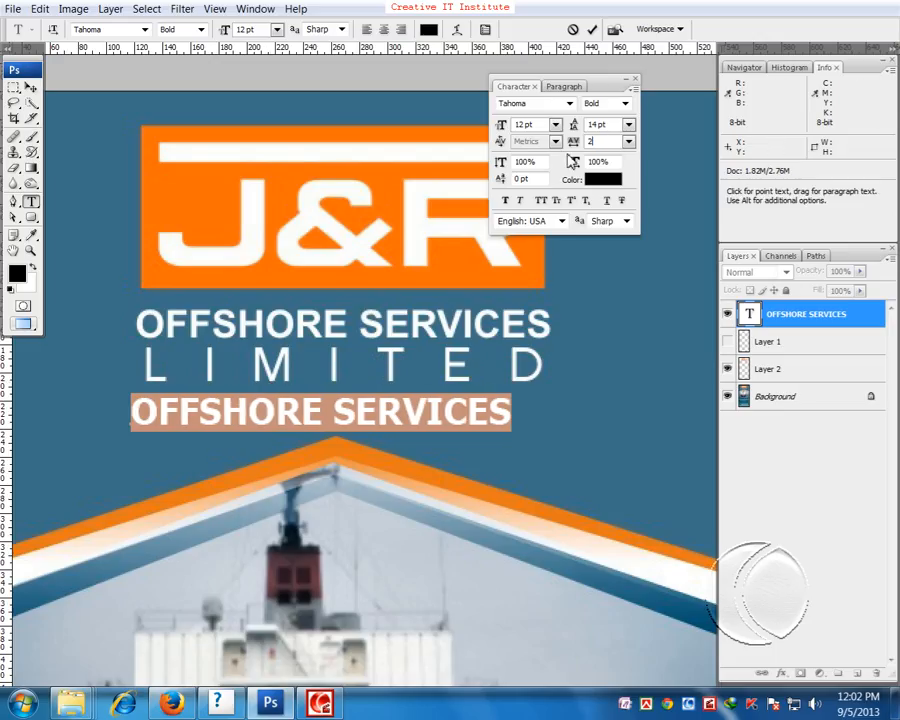
pyautogui.press('Return')
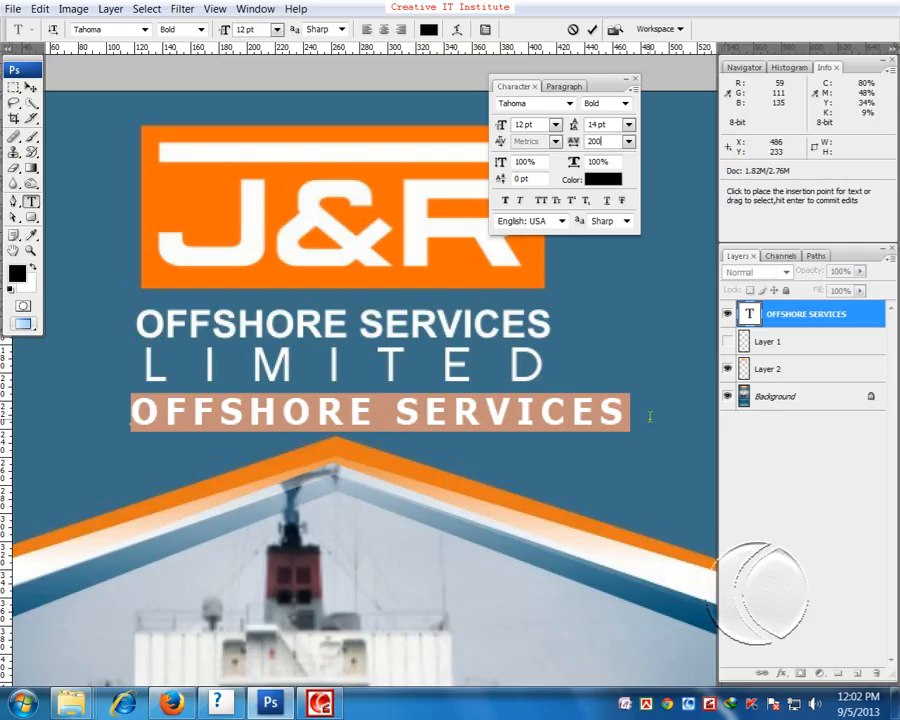
# - Try a tracking of 100 on the selected OFFSHORE SERVICES line, and reduce it to 60
pyautogui.click(613, 143)
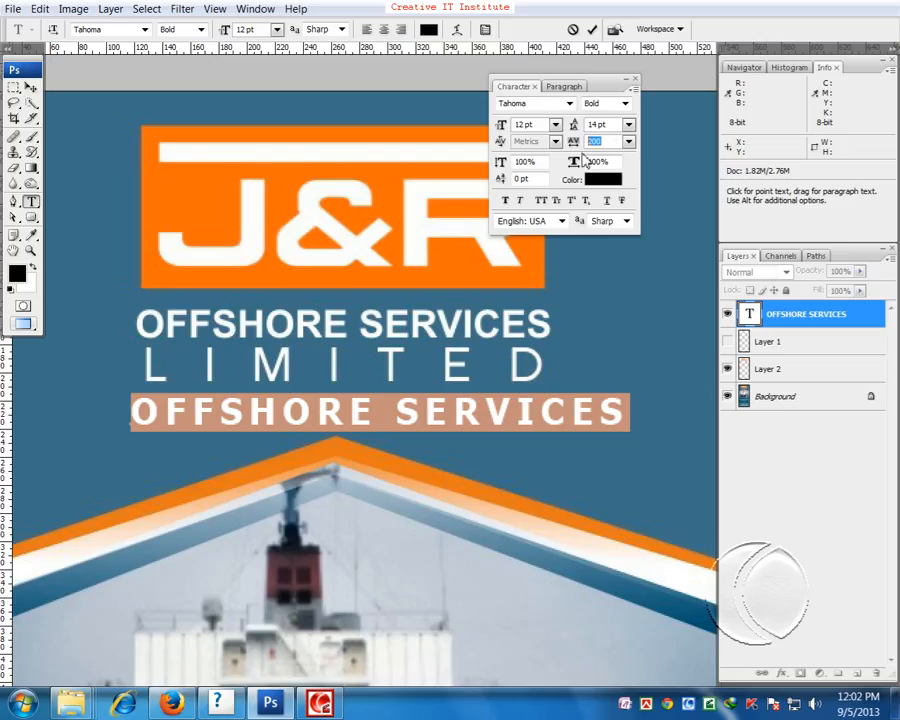
pyautogui.write('100')
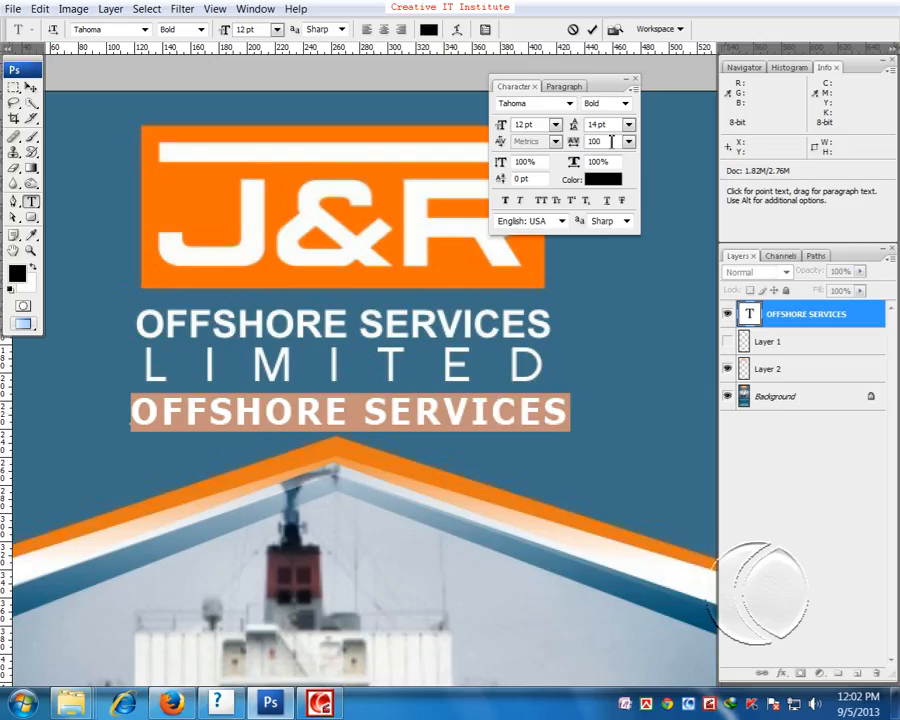
pyautogui.click(598, 141)
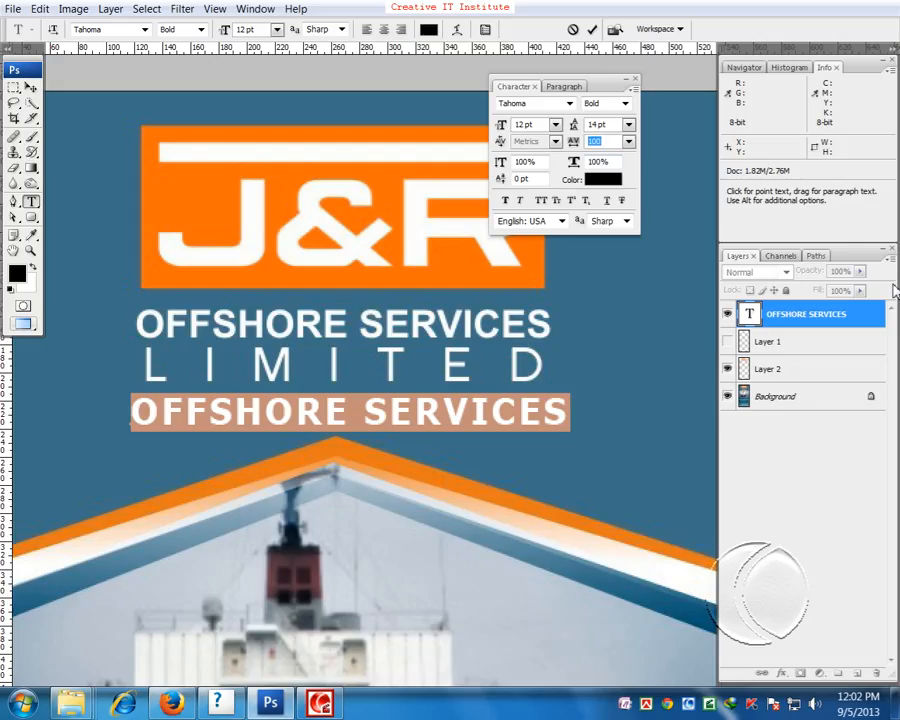
pyautogui.press('Down')
pyautogui.press('Down')
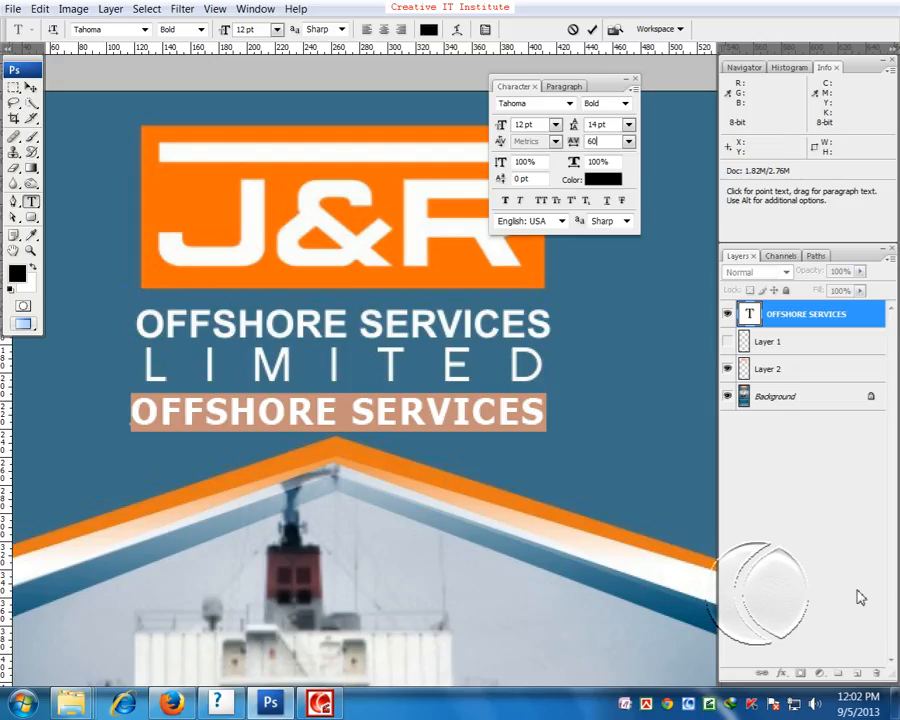
# - Try a tracking of 65, set it to 70, and move the black OFFSHORE SERVICES text over the original white line
pyautogui.doubleClick(605, 141)
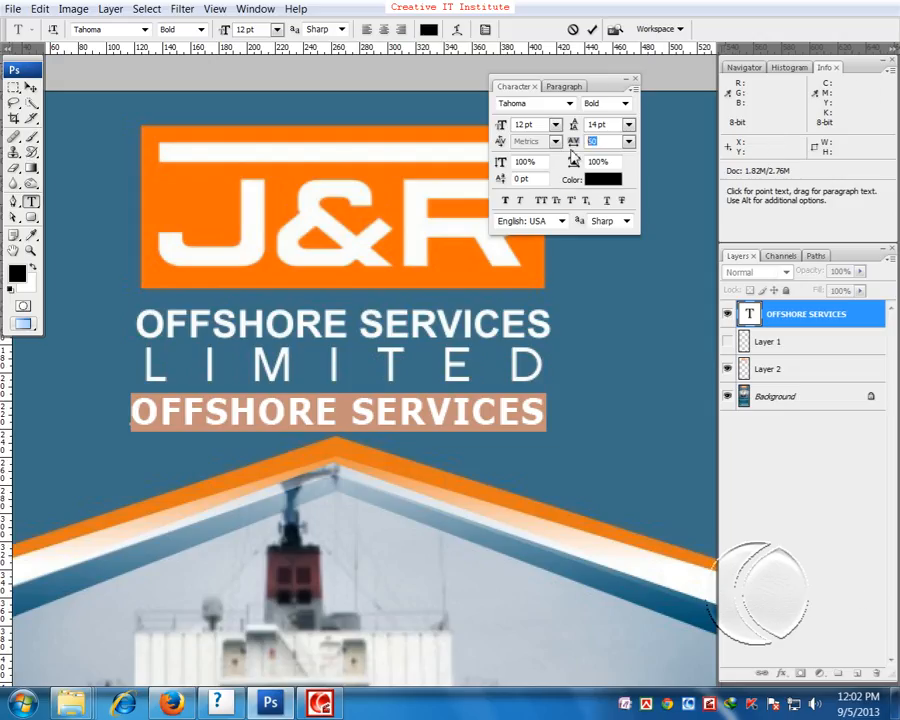
pyautogui.write('65')
pyautogui.press('Return')
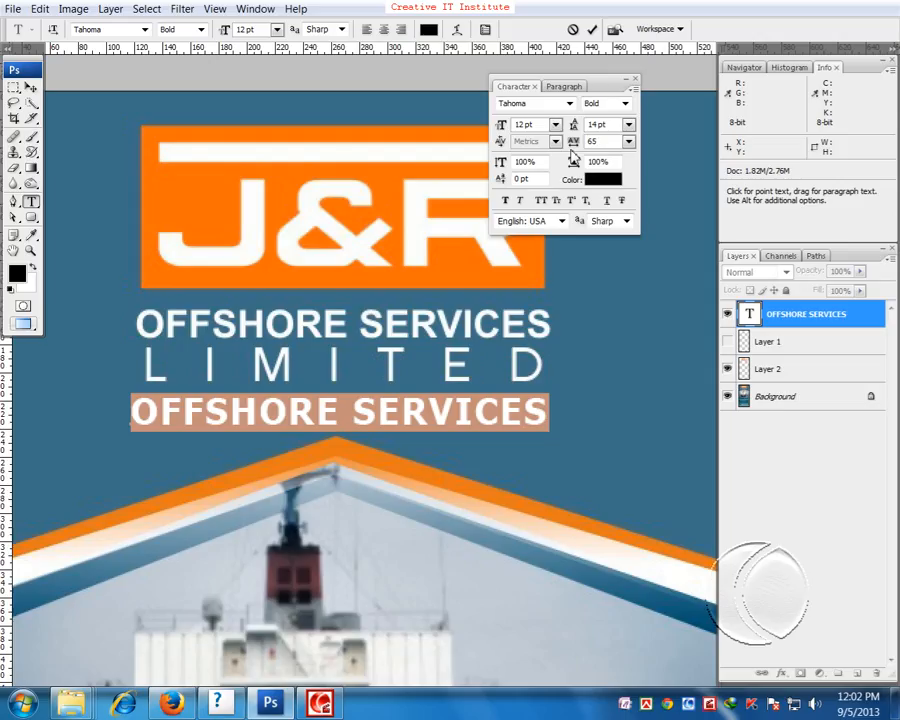
pyautogui.press('BackSpace')
pyautogui.press('BackSpace')
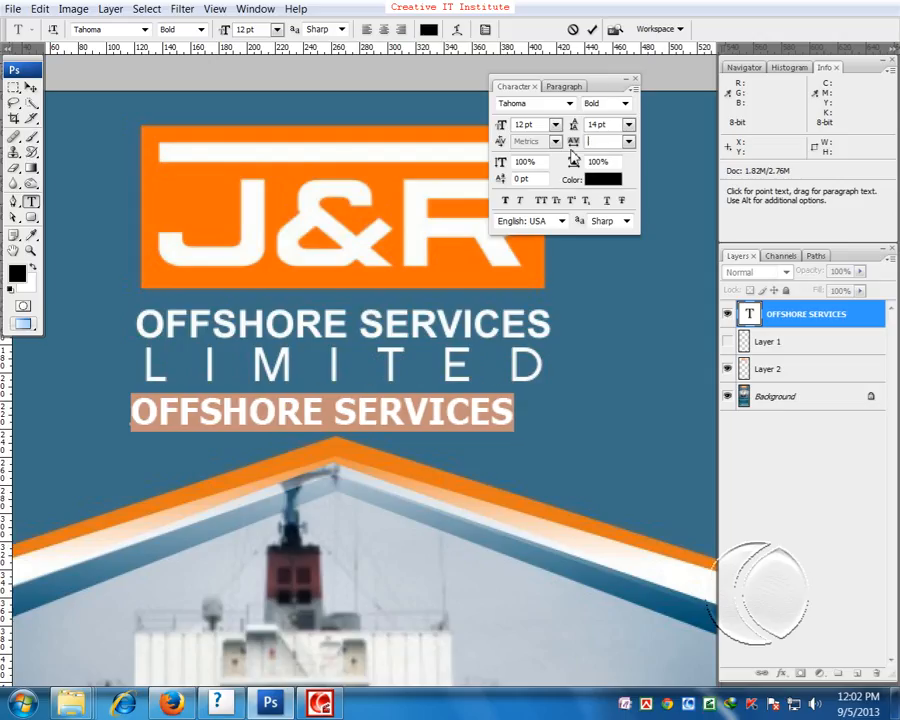
pyautogui.write('70')
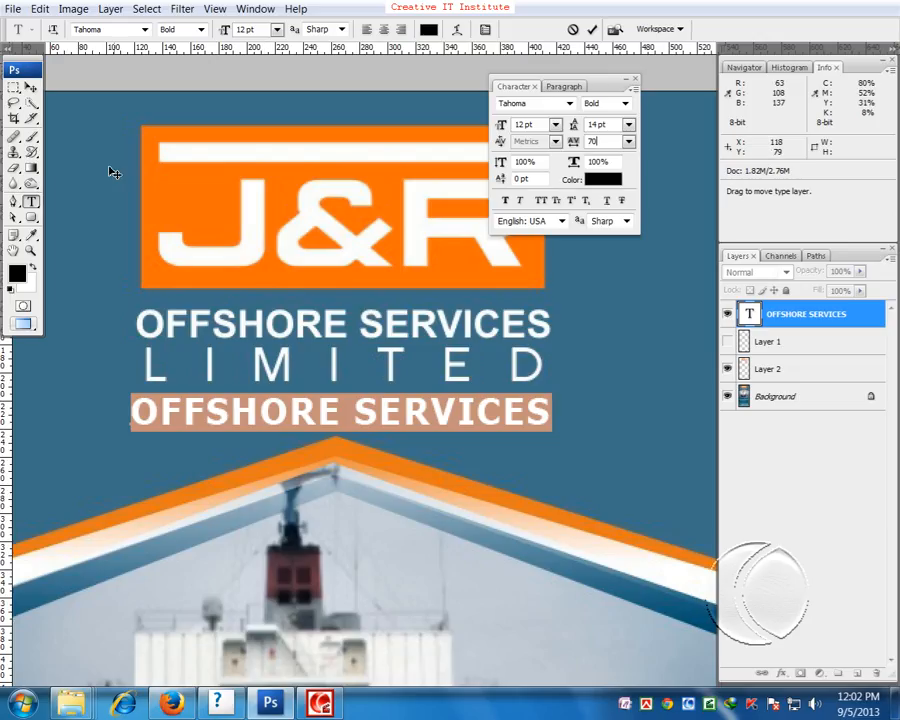
pyautogui.click(31, 88)
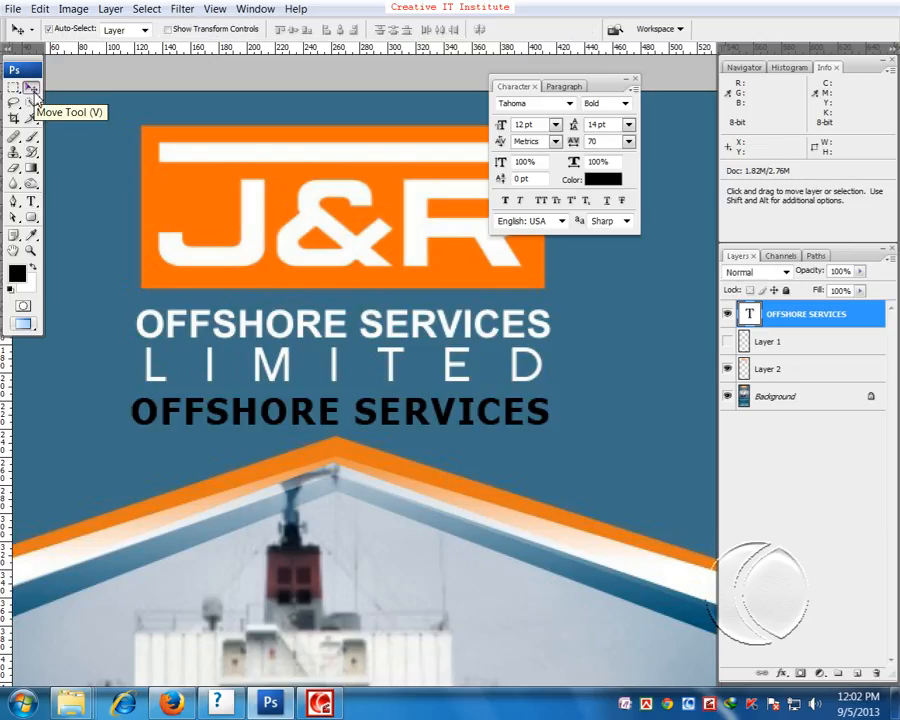
pyautogui.moveTo(294, 410); pyautogui.dragTo(293, 327)
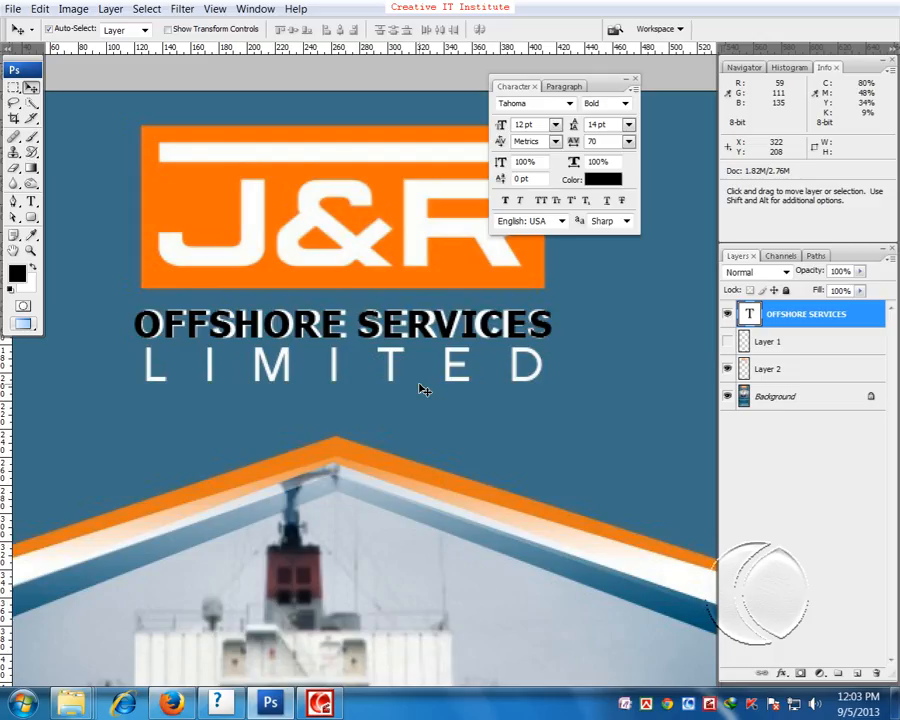
# - Add a new text line reading LIMITED below the original white LIMITED
pyautogui.press('t')
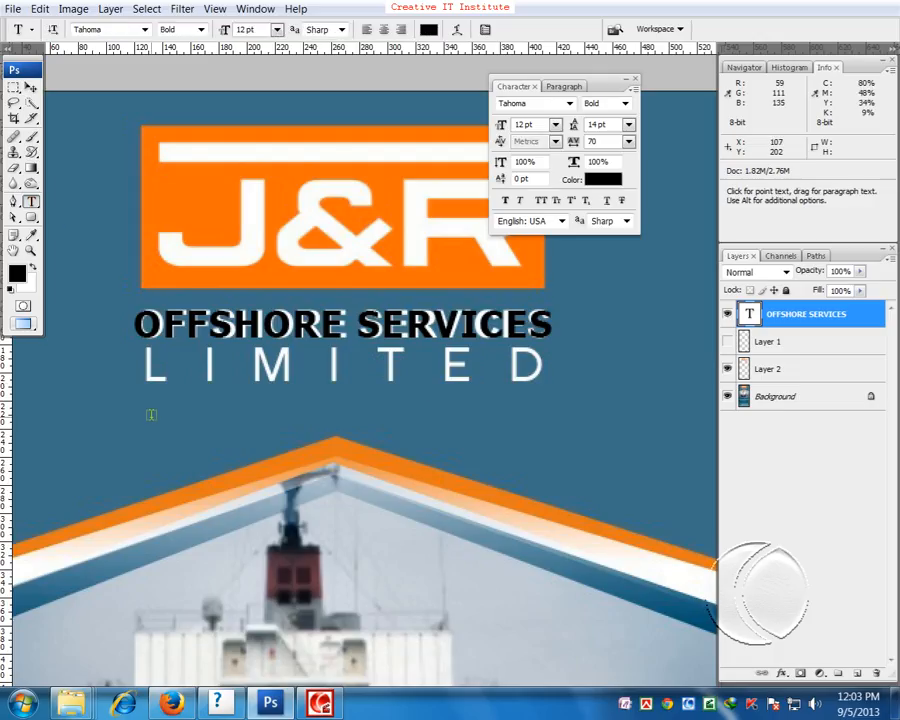
pyautogui.click(150, 436)
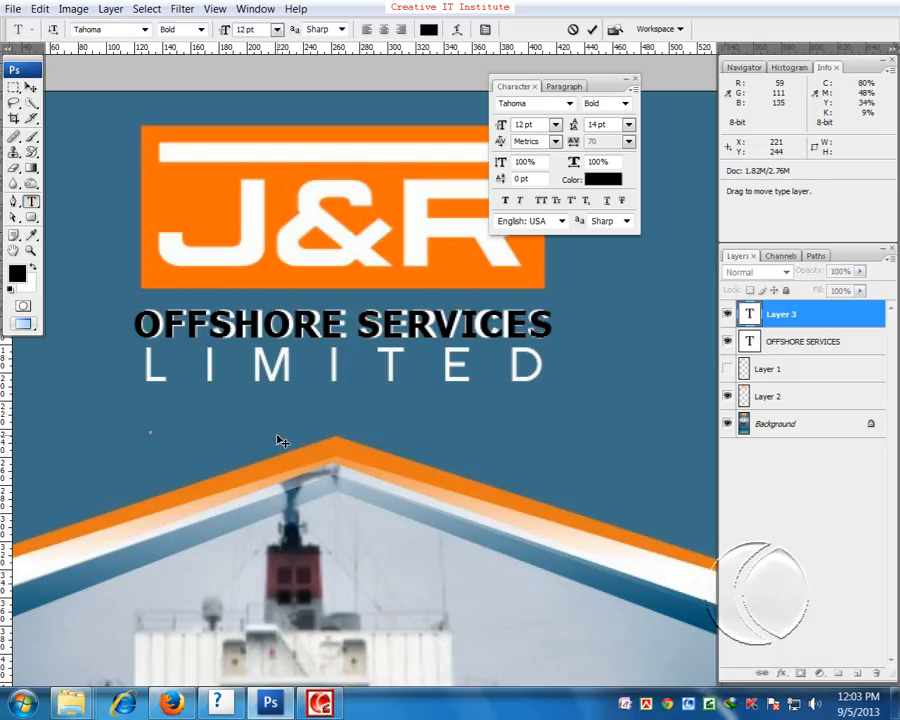
pyautogui.write('LI')
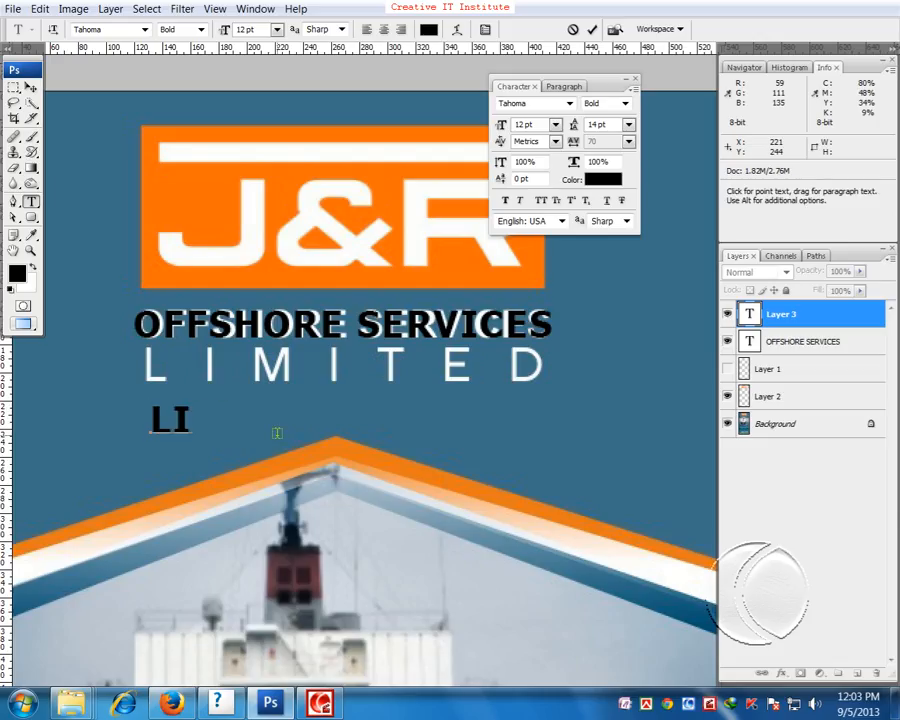
pyautogui.write('MITED')
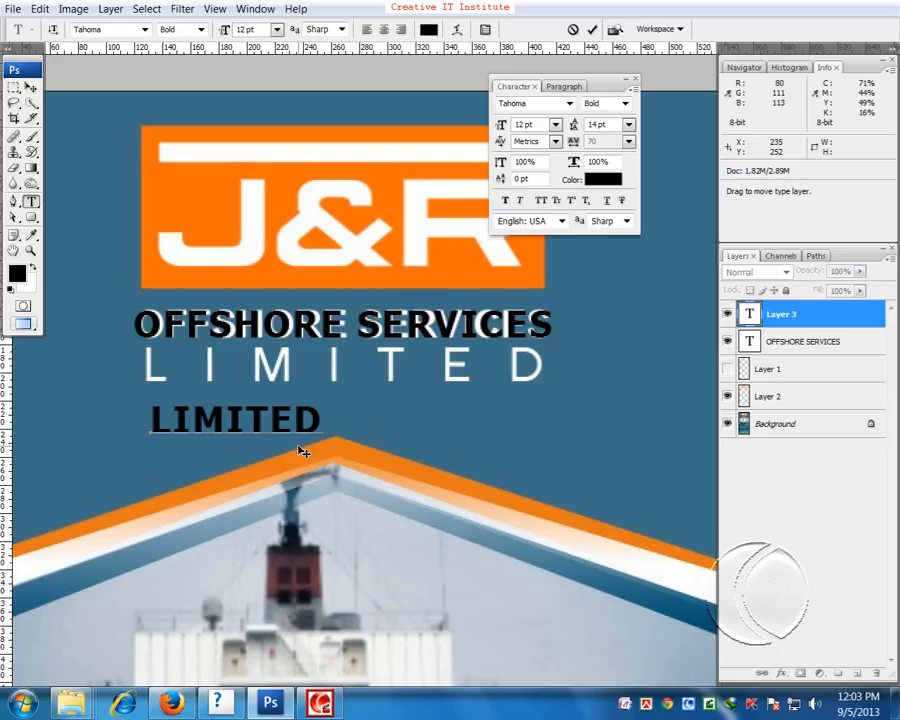
# - Select the new LIMITED text and set its font to Arial Regular
pyautogui.moveTo(320, 430); pyautogui.dragTo(162, 429)
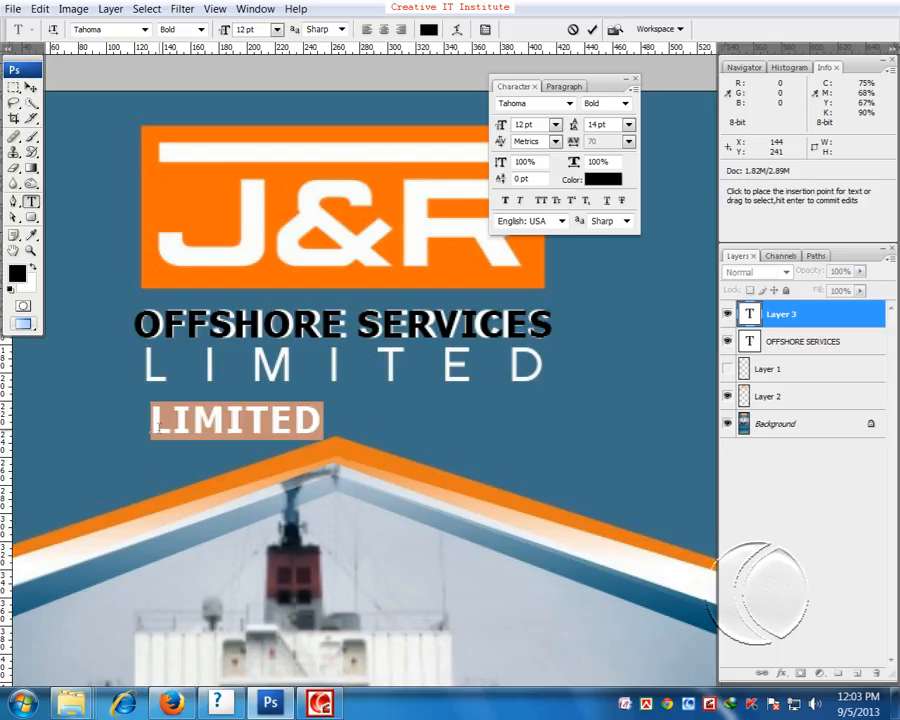
pyautogui.click(118, 29)
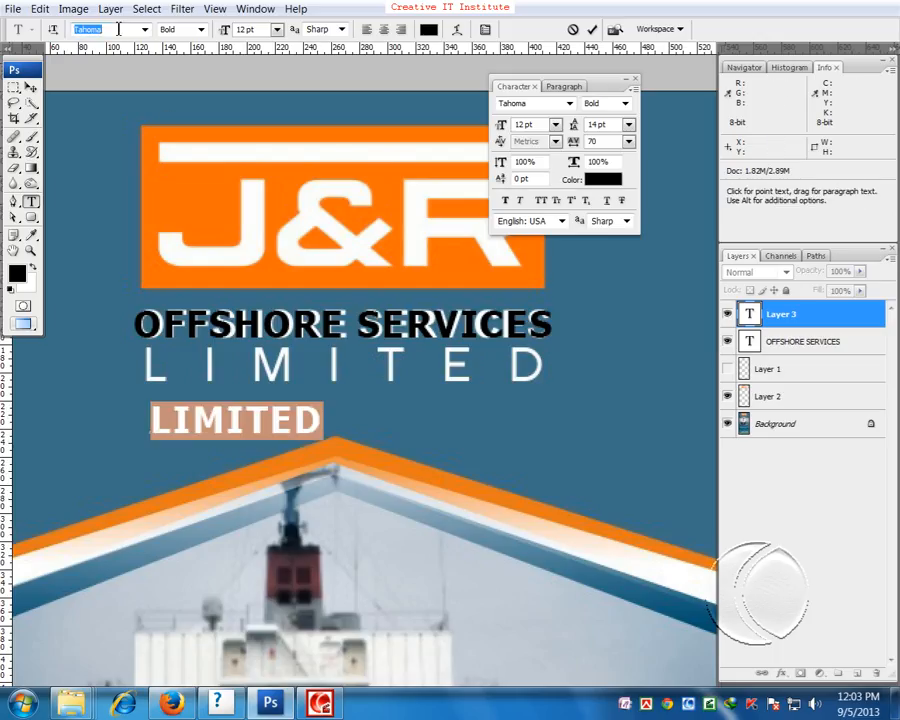
pyautogui.write('Arial')
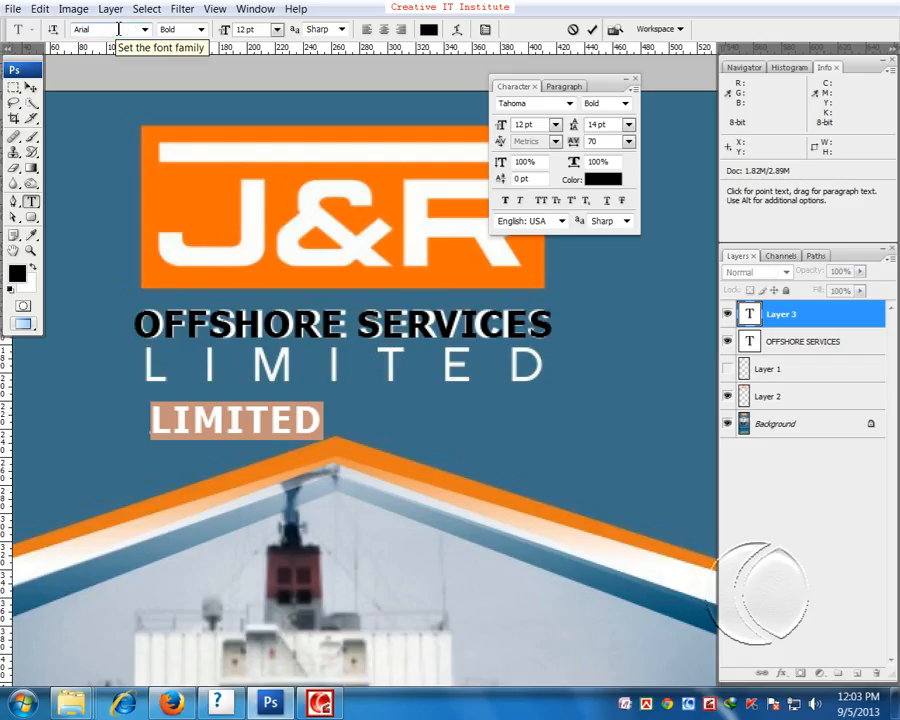
pyautogui.press('Return')
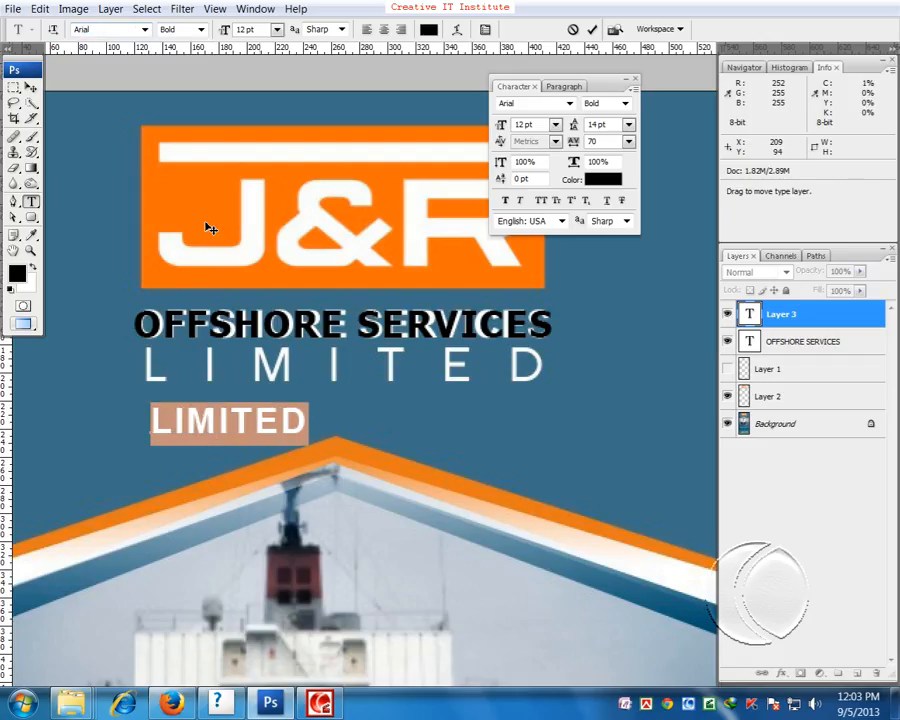
pyautogui.click(625, 103)
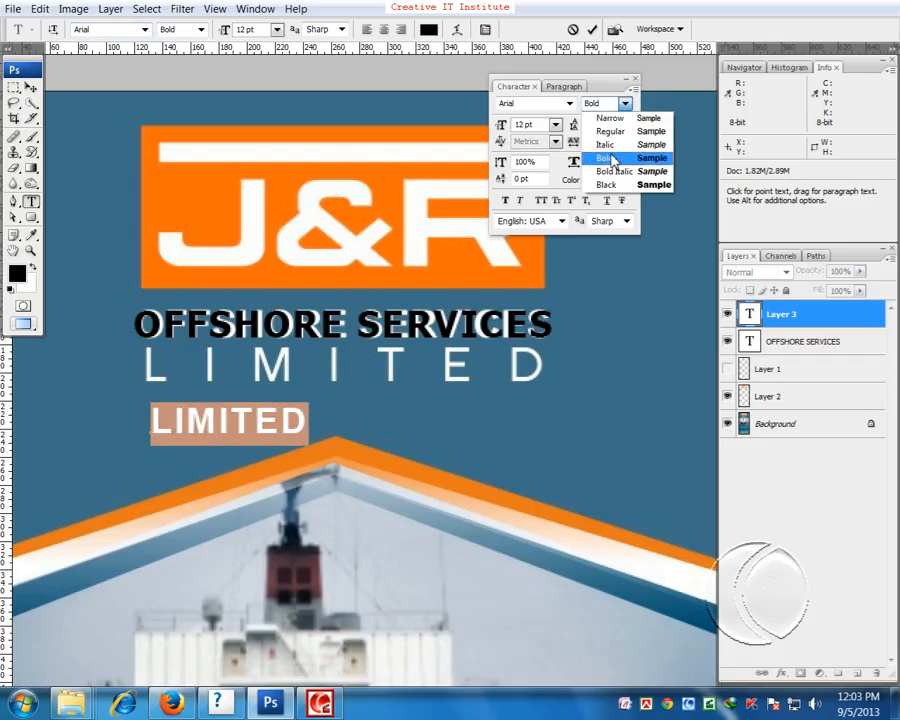
pyautogui.click(610, 131)
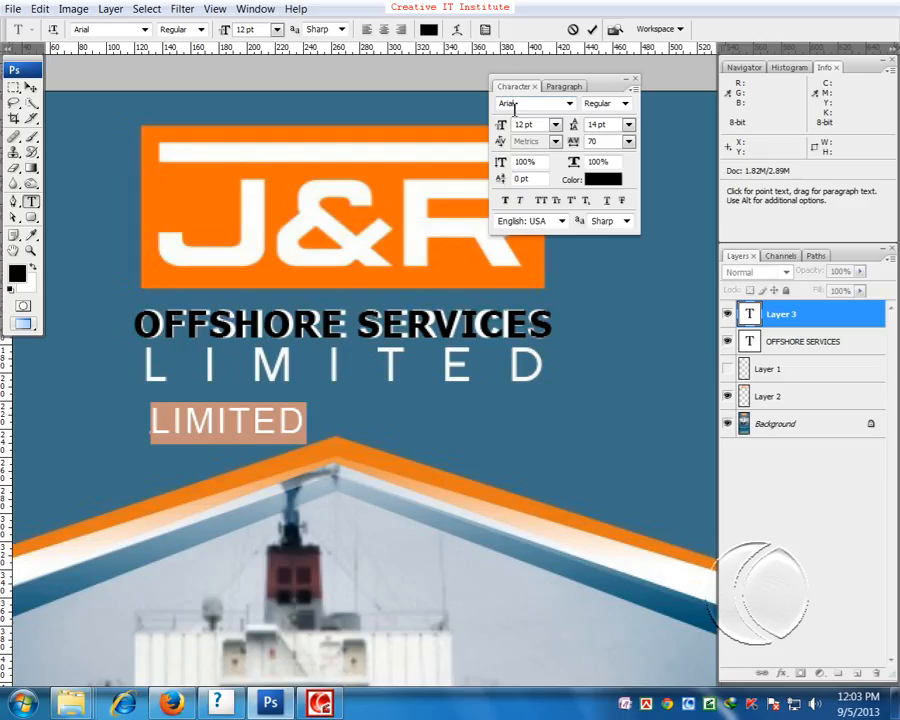
# - Increase the font size of the selected LIMITED text to 16 pt
pyautogui.click(544, 125)
pyautogui.press('Up')
pyautogui.press('Up')
pyautogui.press('Up')
pyautogui.press('Up')
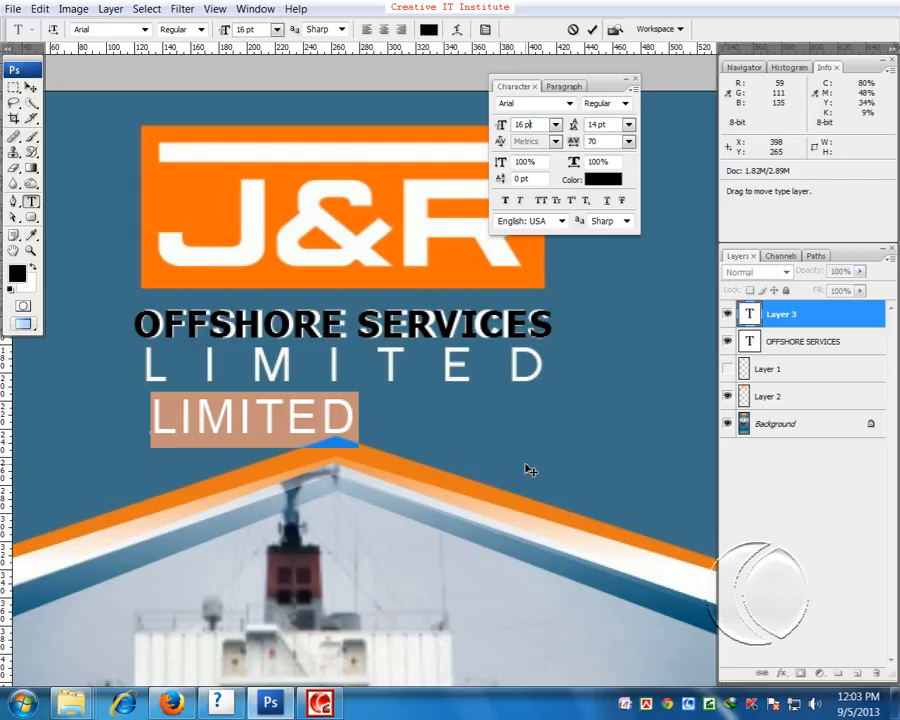
# - Raise the tracking of the selected LIMITED text to 750 to match the width of the original word
pyautogui.click(593, 141)
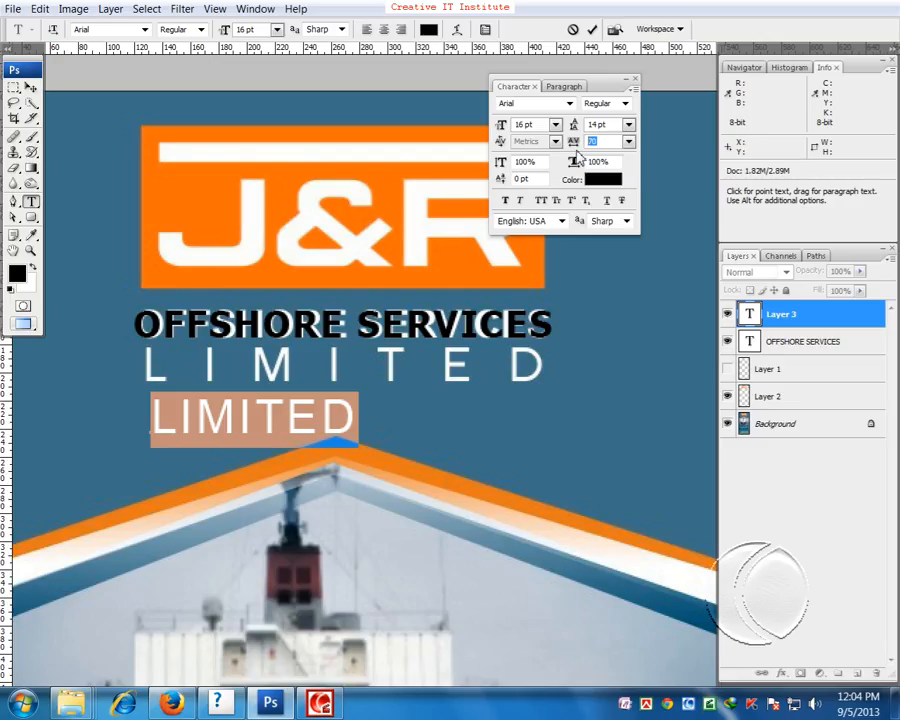
pyautogui.press('Up')
pyautogui.press('Up')
pyautogui.press('Up')
pyautogui.press('Up')
pyautogui.press('Up')
pyautogui.press('Up')
pyautogui.press('Up')
pyautogui.press('Up')
pyautogui.press('Up')
pyautogui.press('Up')
pyautogui.press('Up')
pyautogui.press('Up')
pyautogui.press('Up')
pyautogui.press('Up')
pyautogui.press('Up')
pyautogui.press('Up')
pyautogui.press('Up')
pyautogui.press('Up')
pyautogui.press('Up')
pyautogui.press('Up')
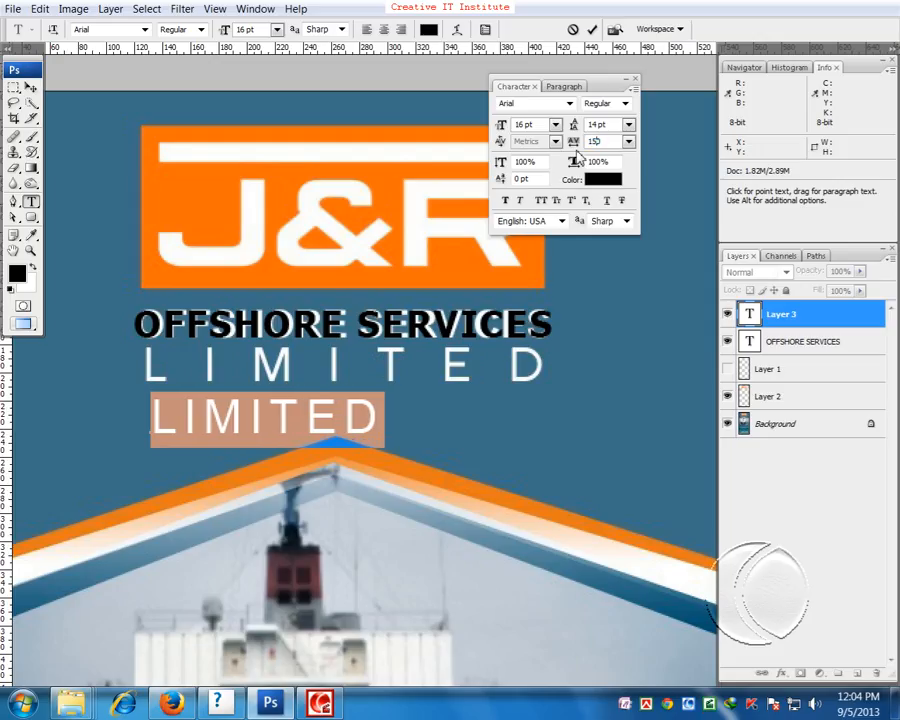
pyautogui.press('Up')
pyautogui.press('Up')
pyautogui.press('Up')
pyautogui.press('Up')
pyautogui.press('Up')
pyautogui.press('Up')
pyautogui.press('Up')
pyautogui.press('Up')
pyautogui.press('Up')
pyautogui.press('Up')
pyautogui.press('Up')
pyautogui.press('Up')
pyautogui.press('Up')
pyautogui.press('Up')
pyautogui.press('Up')
pyautogui.press('Up')
pyautogui.press('Up')
pyautogui.press('Up')
pyautogui.press('Up')
pyautogui.press('Up')
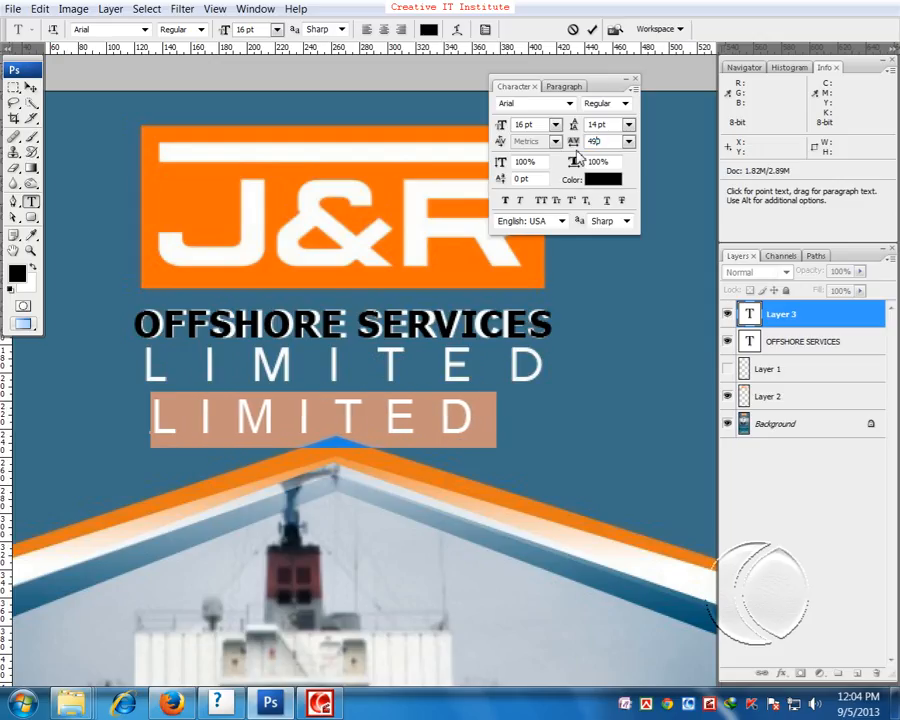
pyautogui.press('Up')
pyautogui.press('Up')
pyautogui.press('Up')
pyautogui.press('Up')
pyautogui.press('Up')
pyautogui.press('Up')
pyautogui.press('Up')
pyautogui.press('Up')
pyautogui.press('Up')
pyautogui.press('Up')
pyautogui.press('Up')
pyautogui.press('Up')
pyautogui.press('Up')
pyautogui.press('Up')
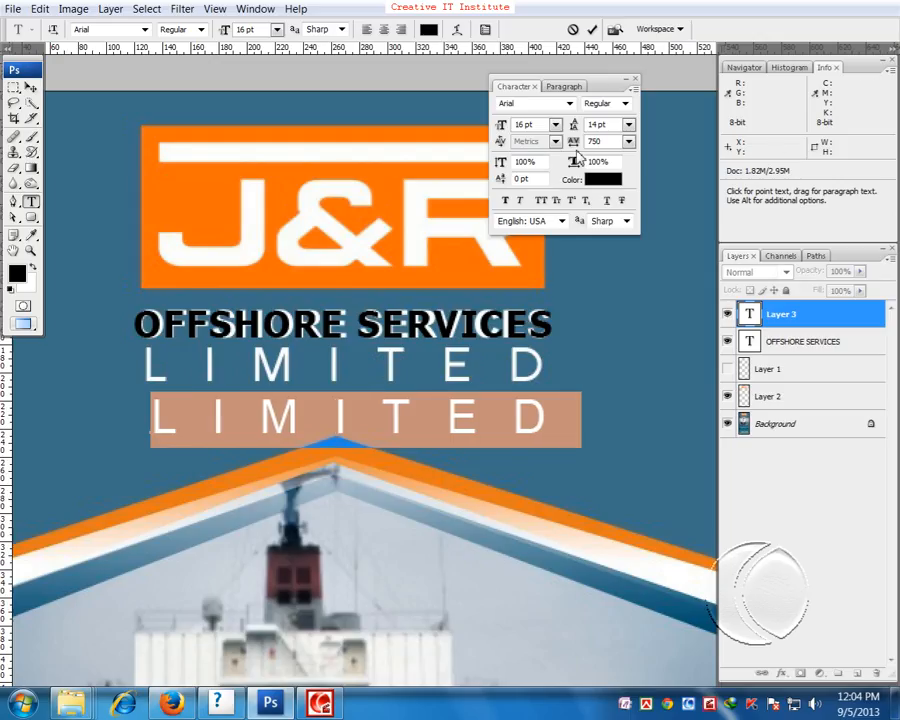
# - Move the black LIMITED text over the original white LIMITED and nudge it into alignment
pyautogui.click(31, 87)
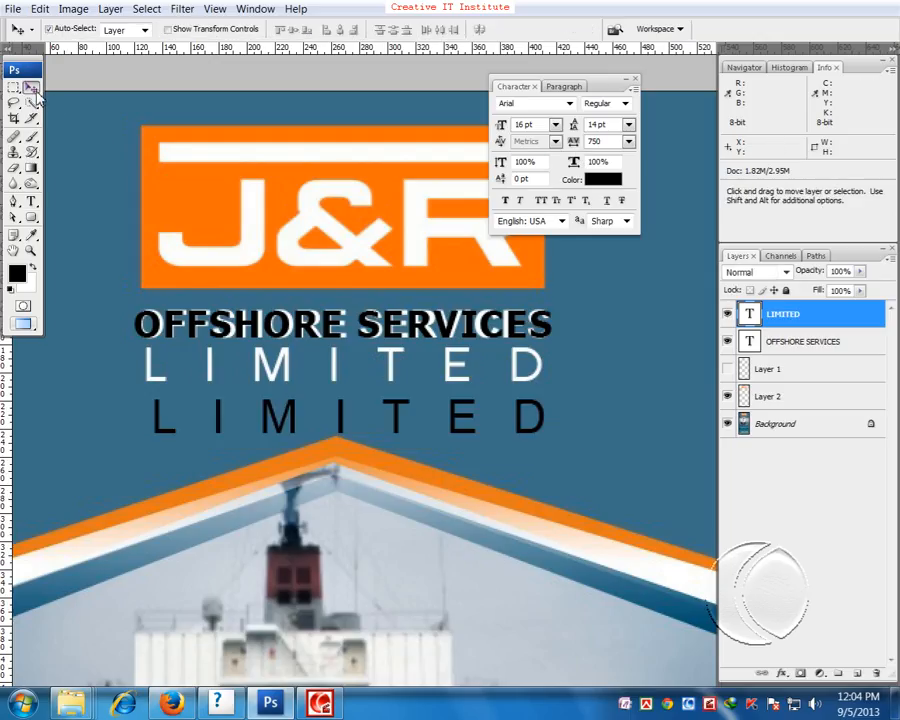
pyautogui.moveTo(257, 410); pyautogui.dragTo(245, 361)
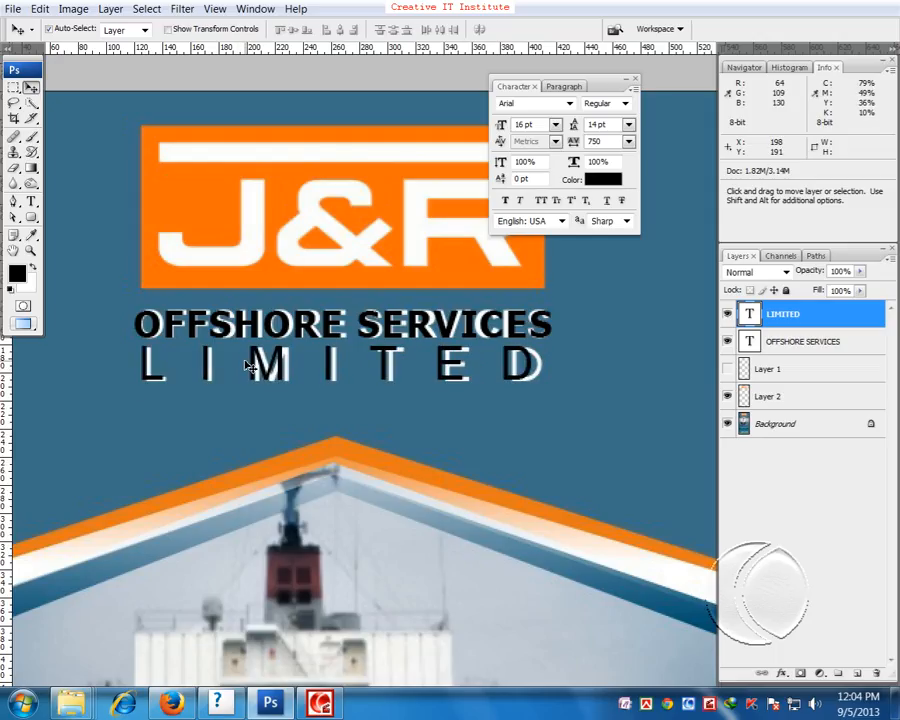
pyautogui.press('Right')
pyautogui.press('Down')
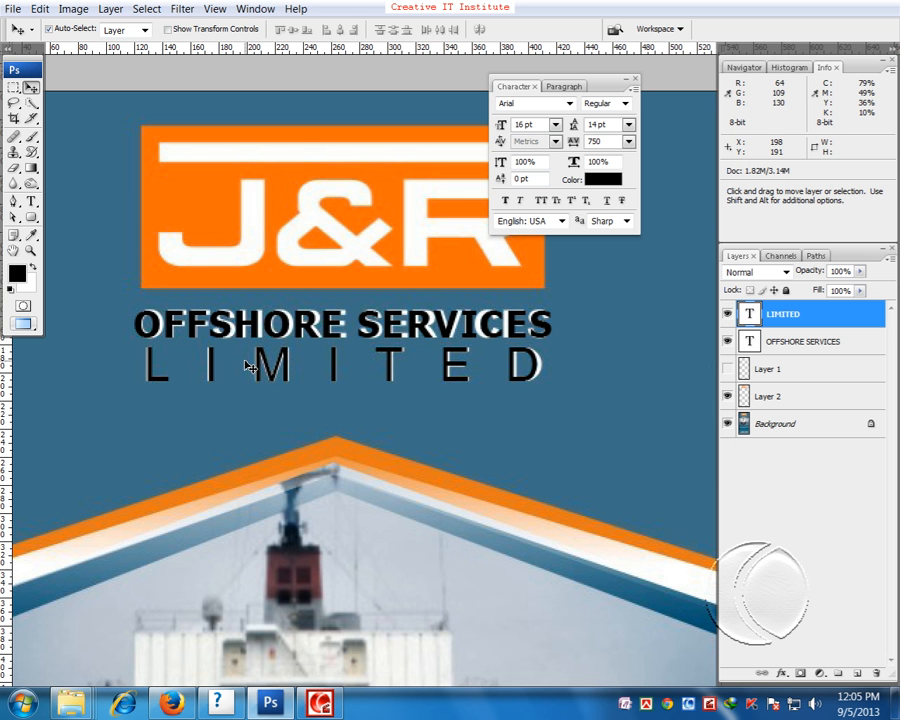
pyautogui.hotkey('ctrl', '-')
pyautogui.hotkey('ctrl', '+')
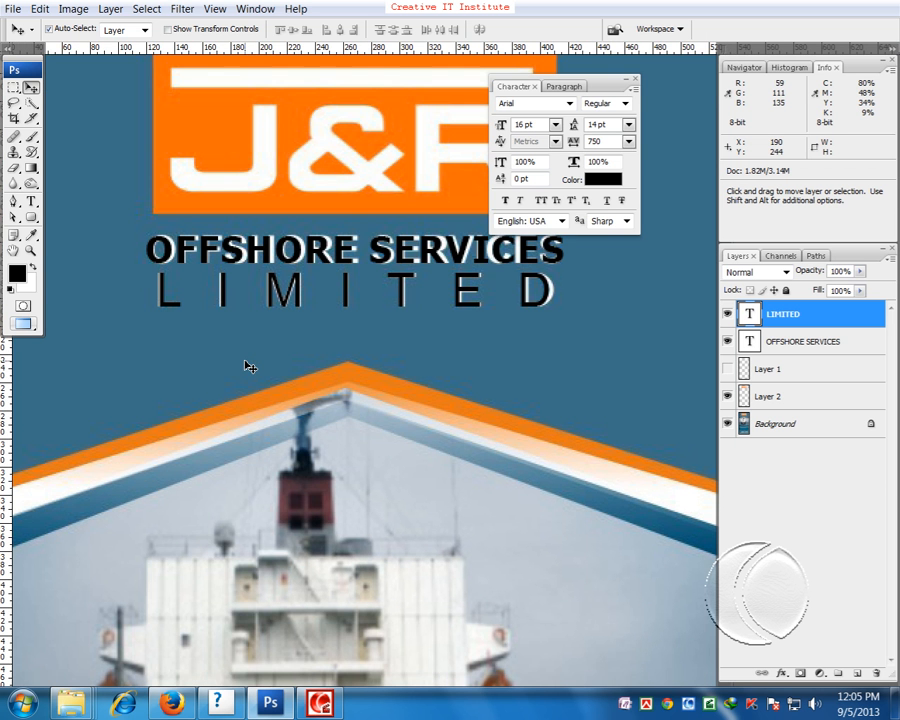
pyautogui.scroll(1, 252, 395)
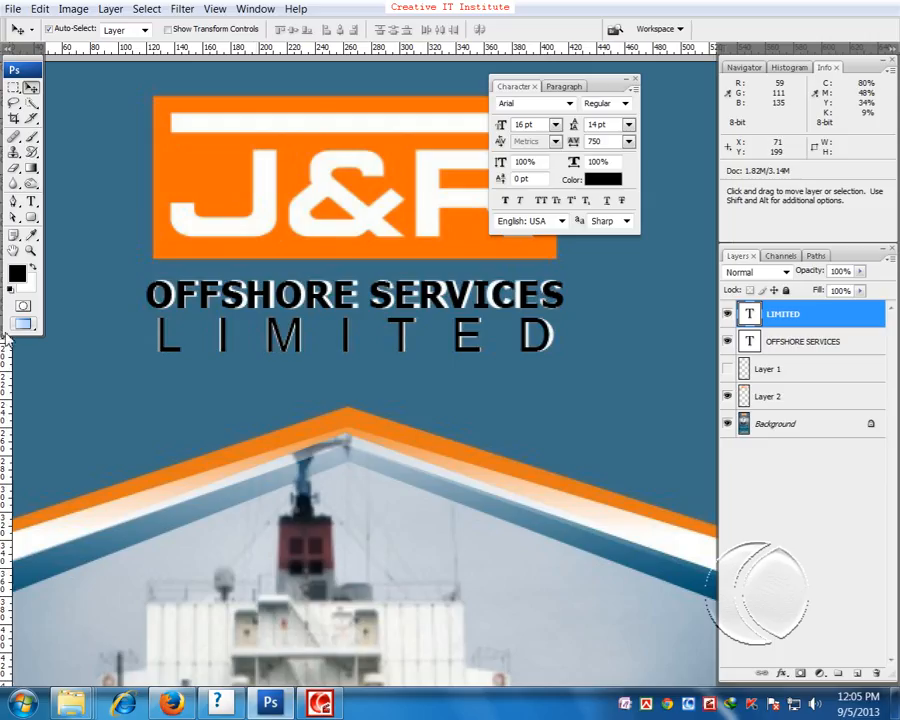
# - Recolor the black OFFSHORE SERVICES and LIMITED text layers to white
pyautogui.click(31, 202)
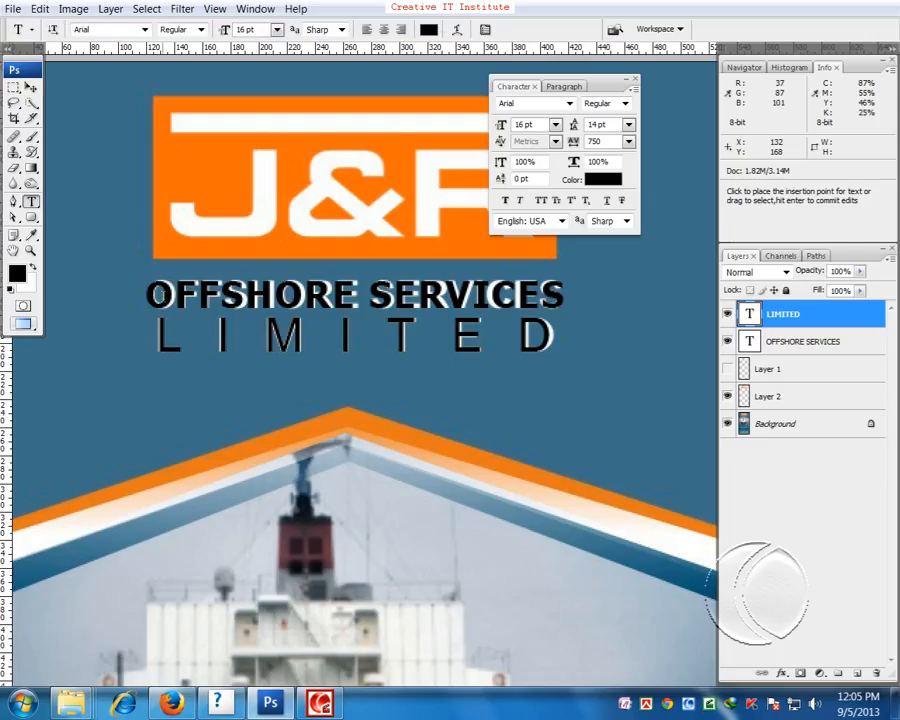
pyautogui.click(163, 300)
pyautogui.moveTo(163, 300); pyautogui.dragTo(564, 333)
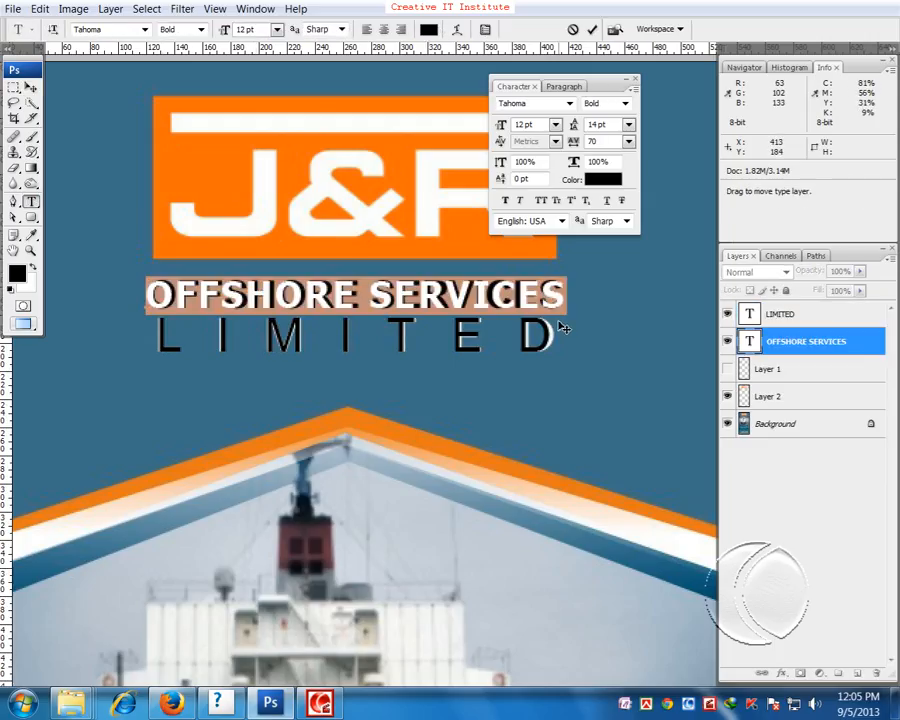
pyautogui.click(428, 29)
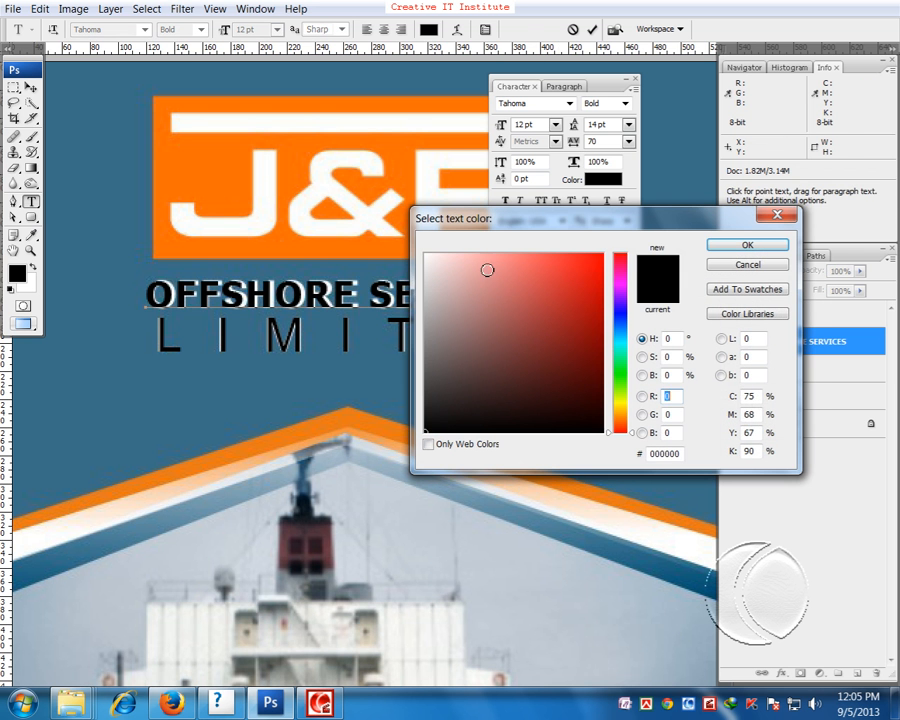
pyautogui.click(425, 255)
pyautogui.click(748, 246)
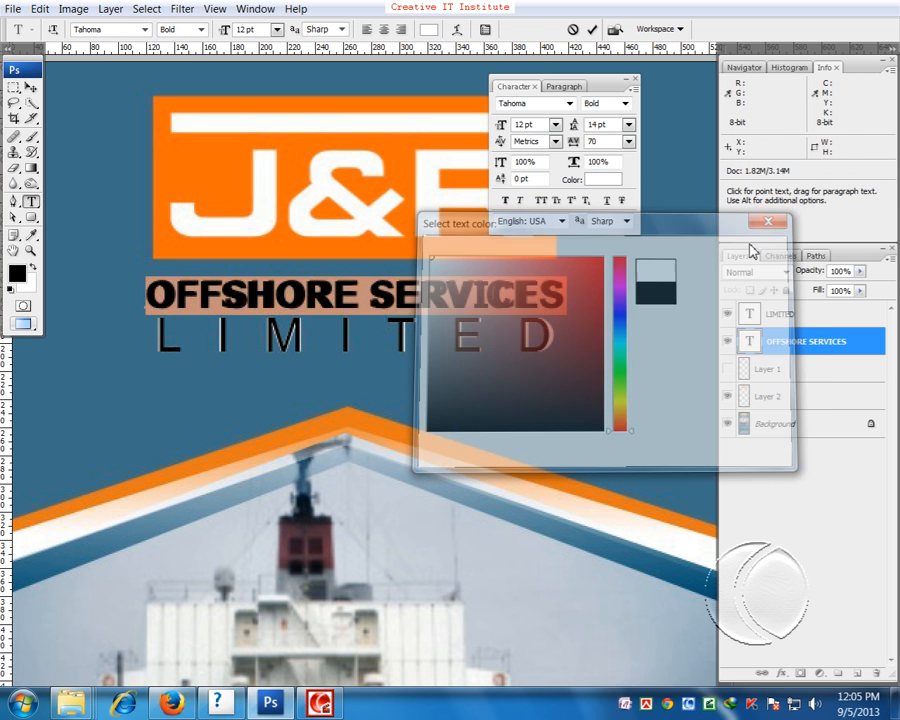
pyautogui.click(30, 89)
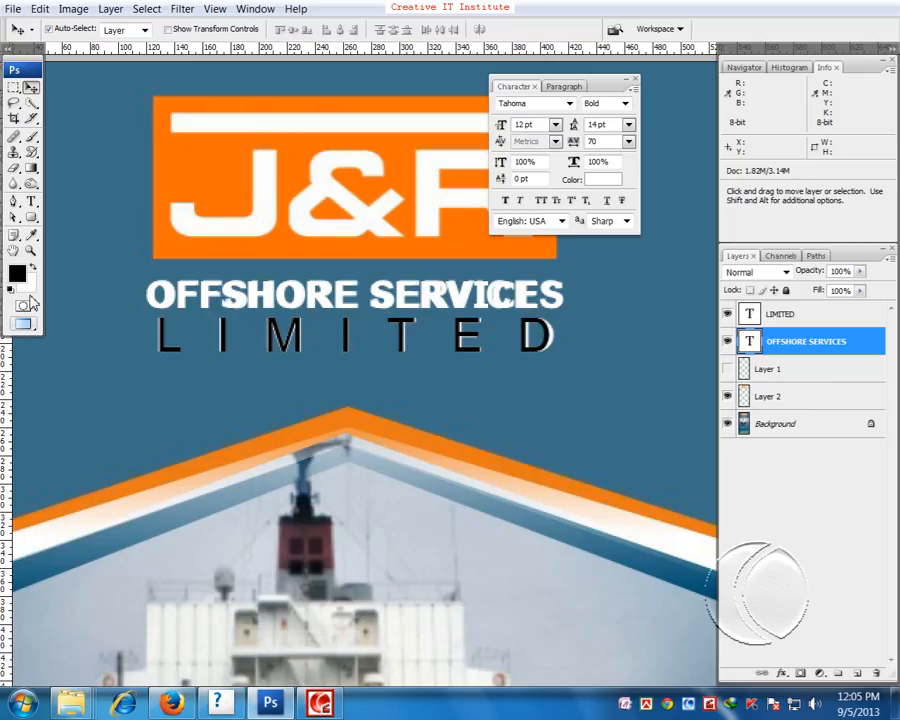
pyautogui.click(795, 320)
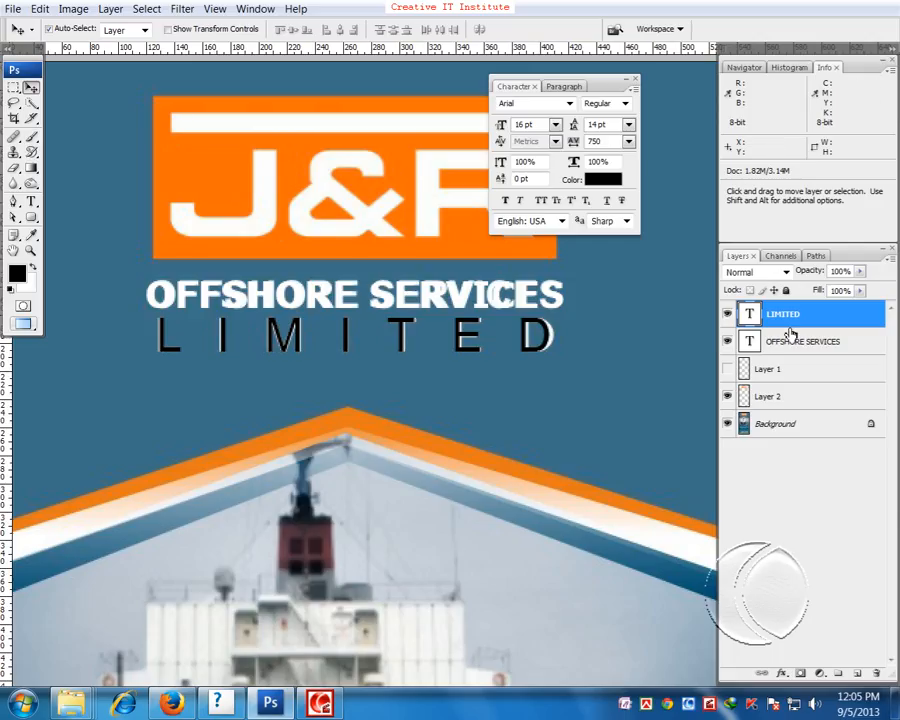
pyautogui.hotkey('ctrl', 'BackSpace')
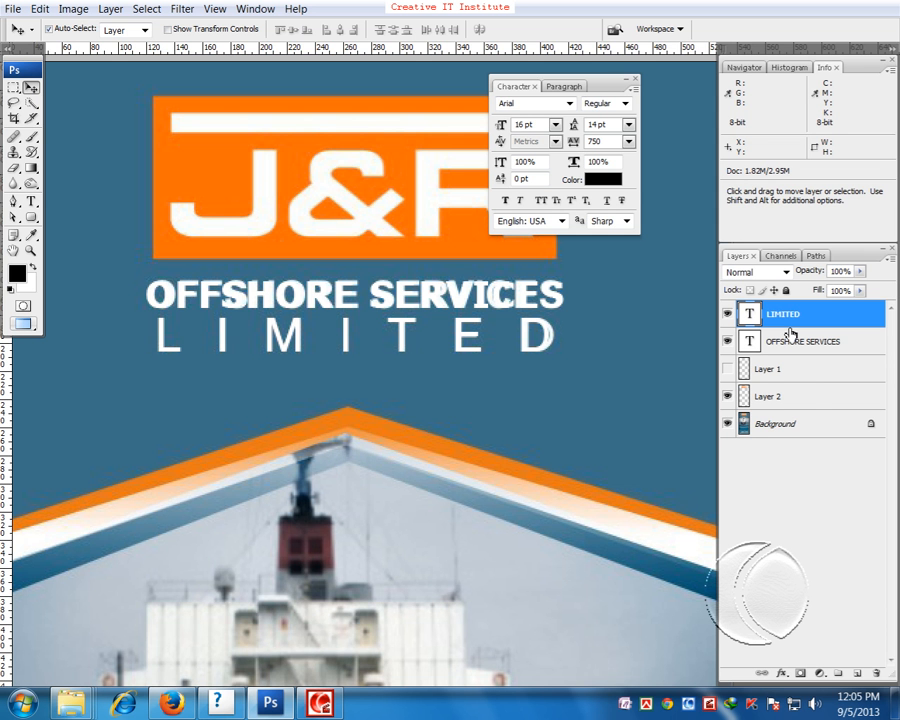
# - Hide the locked Background layer and convert it into a regular editable layer with the default settings
pyautogui.hotkey('ctrl', '-')
pyautogui.hotkey('ctrl', '-')
pyautogui.hotkey('ctrl', '-')
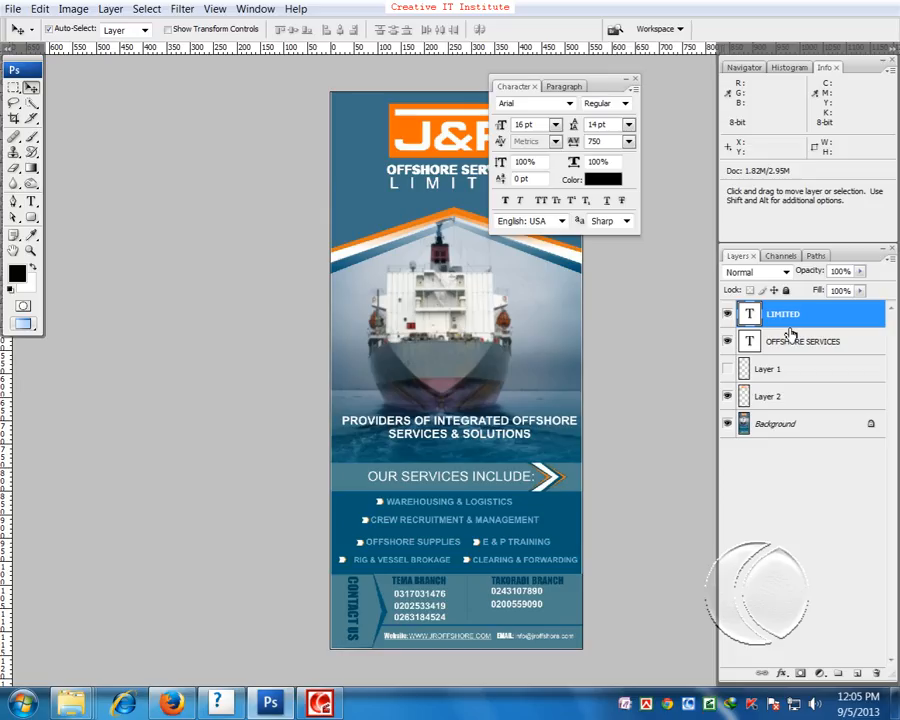
pyautogui.moveTo(556, 401); pyautogui.dragTo(514, 458)
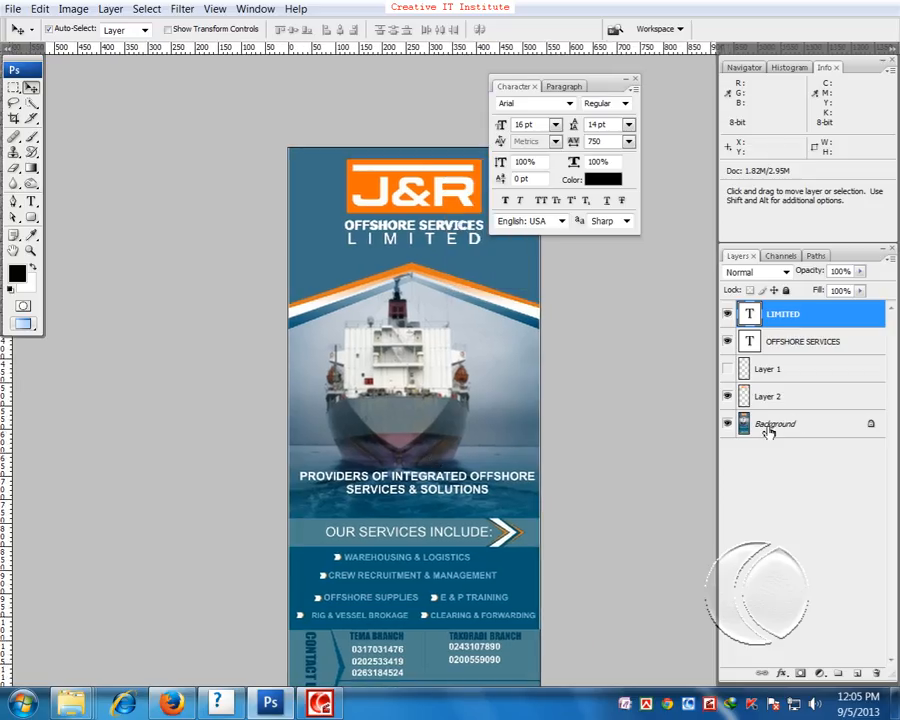
pyautogui.click(727, 424)
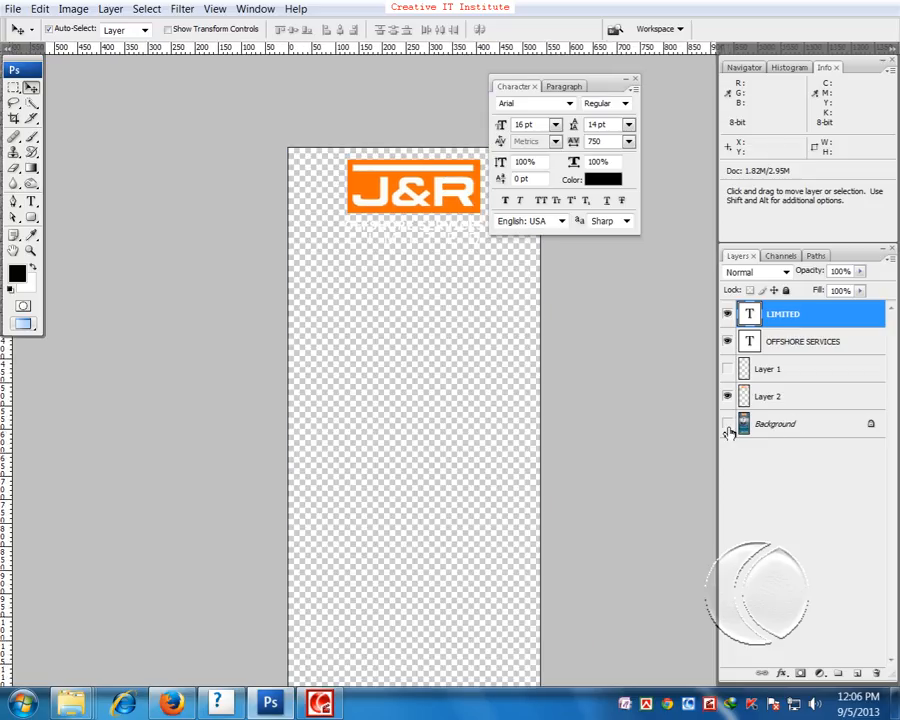
pyautogui.click(810, 426)
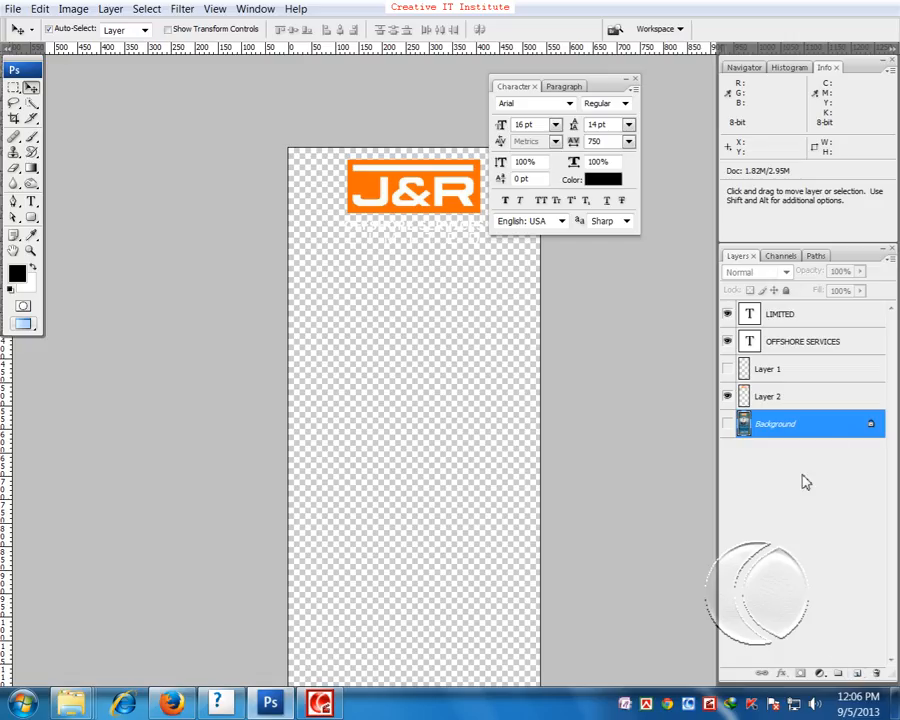
pyautogui.doubleClick(828, 434)
pyautogui.click(566, 226)
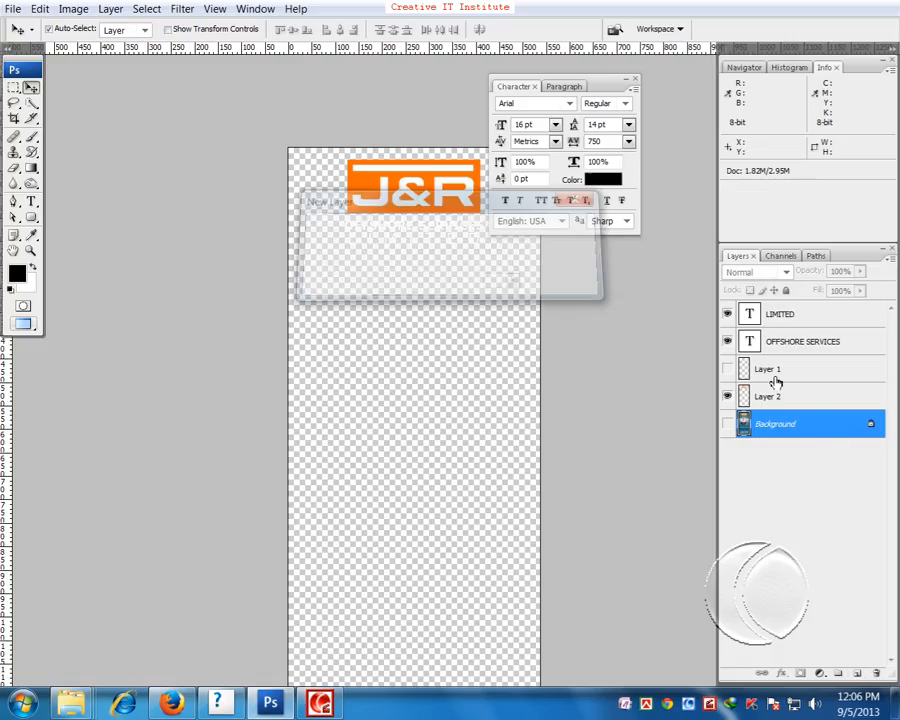
# - Add a new layer, place it beneath the original ad layer and fill it with black
pyautogui.click(856, 673)
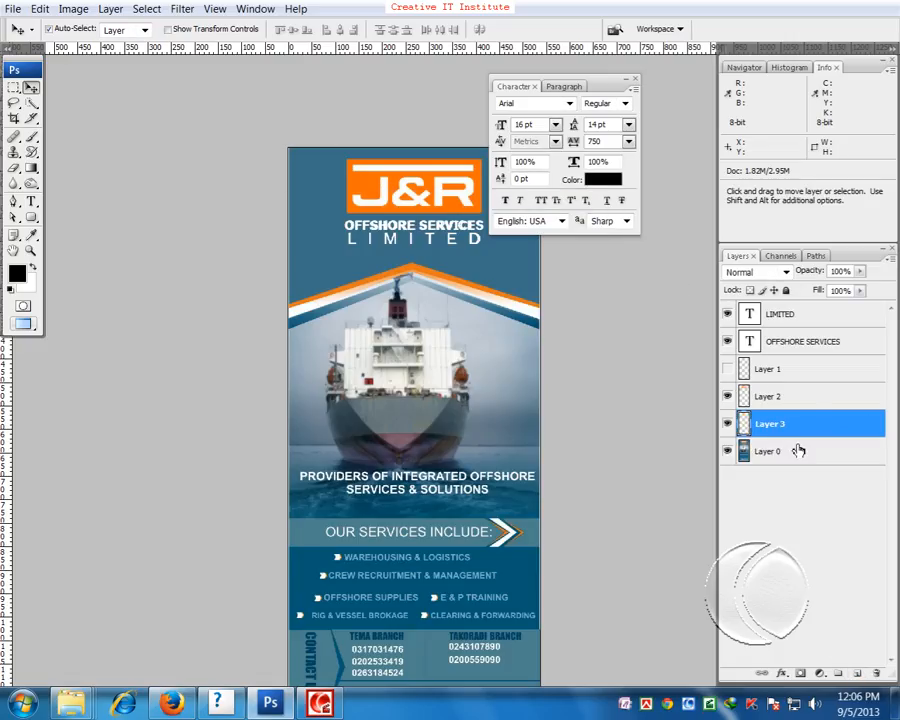
pyautogui.moveTo(800, 420); pyautogui.dragTo(796, 458)
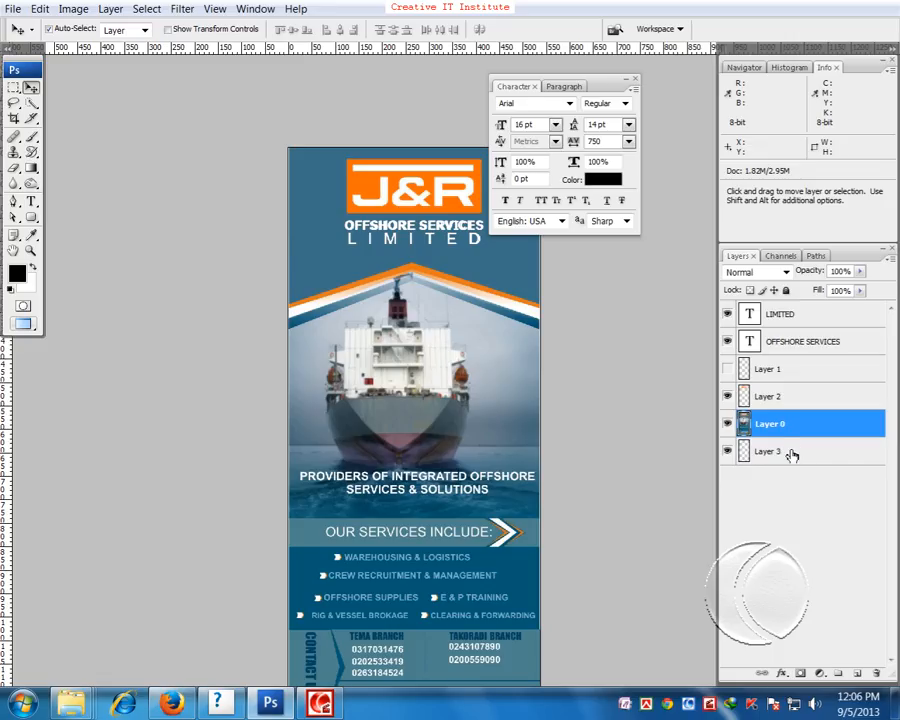
pyautogui.hotkey('ctrl', 'BackSpace')
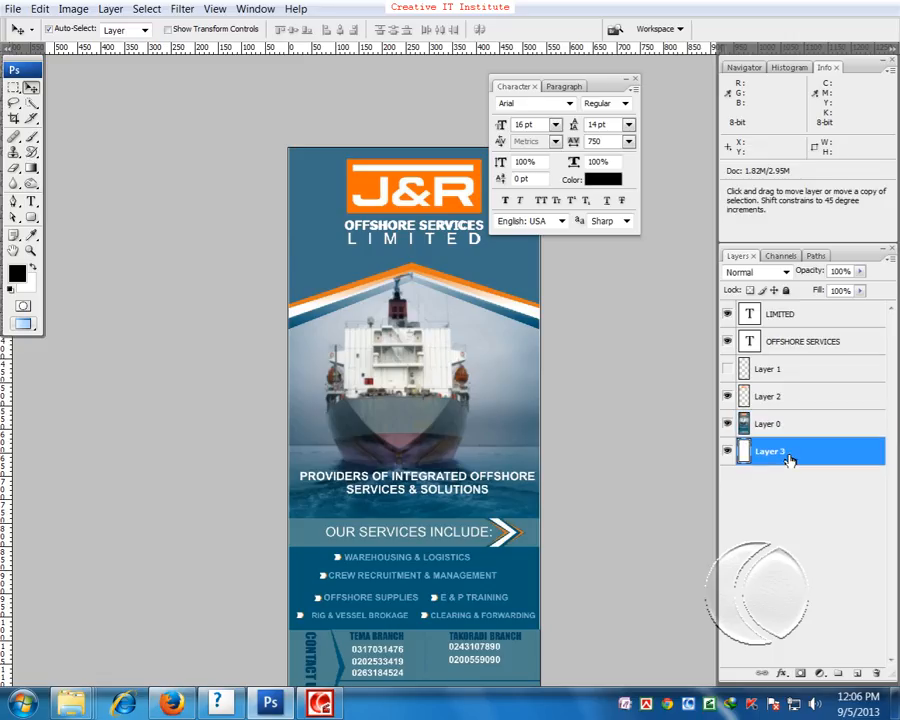
pyautogui.hotkey('alt', 'BackSpace')
# - Hide the original ad layer and examine the recreated logo and text against the black backdrop
pyautogui.click(727, 424)
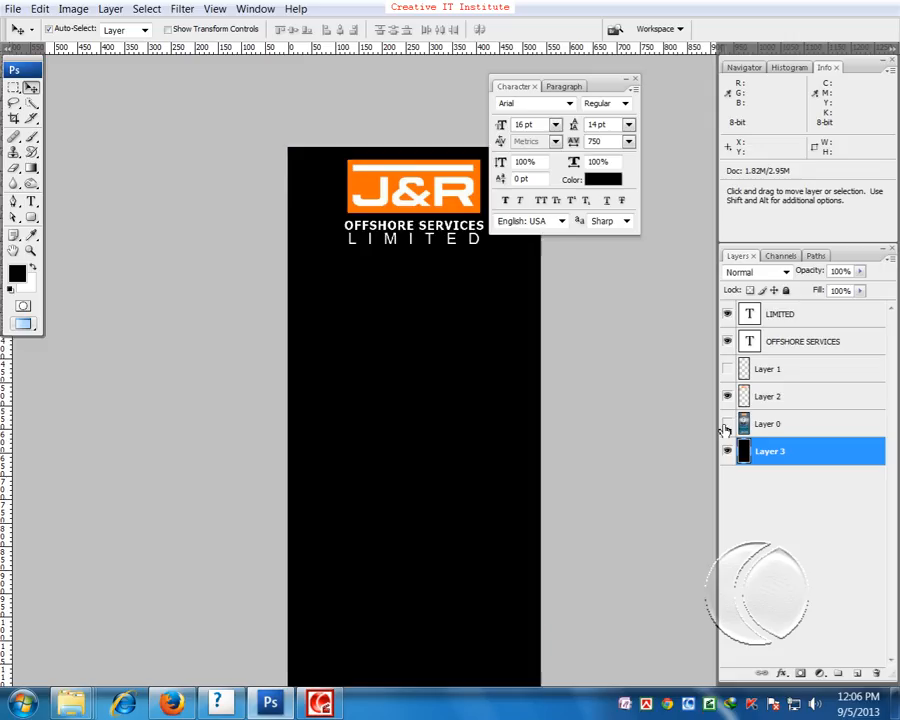
pyautogui.moveTo(432, 296); pyautogui.dragTo(416, 356)
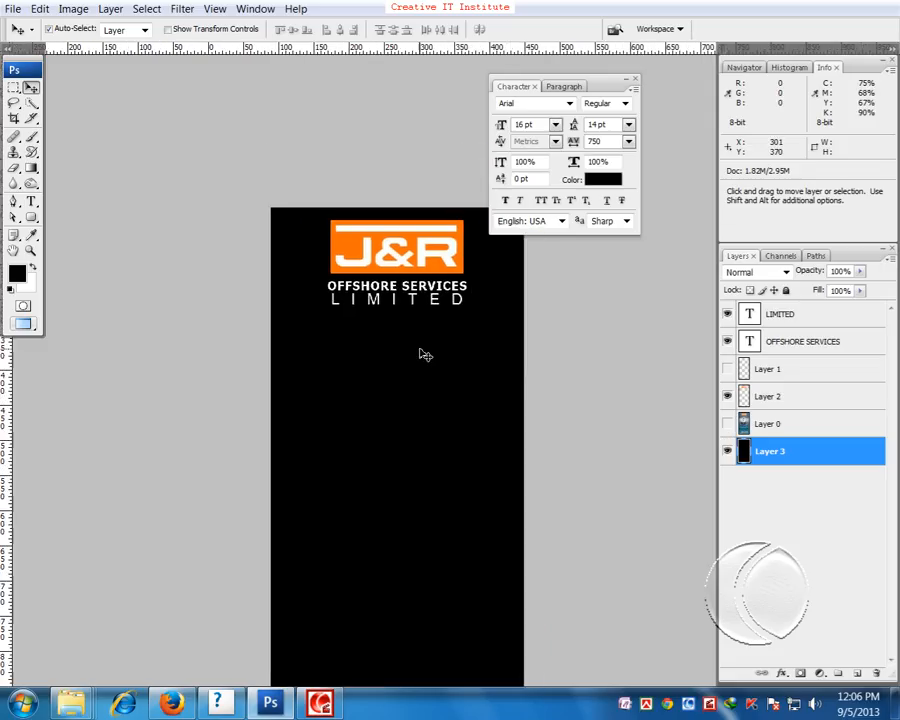
pyautogui.hotkey('ctrl', '+')
pyautogui.moveTo(427, 281); pyautogui.dragTo(366, 398)
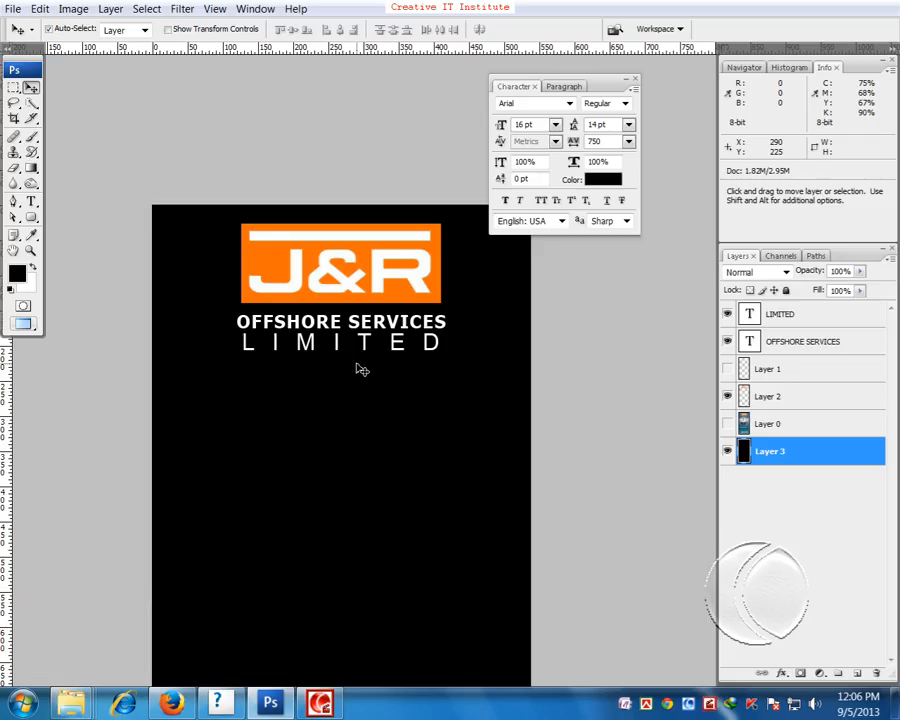
pyautogui.hotkey('ctrl', '-')
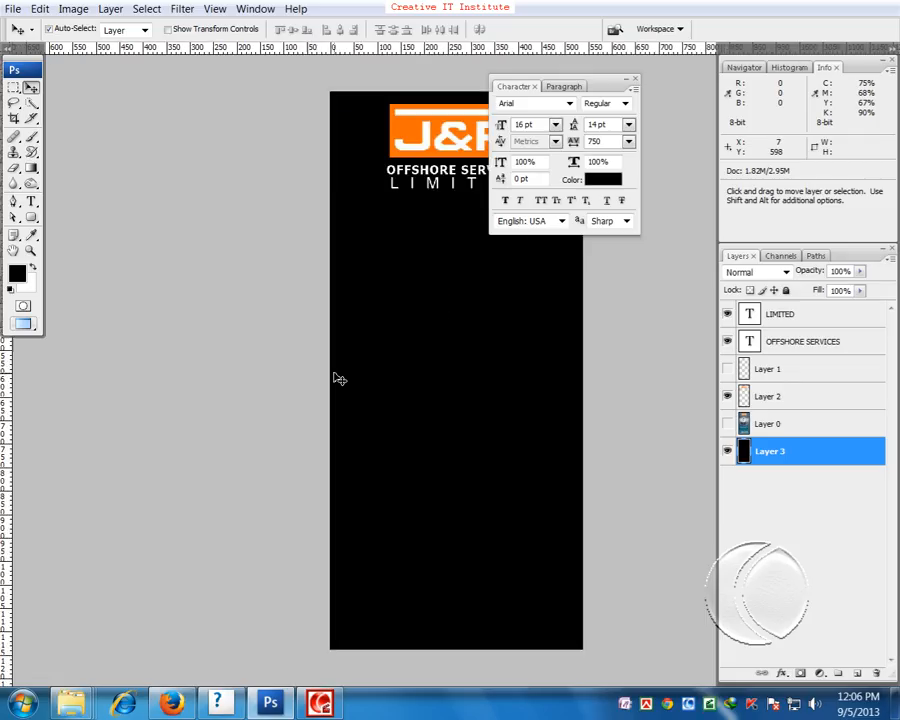
pyautogui.hotkey('ctrl', '+')
pyautogui.press('space')
pyautogui.moveTo(400, 342); pyautogui.dragTo(322, 426)
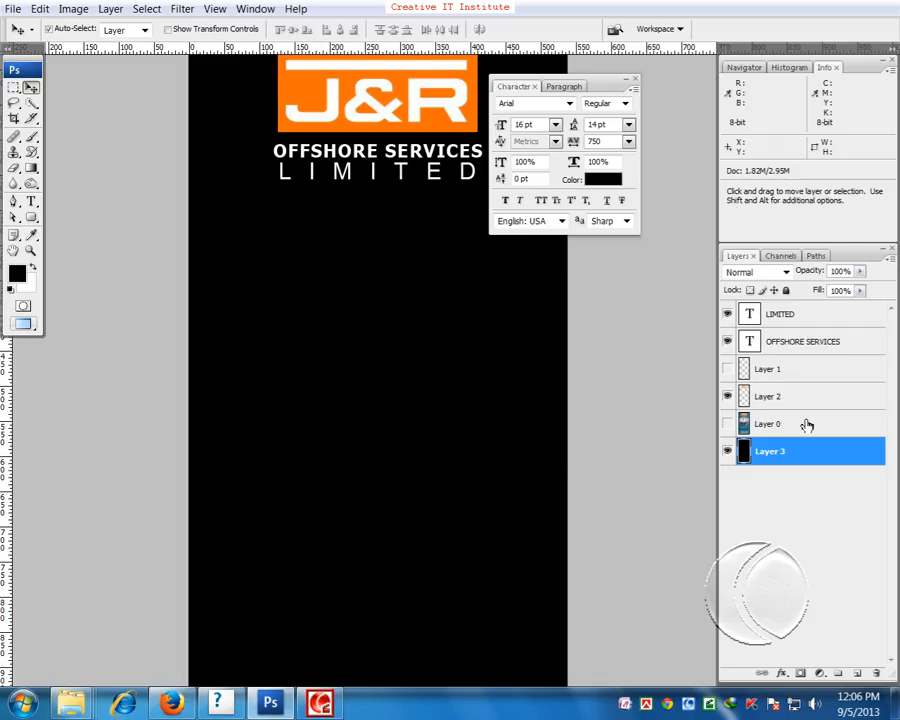
# - Show the original ad layer again and review the whole layout of the ad
pyautogui.click(728, 424)
pyautogui.moveTo(540, 427); pyautogui.dragTo(513, 500)
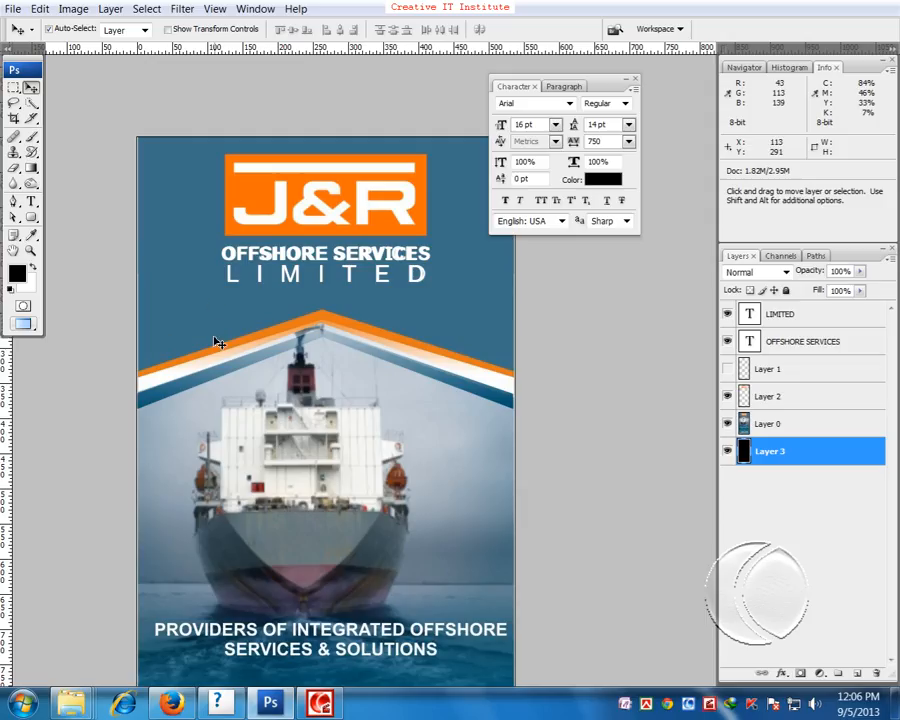
pyautogui.hotkey('ctrl', '-')
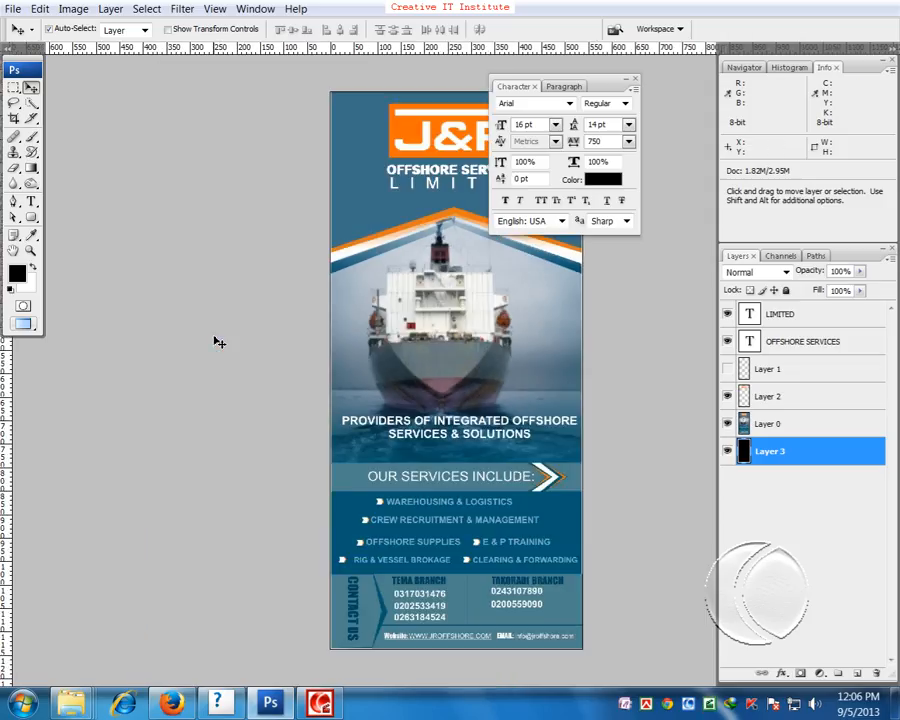
pyautogui.press('space')
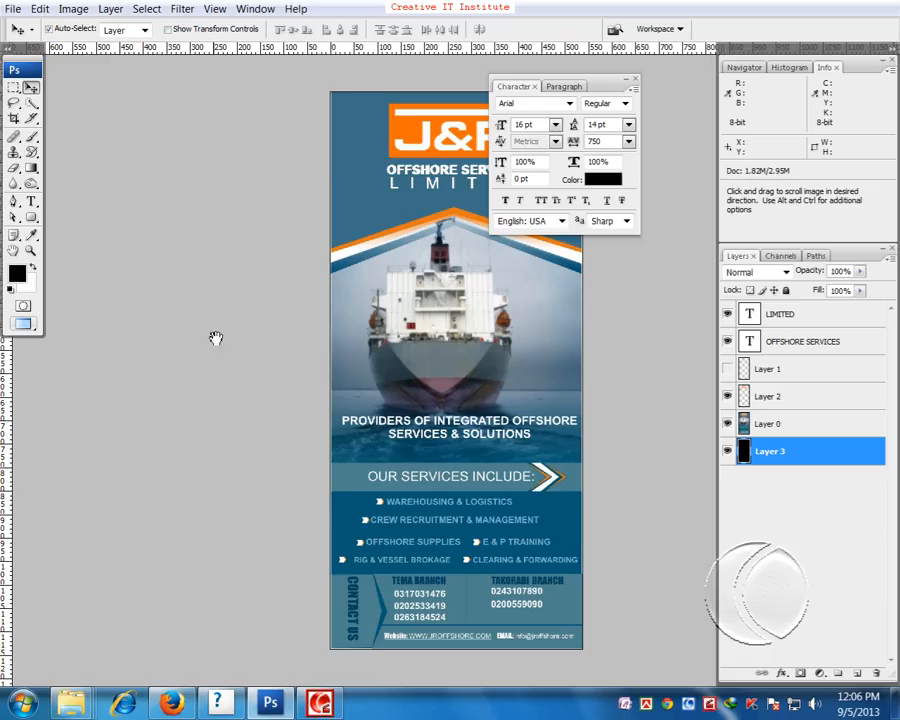
pyautogui.moveTo(266, 503); pyautogui.dragTo(119, 516)
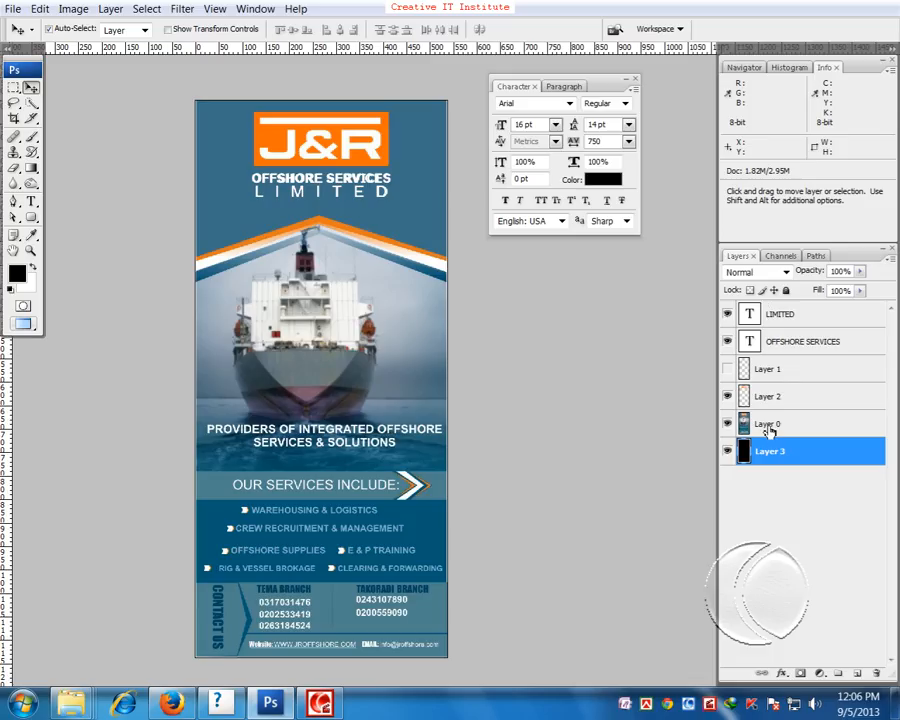
# - Add a new layer directly above the original ad layer and fill it with the blue sampled beside the orange chevron
pyautogui.click(809, 423)
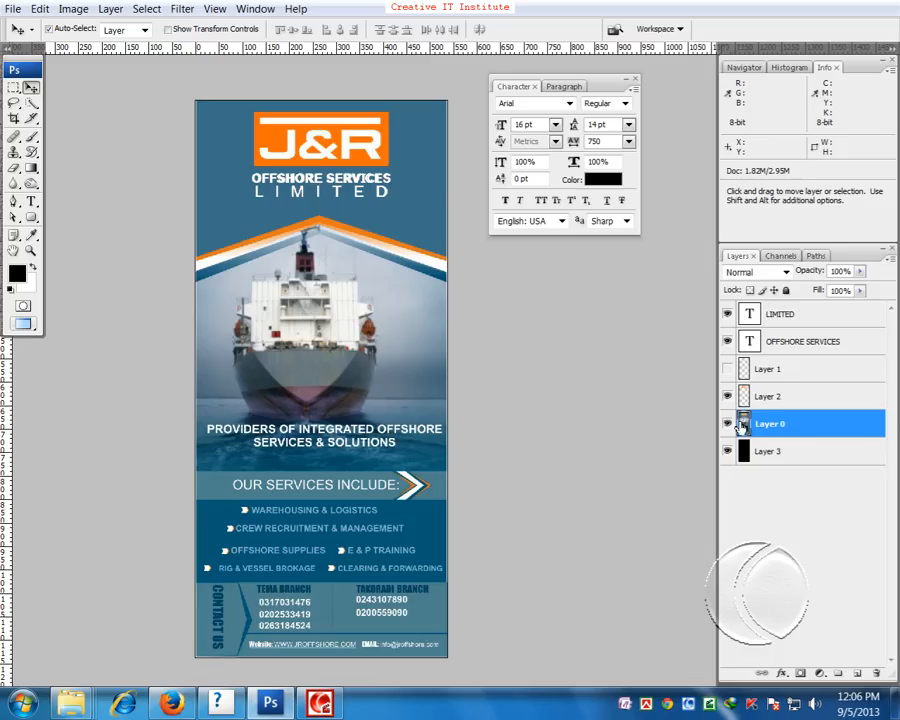
pyautogui.click(856, 675)
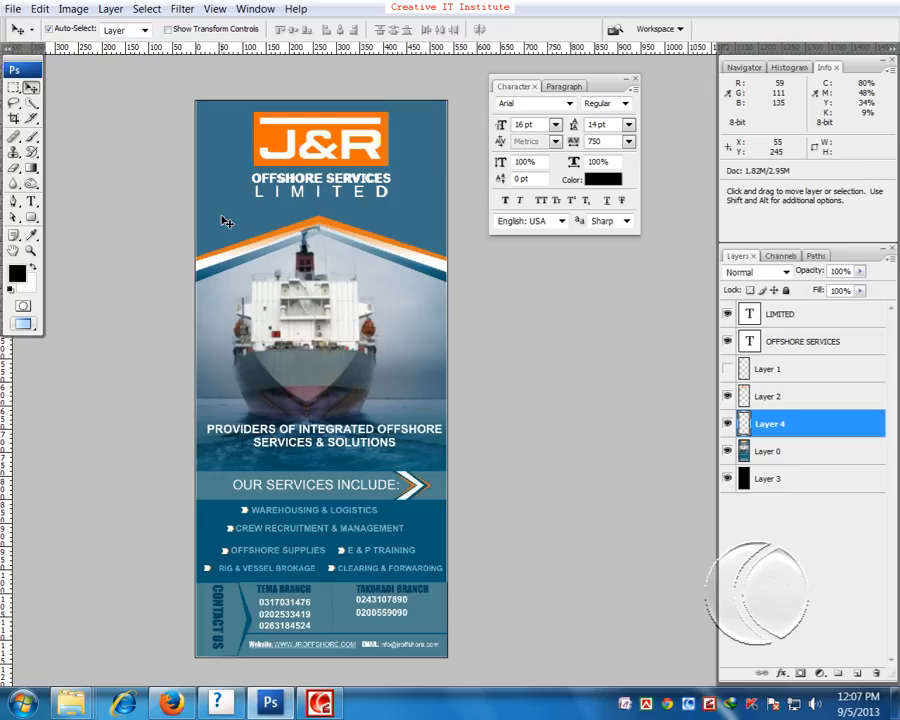
pyautogui.press('i')
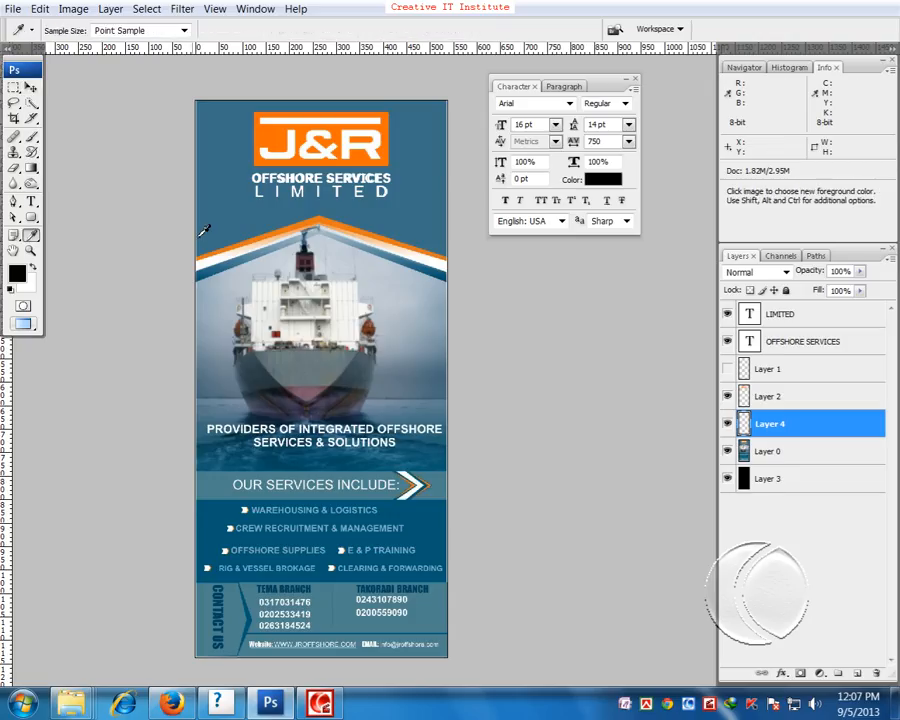
pyautogui.click(234, 221)
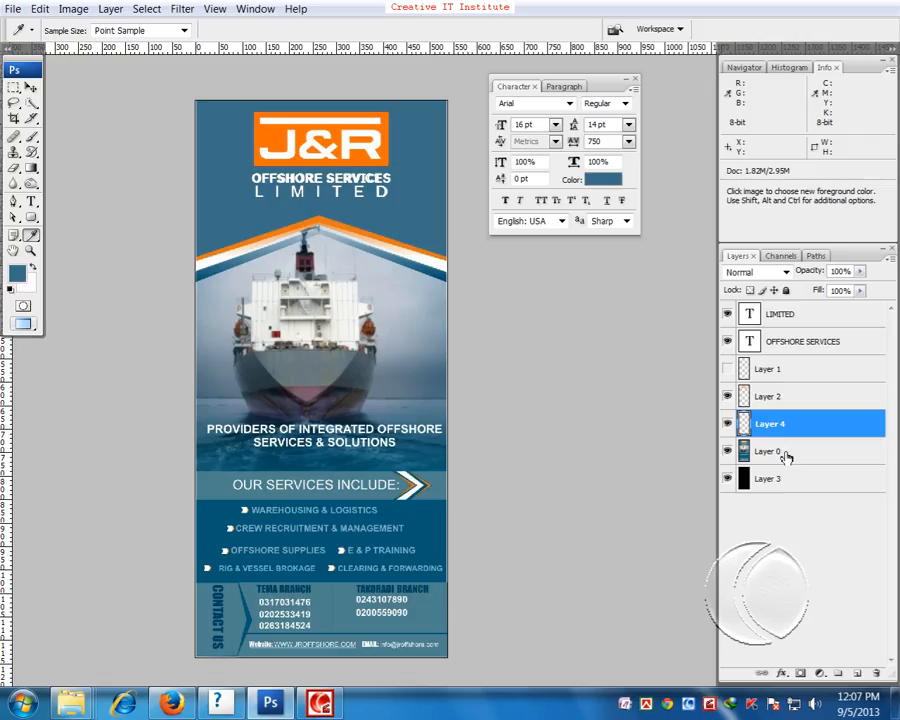
pyautogui.hotkey('alt', 'BackSpace')
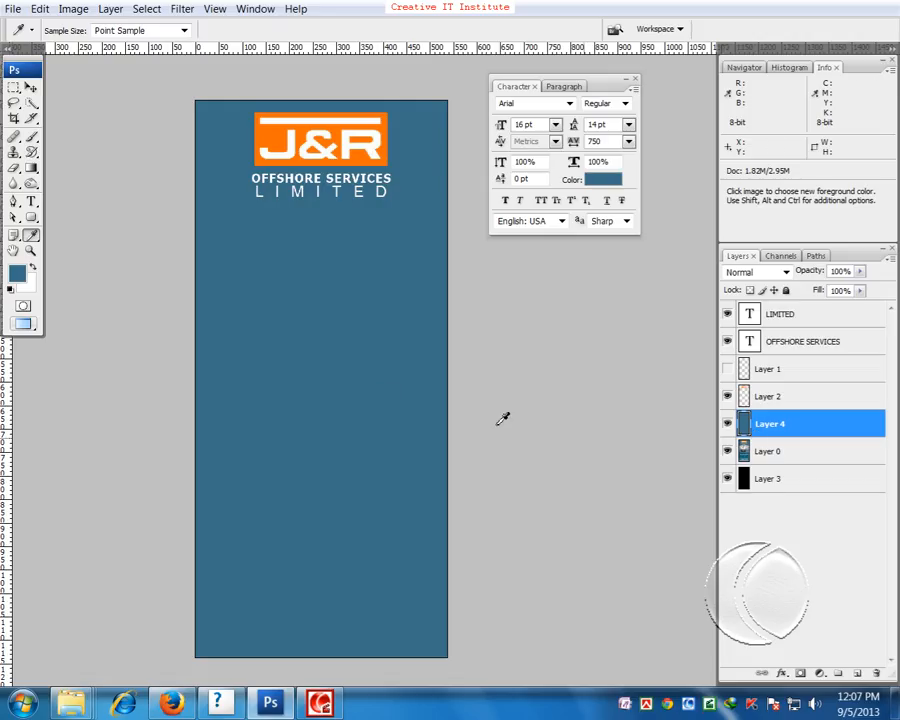
# - Hide the blue fill layer to uncover the original ad, toggling it once to compare the two
pyautogui.moveTo(235, 282); pyautogui.dragTo(258, 352)
pyautogui.moveTo(352, 376); pyautogui.dragTo(343, 339)
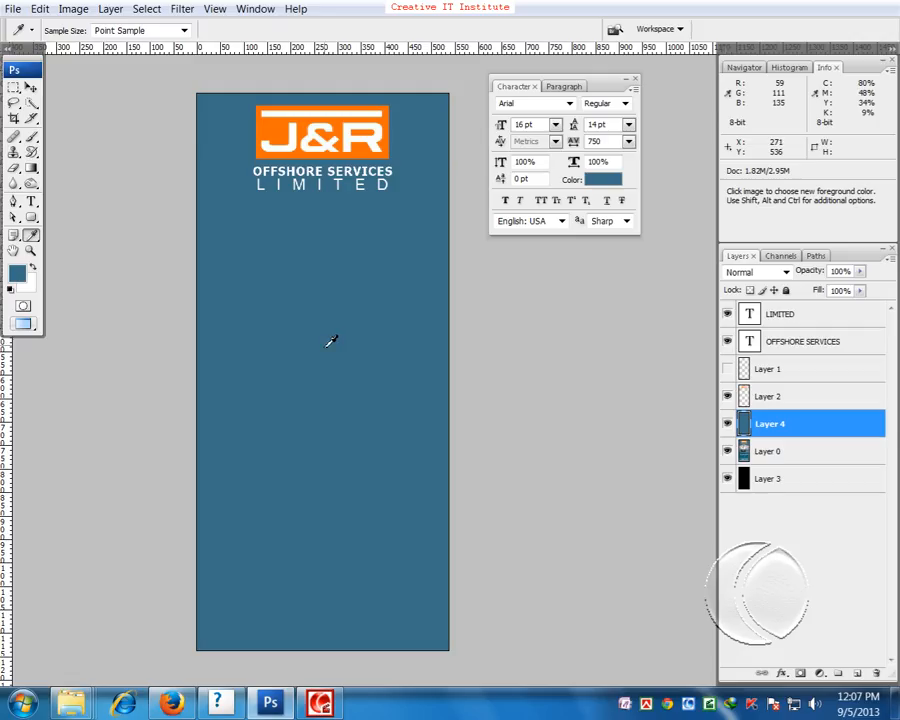
pyautogui.click(31, 87)
pyautogui.moveTo(366, 386); pyautogui.dragTo(336, 384)
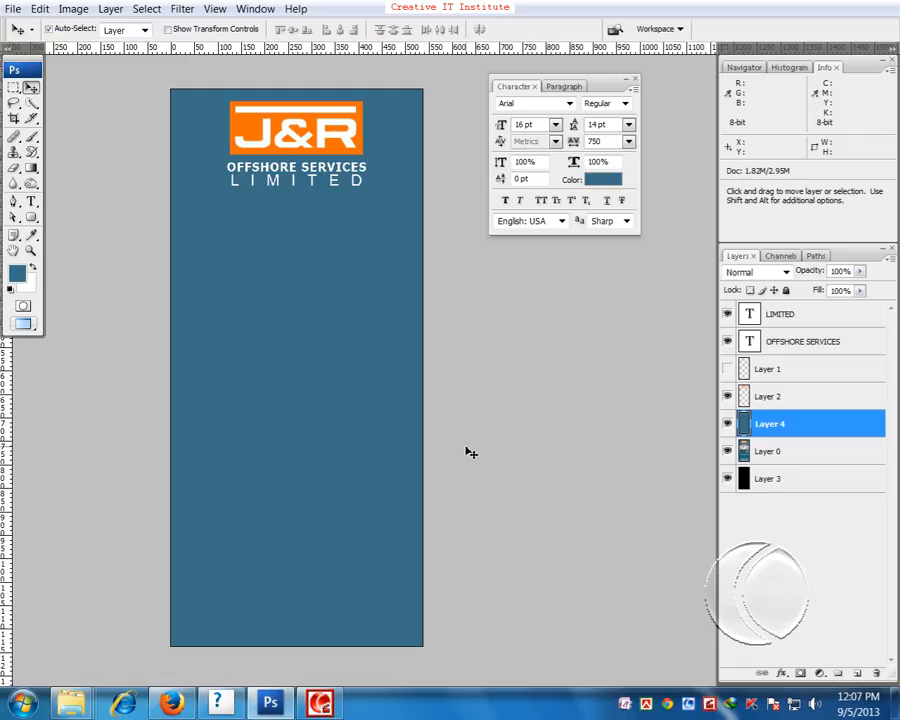
pyautogui.click(727, 424)
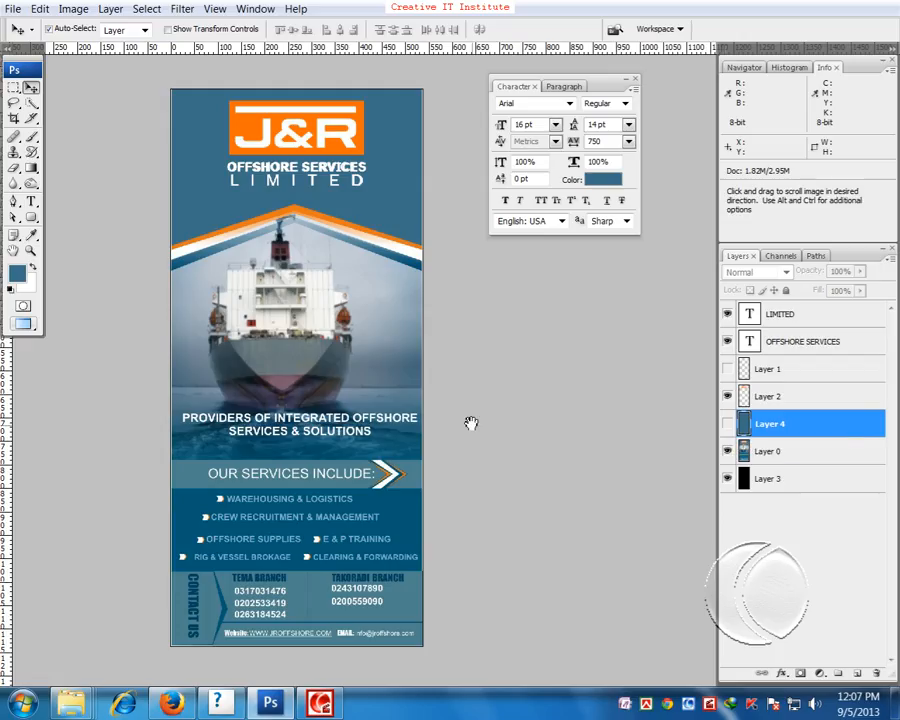
pyautogui.moveTo(402, 402); pyautogui.dragTo(465, 430)
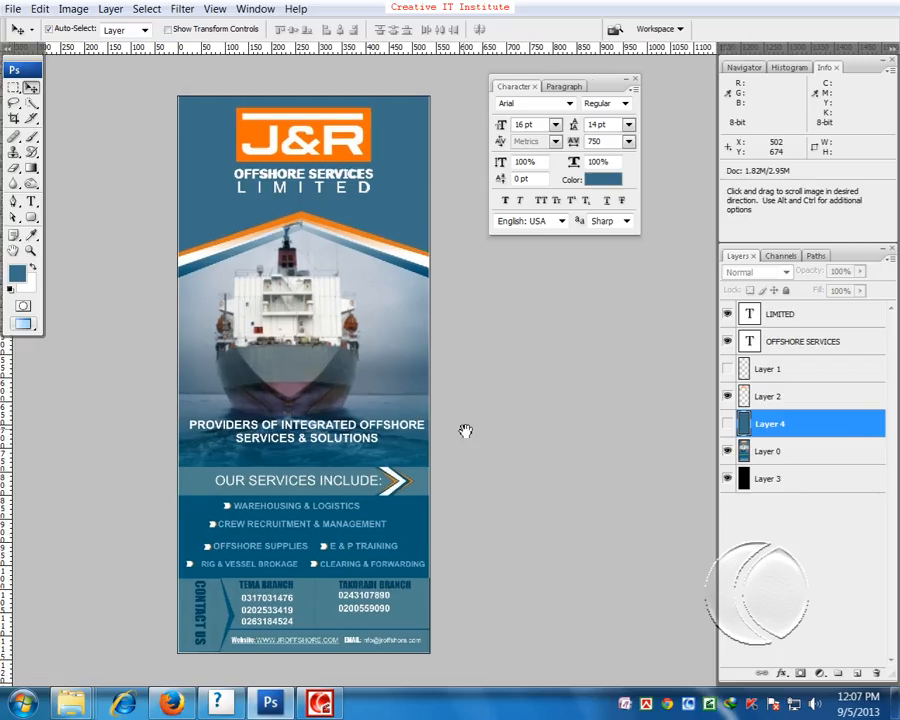
pyautogui.click(728, 424)
pyautogui.click(728, 424)
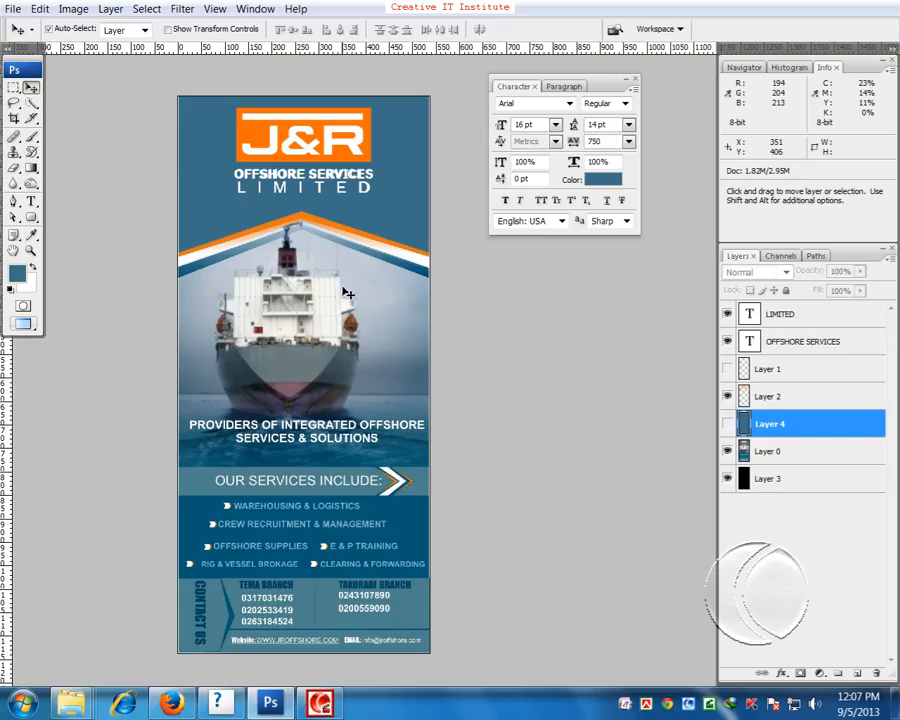
pyautogui.hotkey('ctrl', '+')
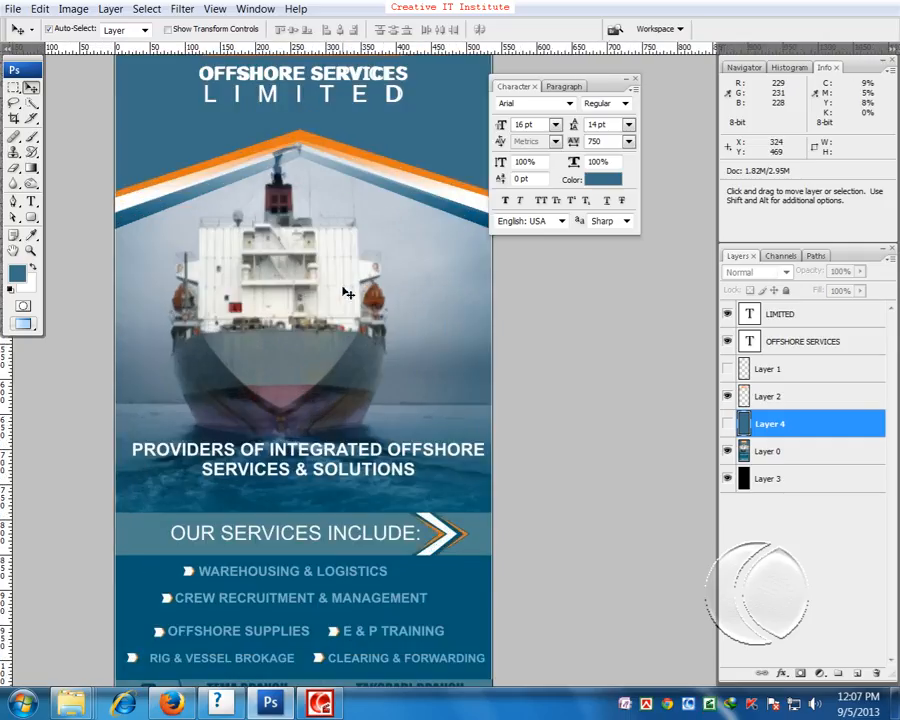
# - Set the Pen tool to create shape layers and sample the orange of the chevron band as the foreground color
pyautogui.press('space')
pyautogui.moveTo(339, 255); pyautogui.dragTo(352, 416)
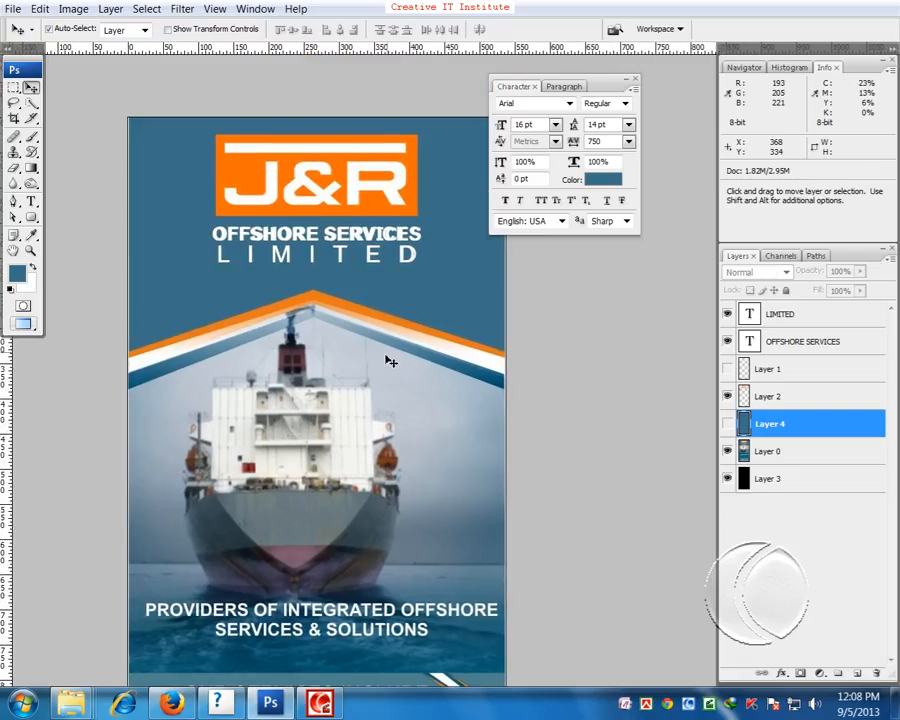
pyautogui.press('space')
pyautogui.moveTo(307, 361); pyautogui.dragTo(310, 352)
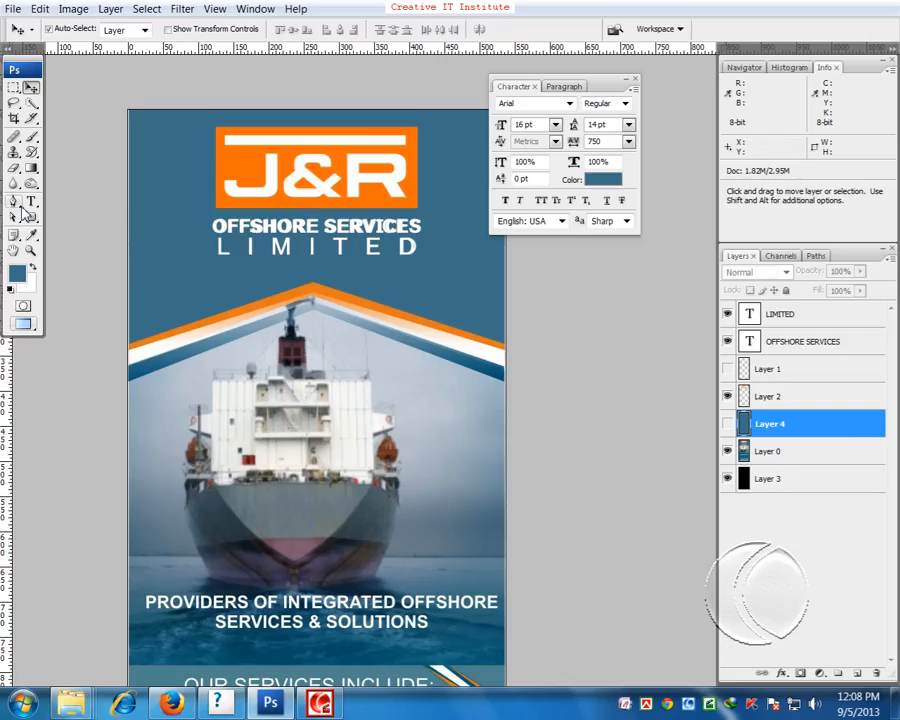
pyautogui.press('space')
pyautogui.moveTo(536, 367); pyautogui.dragTo(529, 368)
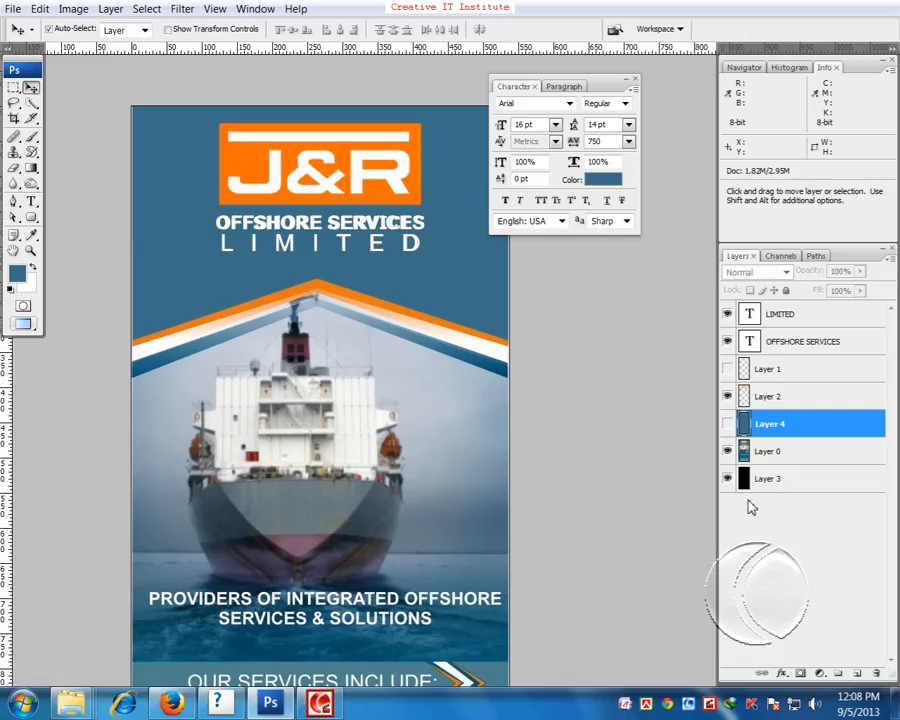
pyautogui.click(14, 202)
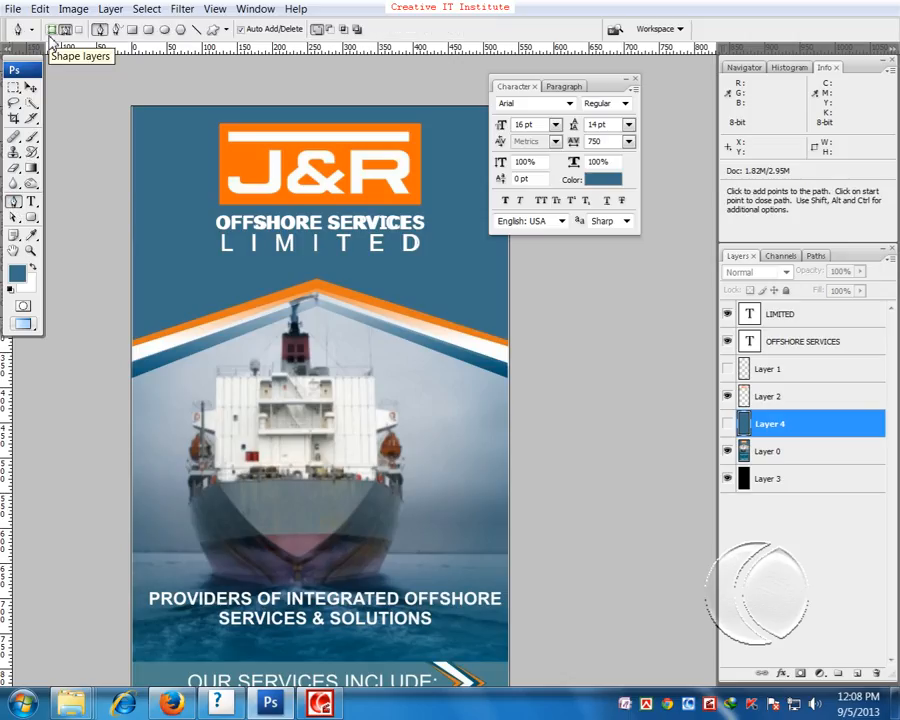
pyautogui.click(50, 36)
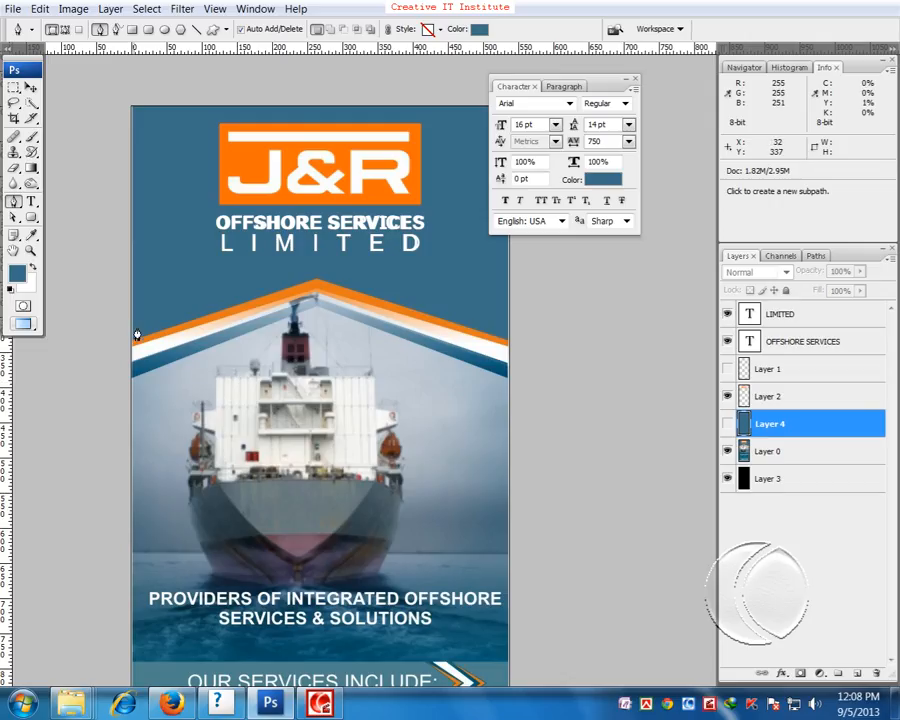
pyautogui.click(32, 237)
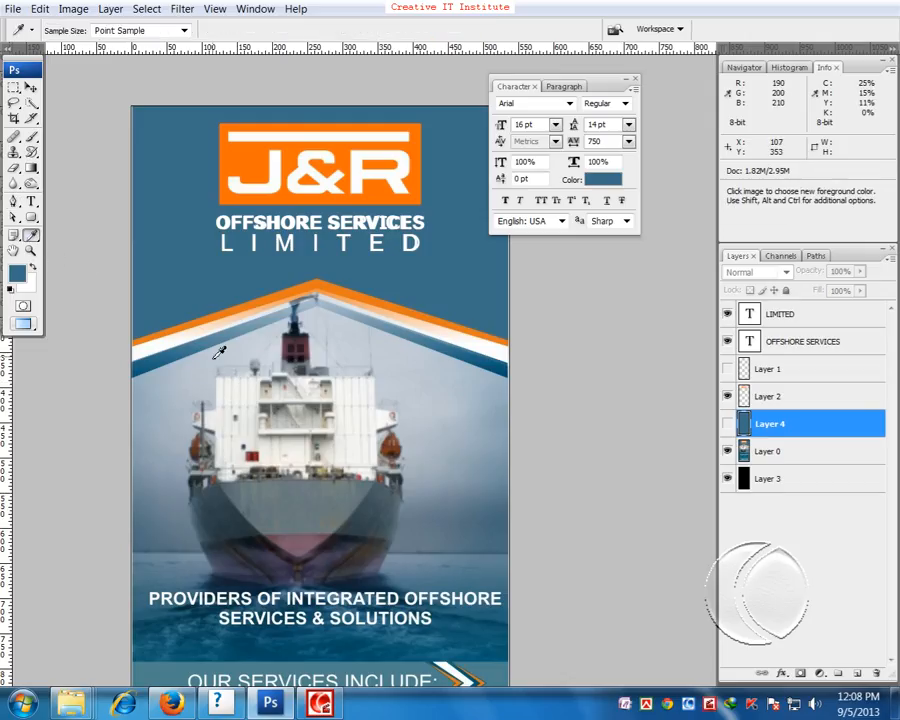
pyautogui.click(243, 306)
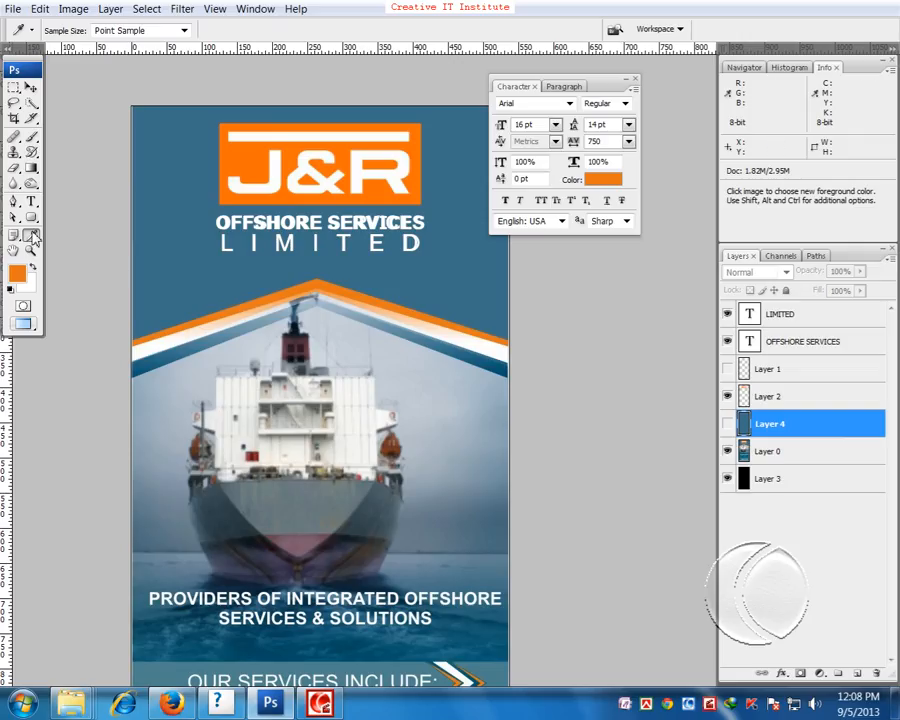
# - Draw a closed orange chevron shape with the Pen tool over the three bands above the ship, extending slightly past both page edges
pyautogui.click(13, 201)
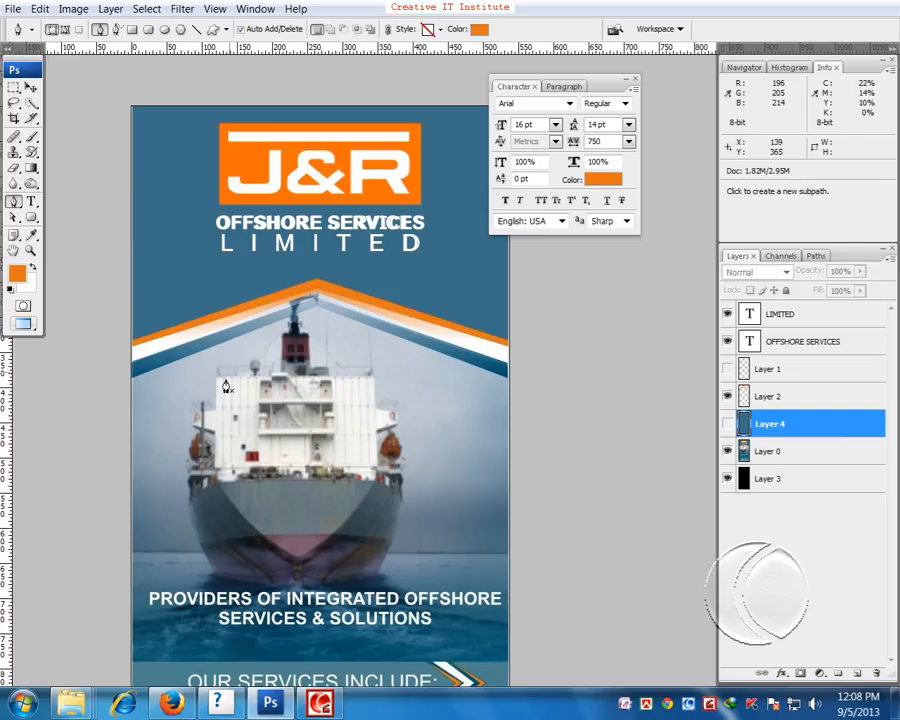
pyautogui.click(130, 347)
pyautogui.click(317, 286)
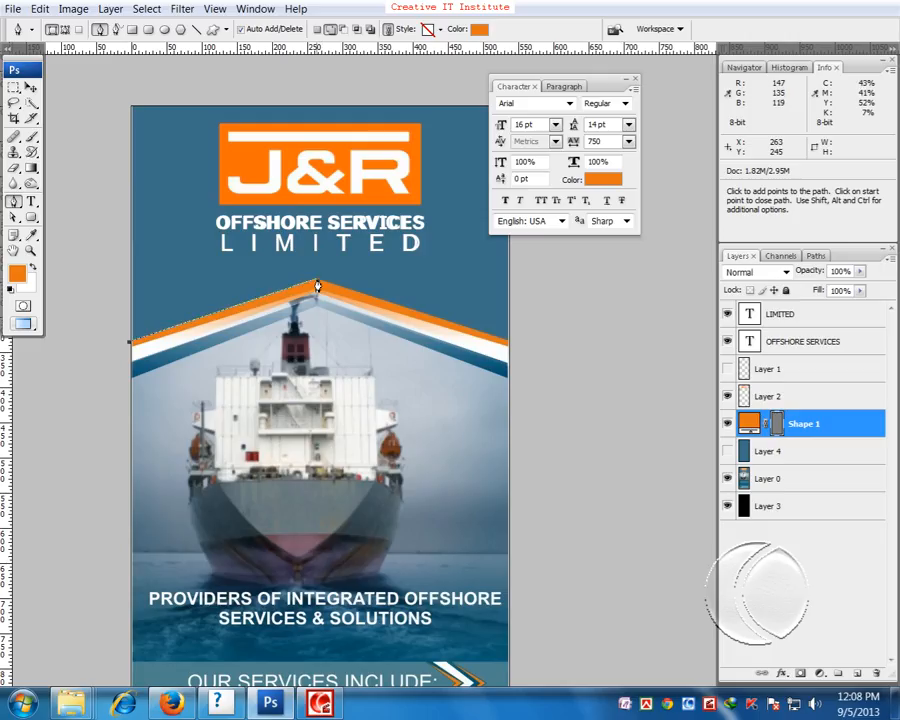
pyautogui.click(519, 353)
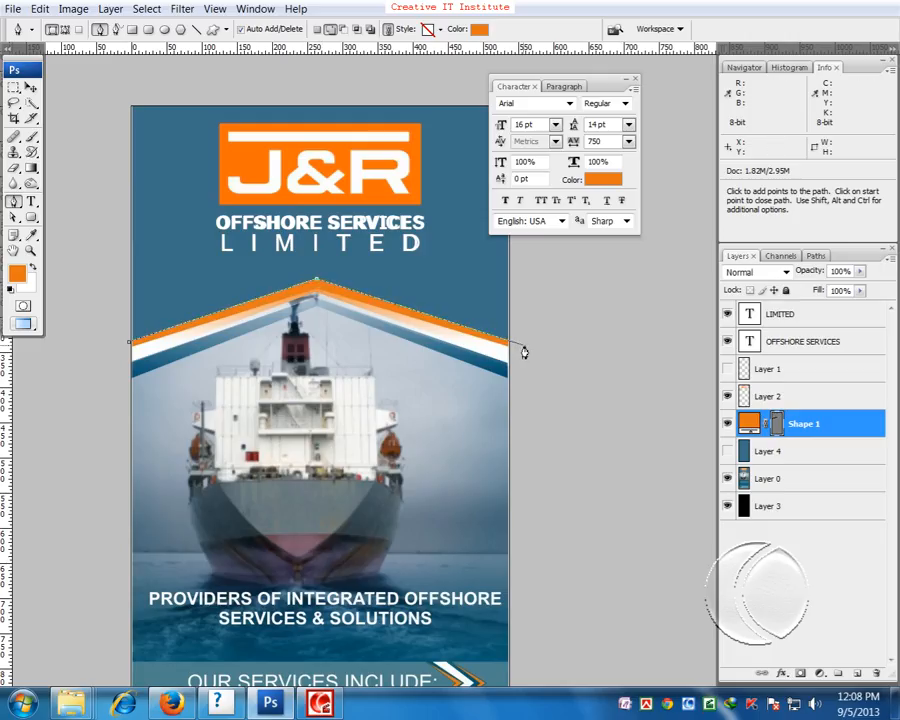
pyautogui.click(522, 350)
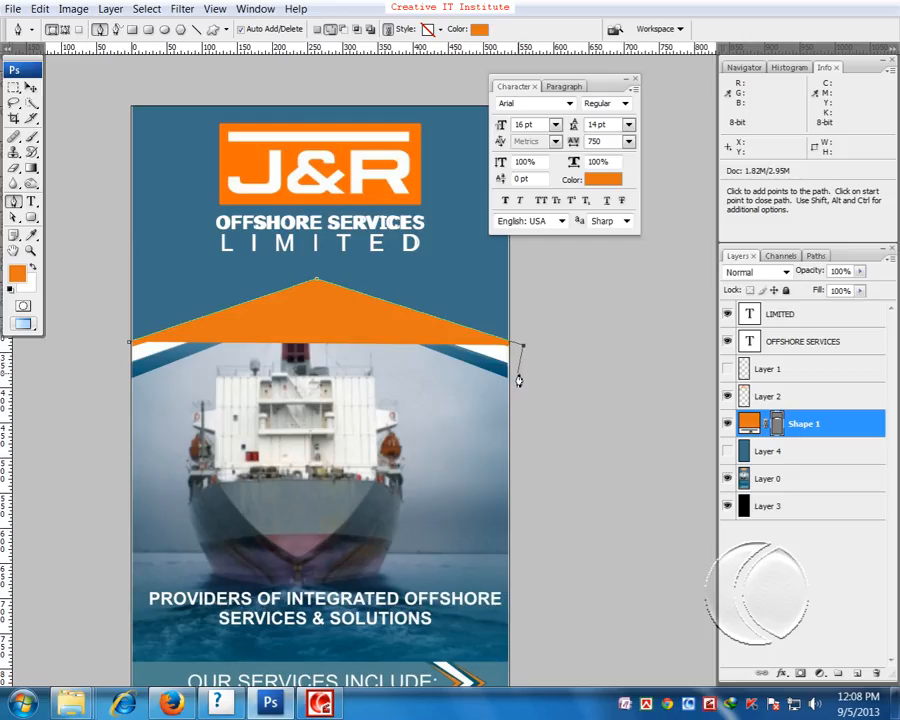
pyautogui.click(518, 375)
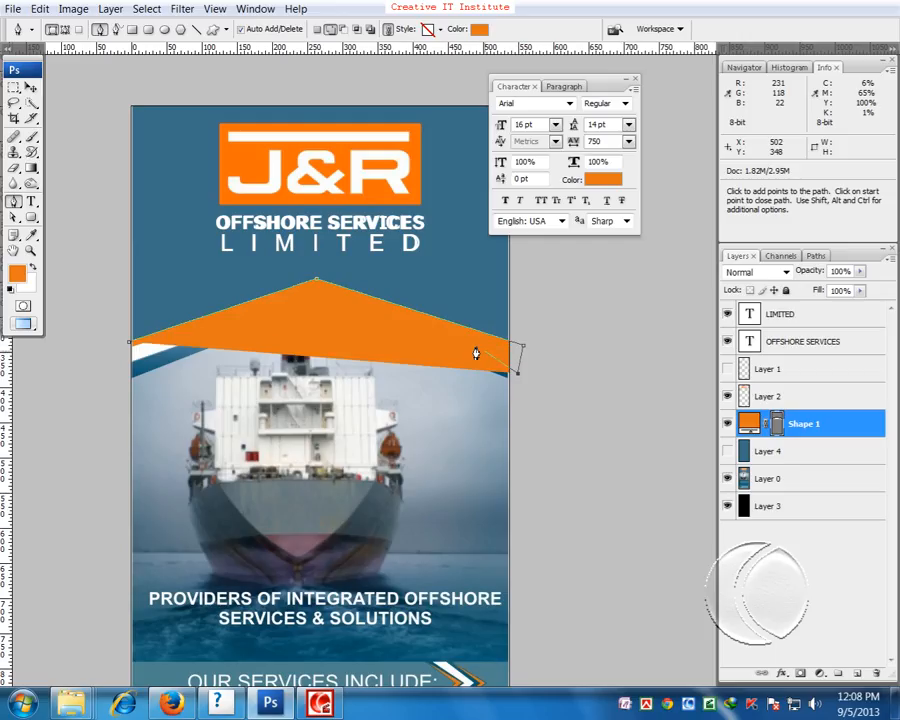
pyautogui.click(317, 311)
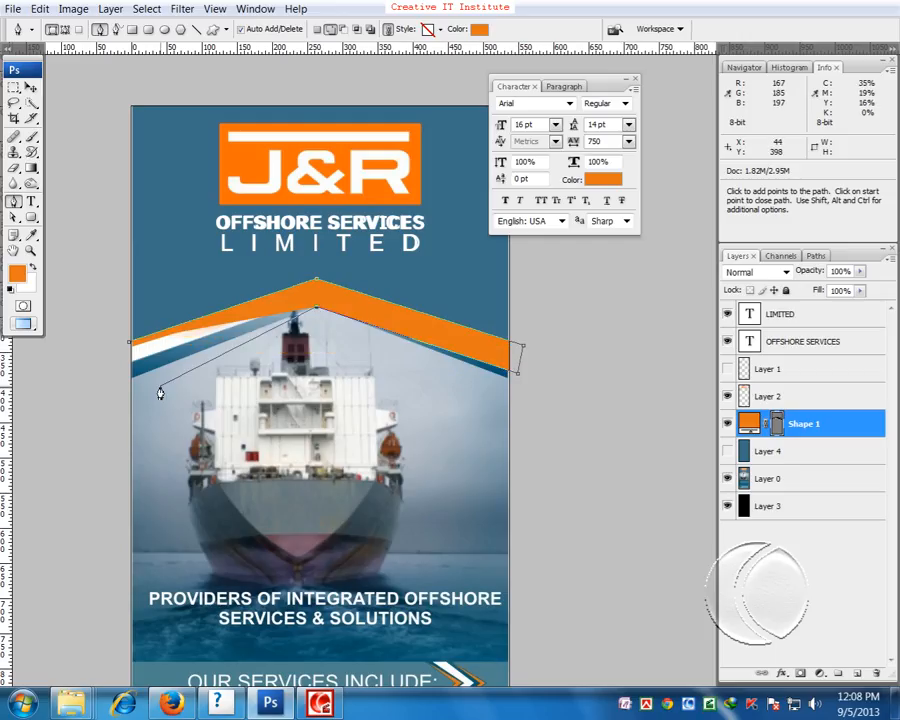
pyautogui.click(127, 378)
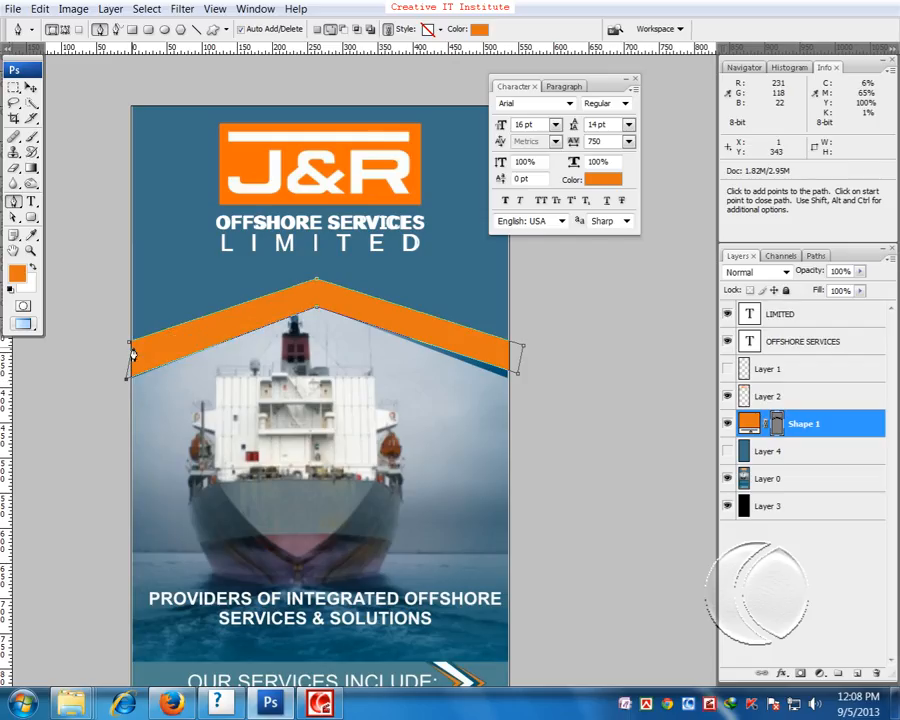
pyautogui.click(128, 349)
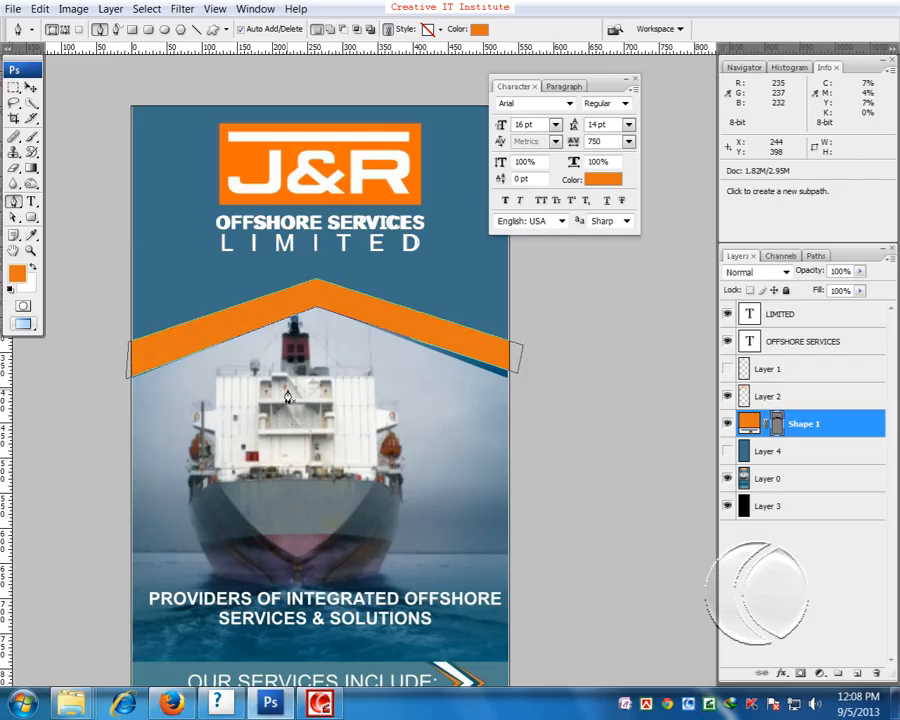
# - Reshape the orange chevron's lower edge by raising its inner peak and adjusting the lower end anchor point
pyautogui.hotkey('ctrl', '+')
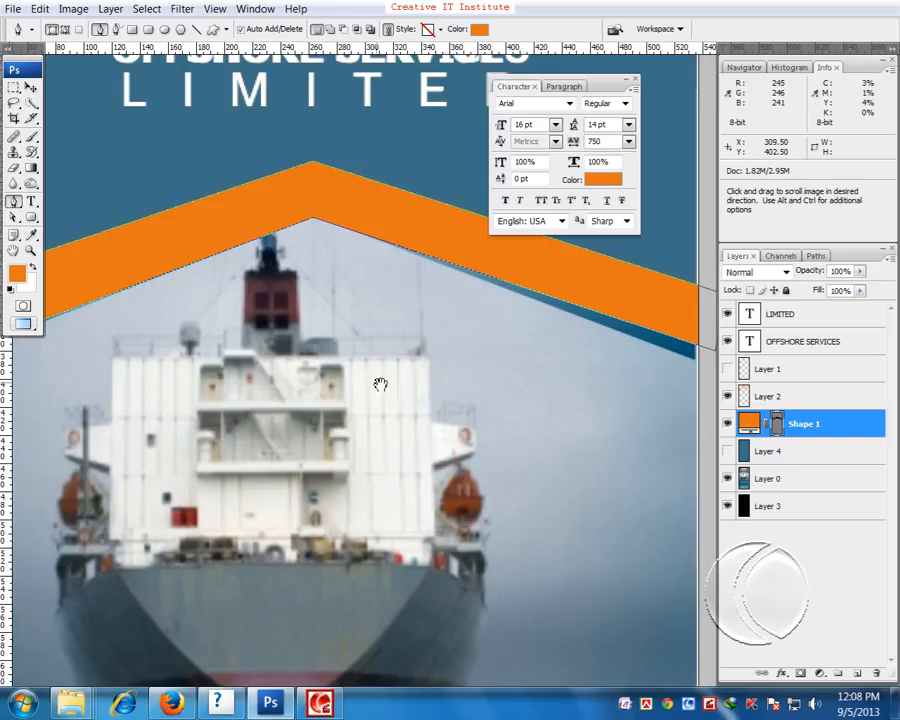
pyautogui.hotkey('ctrl', '-')
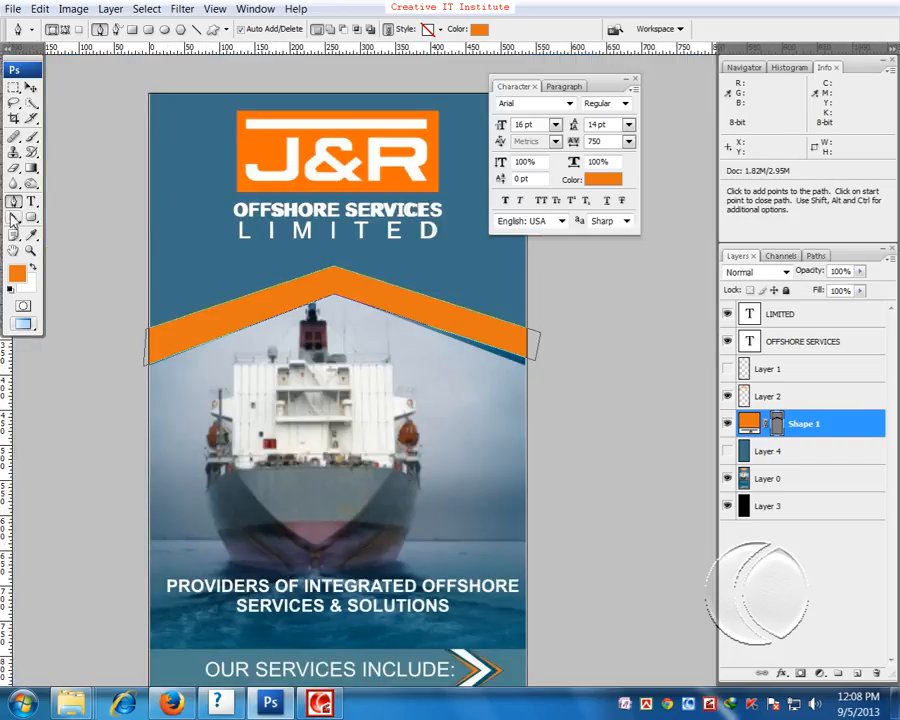
pyautogui.press('a')
pyautogui.click(318, 296)
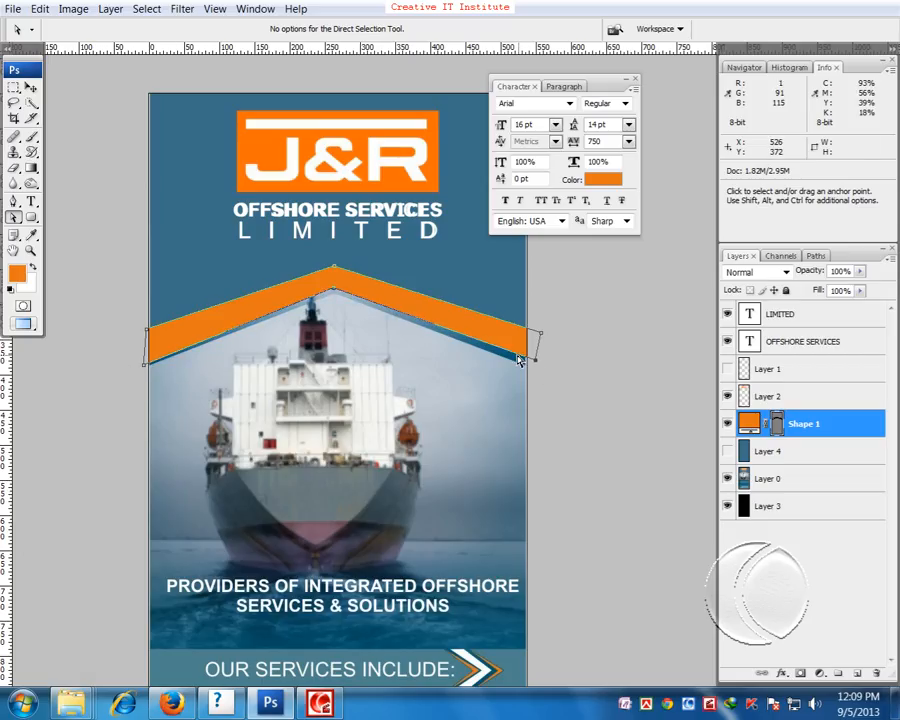
pyautogui.moveTo(195, 380); pyautogui.dragTo(110, 362)
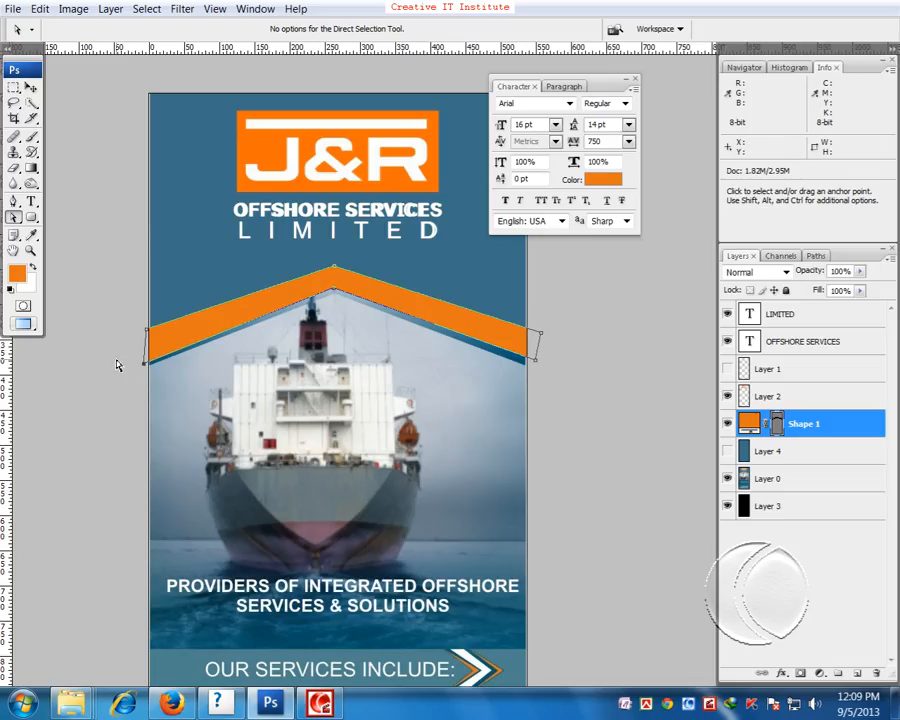
pyautogui.click(30, 88)
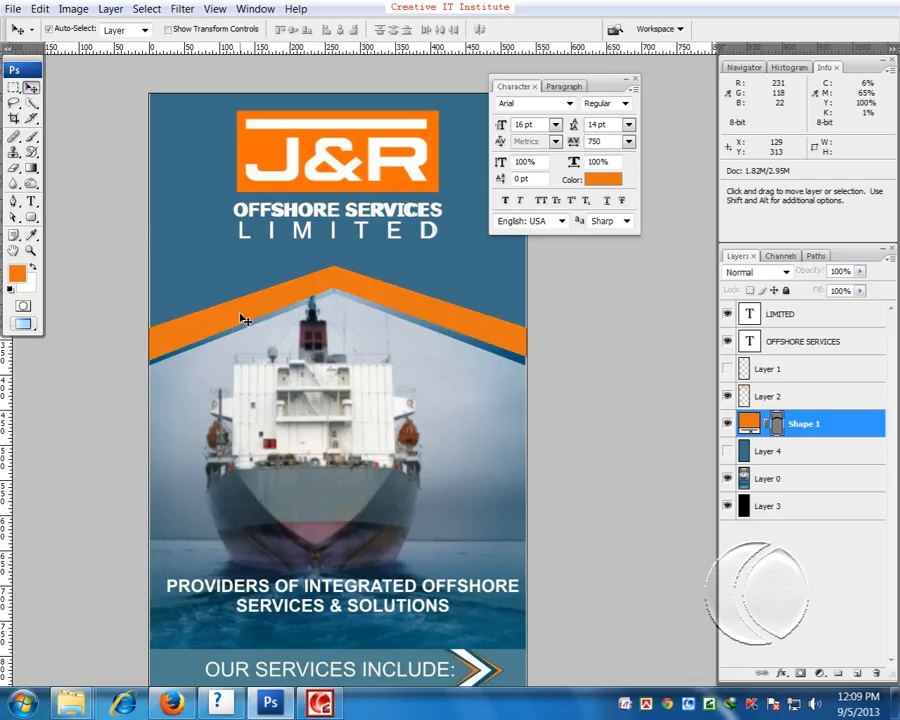
pyautogui.click(262, 357)
pyautogui.moveTo(260, 355); pyautogui.dragTo(252, 347)
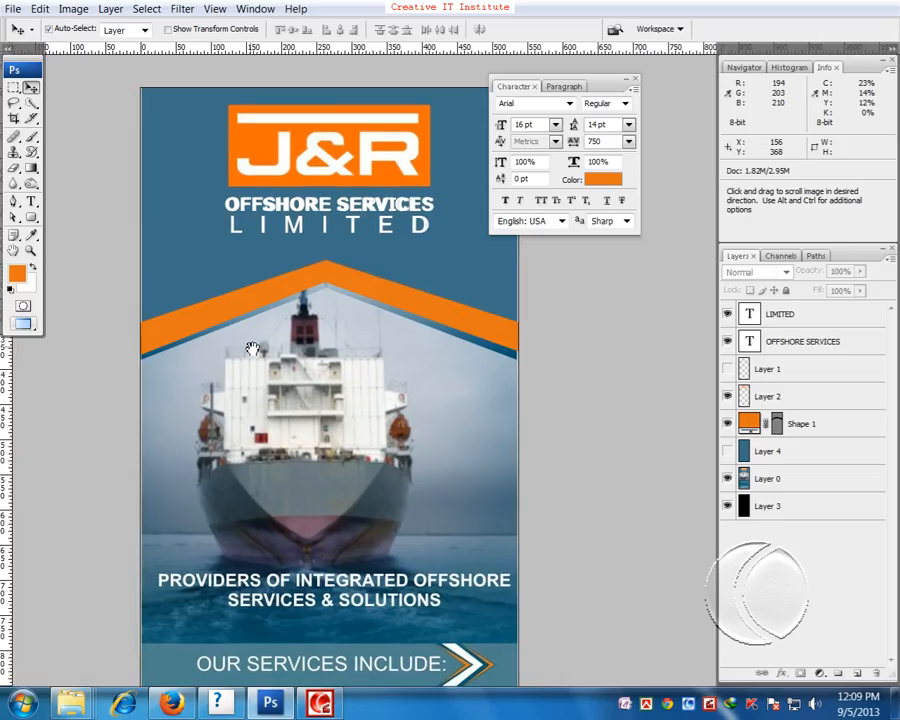
# - Hide the orange chevron layer and trace the original's white band as a second closed chevron shape with the Pen tool
pyautogui.click(728, 425)
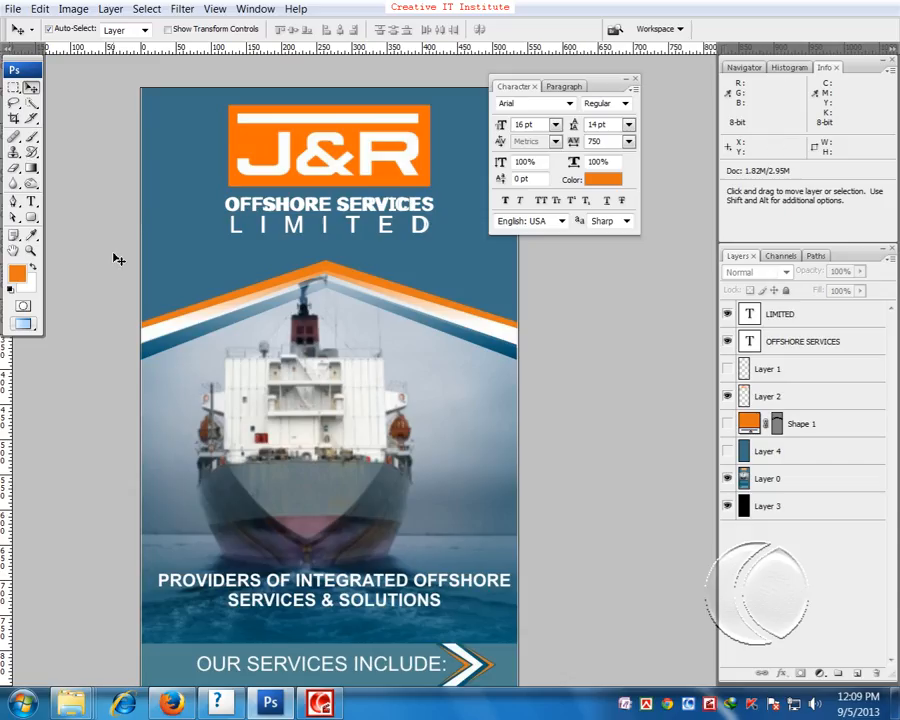
pyautogui.click(13, 202)
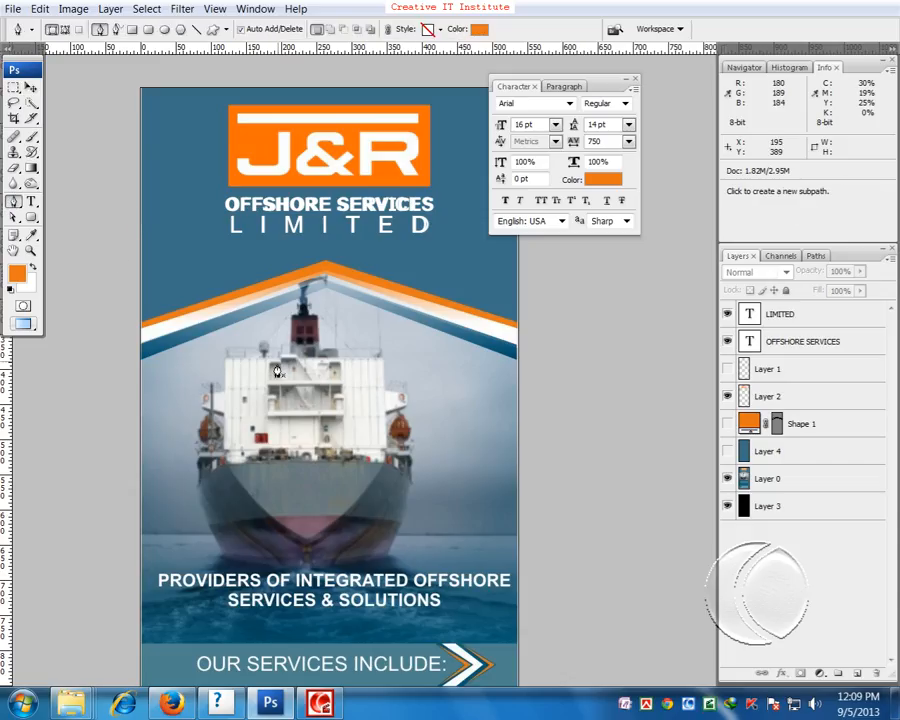
pyautogui.click(137, 350)
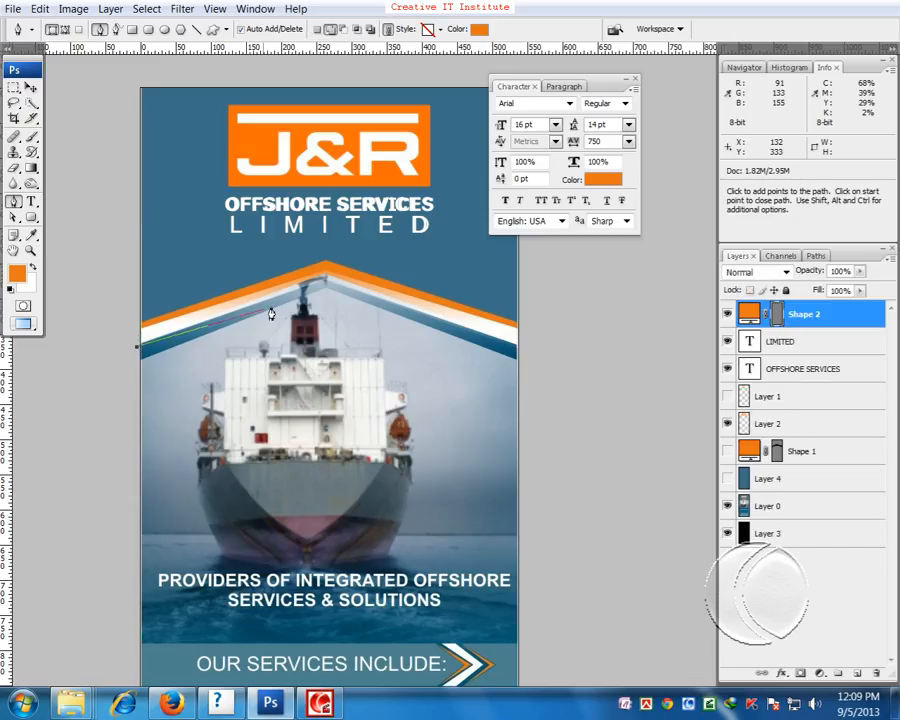
pyautogui.click(326, 287)
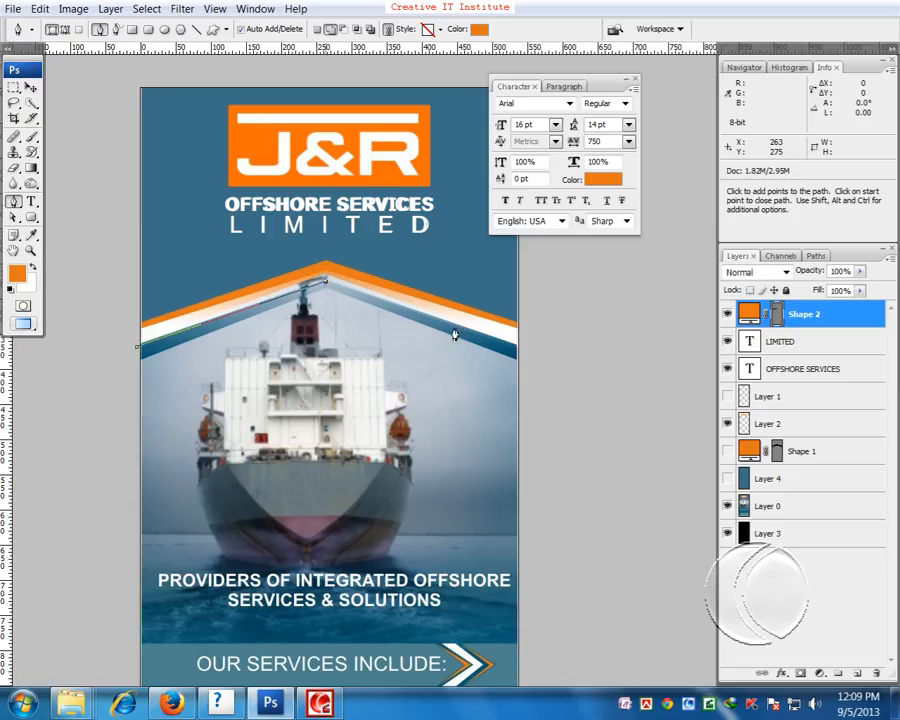
pyautogui.click(521, 340)
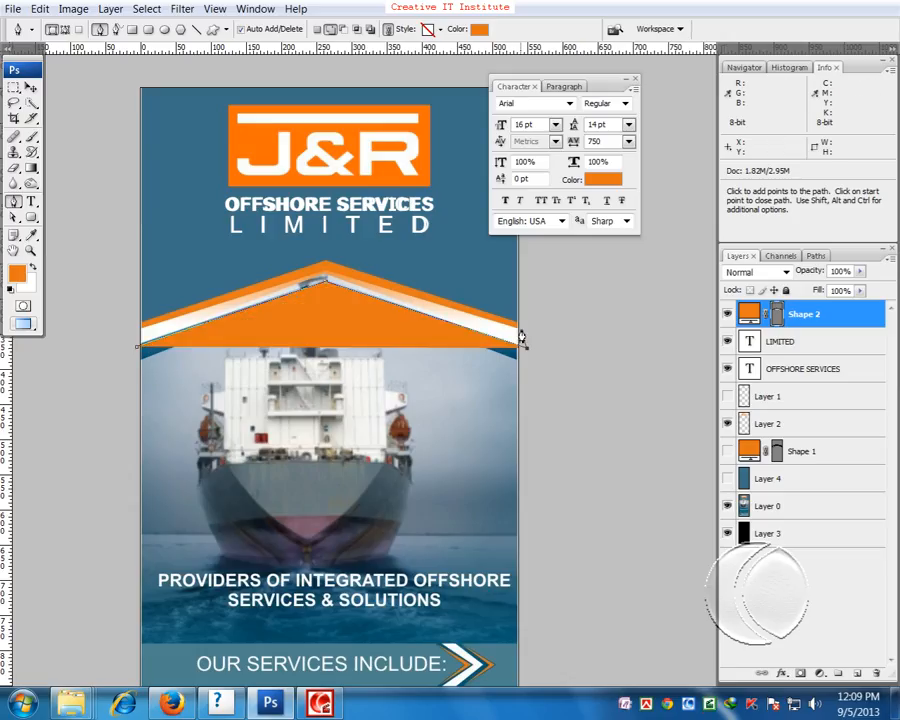
pyautogui.click(521, 331)
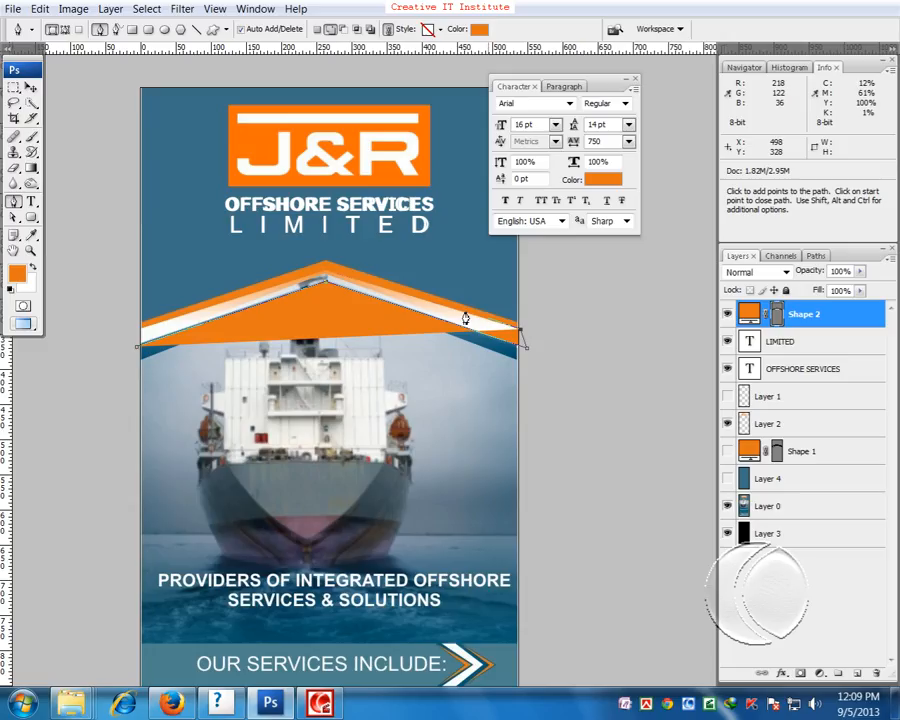
pyautogui.click(325, 283)
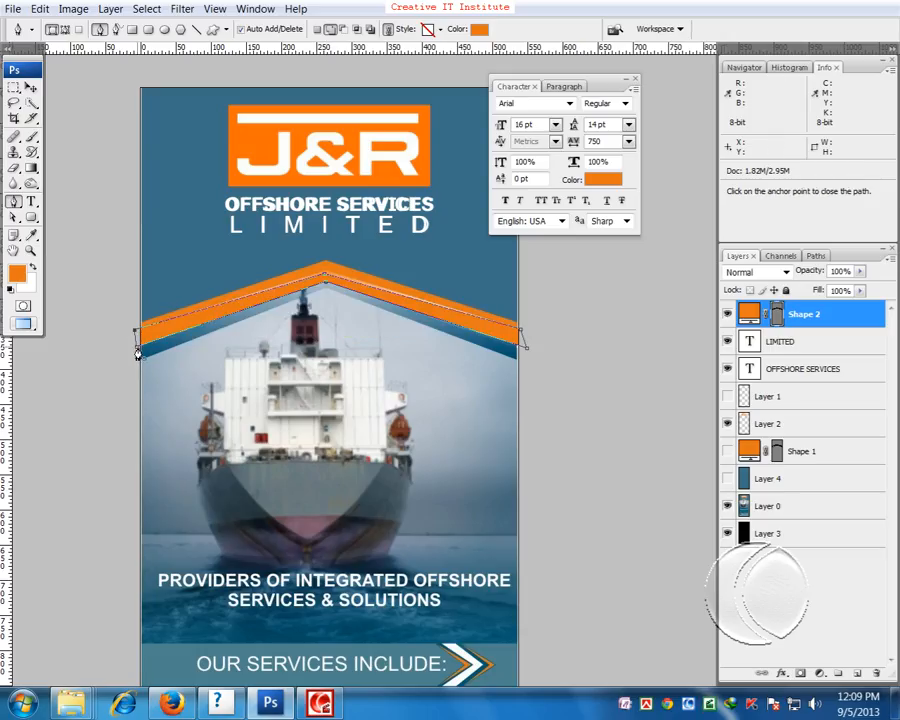
pyautogui.click(137, 353)
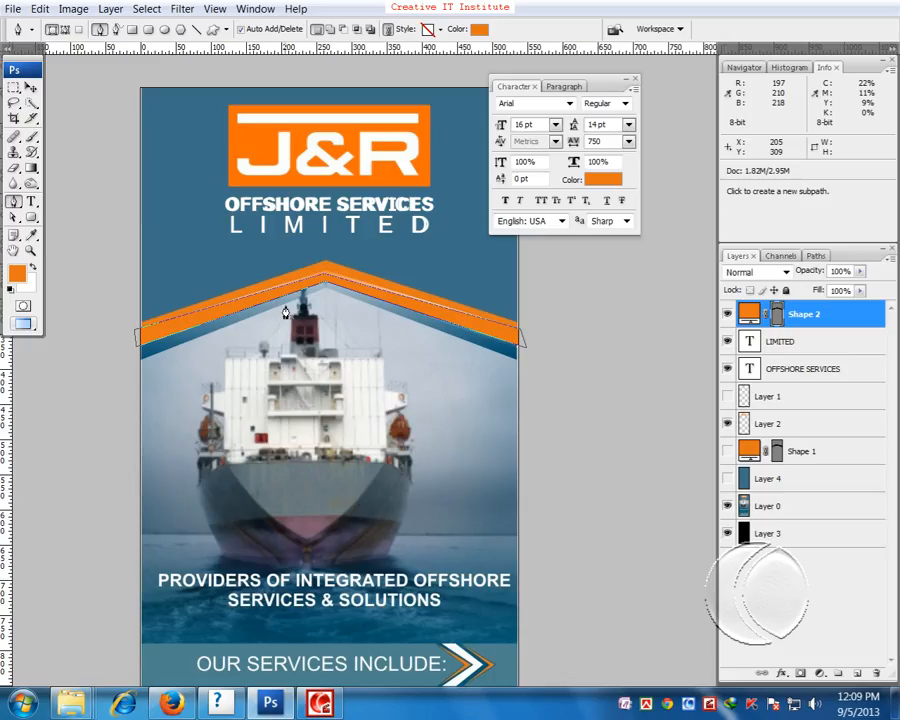
# - Fill the second chevron shape with white and move its layer directly above the orange chevron layer
pyautogui.hotkey('ctrl', 'BackSpace')
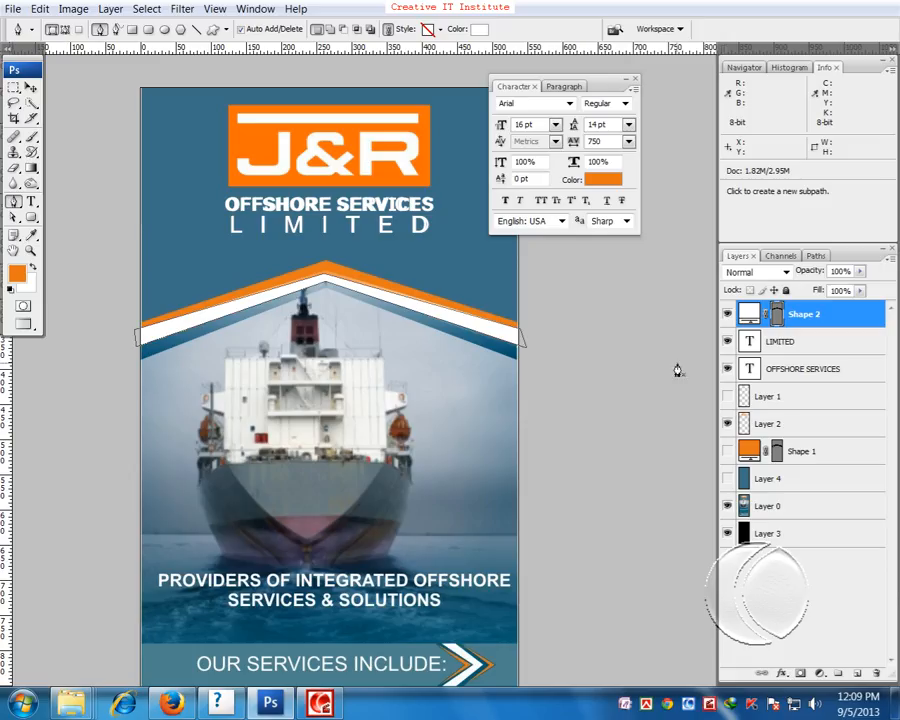
pyautogui.moveTo(805, 316); pyautogui.dragTo(810, 448)
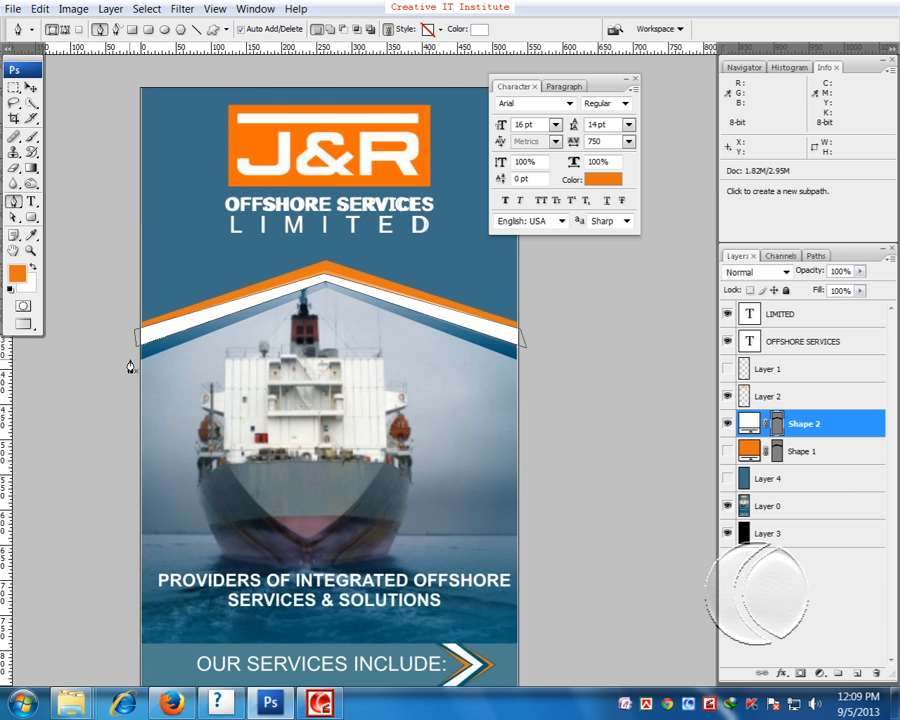
# - Inspect the ends of the chevron bands and hide the white chevron layer to uncover the original bands
pyautogui.hotkey('ctrl', '+')
pyautogui.moveTo(132, 360); pyautogui.dragTo(203, 387)
pyautogui.hotkey('ctrl', '-')
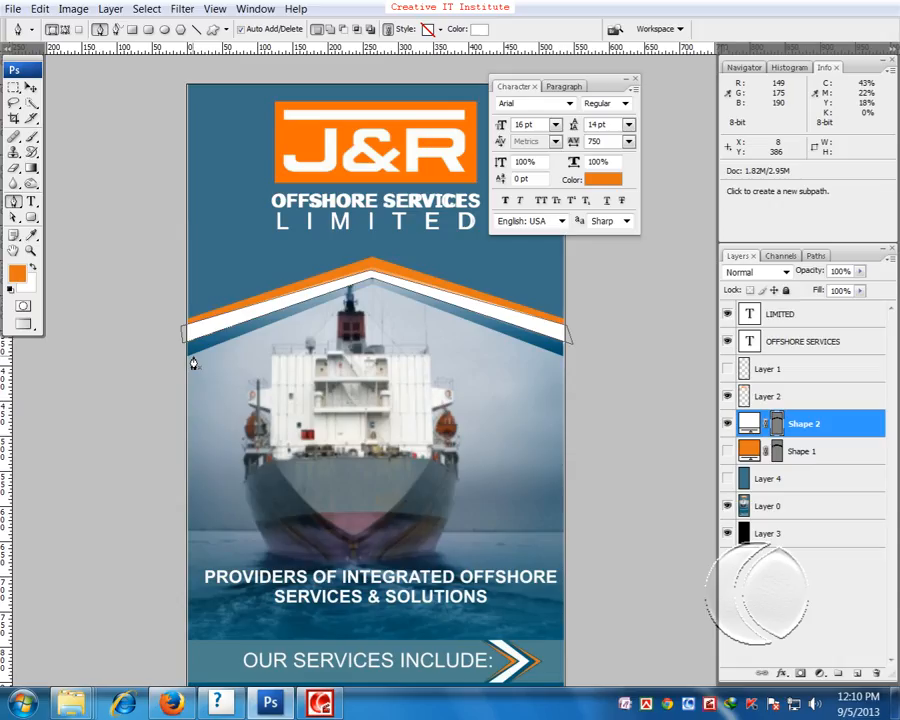
pyautogui.moveTo(221, 357); pyautogui.dragTo(195, 362)
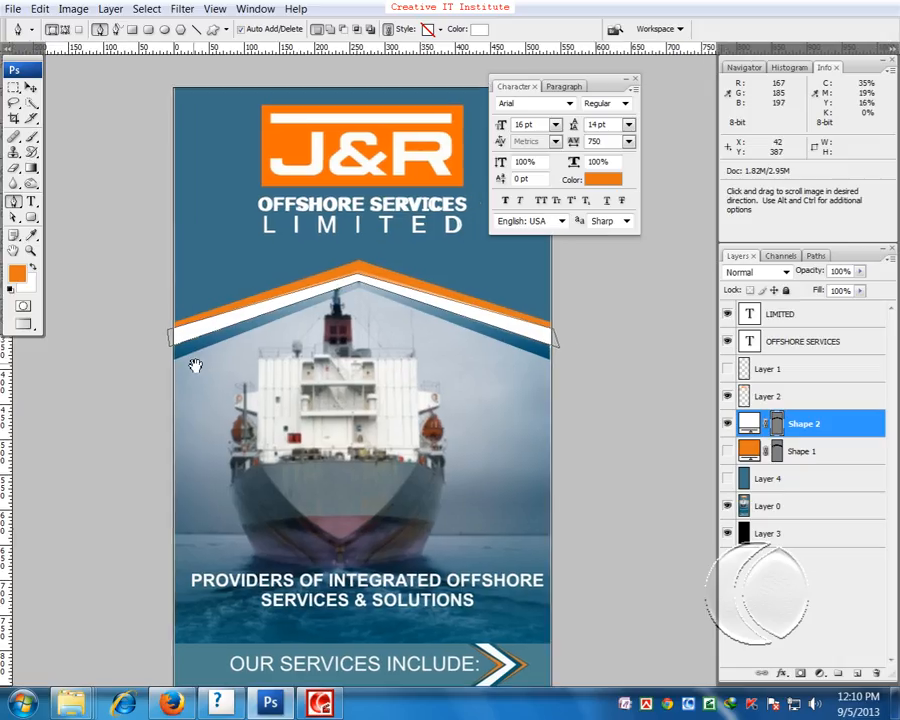
pyautogui.click(728, 425)
pyautogui.moveTo(457, 409); pyautogui.dragTo(466, 404)
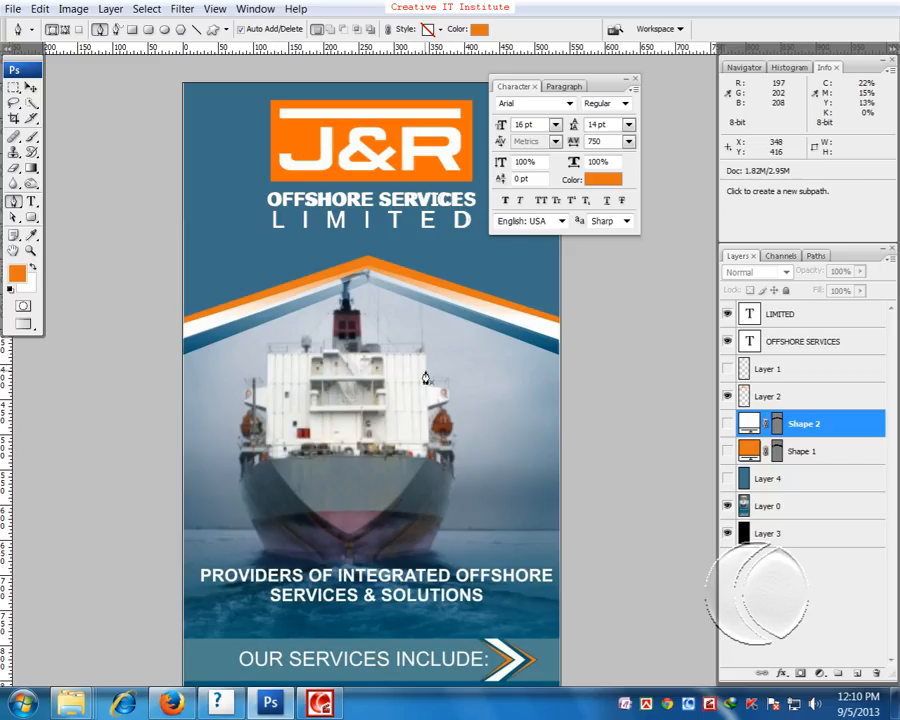
pyautogui.moveTo(401, 354); pyautogui.dragTo(398, 350)
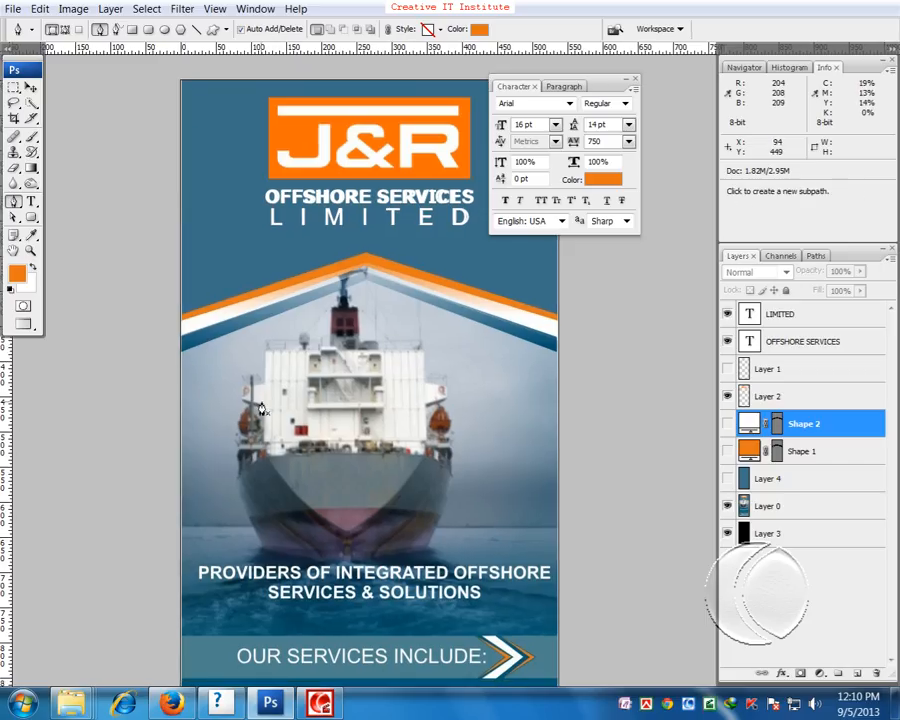
# - Trace the original's blue band below the white one as a third closed chevron shape with the Pen tool
pyautogui.click(178, 354)
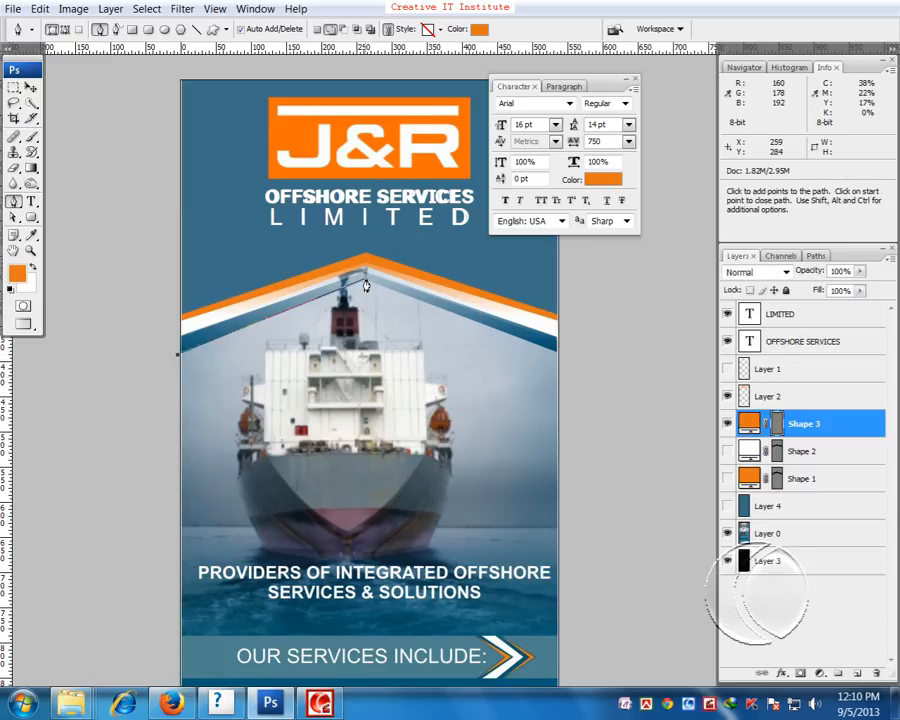
pyautogui.click(558, 352)
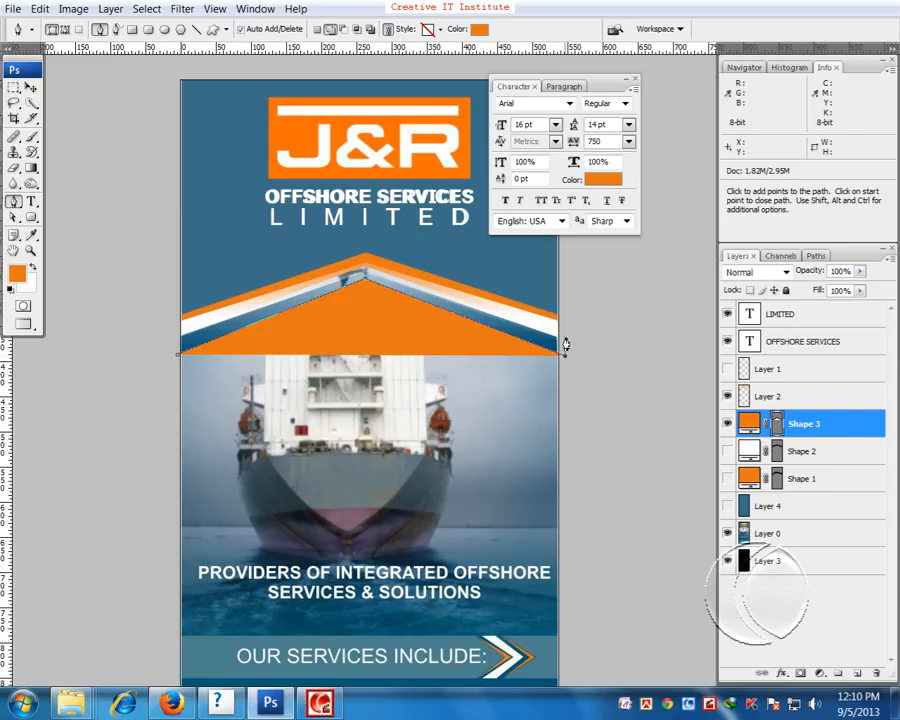
pyautogui.click(563, 344)
pyautogui.click(562, 338)
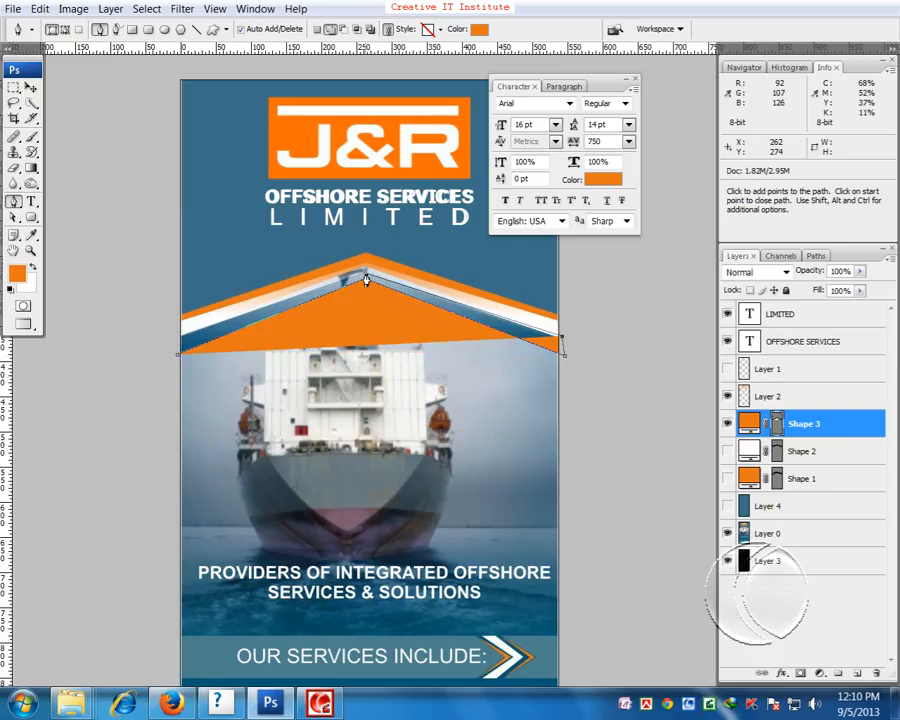
pyautogui.click(366, 280)
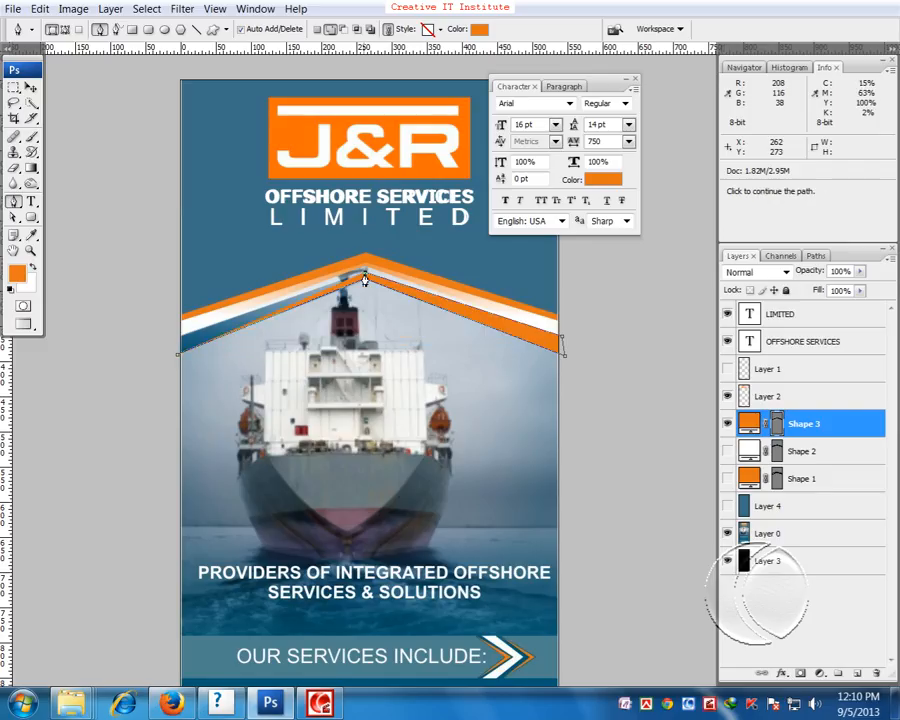
pyautogui.click(141, 352)
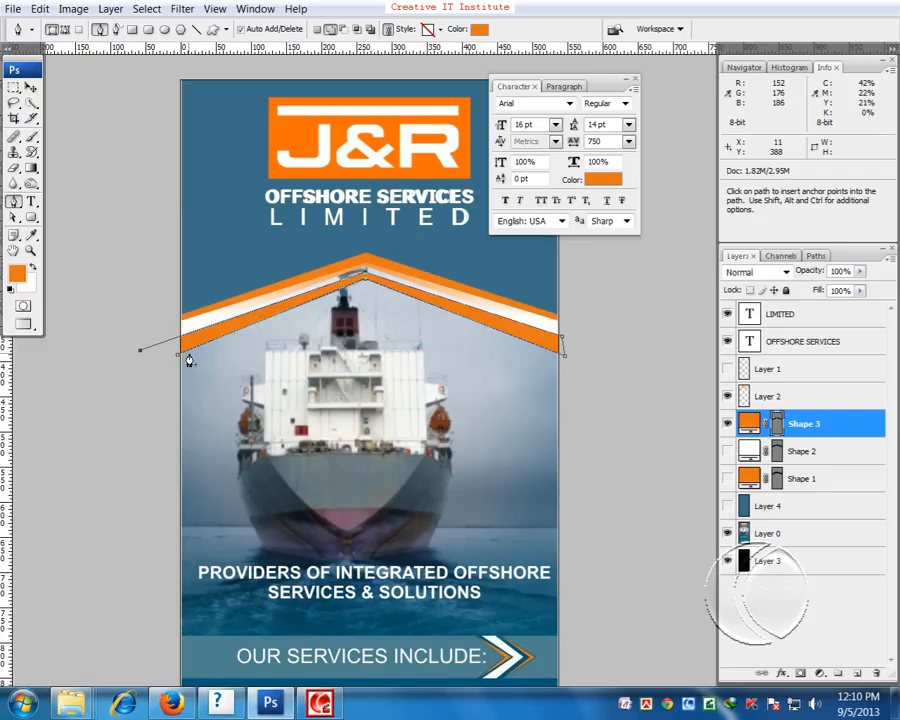
pyautogui.click(179, 351)
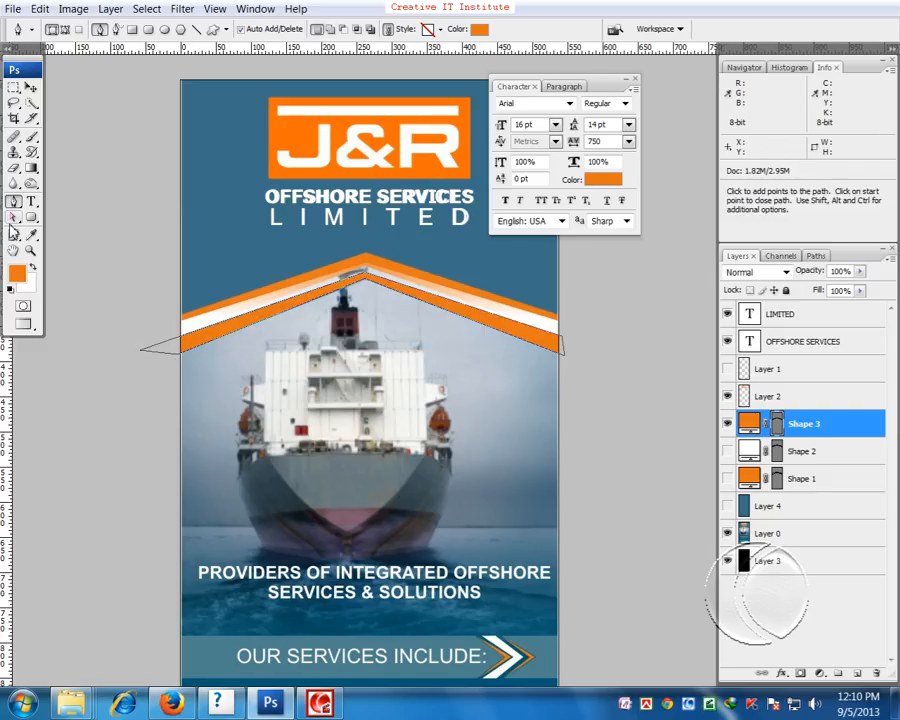
# - Fill the third chevron shape with a blue-grey sampled from the ship photo, and hide its layer
pyautogui.press('i')
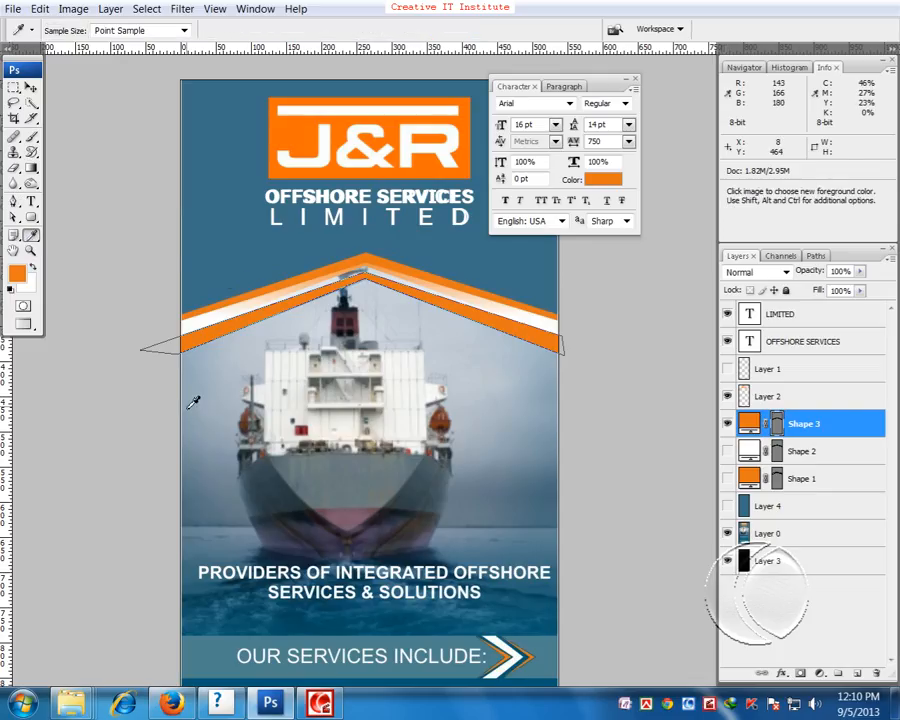
pyautogui.click(214, 514)
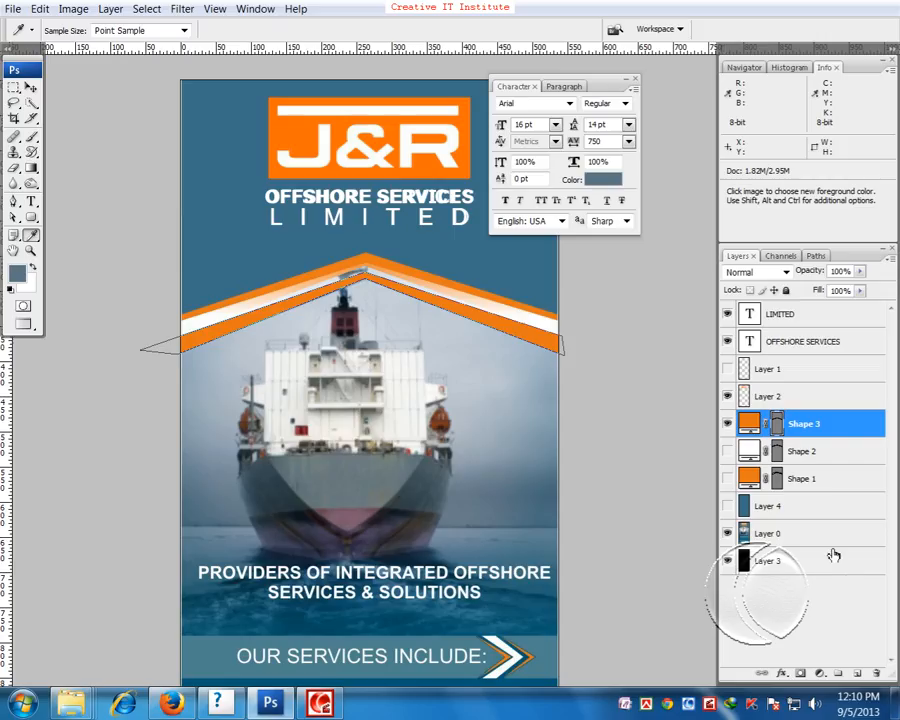
pyautogui.hotkey('alt', 'BackSpace')
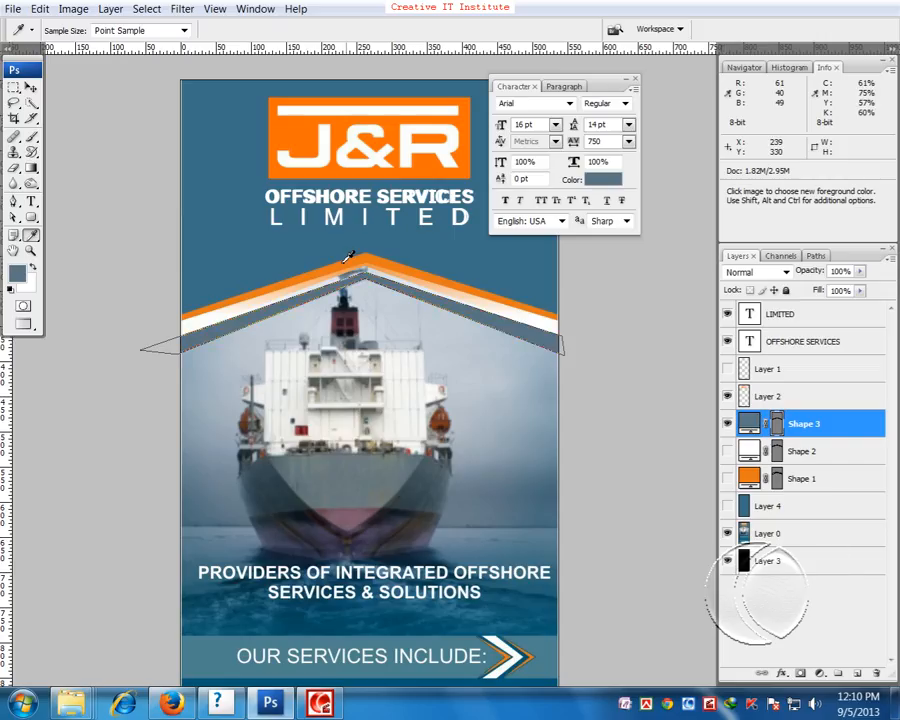
pyautogui.click(31, 89)
pyautogui.click(124, 198)
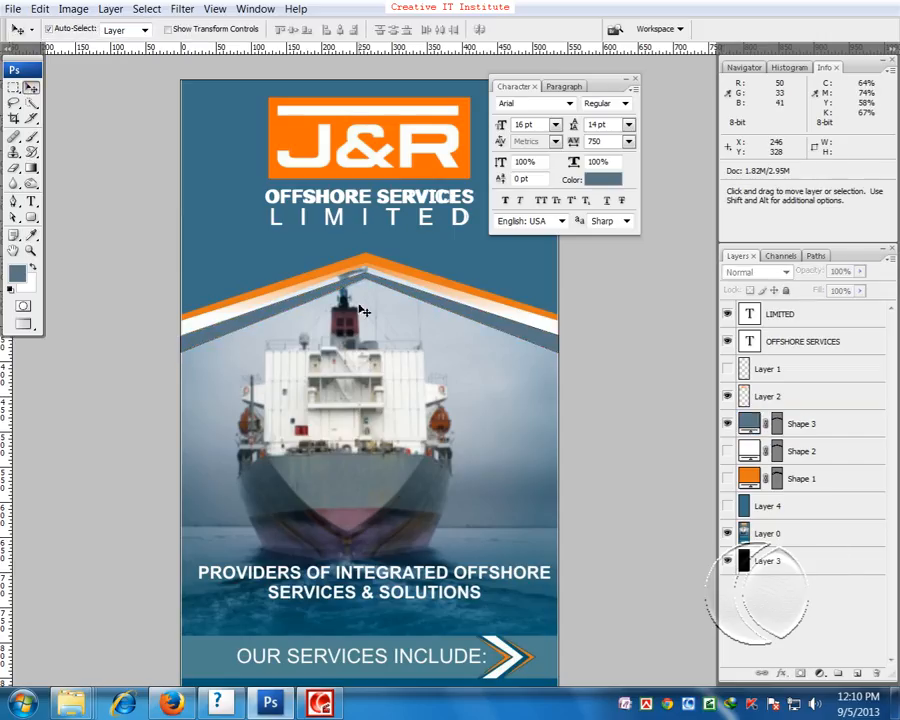
pyautogui.click(728, 425)
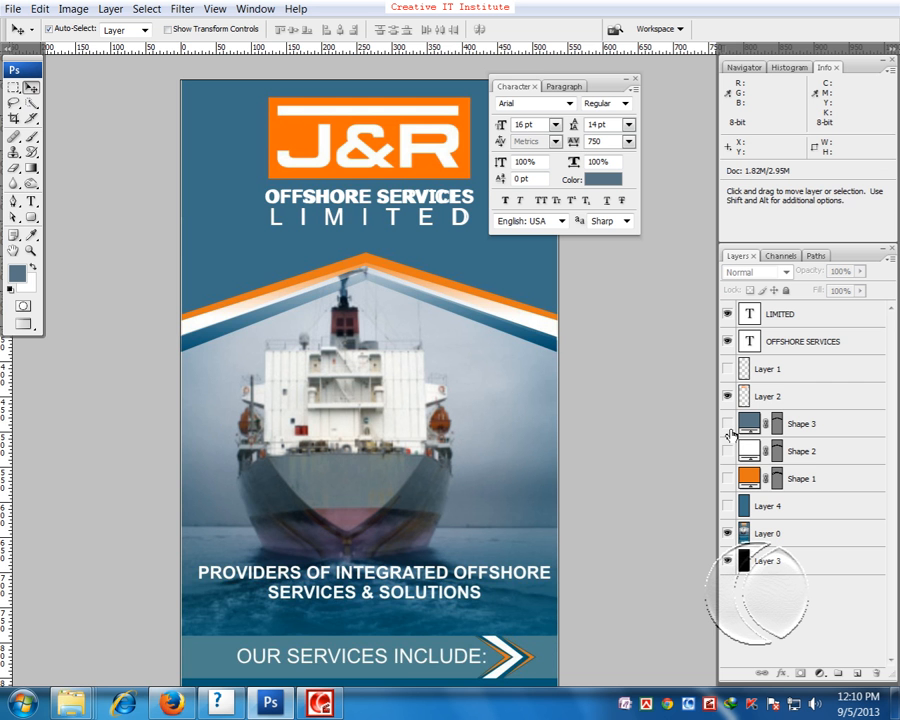
# - Place the image LCS-02.jpg from the Paper Ad design folder into the ad document
pyautogui.moveTo(502, 484); pyautogui.dragTo(458, 353)
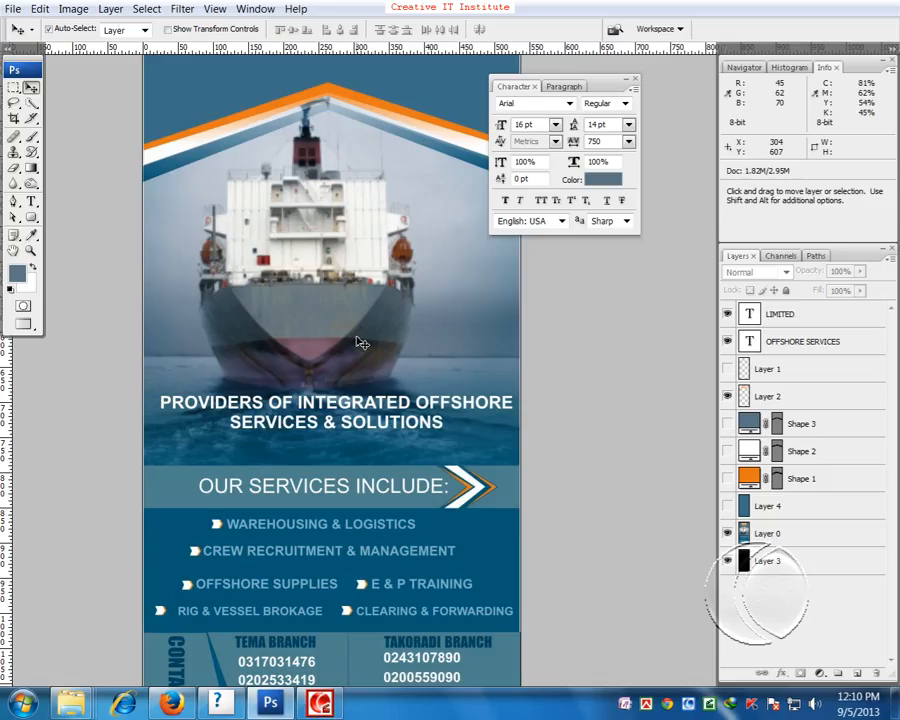
pyautogui.moveTo(360, 343); pyautogui.dragTo(360, 406)
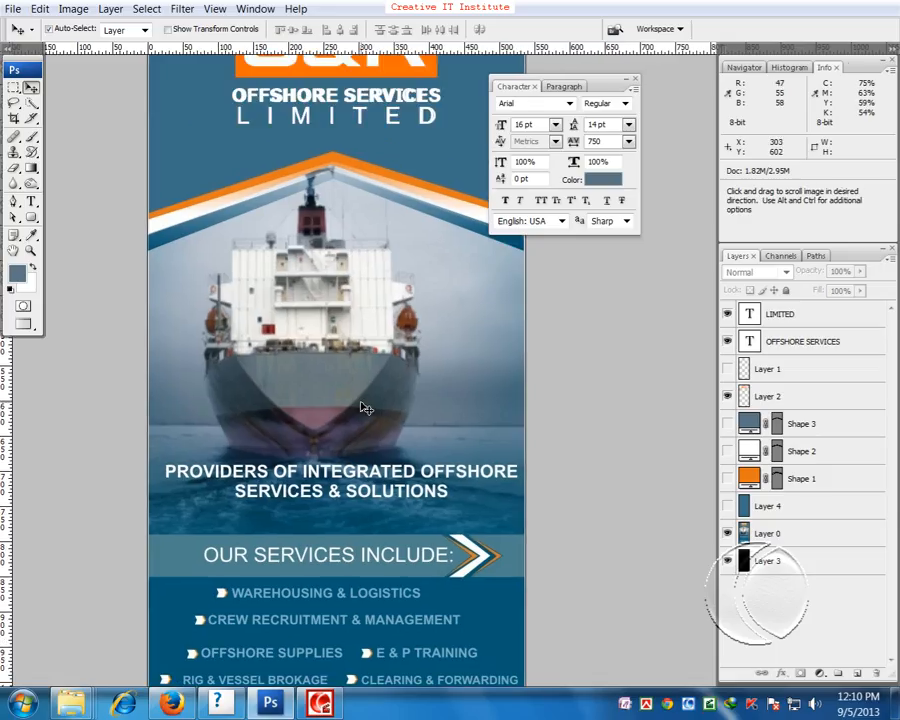
pyautogui.hotkey('ctrl', '-')
pyautogui.moveTo(424, 392); pyautogui.dragTo(310, 392)
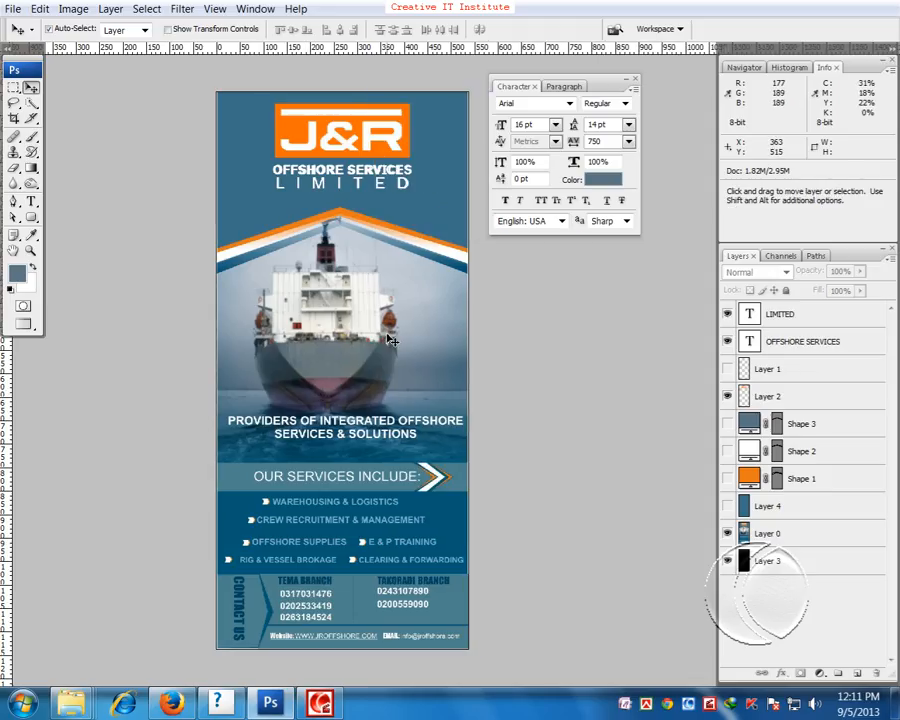
pyautogui.click(13, 9)
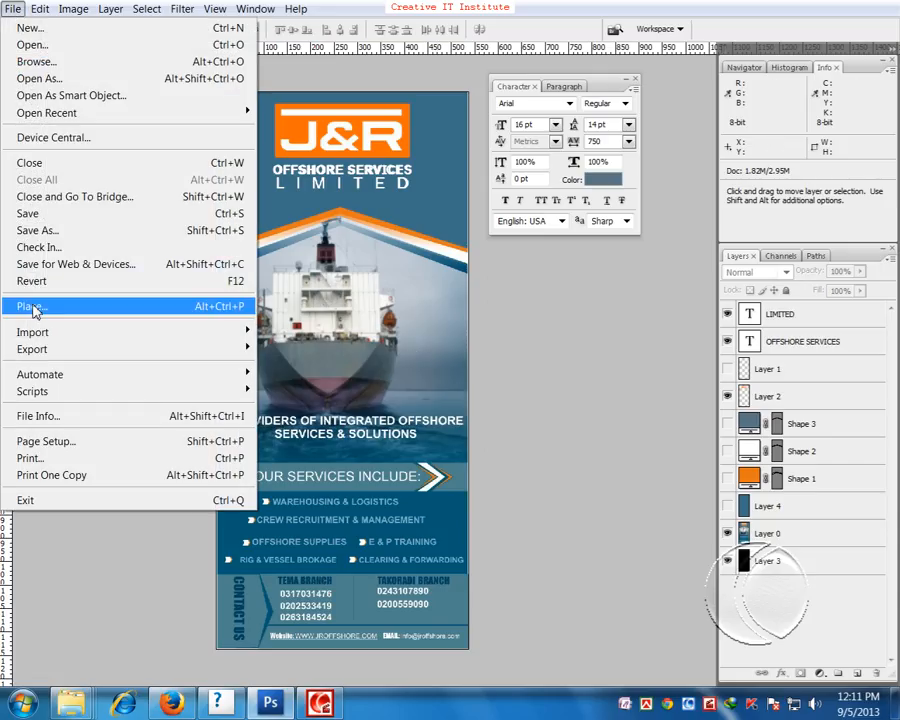
pyautogui.click(35, 310)
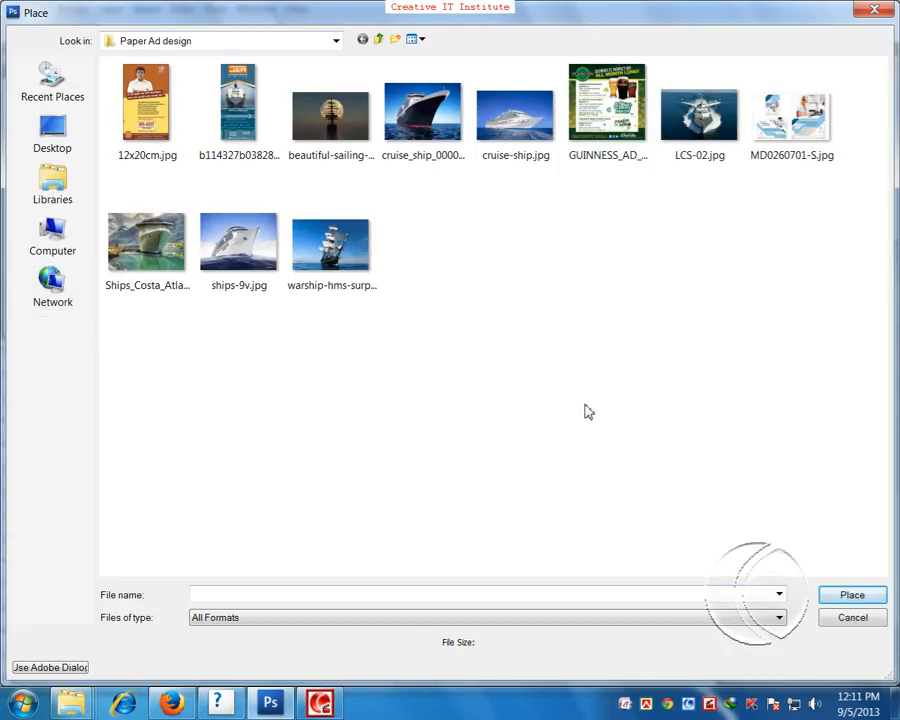
pyautogui.click(684, 142)
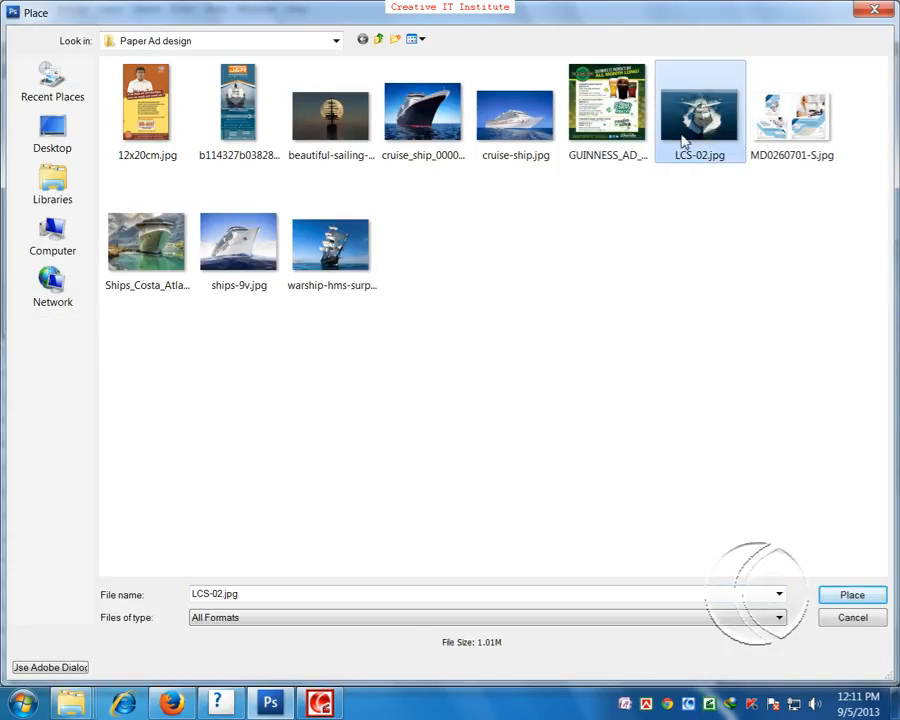
pyautogui.click(859, 598)
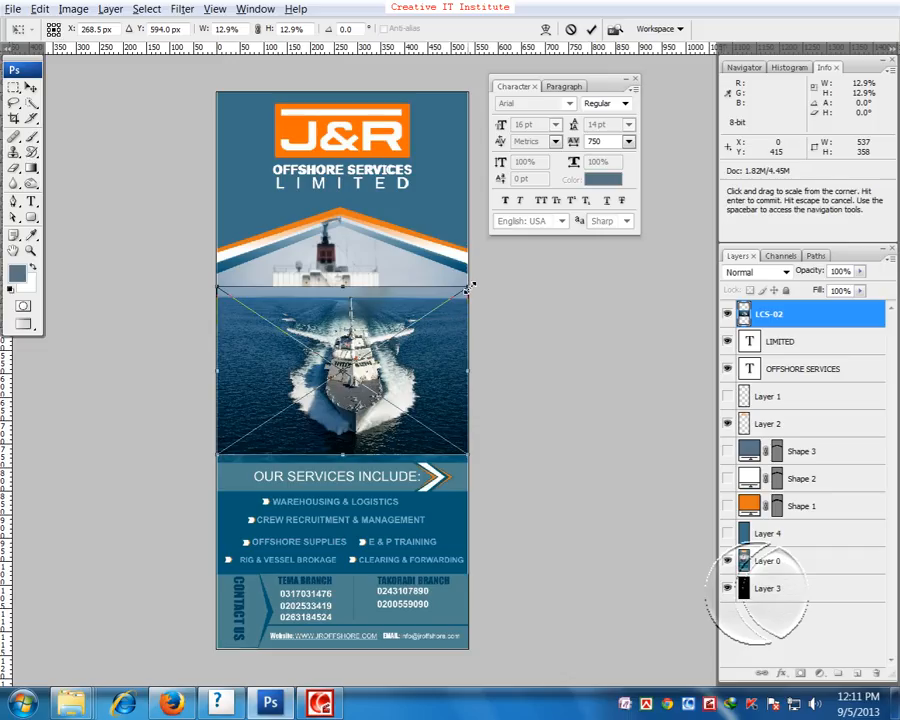
# - Scale the placed warship image to 21.4% and position it over the original ship photo, filling the ad's width
pyautogui.moveTo(469, 288); pyautogui.dragTo(525, 219)
pyautogui.moveTo(397, 409); pyautogui.dragTo(380, 379)
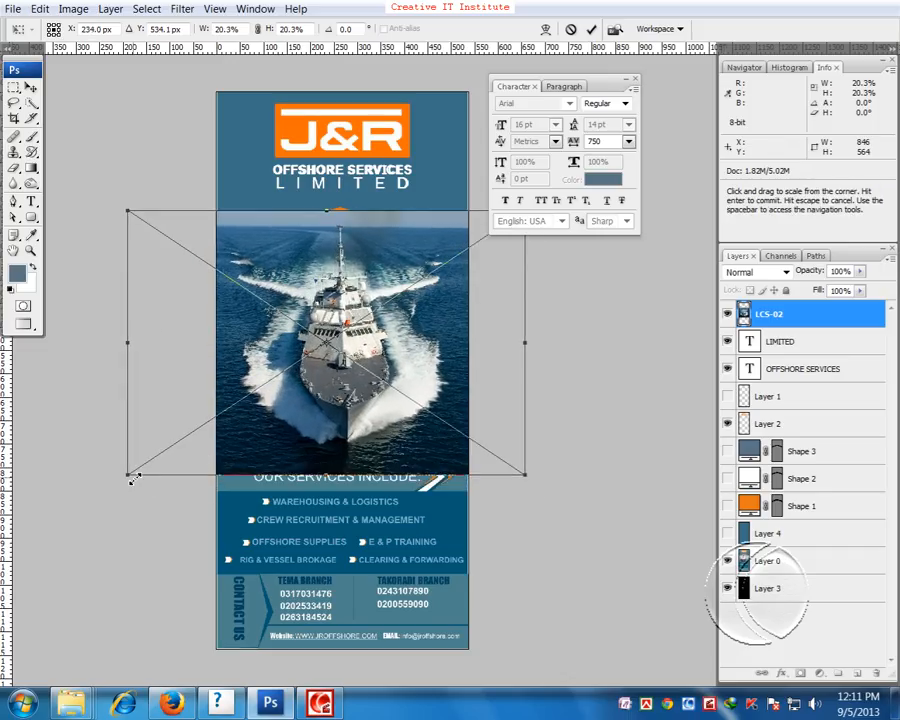
pyautogui.moveTo(131, 478); pyautogui.dragTo(123, 486)
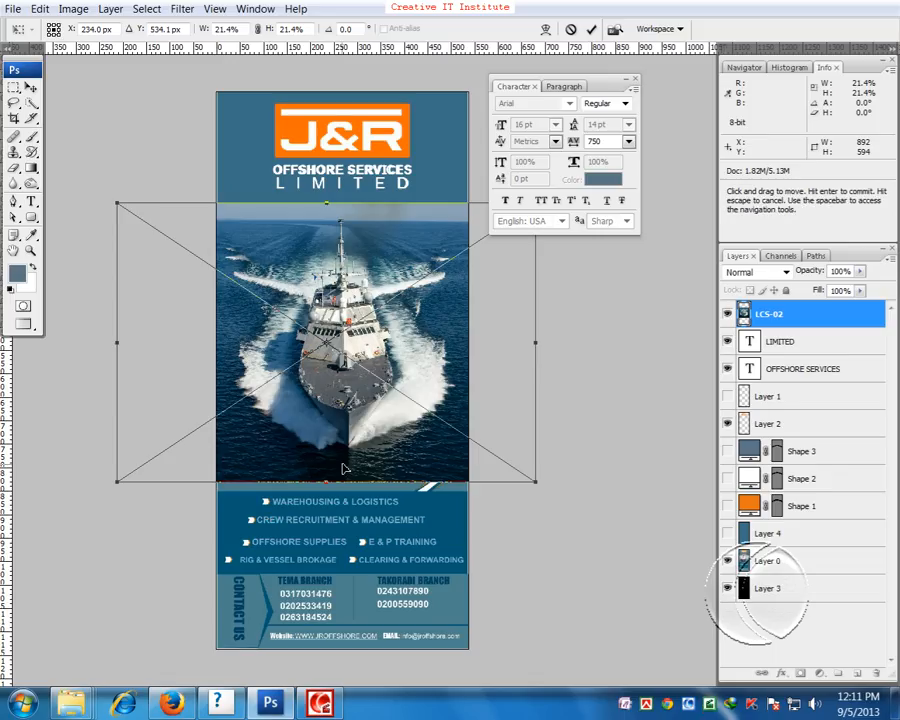
pyautogui.press('Return')
pyautogui.scroll(2, 345, 470)
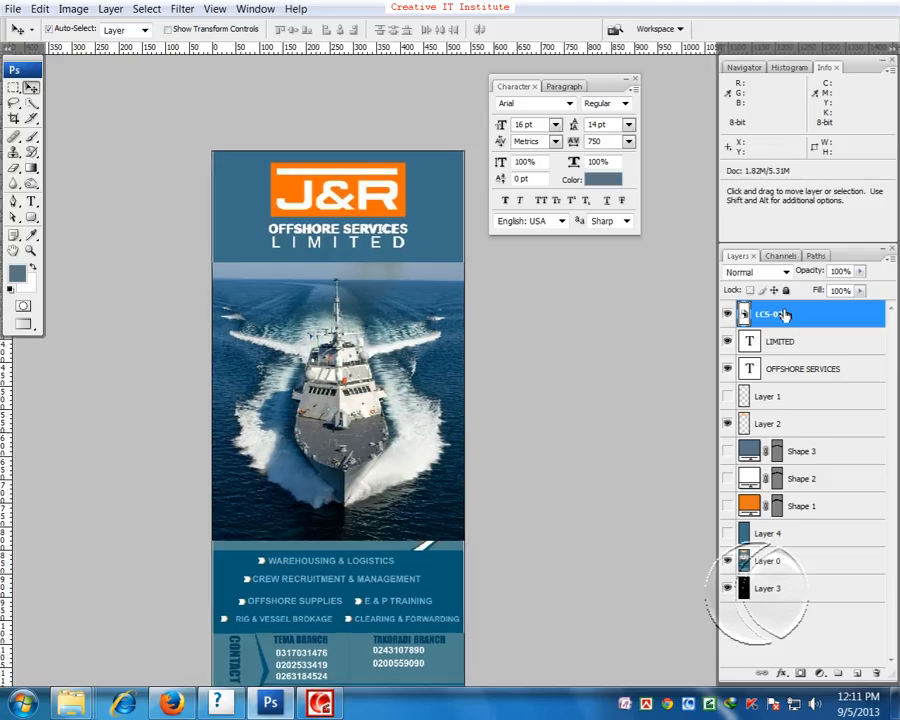
# - Move the LCS-02 layer directly below the orange chevron layer and show all three chevron layers
pyautogui.moveTo(782, 316); pyautogui.dragTo(791, 508)
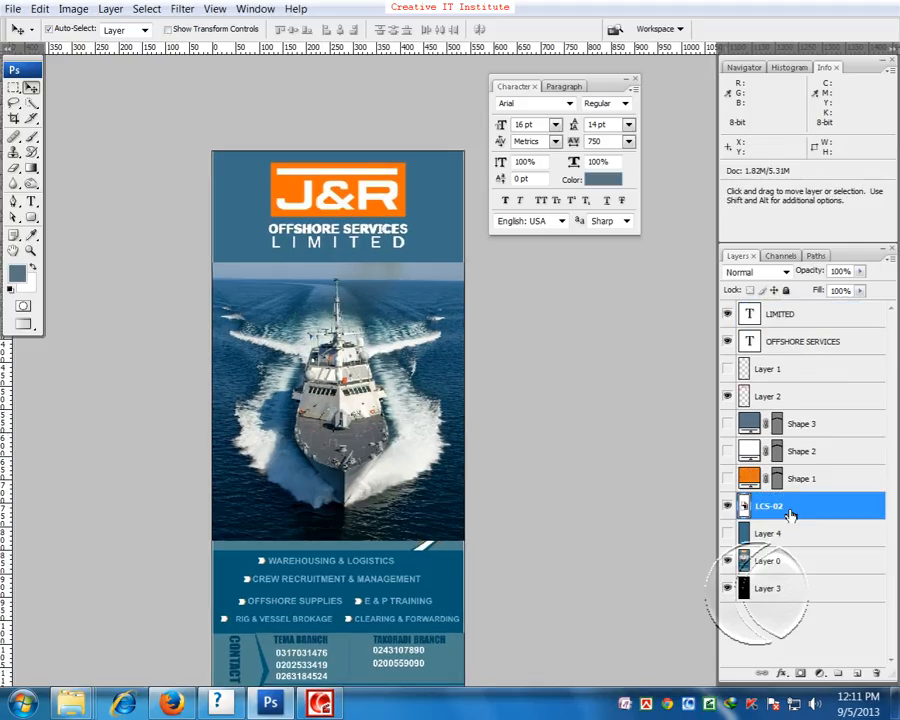
pyautogui.click(727, 478)
pyautogui.click(727, 451)
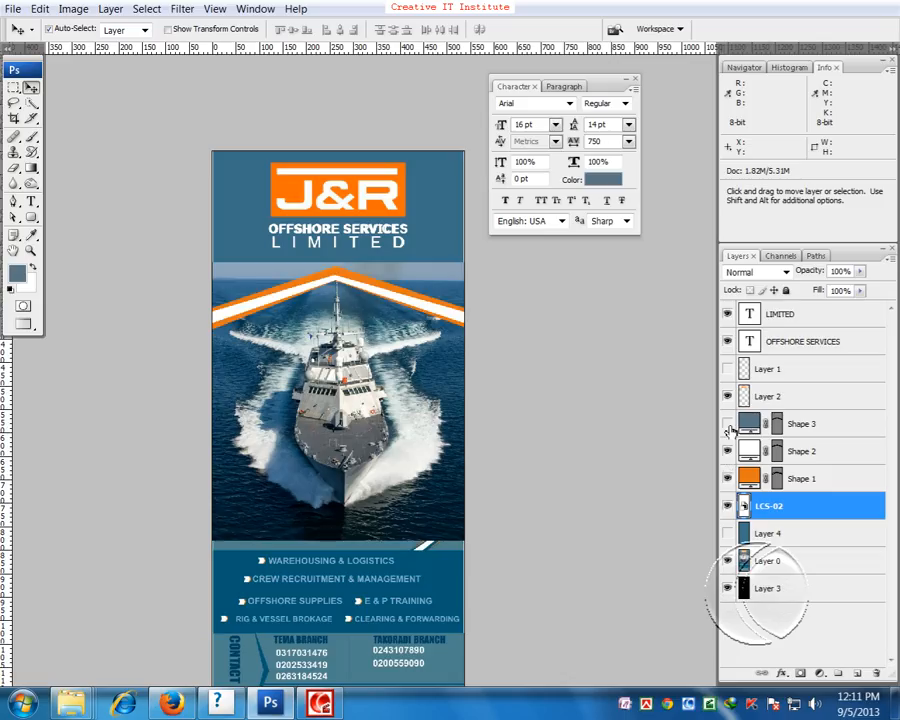
pyautogui.click(727, 423)
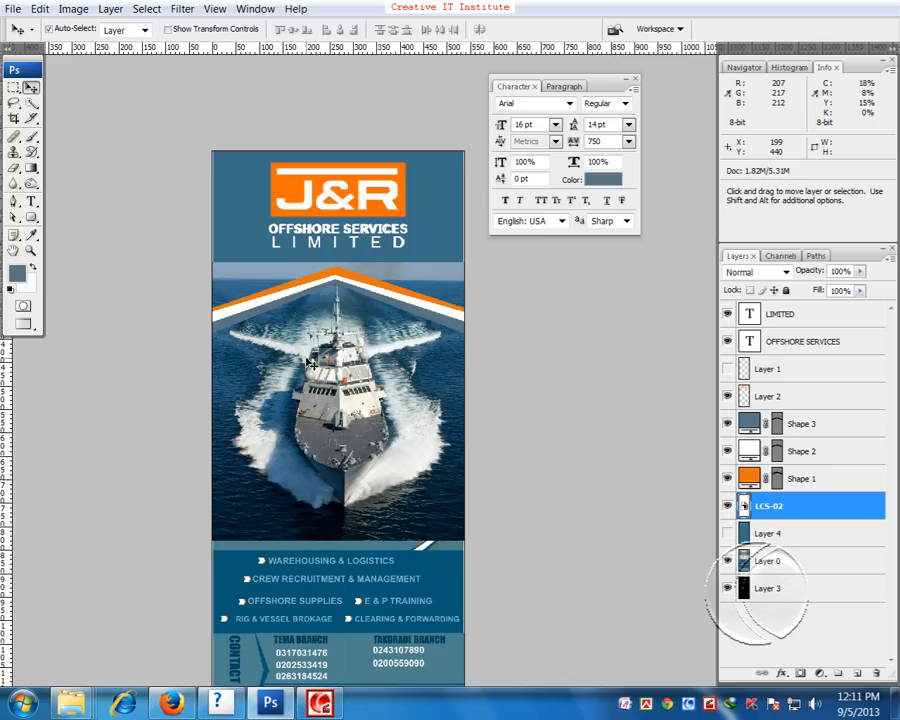
pyautogui.hotkey('ctrl', '+')
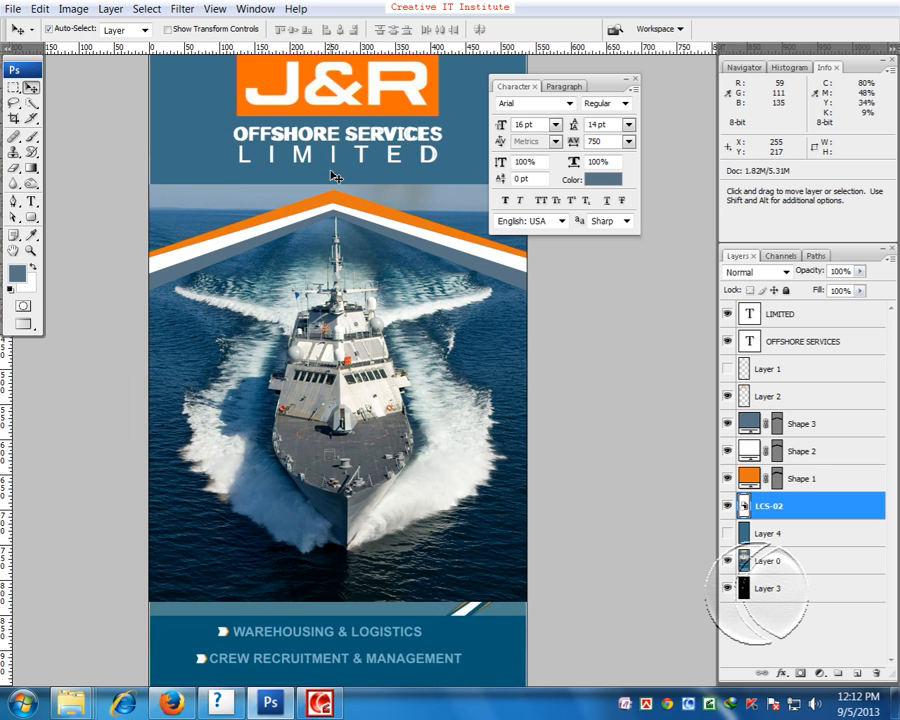
pyautogui.hotkey('ctrl', '-')
pyautogui.moveTo(370, 286); pyautogui.dragTo(237, 356)
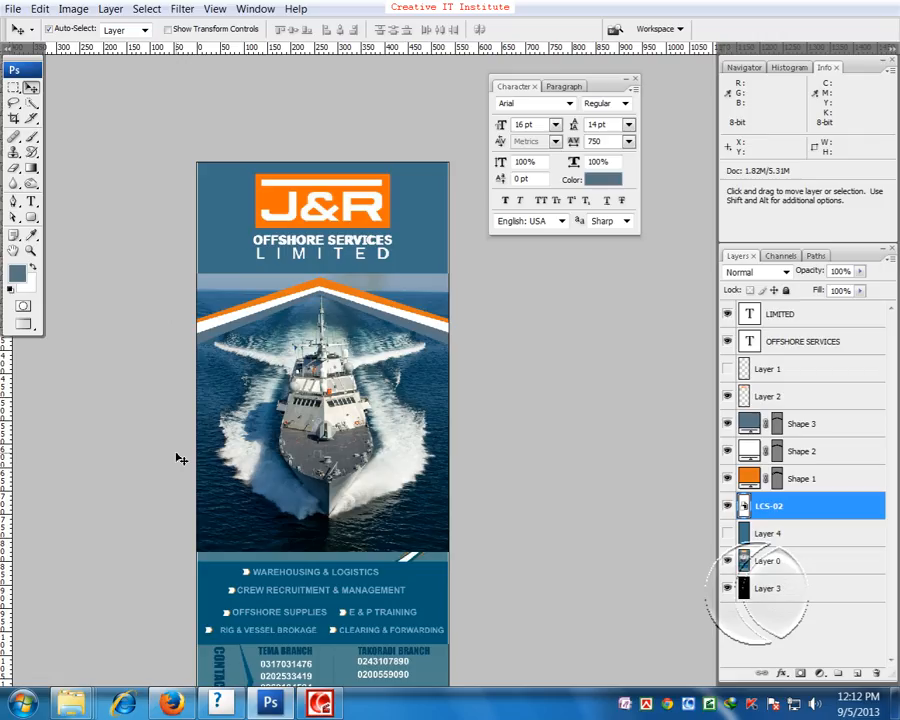
pyautogui.click(13, 203)
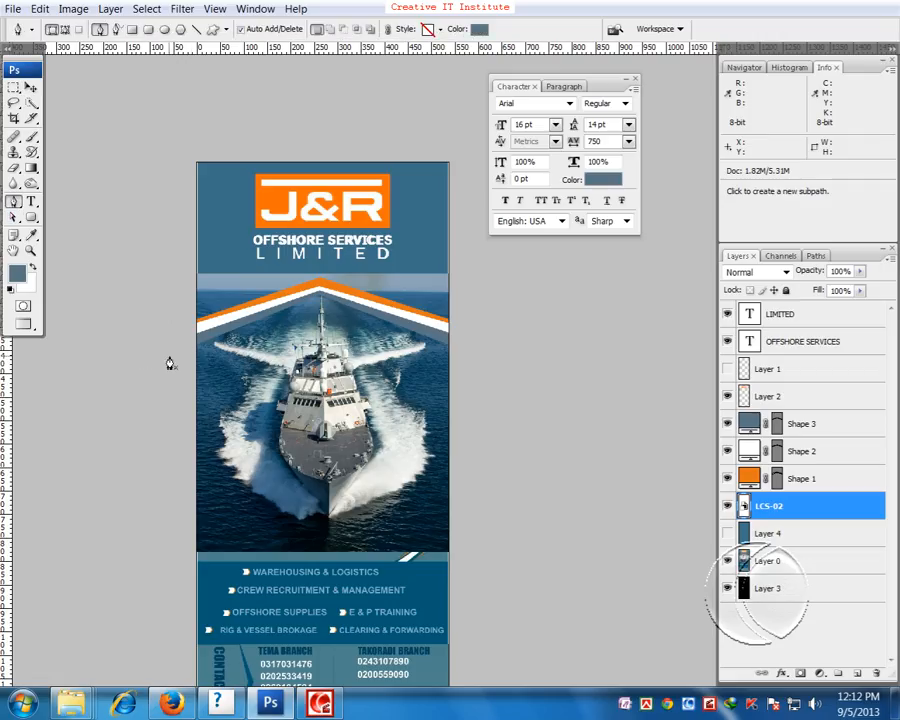
pyautogui.click(169, 357)
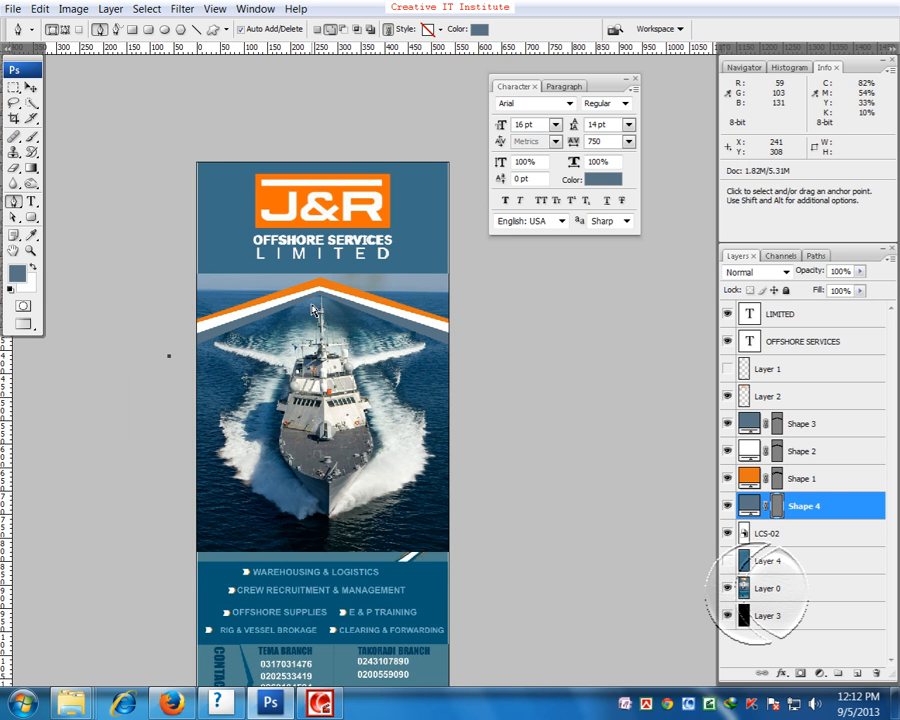
pyautogui.hotkey('ctrl', '+')
pyautogui.press('Delete')
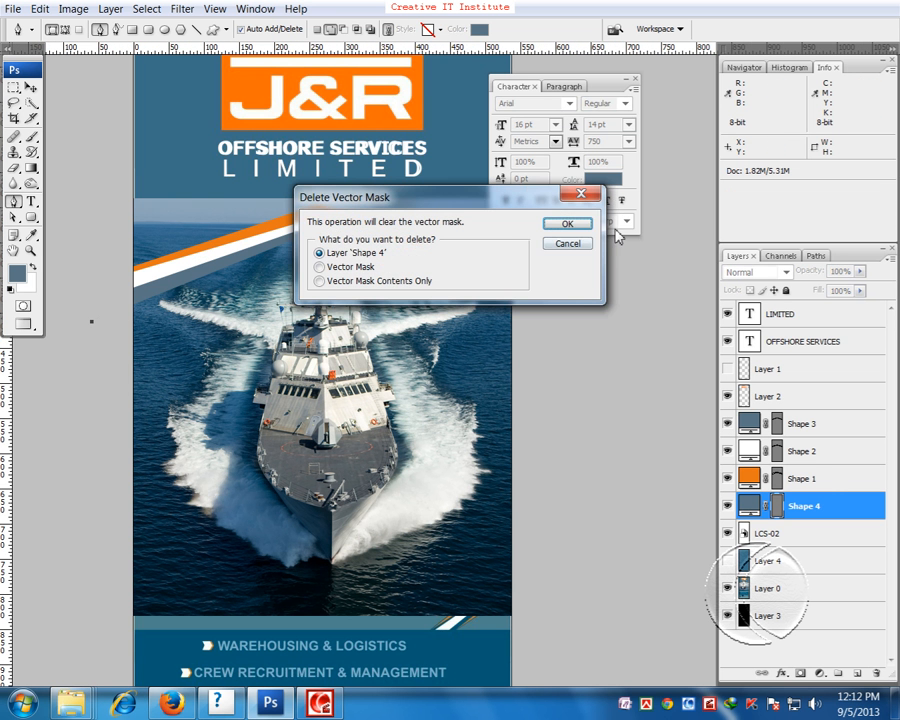
pyautogui.click(566, 224)
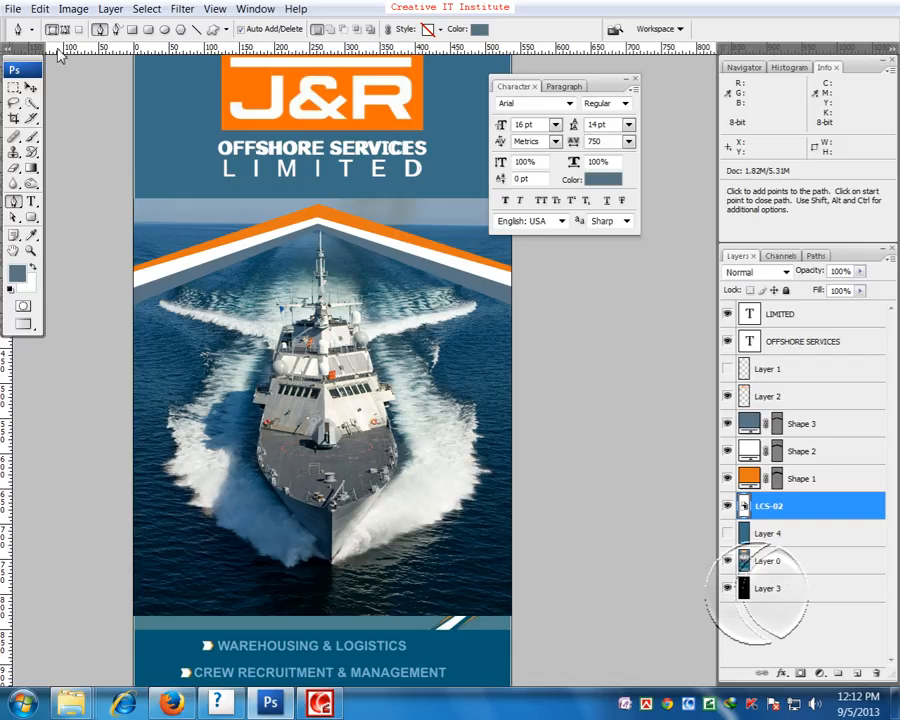
# - Draw a closed pen path in Paths mode that follows the white chevron band and encloses the warship image's area above it
pyautogui.click(65, 30)
pyautogui.moveTo(201, 251); pyautogui.dragTo(216, 283)
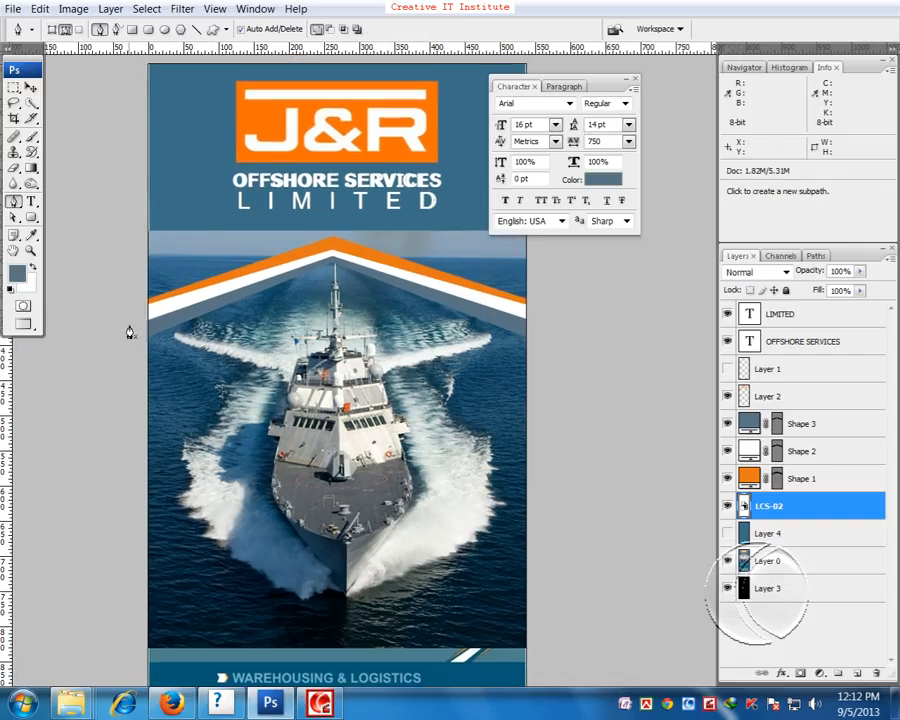
pyautogui.click(130, 325)
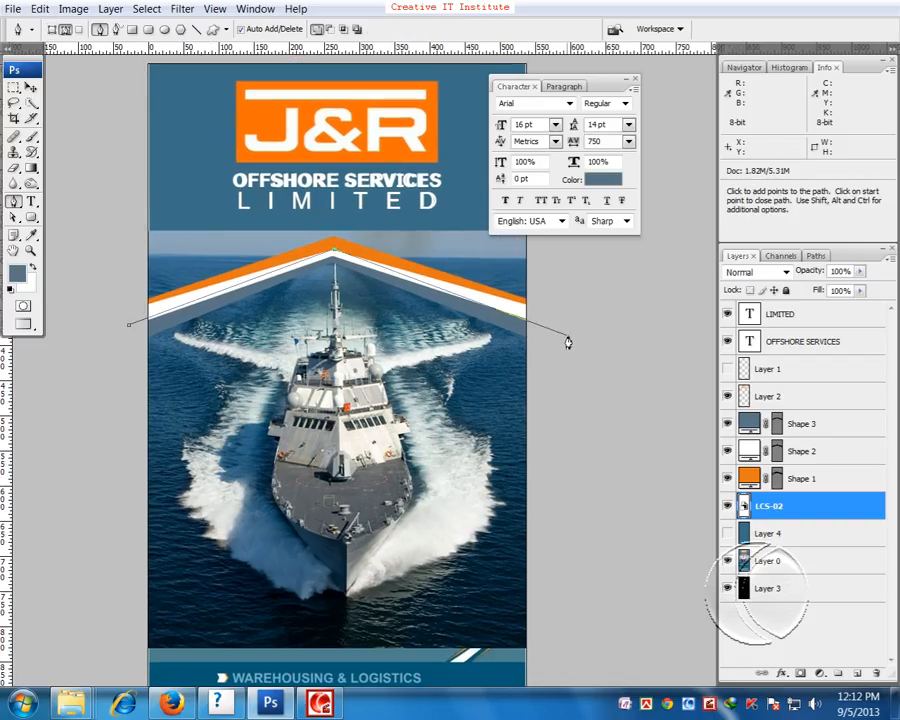
pyautogui.moveTo(565, 340); pyautogui.dragTo(573, 428)
pyautogui.click(578, 465)
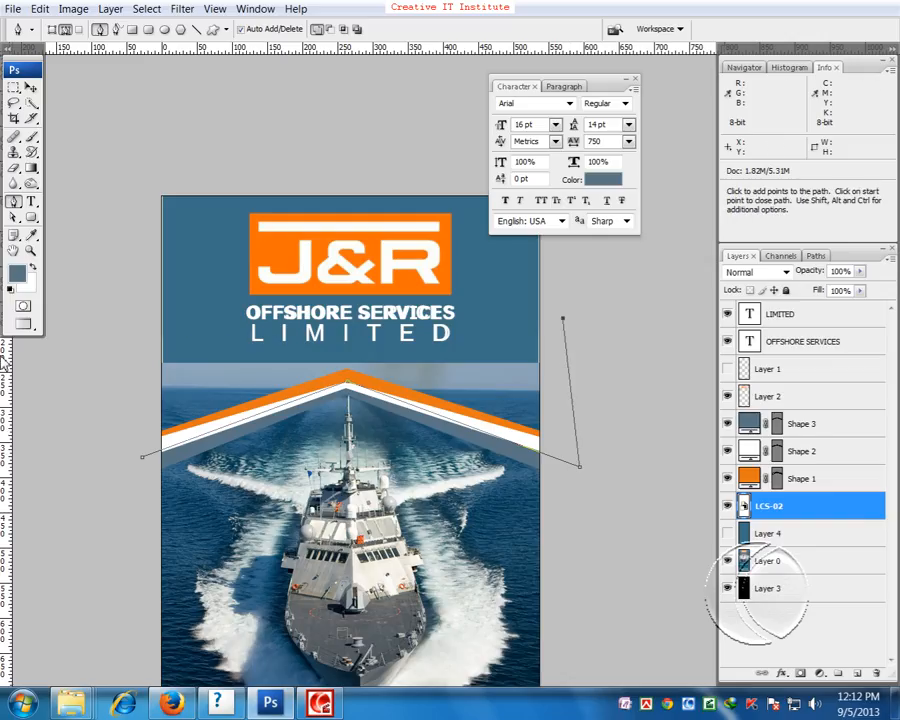
pyautogui.click(81, 333)
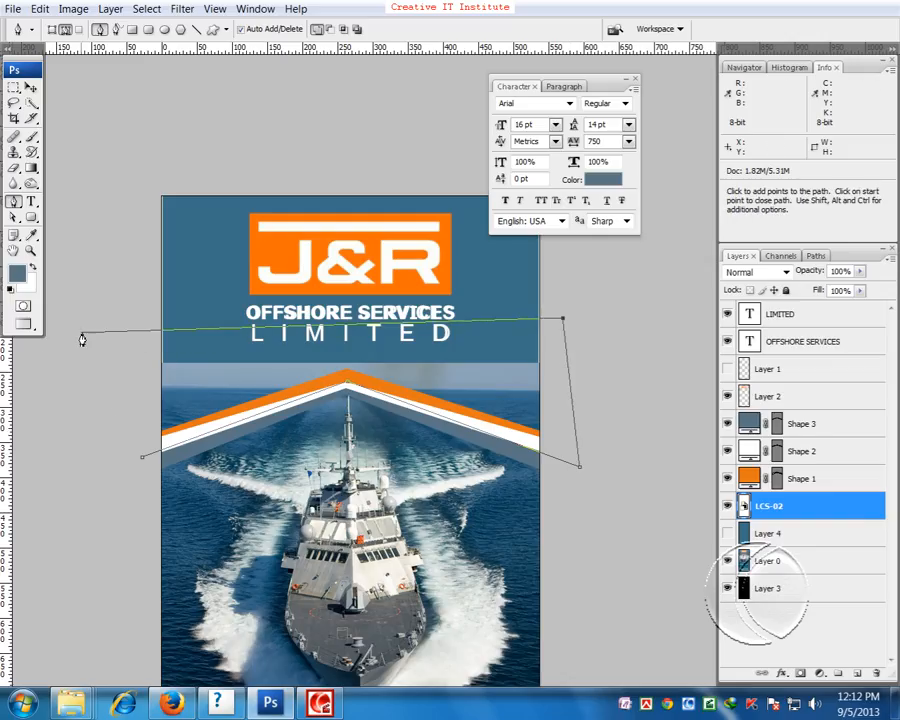
pyautogui.click(143, 460)
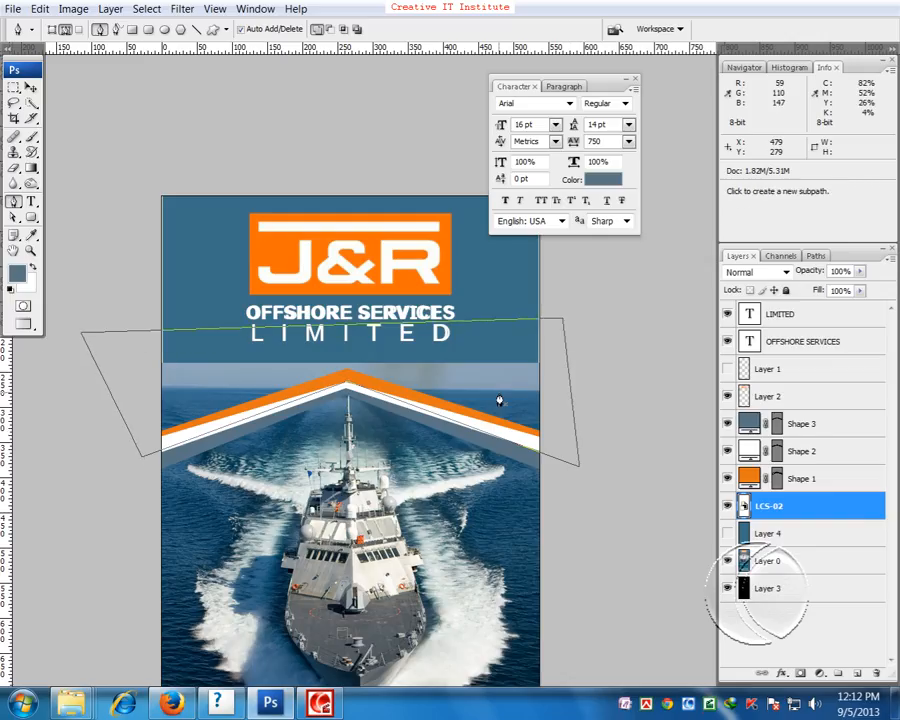
# - Try to delete the area enclosed by the pen path from the LCS-02 ship layer and clear the selection
pyautogui.hotkey('ctrl', 'Return')
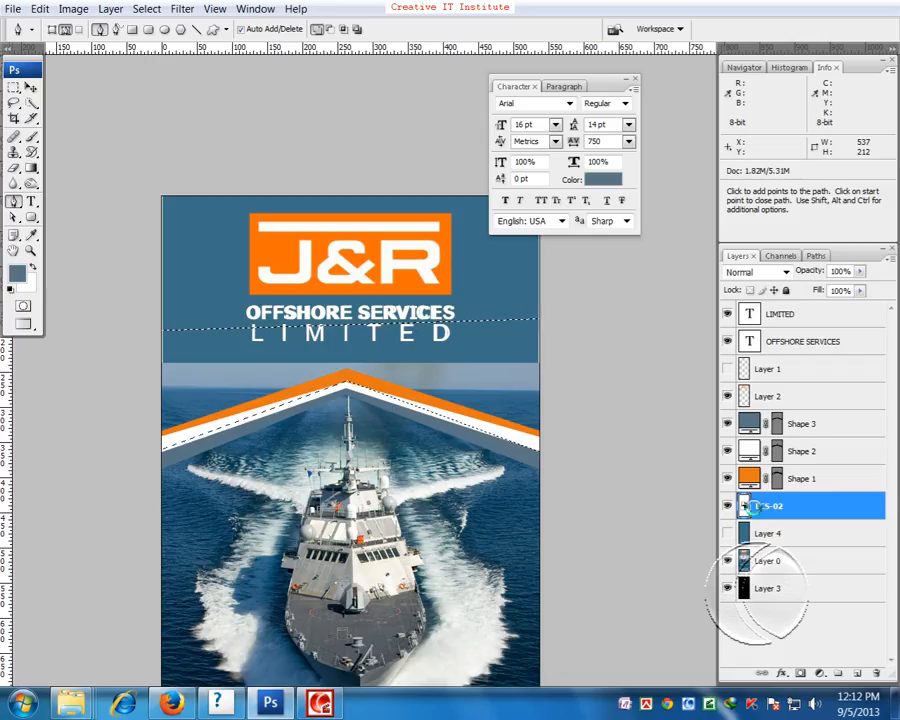
pyautogui.press('Delete')
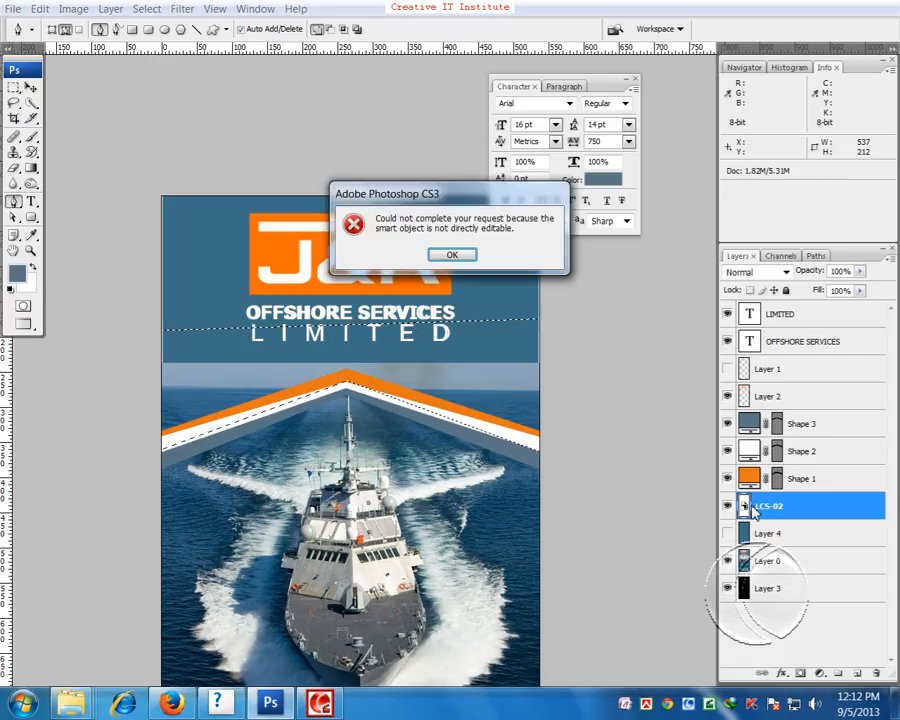
pyautogui.click(455, 255)
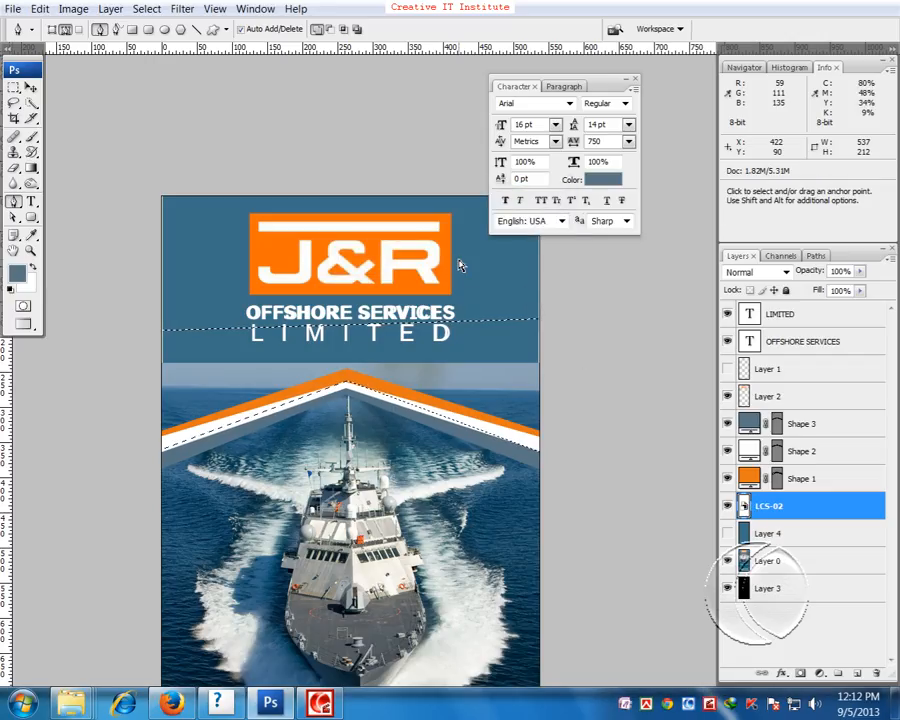
pyautogui.hotkey('ctrl', 'd')
# - Rasterize the LCS-02 smart object layer
pyautogui.moveTo(400, 545); pyautogui.dragTo(371, 448)
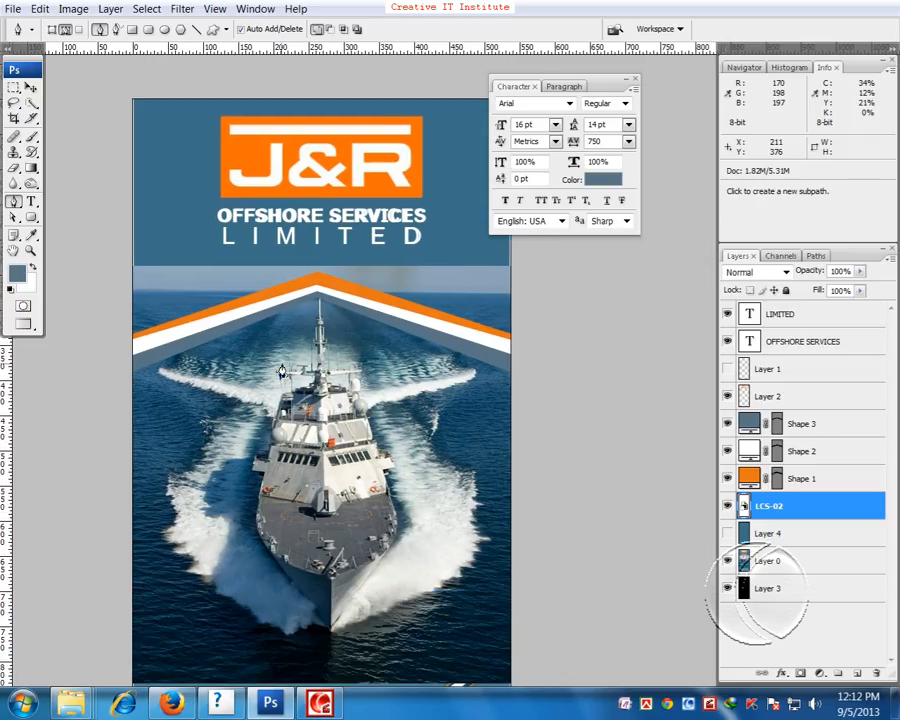
pyautogui.moveTo(359, 432); pyautogui.dragTo(355, 405)
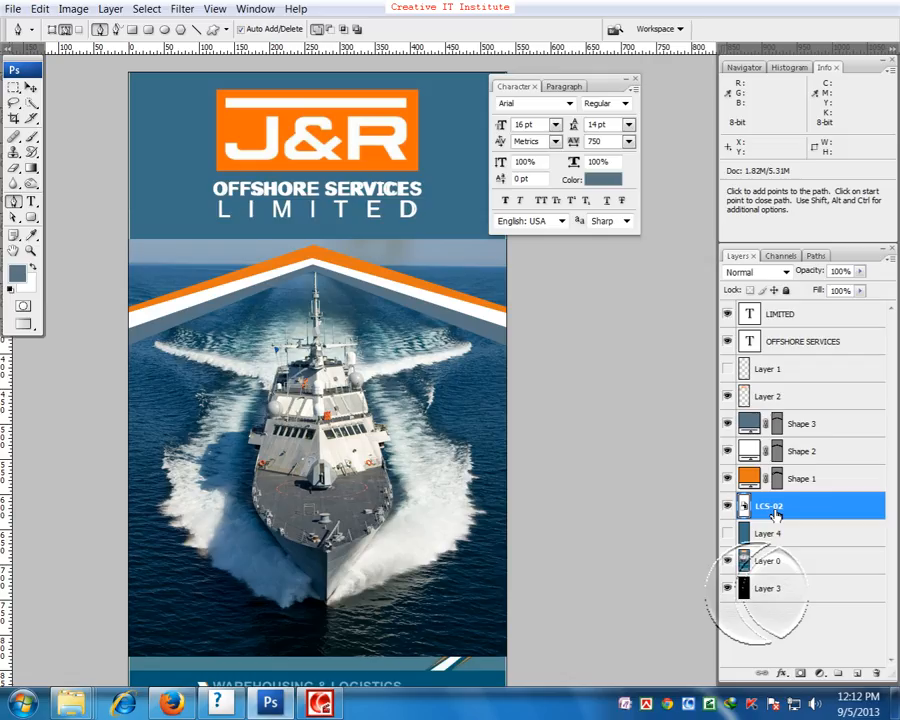
pyautogui.moveTo(596, 445); pyautogui.dragTo(591, 445)
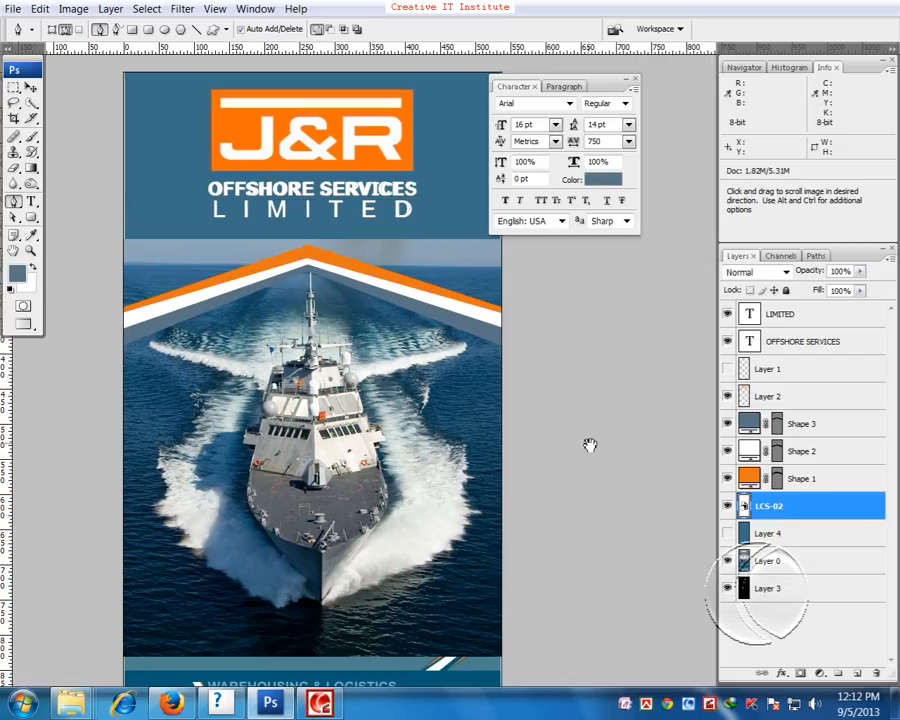
pyautogui.rightClick(815, 513)
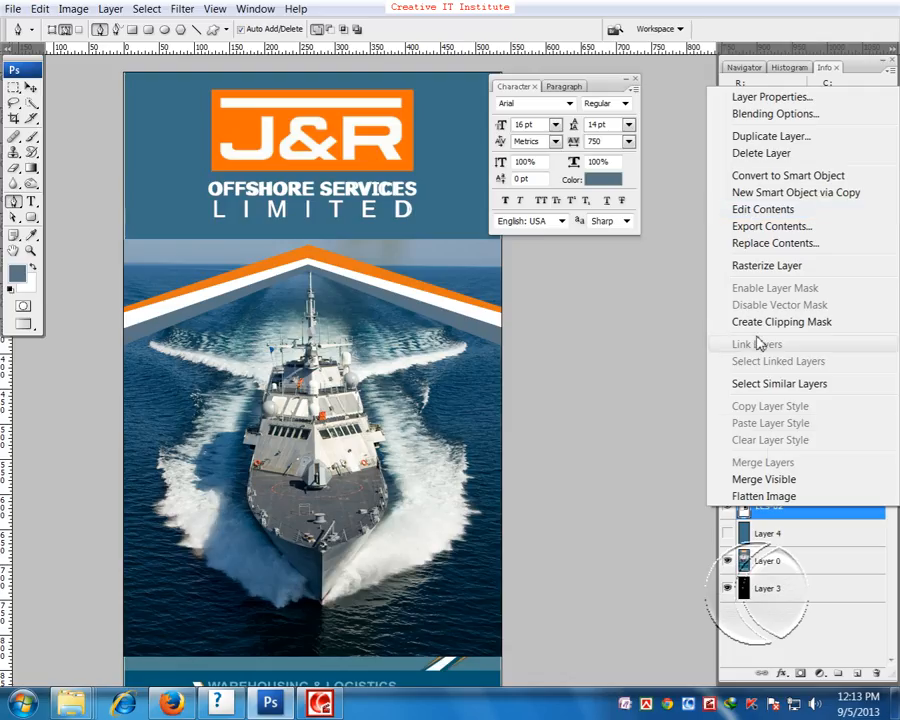
pyautogui.click(752, 267)
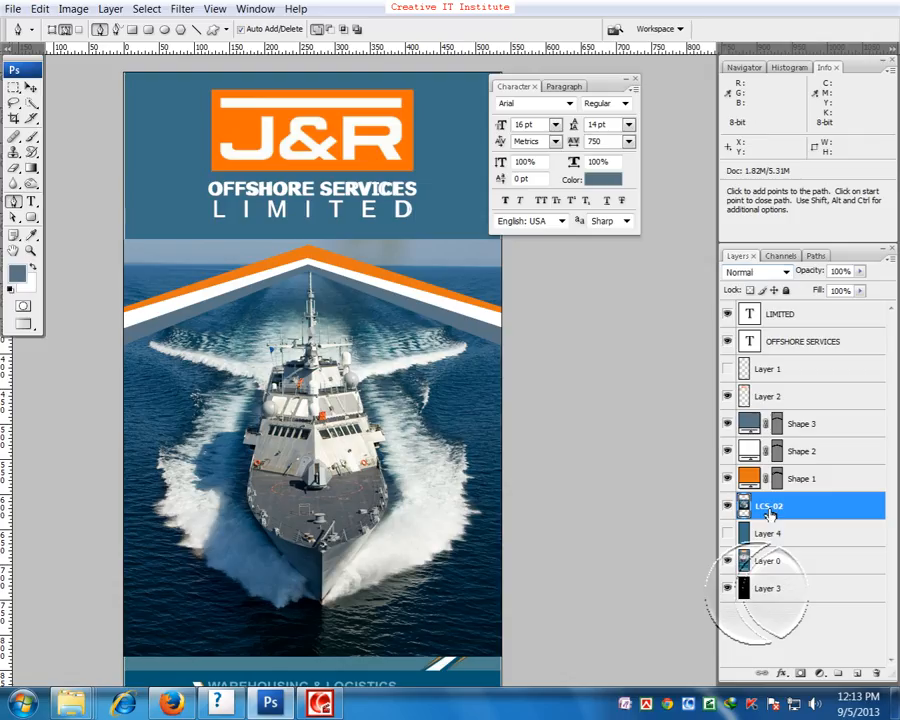
# - Load the work path as a selection, delete that area of the LCS-02 layer above the chevron, and deselect
pyautogui.click(812, 256)
pyautogui.click(730, 285)
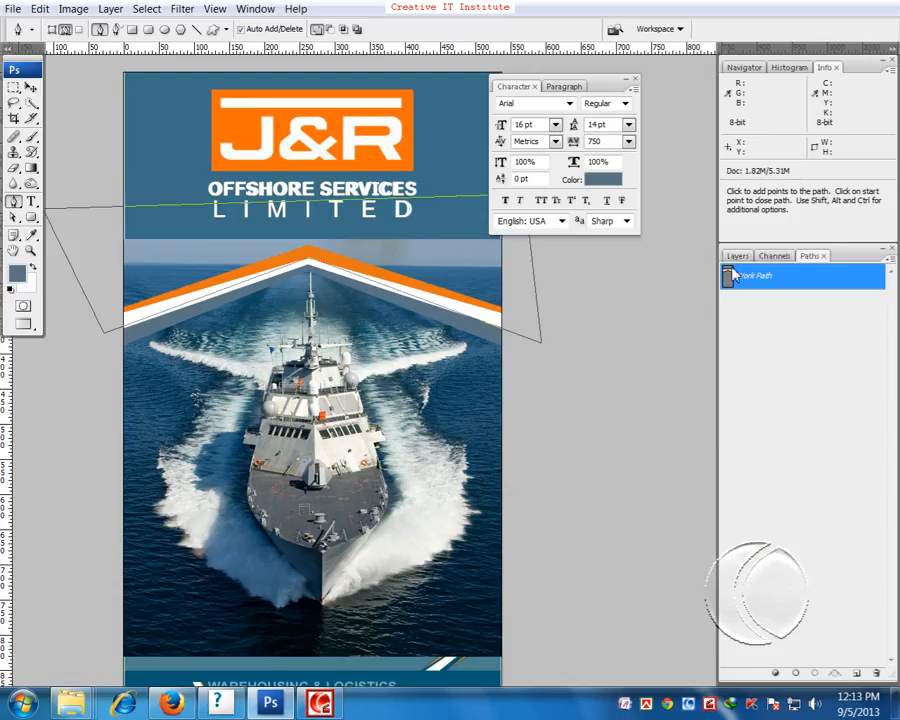
pyautogui.click(737, 257)
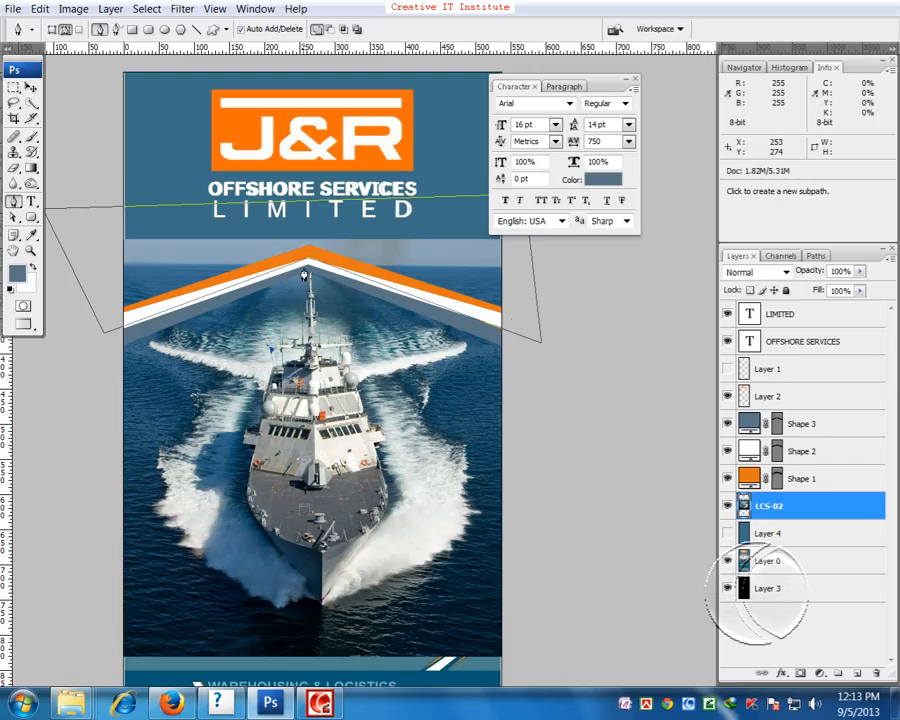
pyautogui.hotkey('ctrl', 'Return')
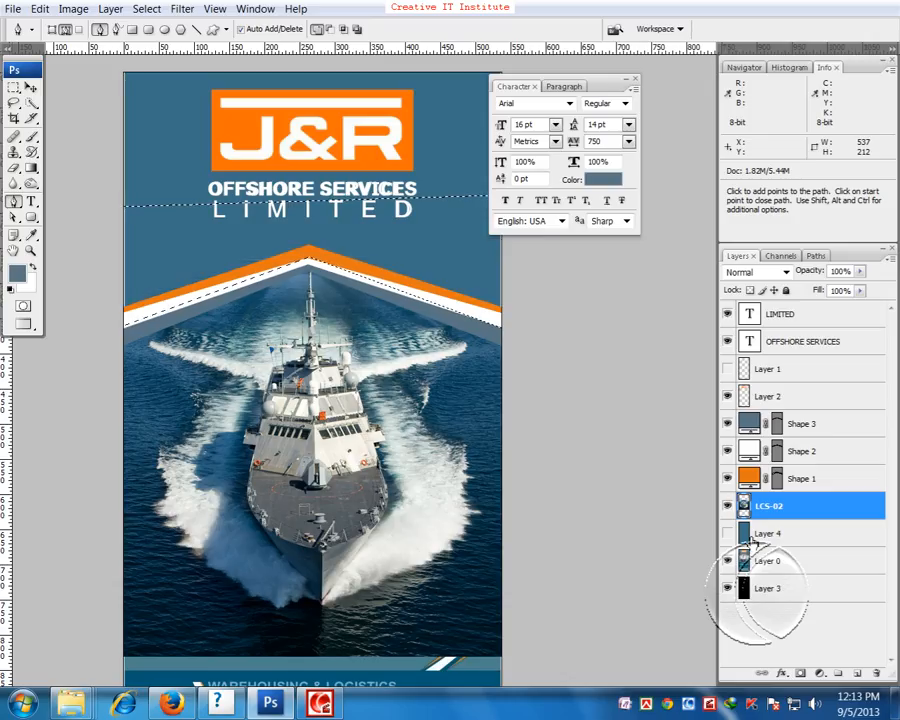
pyautogui.hotkey('ctrl', 'd')
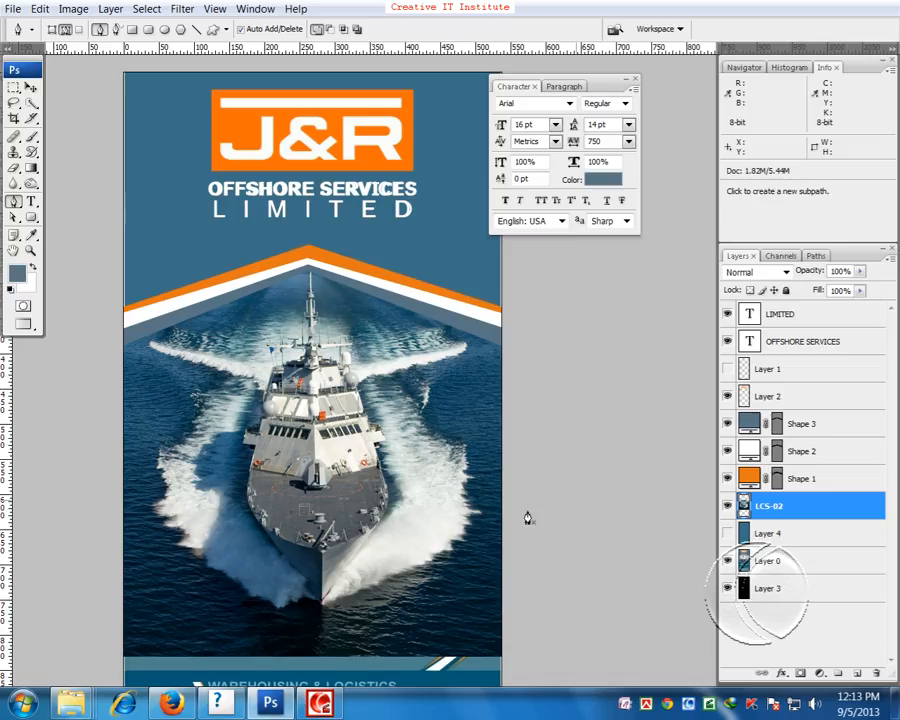
# - Try a 250 px Eraser stroke across the middle of the LCS-02 ship photo and undo it
pyautogui.scroll(-5, 502, 538)
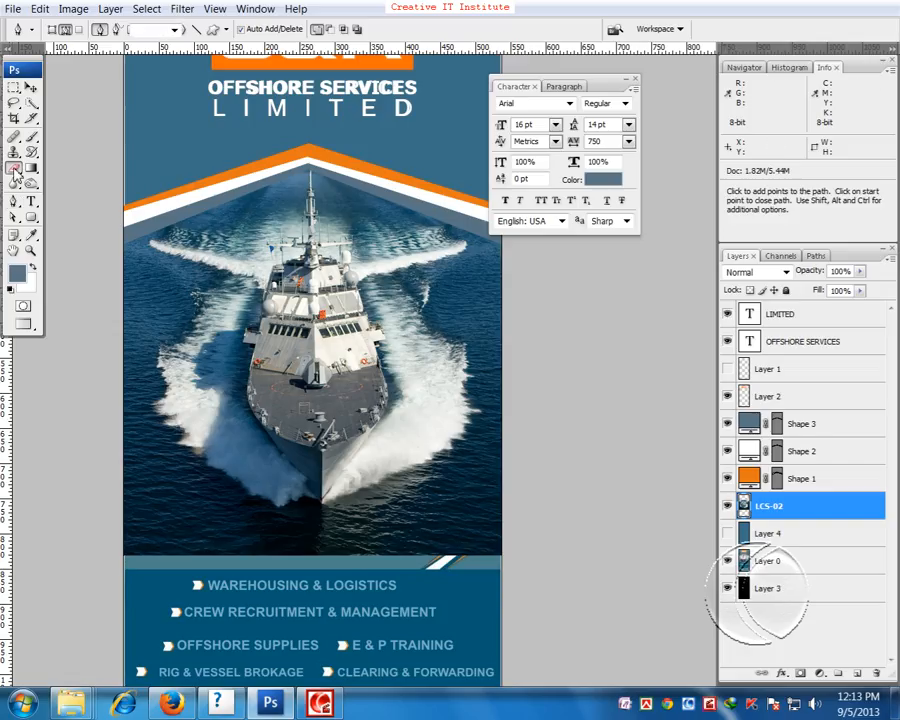
pyautogui.moveTo(15, 170); pyautogui.dragTo(60, 172)
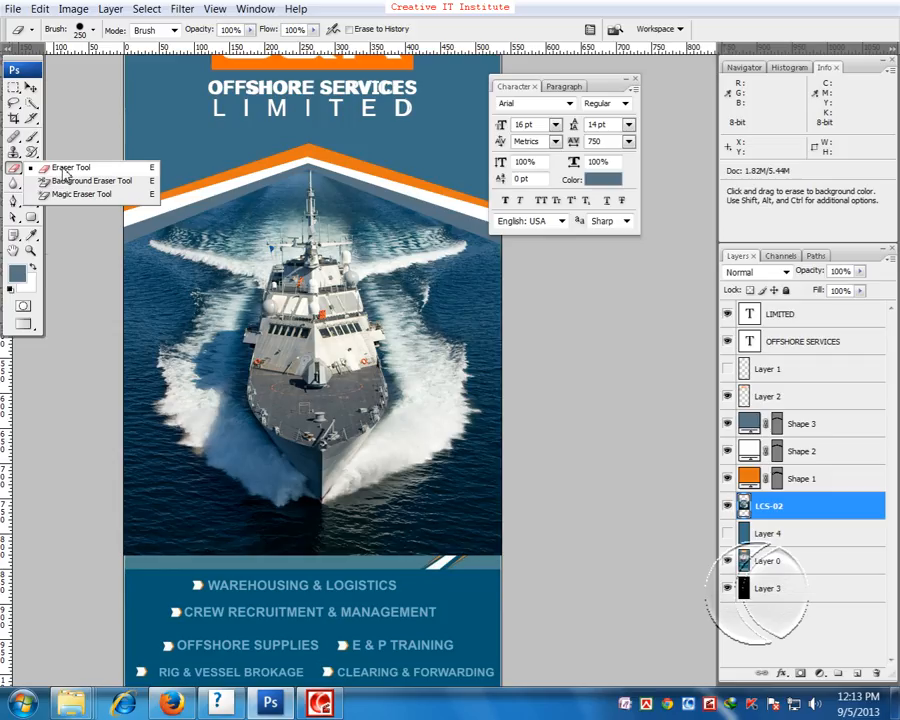
pyautogui.click(65, 170)
pyautogui.moveTo(220, 360)
pyautogui.mouseDown()
pyautogui.moveTo(280, 450)
pyautogui.moveTo(375, 435)
pyautogui.moveTo(415, 409)
pyautogui.mouseUp()
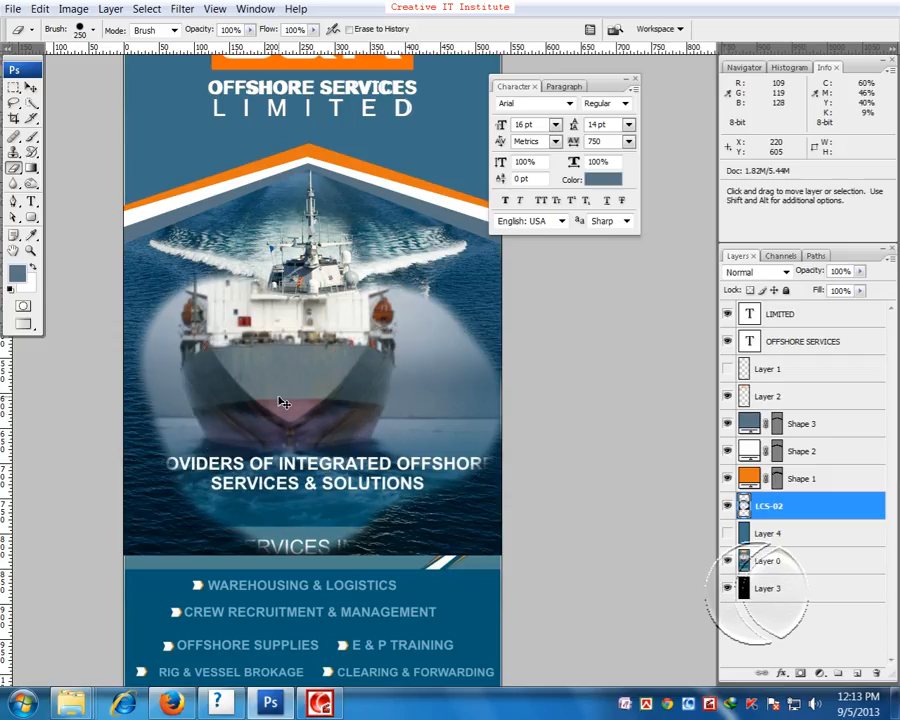
pyautogui.hotkey('ctrl', 'z')
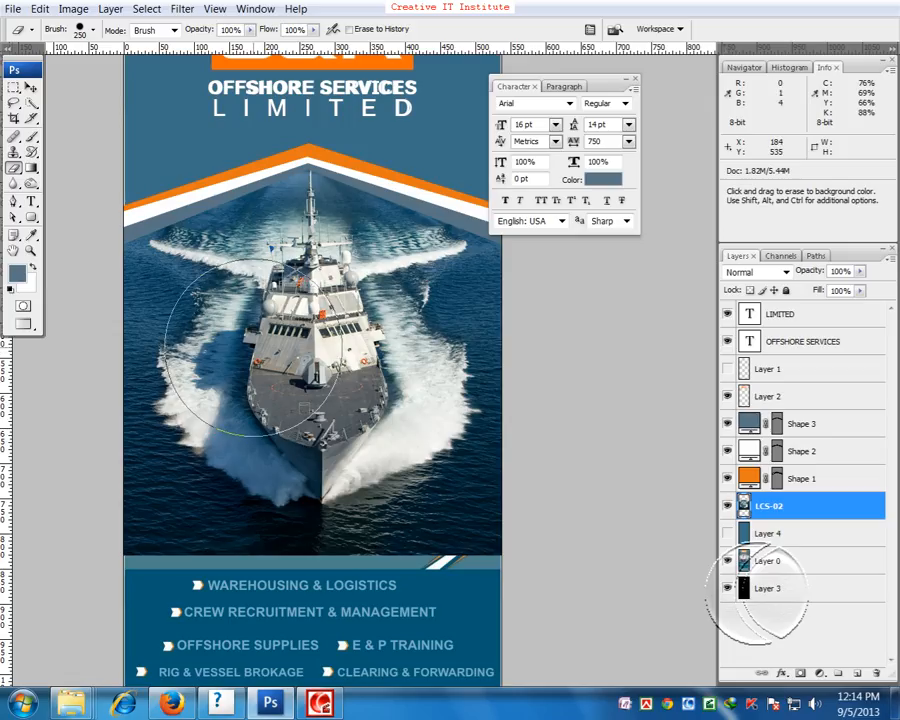
# - Reduce the eraser to 150 px, try a stroke over the ship photo's lower-left area, and undo it
pyautogui.press('[')
pyautogui.press('[')
pyautogui.press('[')
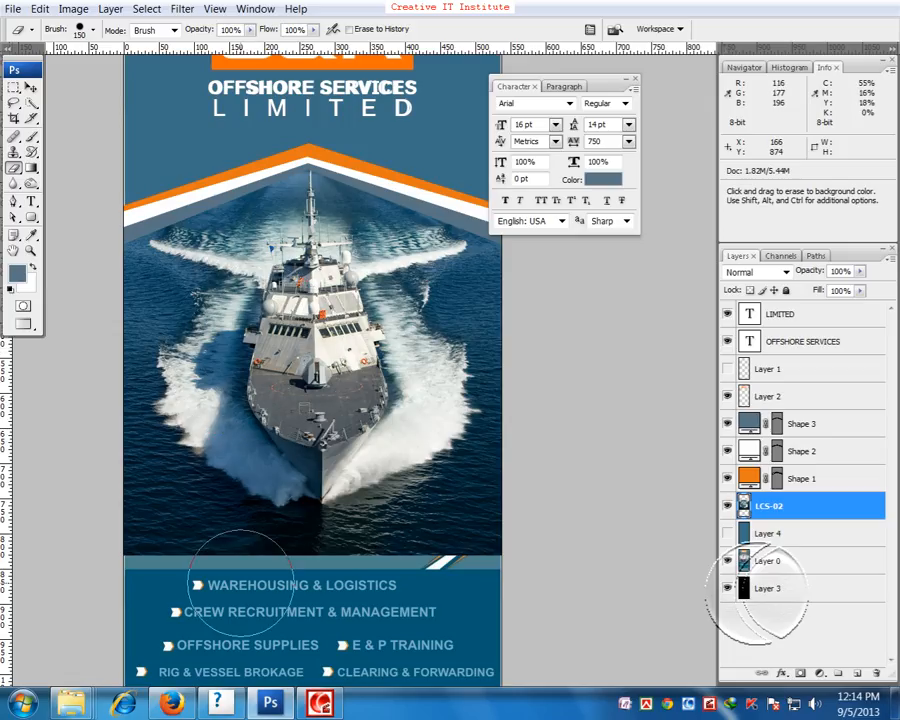
pyautogui.moveTo(240, 578)
pyautogui.mouseDown()
pyautogui.moveTo(140, 503)
pyautogui.moveTo(265, 515)
pyautogui.mouseUp()
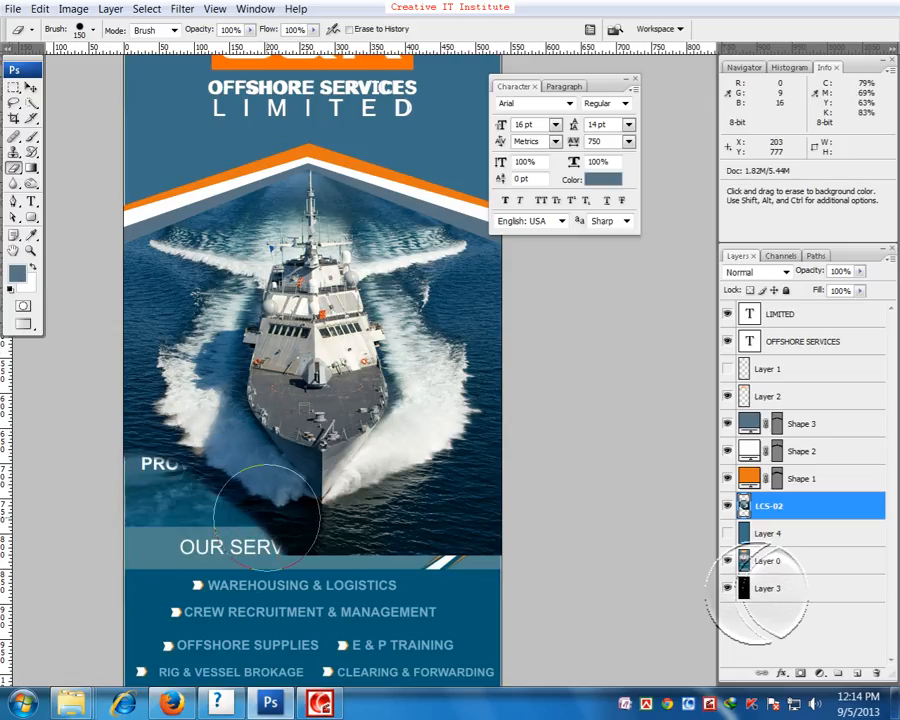
pyautogui.hotkey('ctrl', 'z')
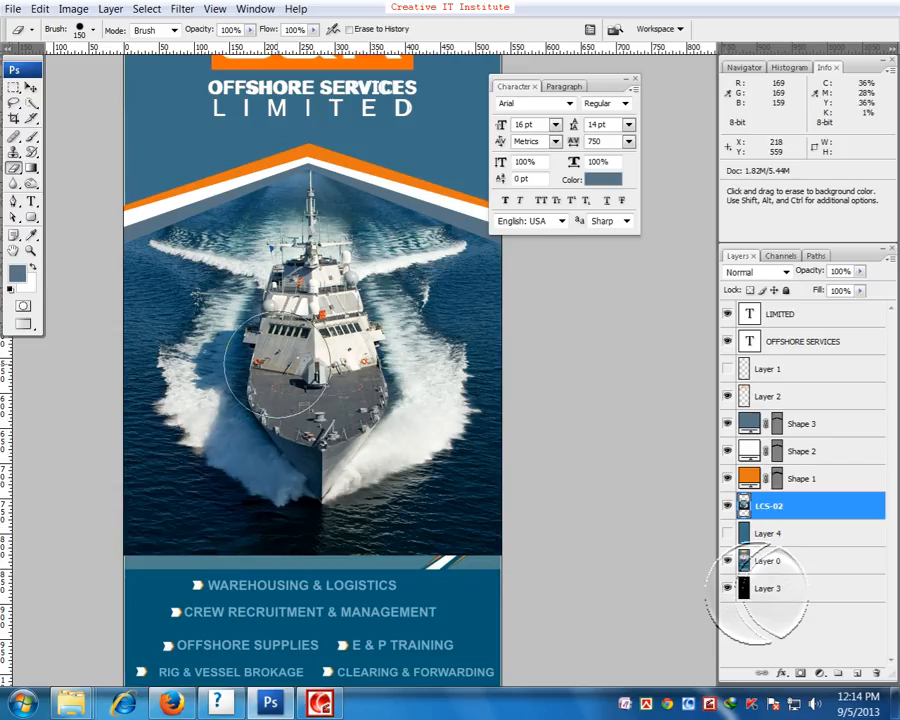
# - Set the eraser hardness to 0% and softly erase the lower-left corner of the ship photo
pyautogui.rightClick(283, 364)
pyautogui.moveTo(400, 445); pyautogui.dragTo(285, 462)
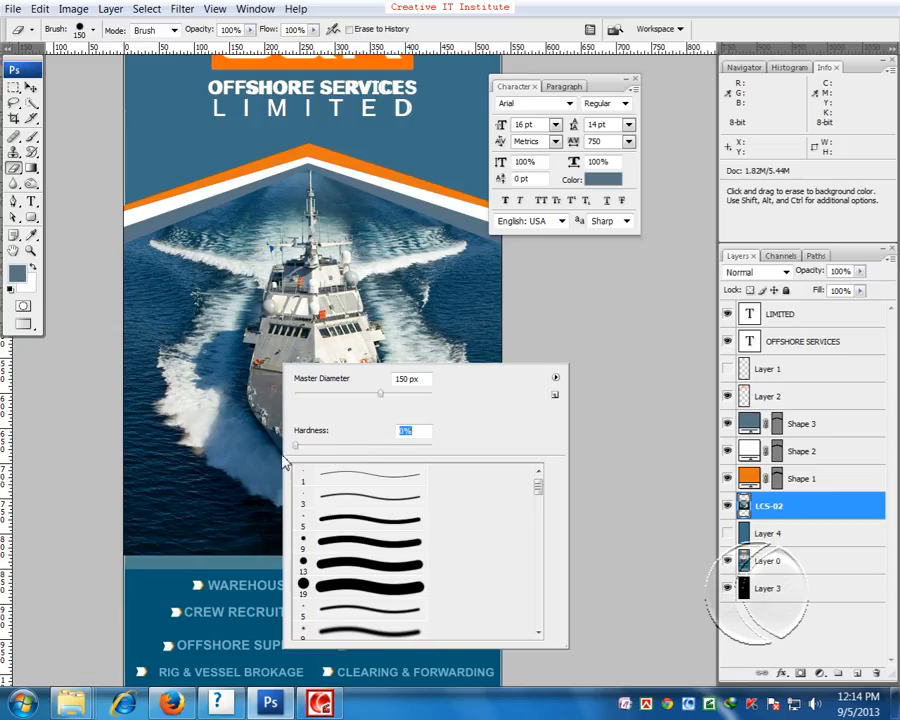
pyautogui.moveTo(124, 544)
pyautogui.mouseDown()
pyautogui.moveTo(104, 493)
pyautogui.moveTo(154, 627)
pyautogui.mouseUp()
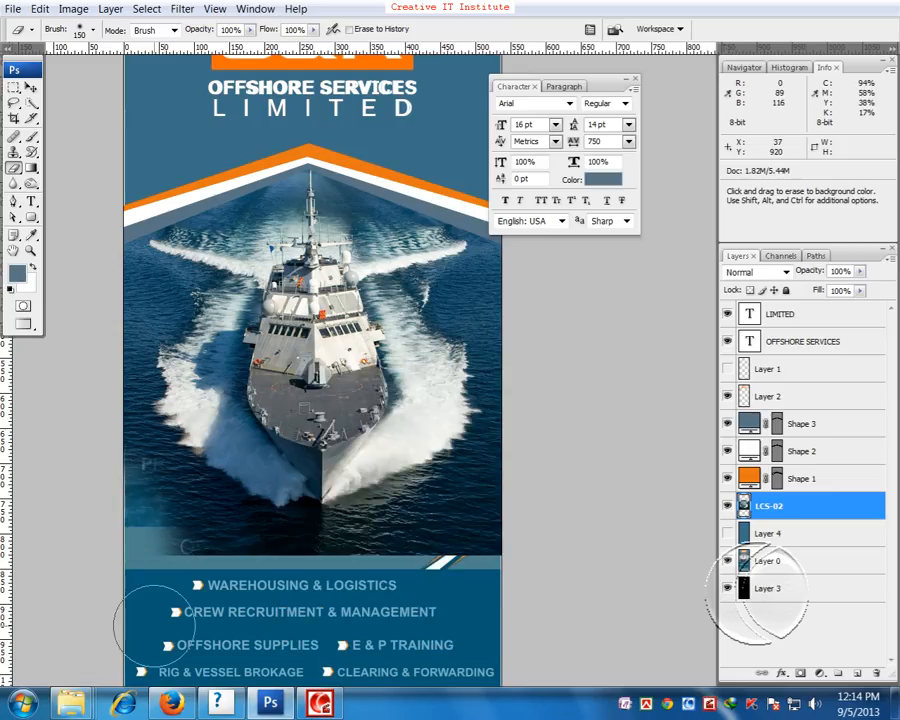
# - Fade out the ship photo's lower edge with a 400 px eraser to reveal the tagline and services heading, and reduce the eraser to 250 px
pyautogui.press(']')
pyautogui.press(']')
pyautogui.press(']')
pyautogui.press(']')
pyautogui.press(']')
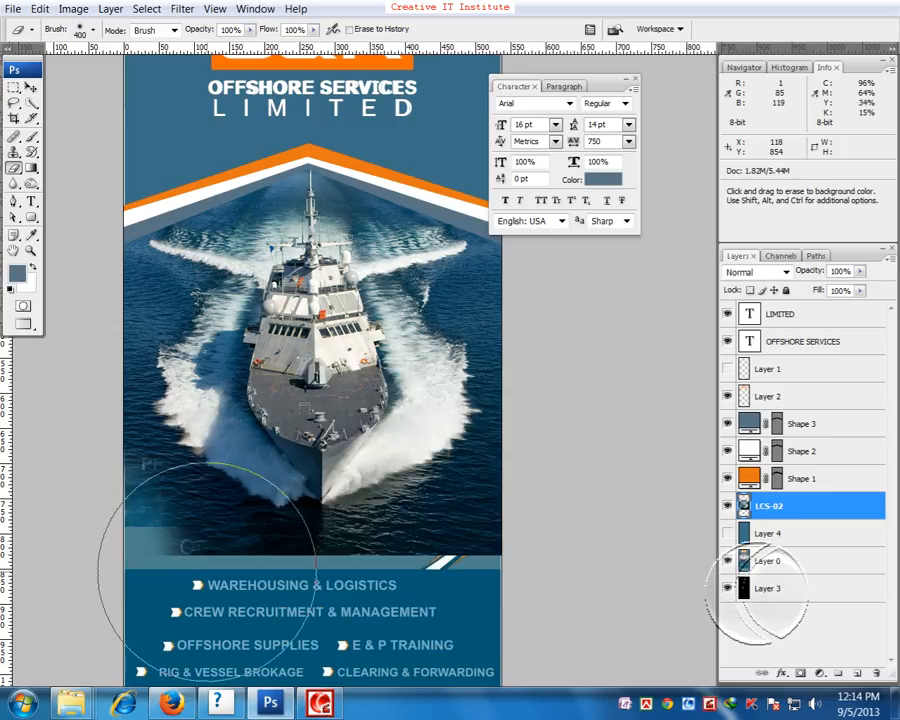
pyautogui.moveTo(206, 568)
pyautogui.mouseDown()
pyautogui.moveTo(97, 489)
pyautogui.moveTo(200, 656)
pyautogui.moveTo(371, 673)
pyautogui.moveTo(326, 648)
pyautogui.moveTo(366, 666)
pyautogui.moveTo(449, 656)
pyautogui.moveTo(416, 666)
pyautogui.moveTo(418, 653)
pyautogui.moveTo(440, 656)
pyautogui.moveTo(502, 580)
pyautogui.moveTo(486, 576)
pyautogui.moveTo(594, 528)
pyautogui.mouseUp()
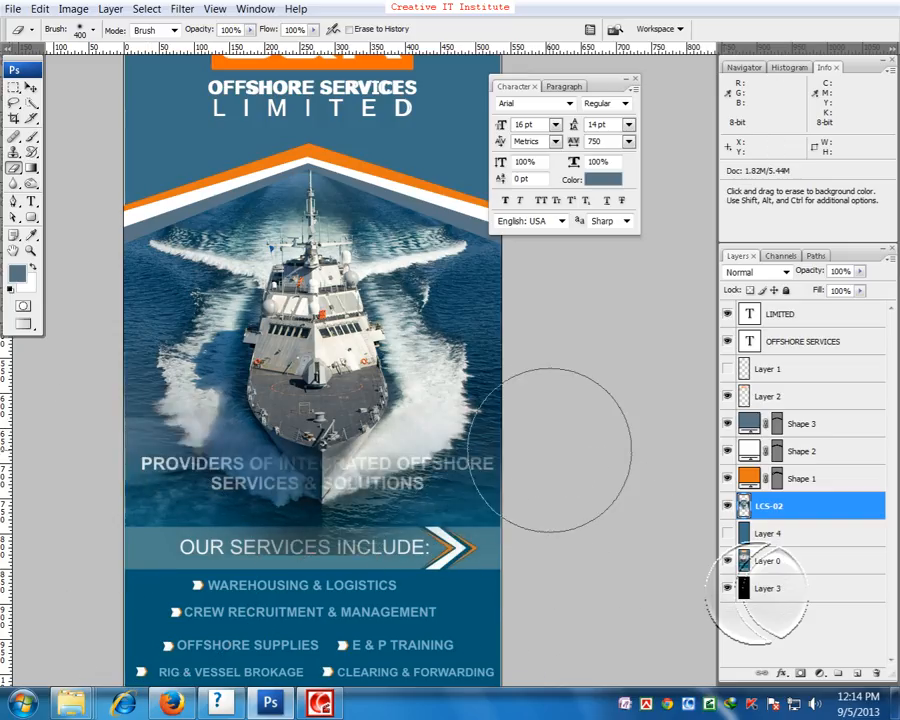
pyautogui.press('[')
pyautogui.press('[')
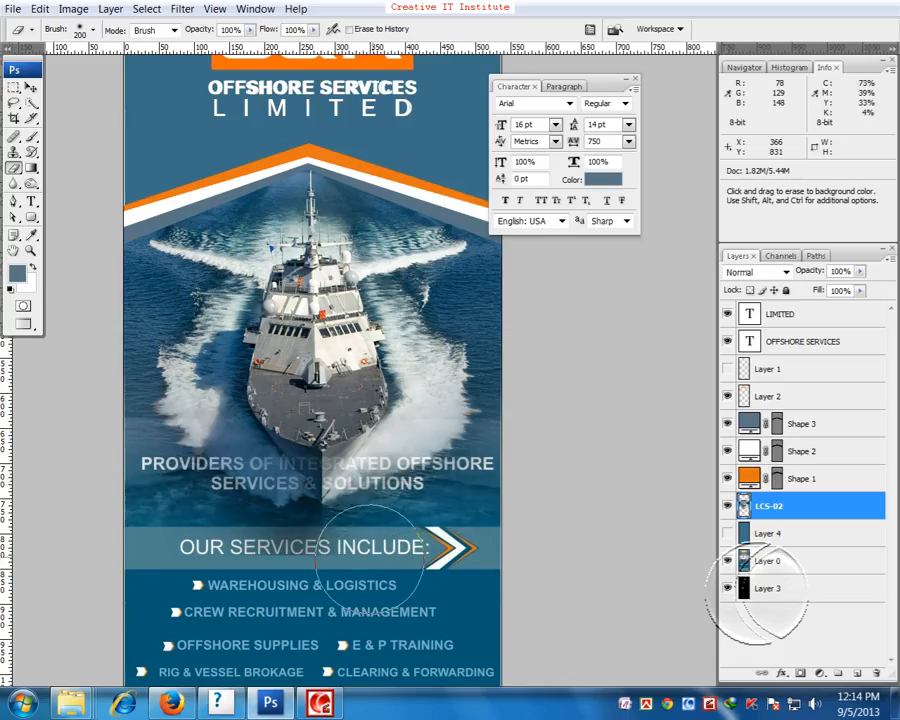
pyautogui.press(']')
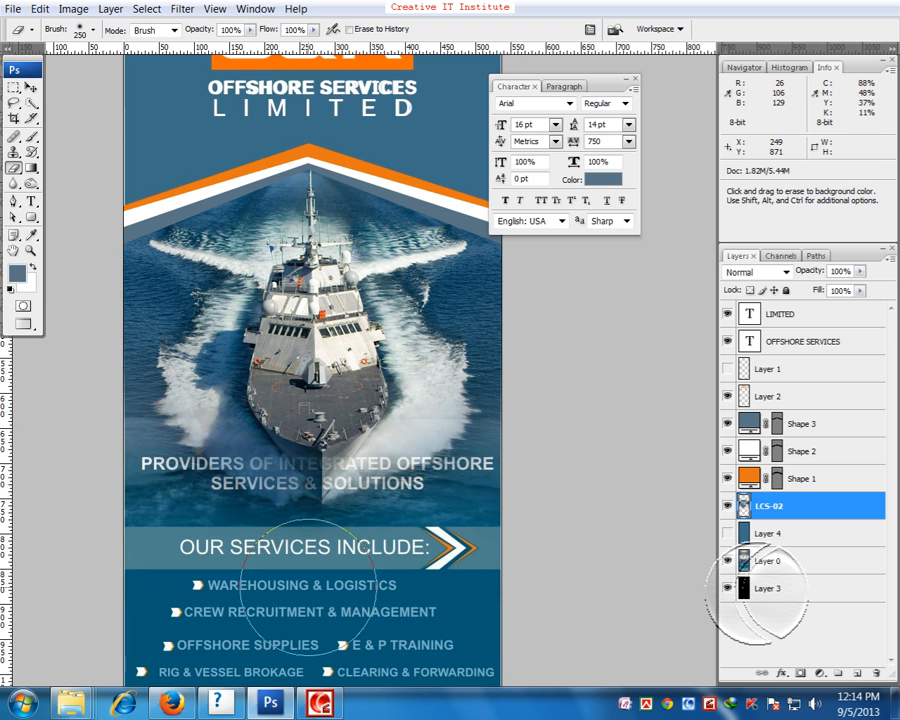
pyautogui.moveTo(310, 585); pyautogui.dragTo(389, 493)
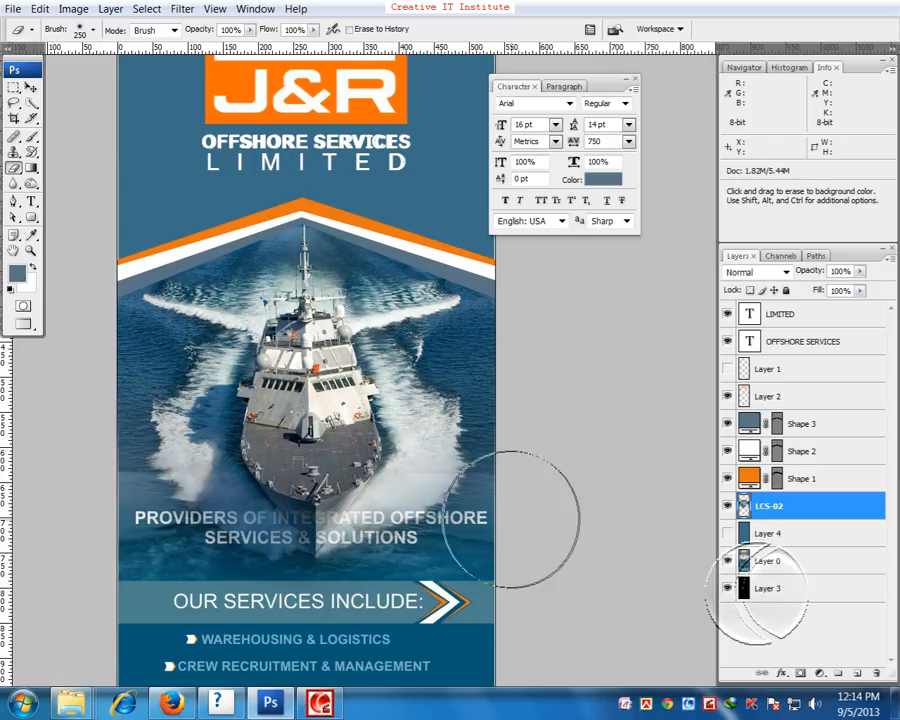
# - Switch to the Move tool and toggle the LCS-02 layer's visibility to compare both ship images, ending with the layer hidden
pyautogui.click(31, 87)
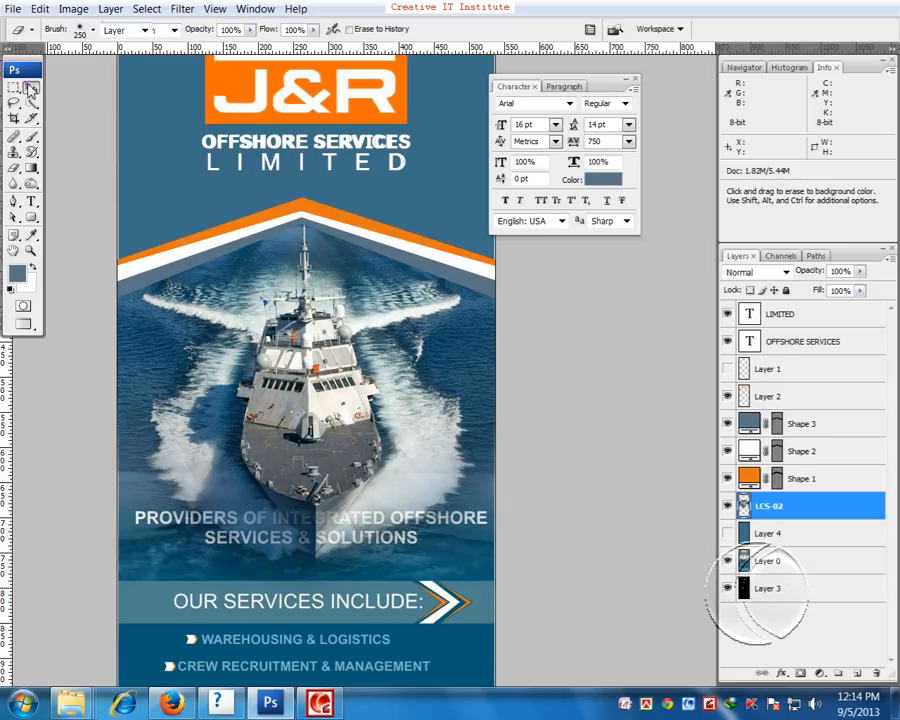
pyautogui.click(728, 507)
pyautogui.click(728, 507)
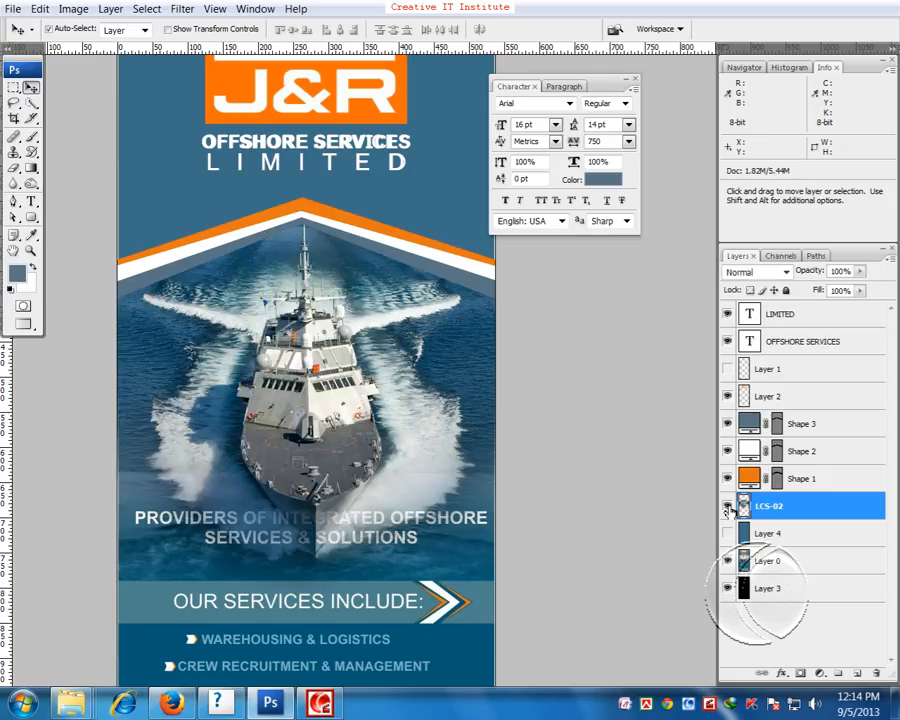
pyautogui.click(728, 507)
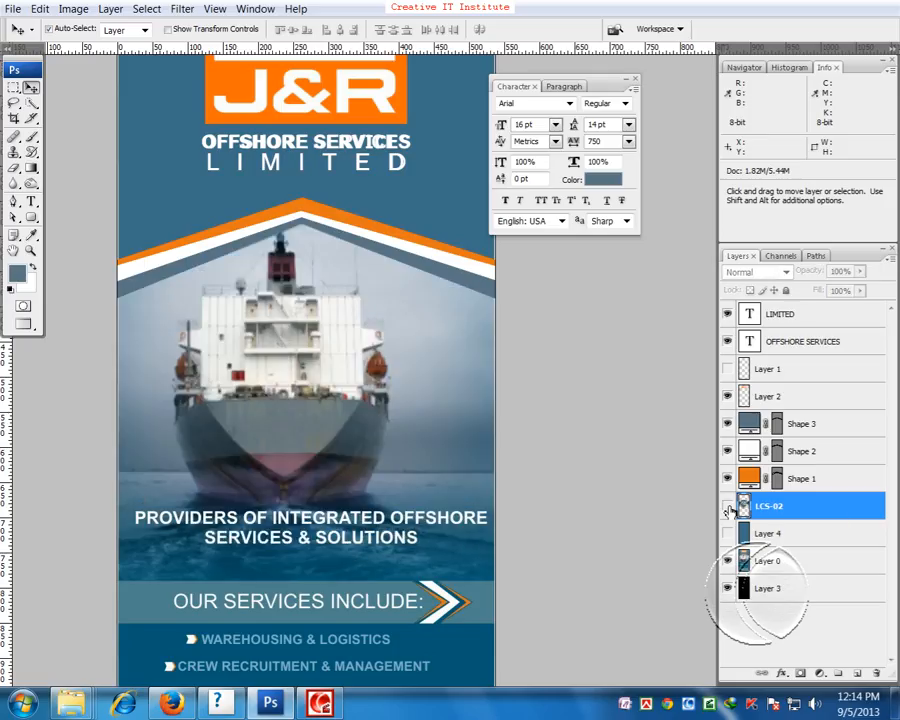
pyautogui.click(728, 507)
pyautogui.click(728, 507)
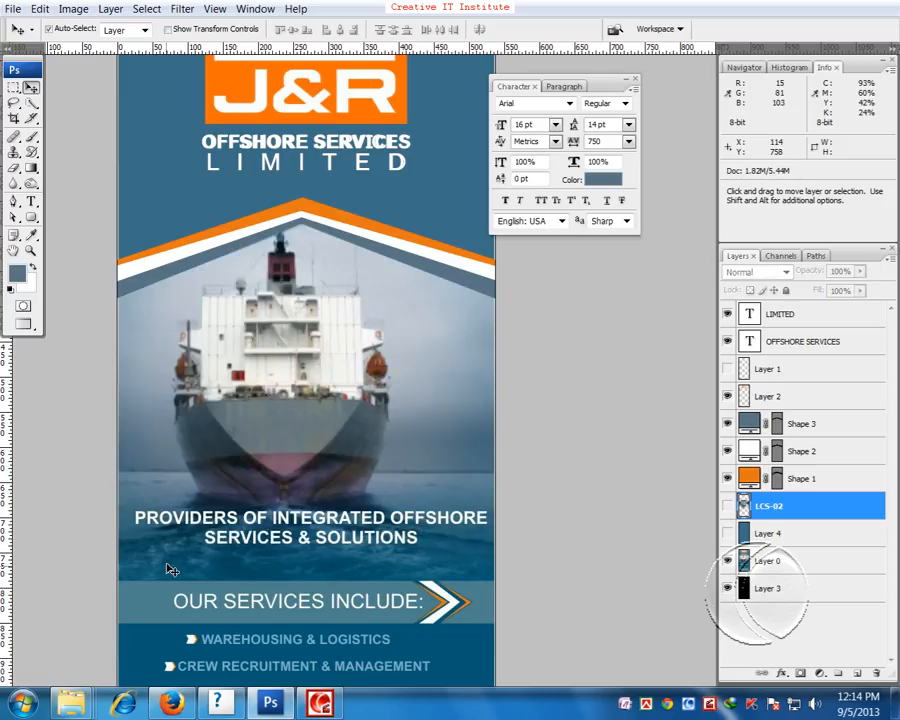
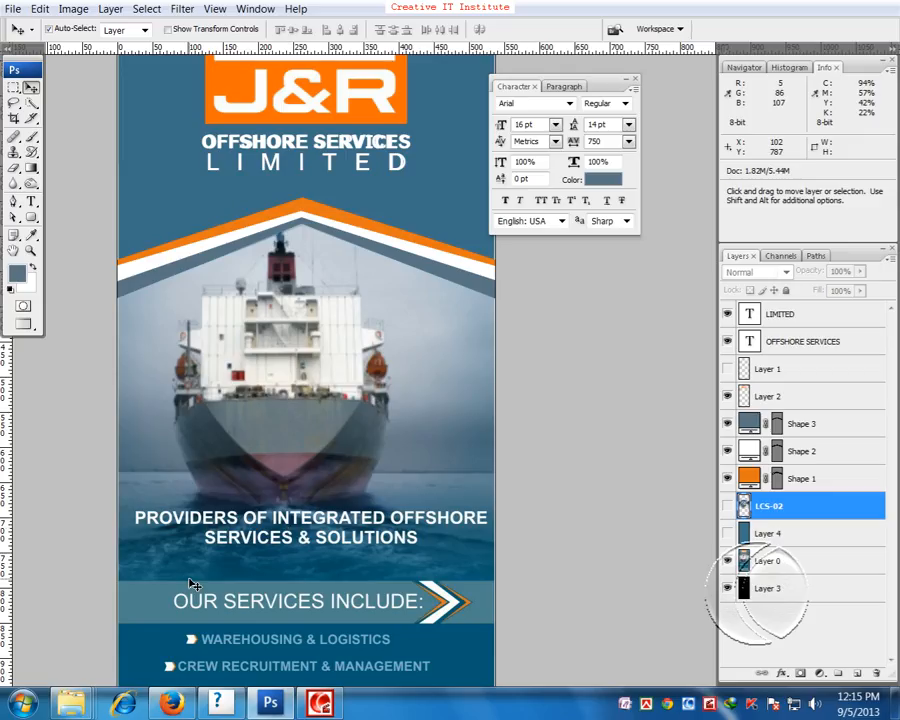
pyautogui.click(326, 699)
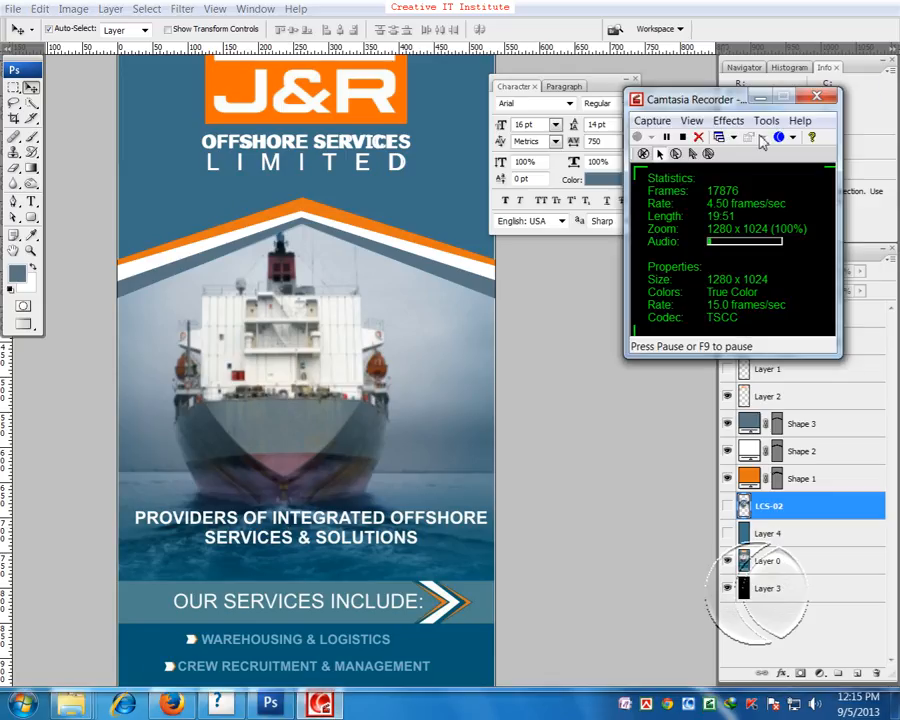
pyautogui.click(667, 138)
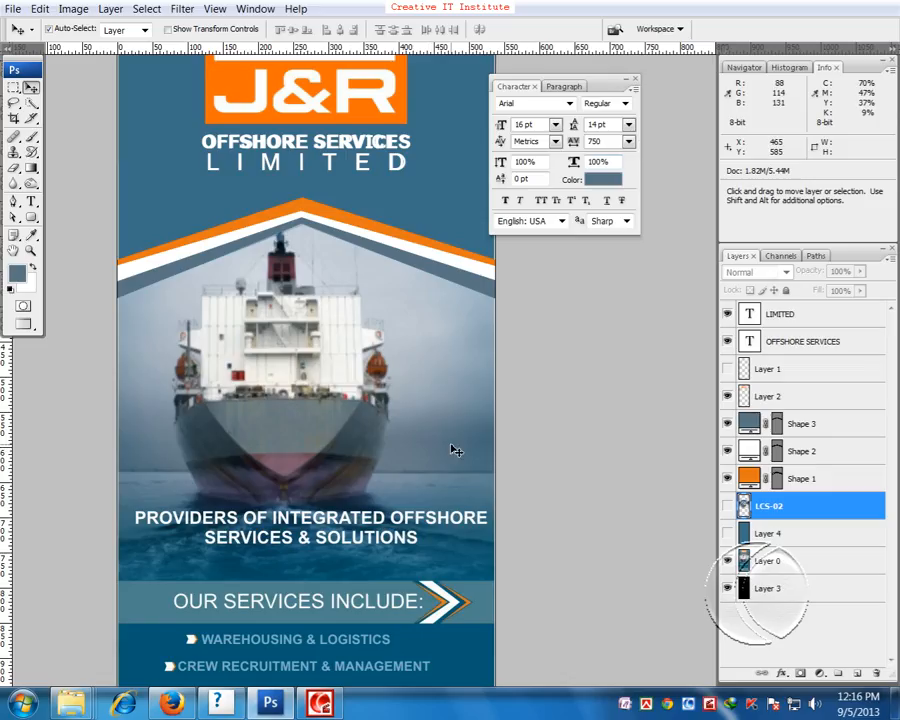
pyautogui.scroll(-3, 442, 390)
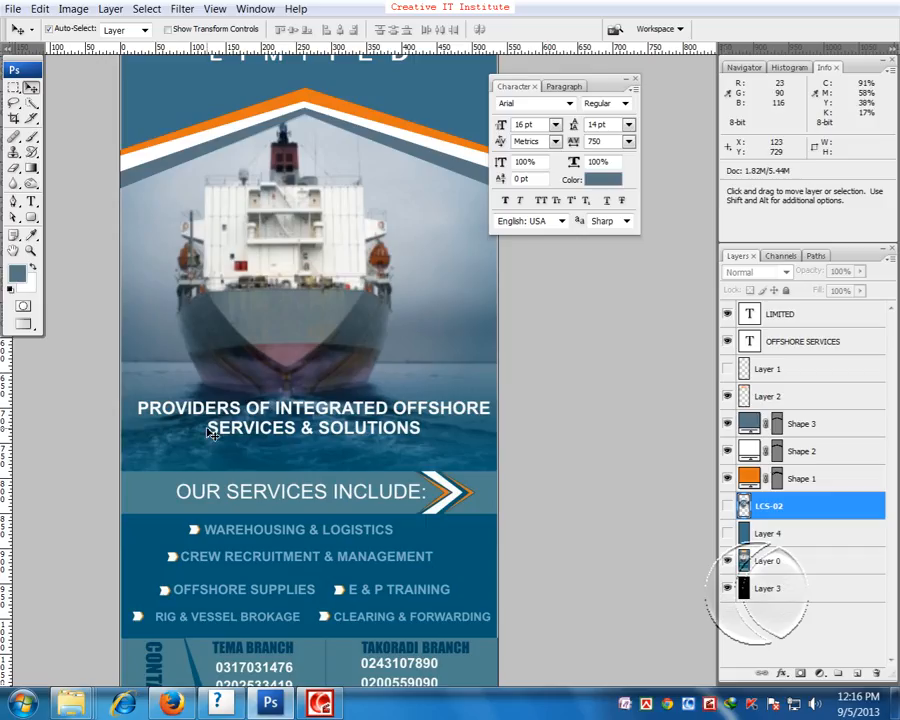
pyautogui.click(328, 707)
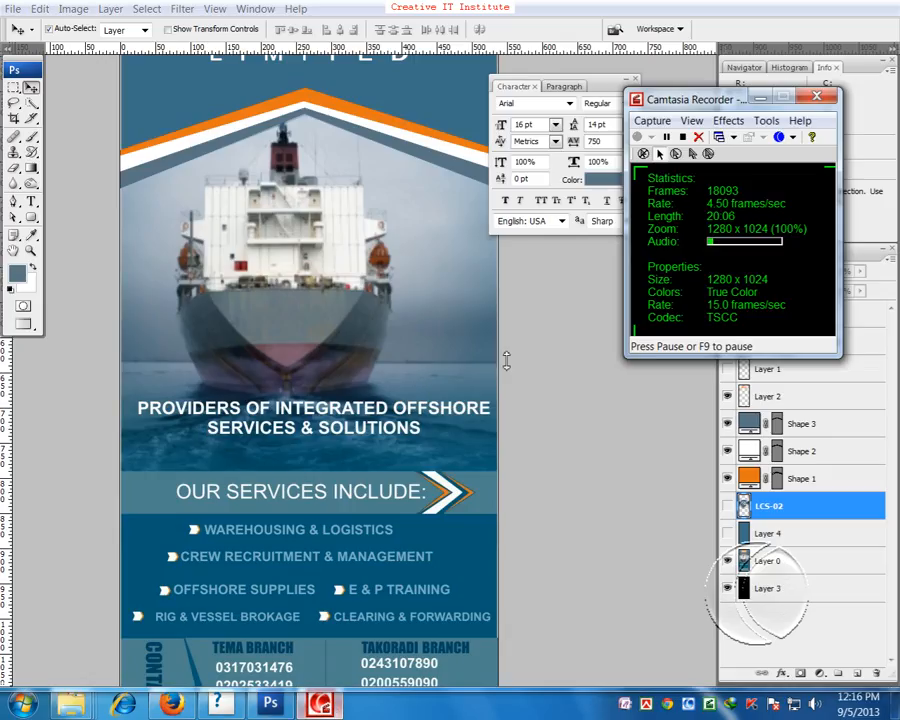
pyautogui.click(667, 139)
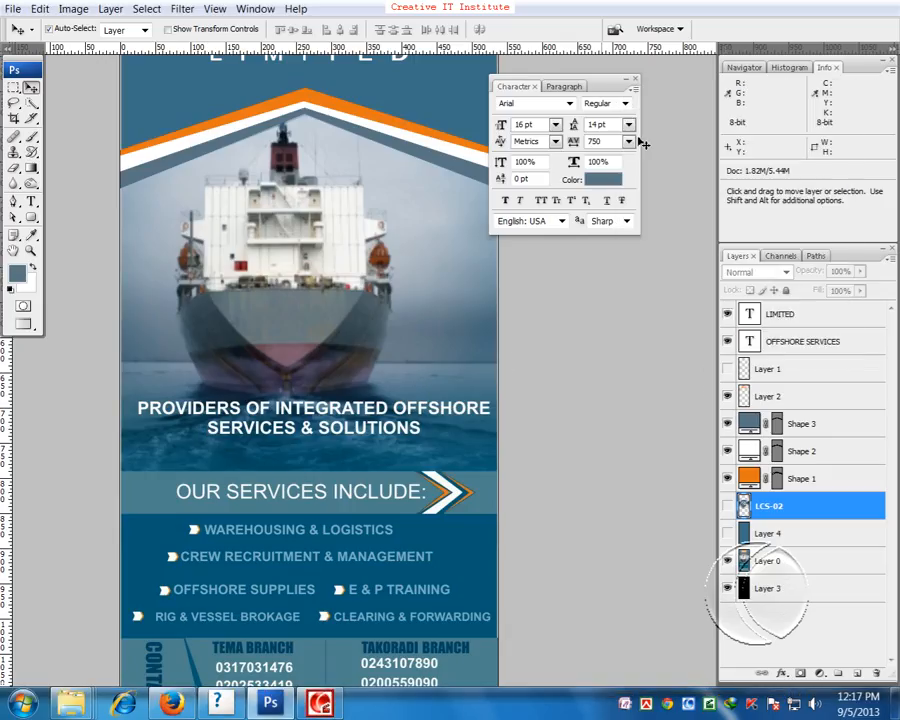
pyautogui.click(603, 332)
pyautogui.press('space')
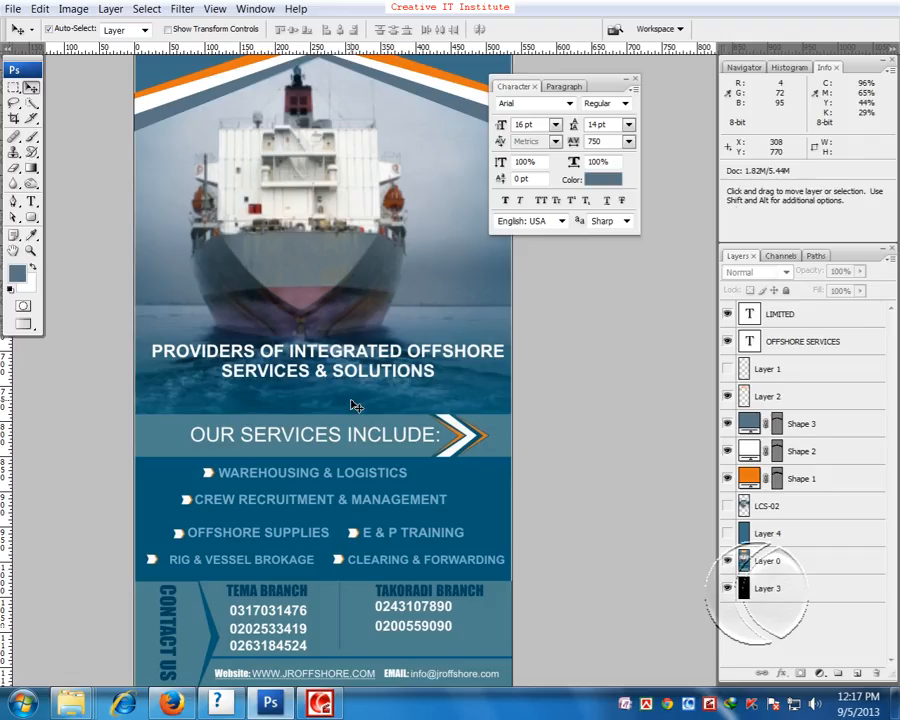
pyautogui.press('space')
pyautogui.moveTo(447, 425)
pyautogui.mouseDown()
pyautogui.moveTo(443, 452)
pyautogui.moveTo(462, 446)
pyautogui.moveTo(460, 416)
pyautogui.mouseUp()
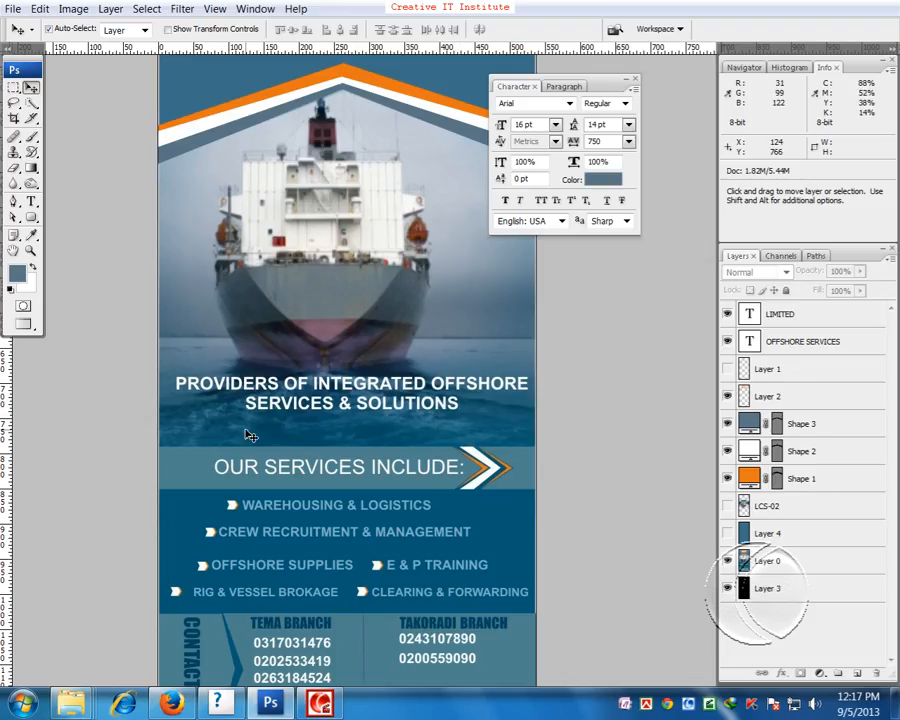
# - Start a text layer over the water beside the ship's bow, with white text colour and Arial Bold
pyautogui.press('t')
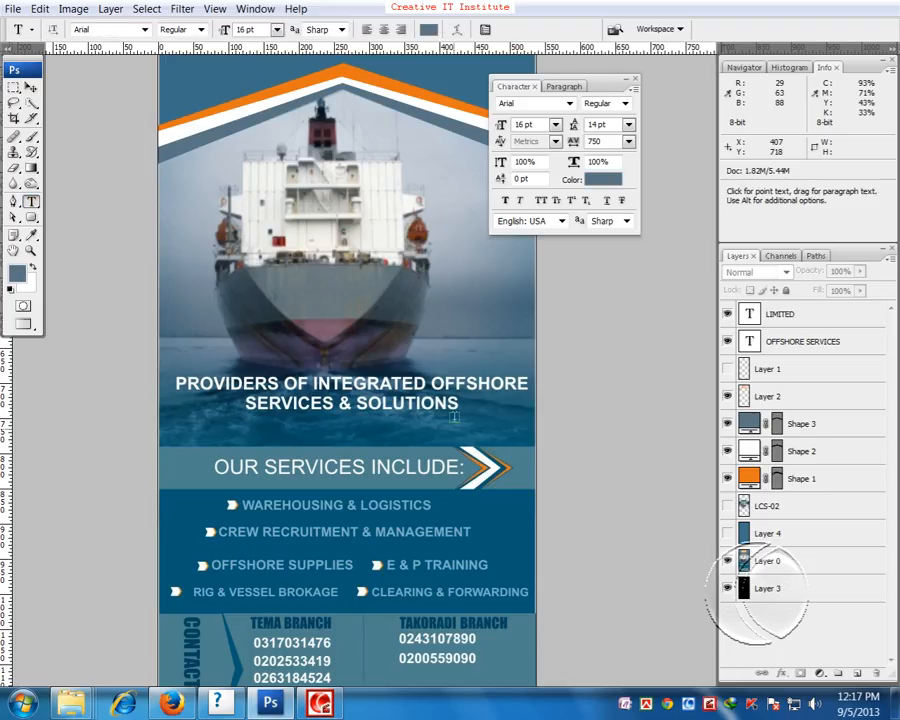
pyautogui.click(187, 331)
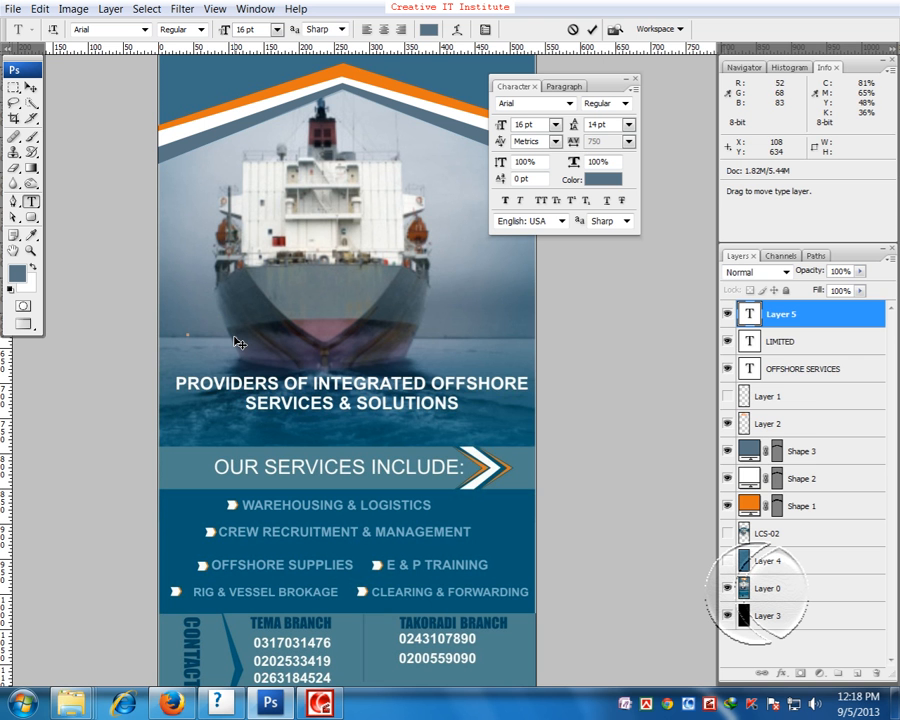
pyautogui.click(429, 29)
pyautogui.moveTo(484, 342); pyautogui.dragTo(376, 231)
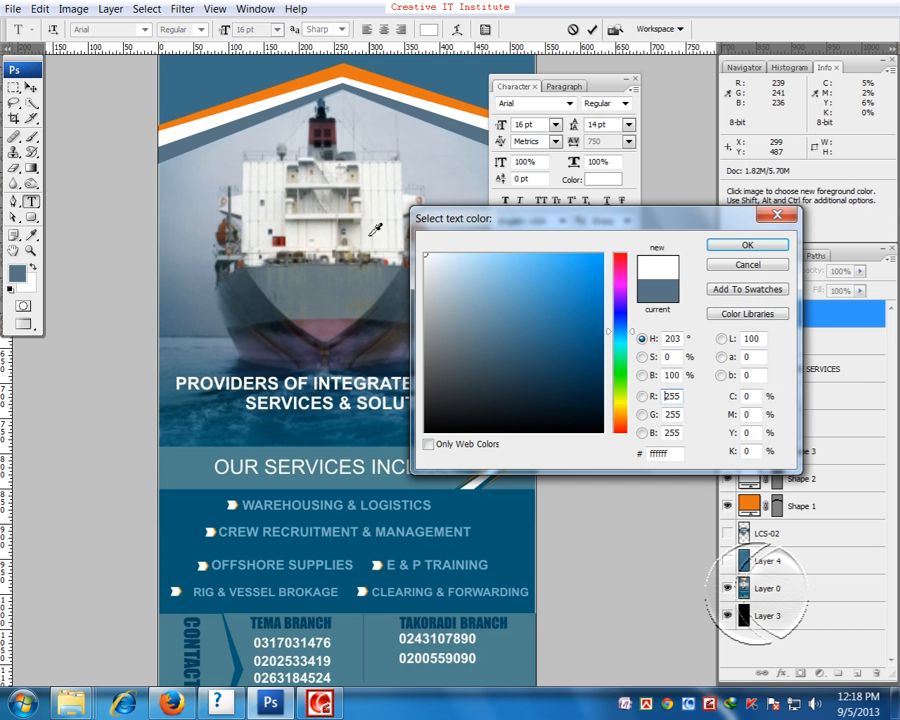
pyautogui.press('Return')
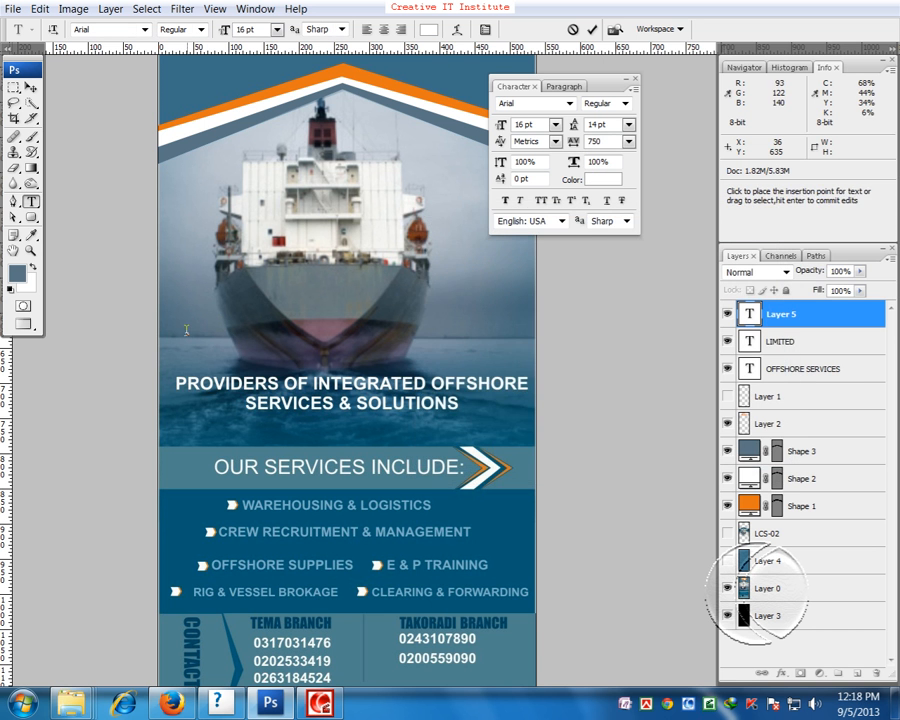
pyautogui.click(200, 29)
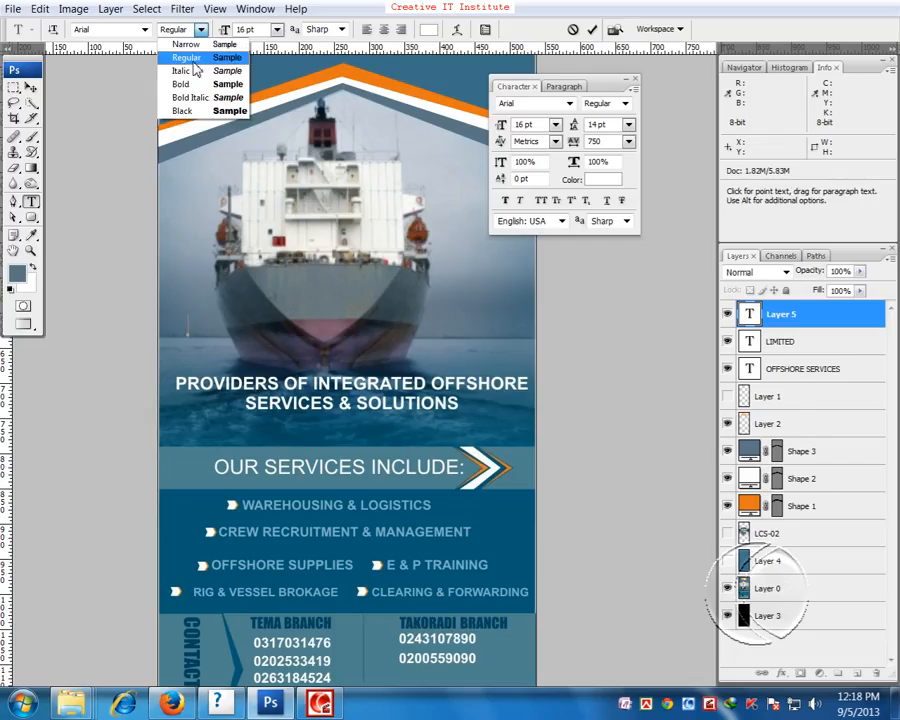
pyautogui.click(188, 84)
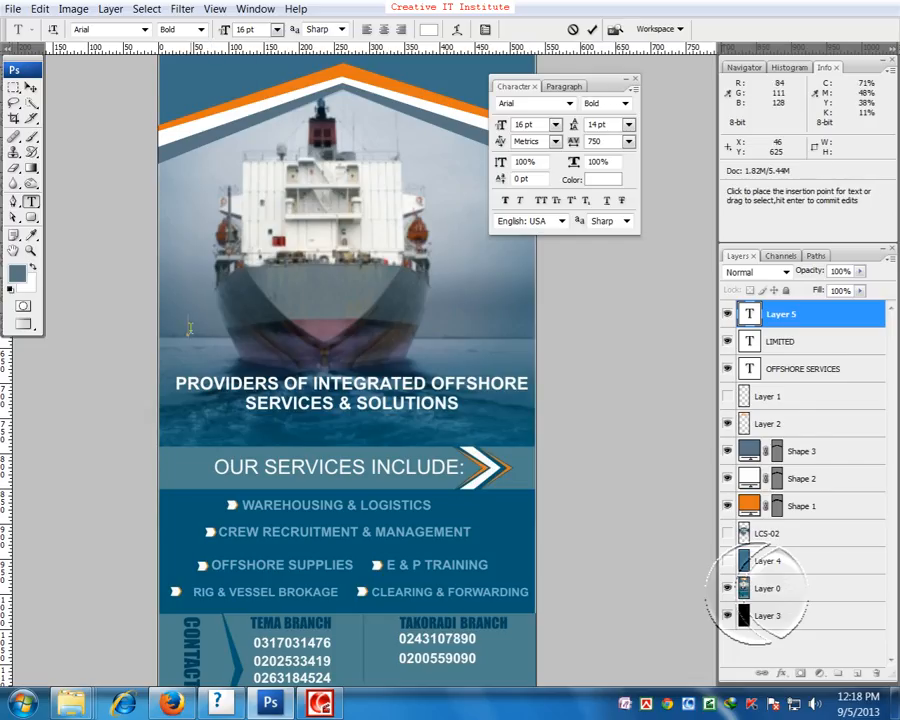
# - Enter the text PROVIDERS and set its tracking to 0 and its size to 12 pt
pyautogui.write('P')
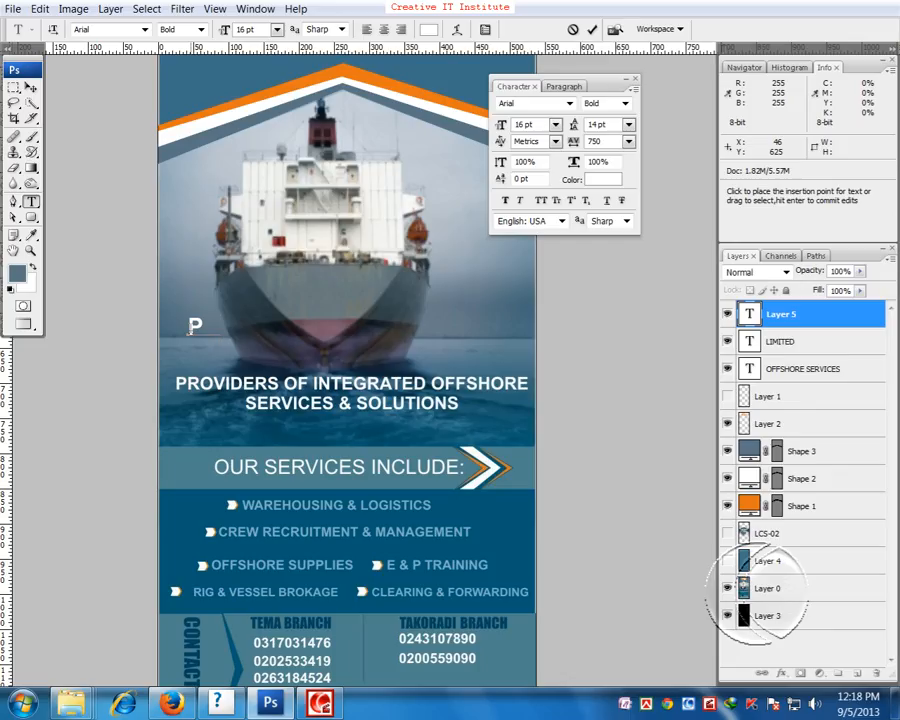
pyautogui.write('RO')
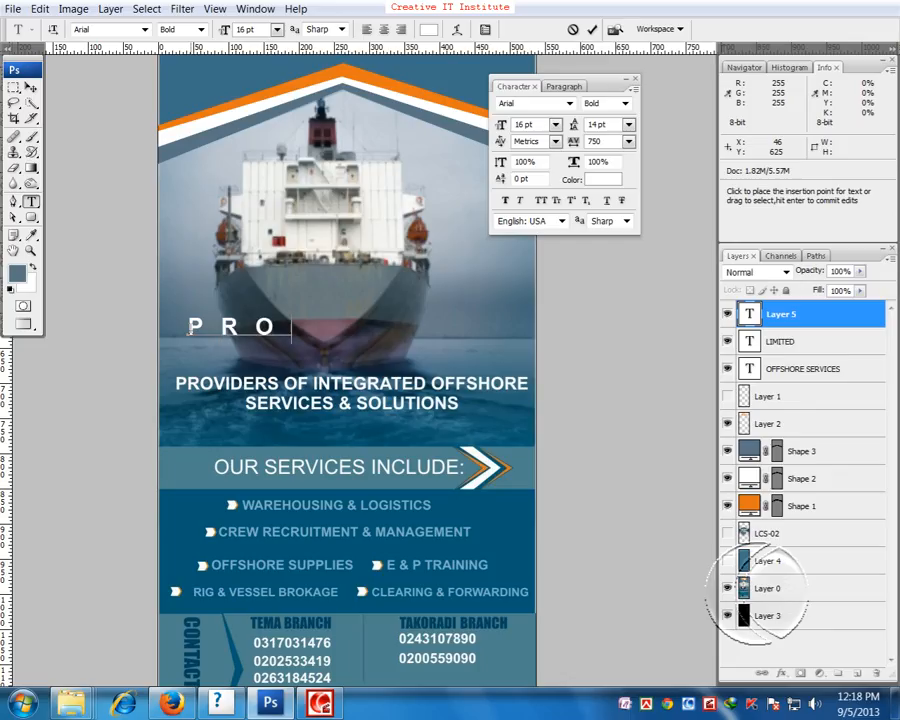
pyautogui.write('VIDE')
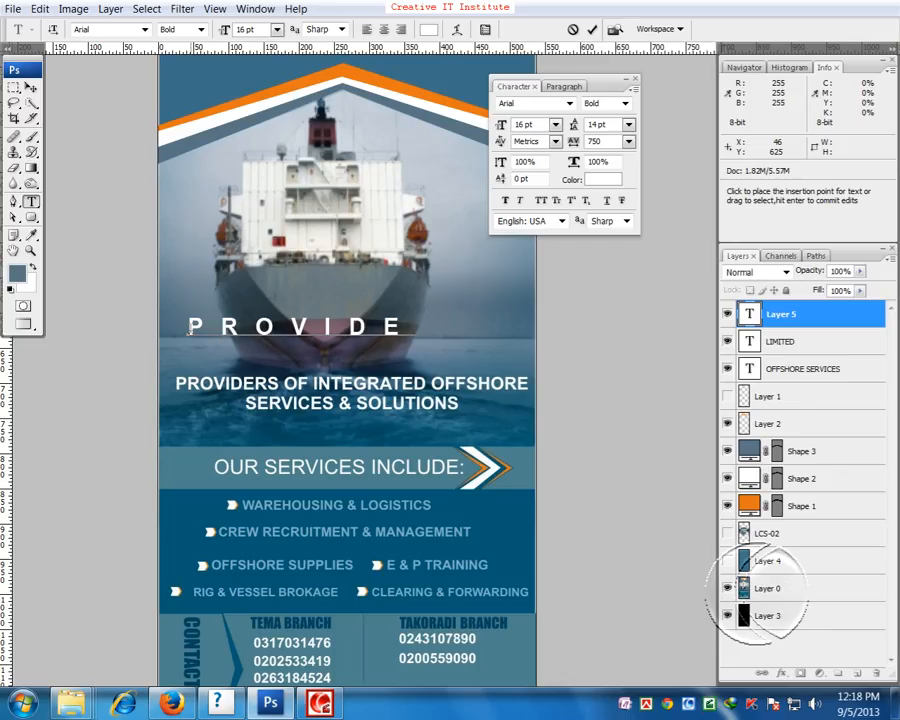
pyautogui.write('RS')
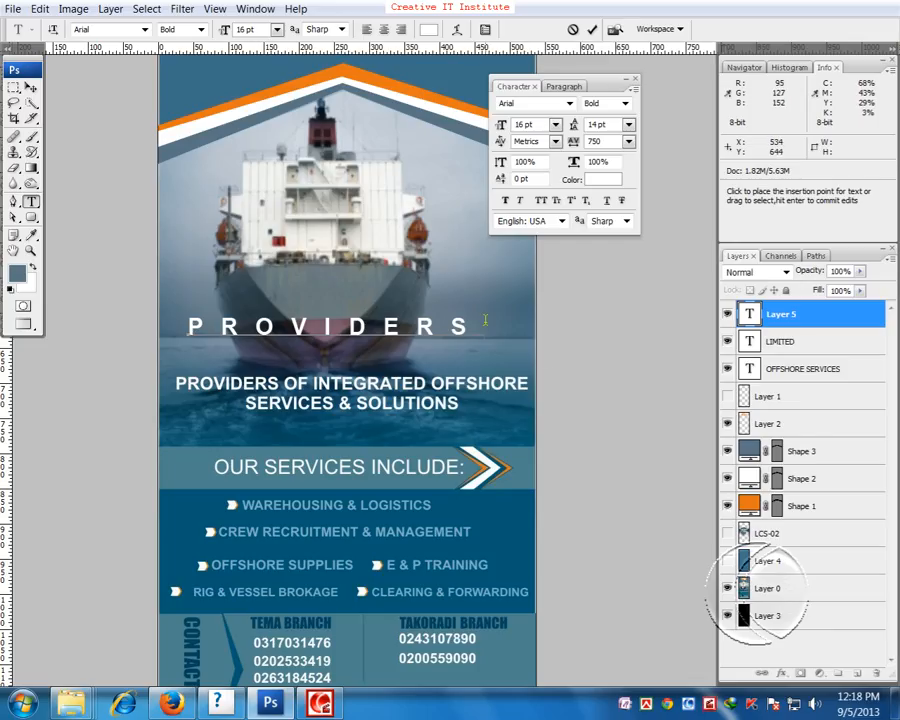
pyautogui.moveTo(474, 326); pyautogui.dragTo(350, 274)
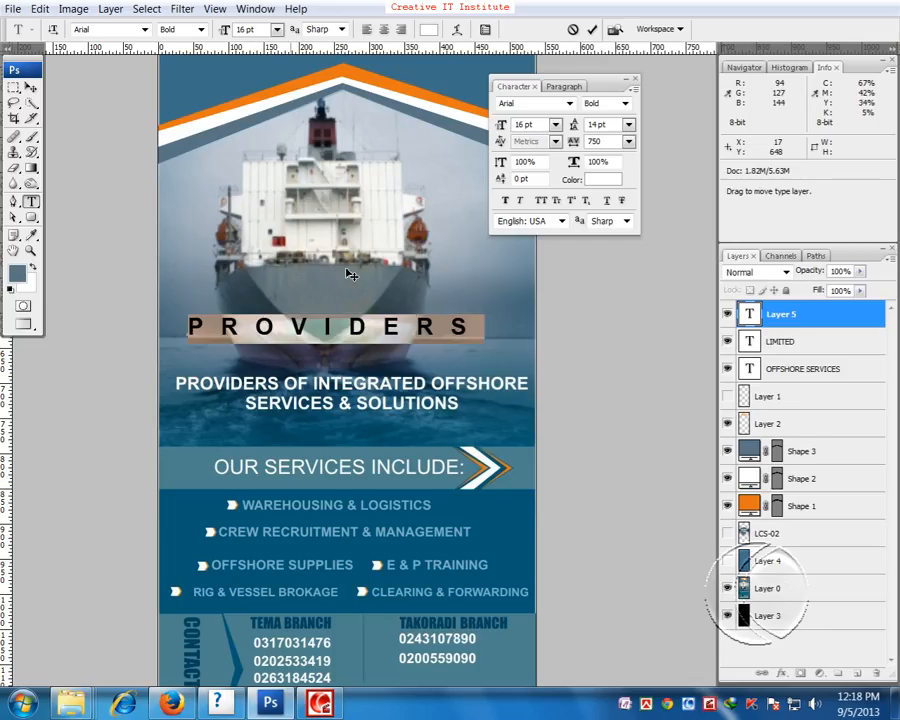
pyautogui.click(595, 142)
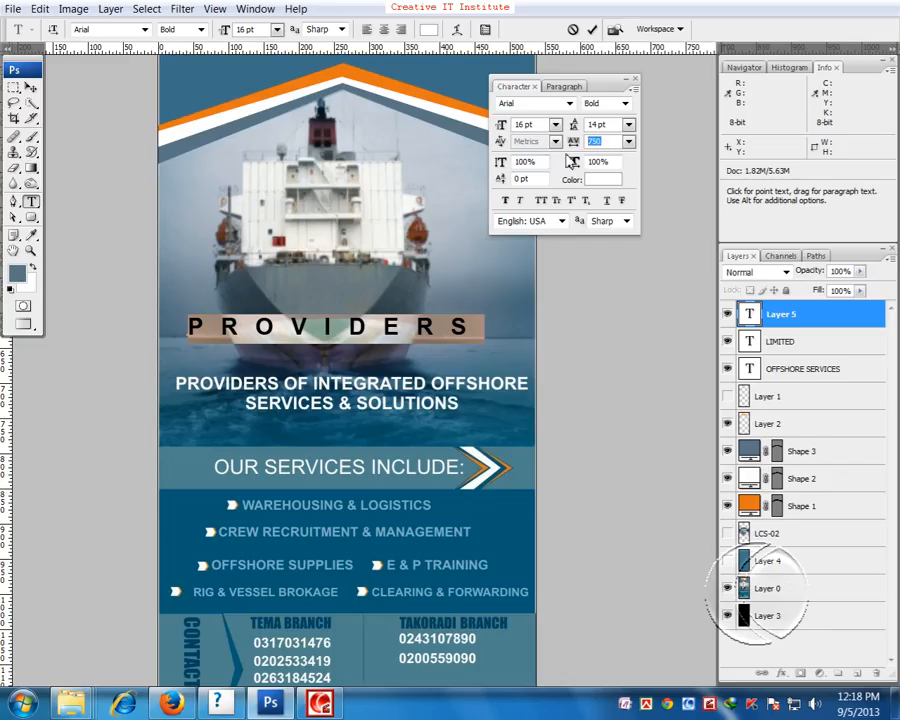
pyautogui.write('0')
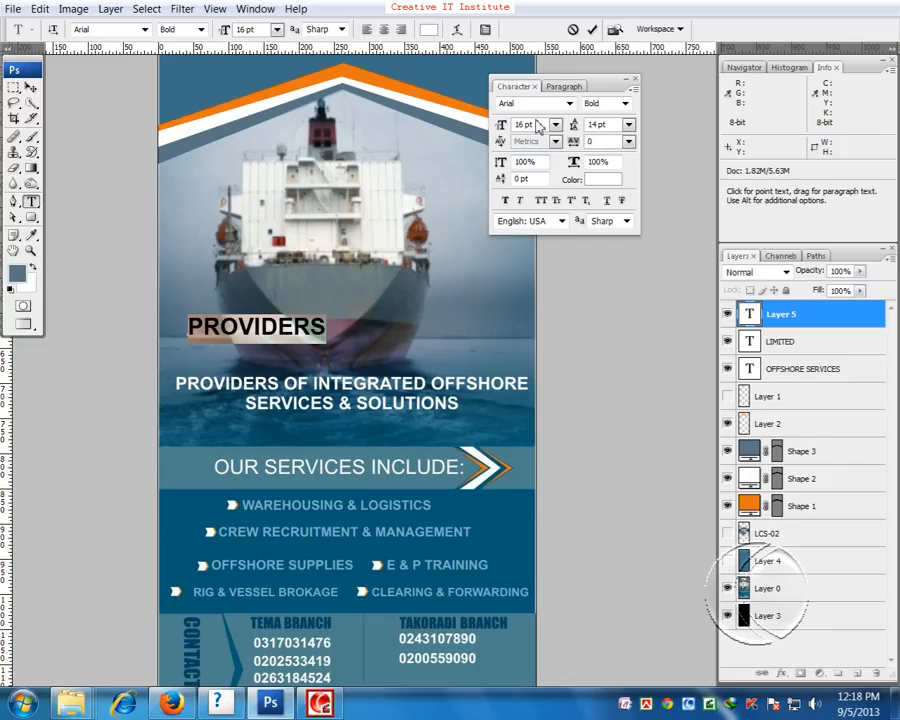
pyautogui.click(540, 123)
pyautogui.write('12')
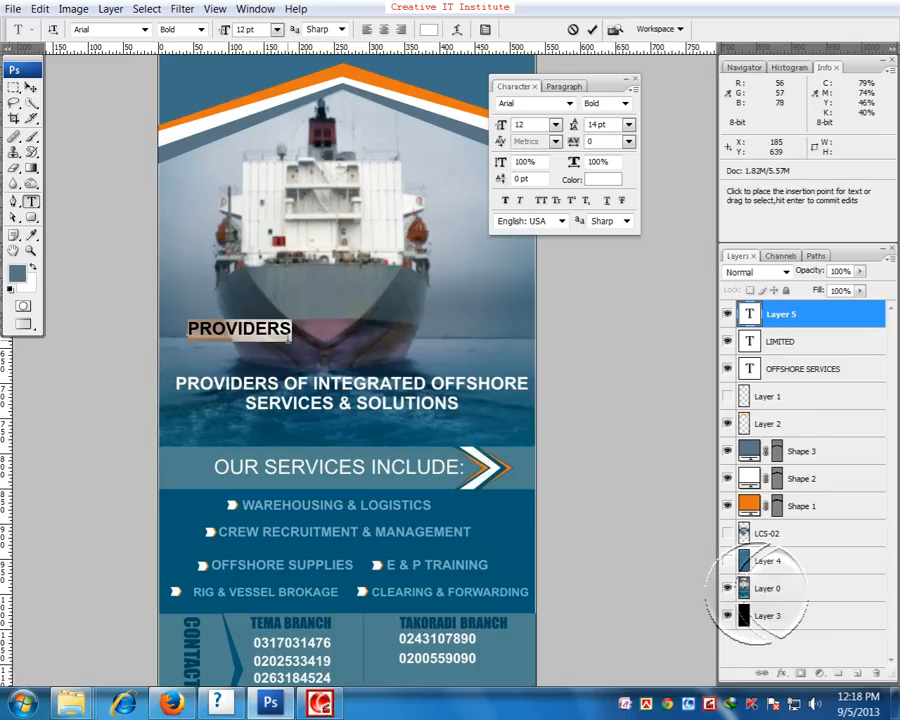
# - Complete the text as "PROVIDERS OF Integrated offshore services & Solution" and format it in all caps
pyautogui.click(291, 330)
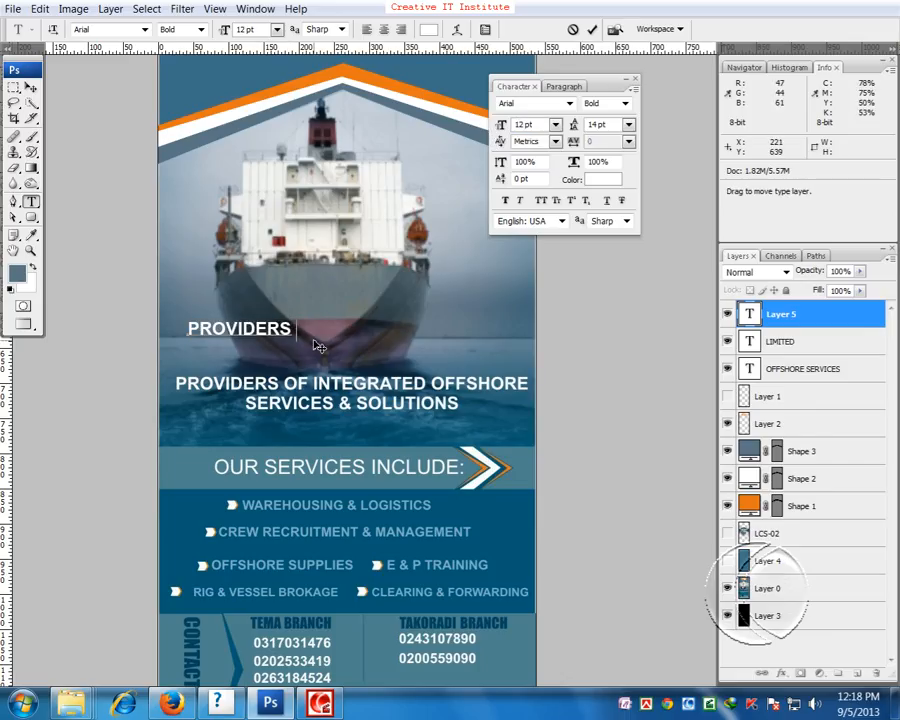
pyautogui.write('OF I')
pyautogui.write('nte')
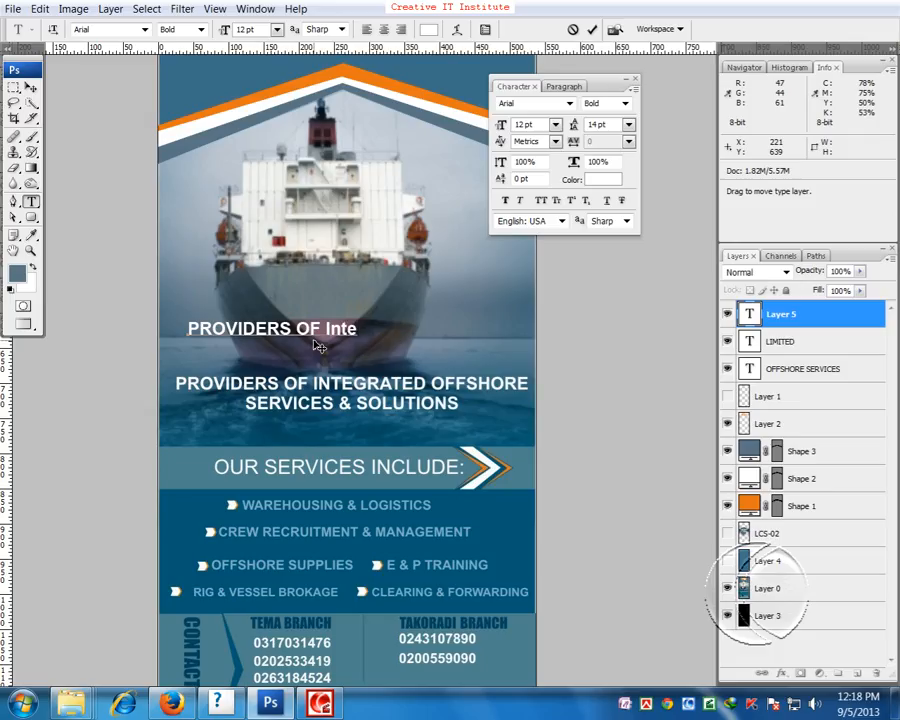
pyautogui.write('gr ated')
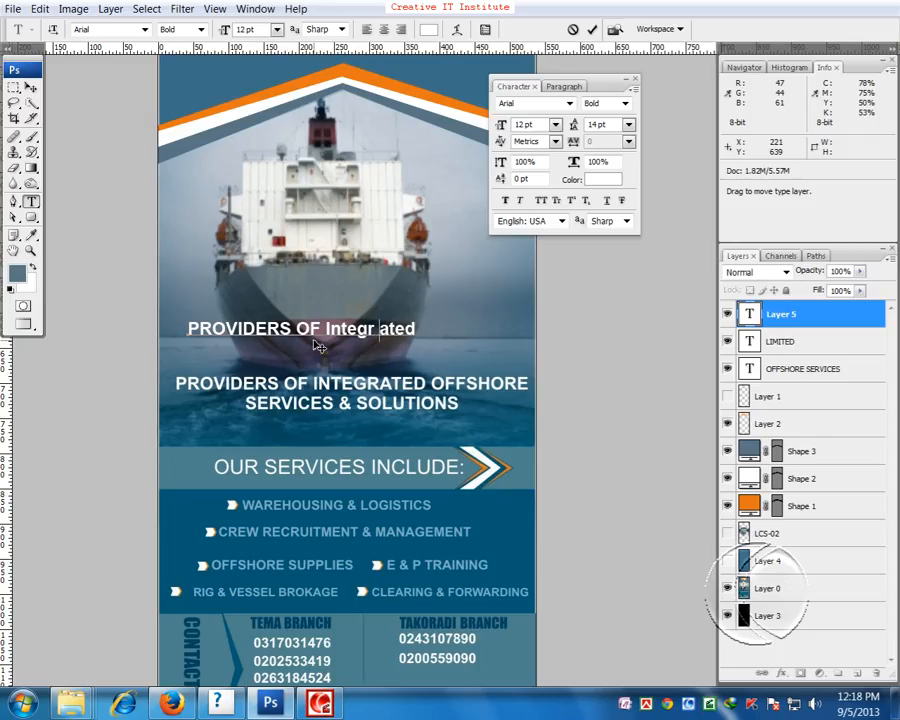
pyautogui.press('BackSpace')
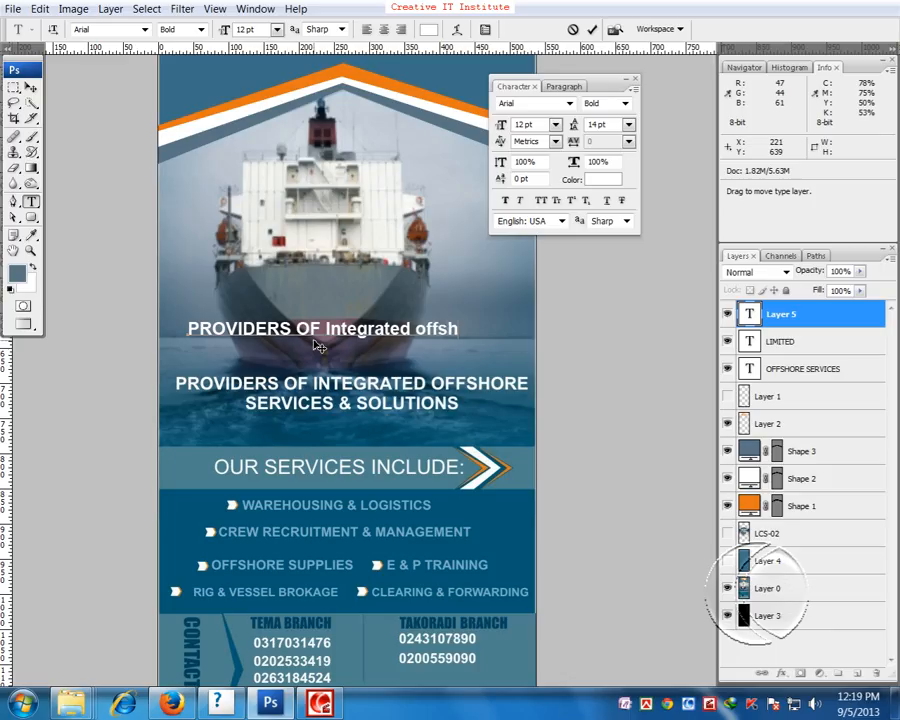
pyautogui.write('ore service')
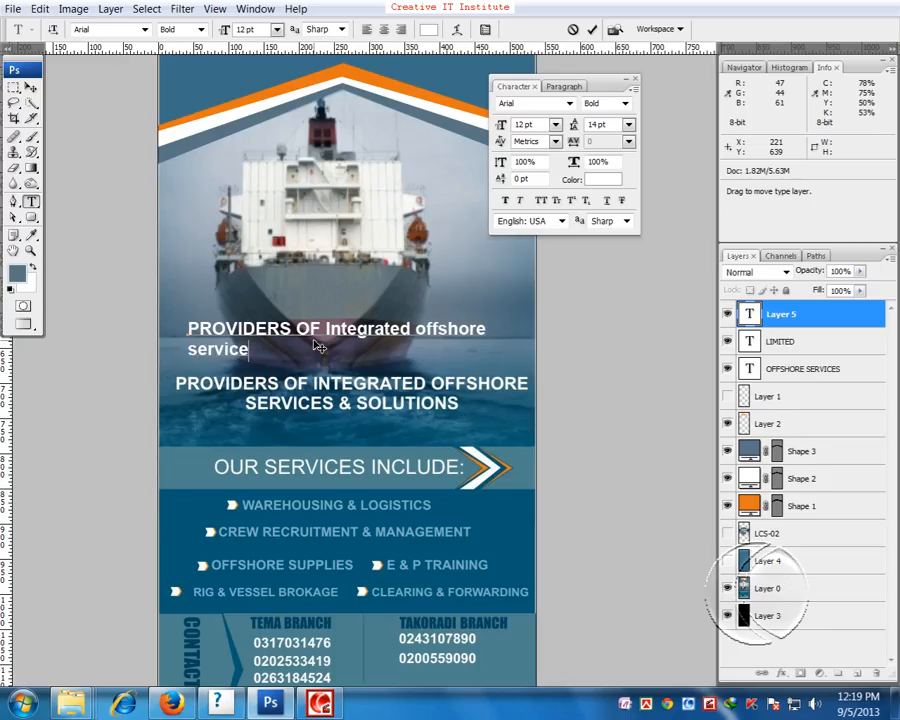
pyautogui.write('s & Sol')
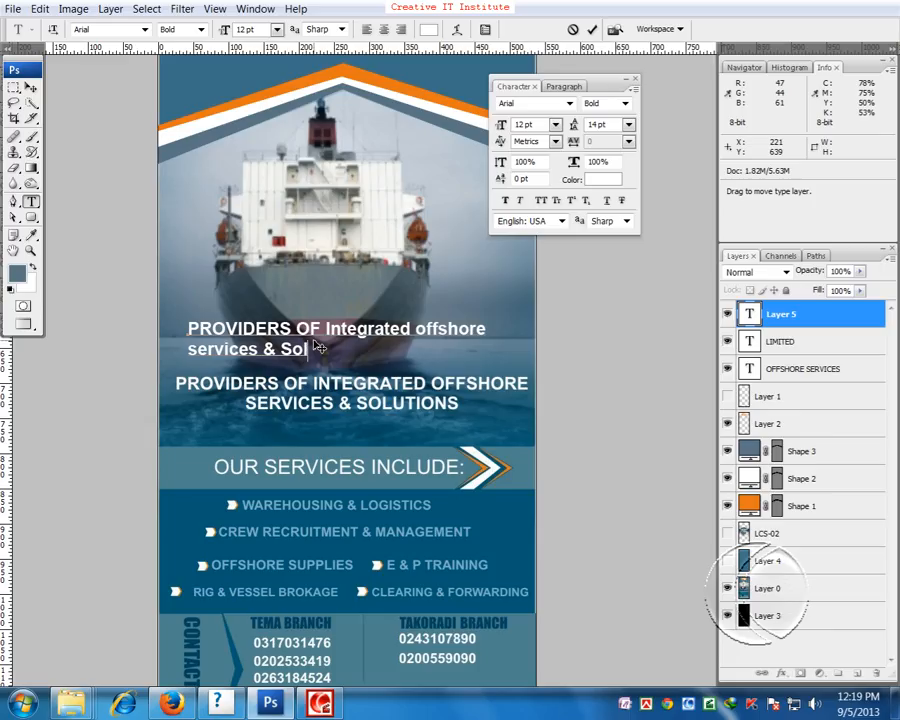
pyautogui.write('ution')
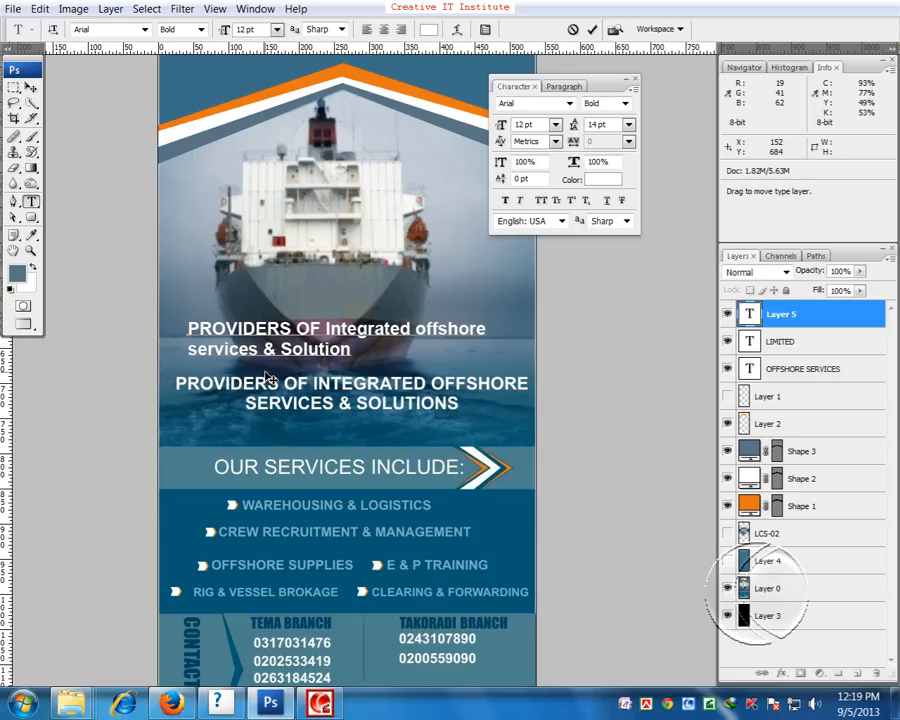
pyautogui.moveTo(352, 350); pyautogui.dragTo(171, 327)
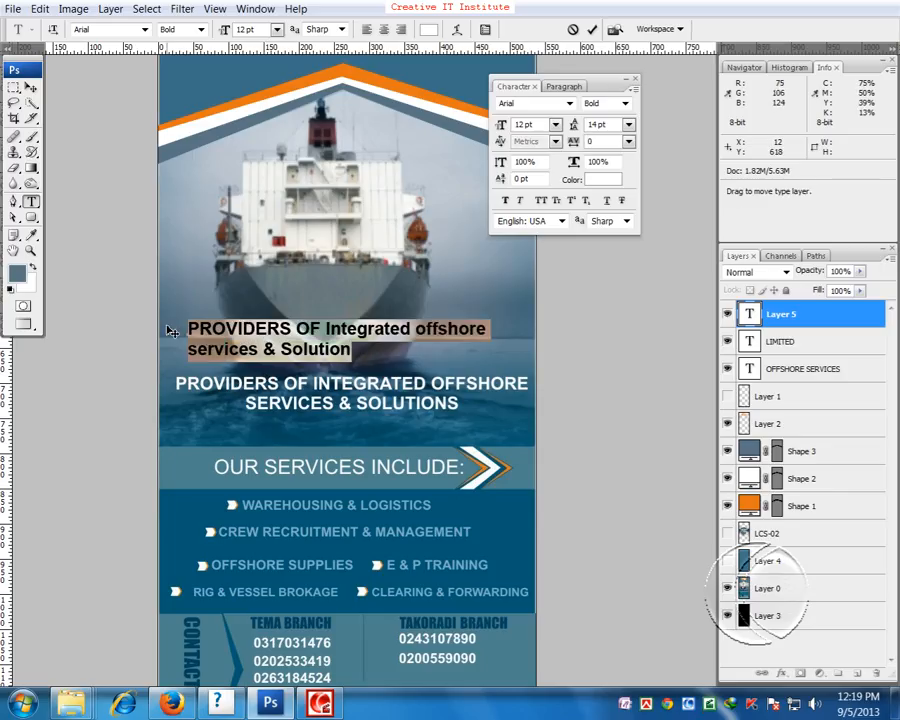
pyautogui.click(541, 202)
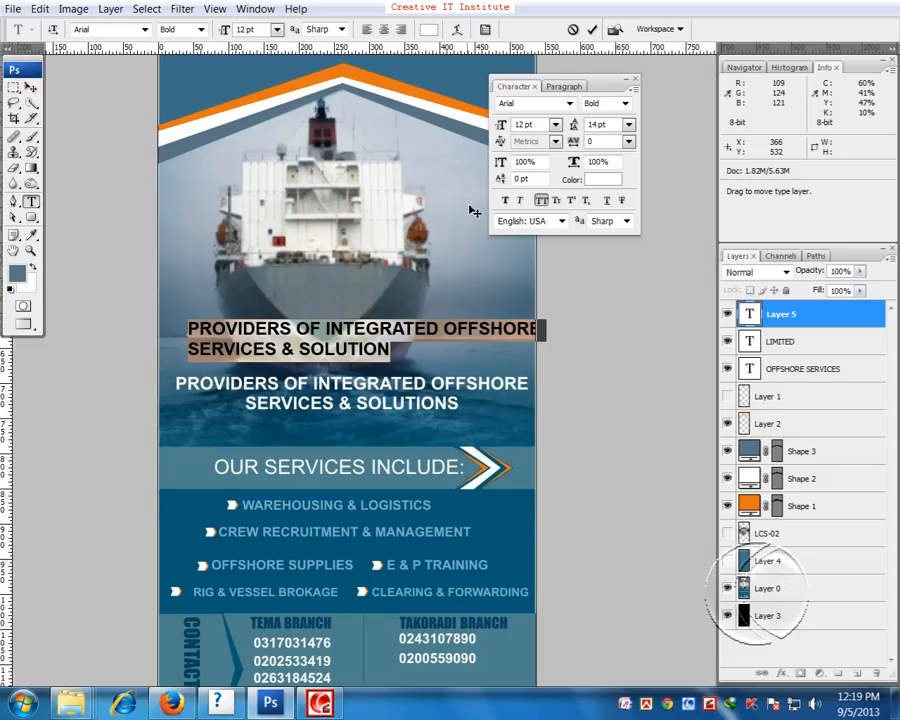
# - Centre the new tagline's text and move it over the artwork's original tagline below the ship
pyautogui.click(564, 87)
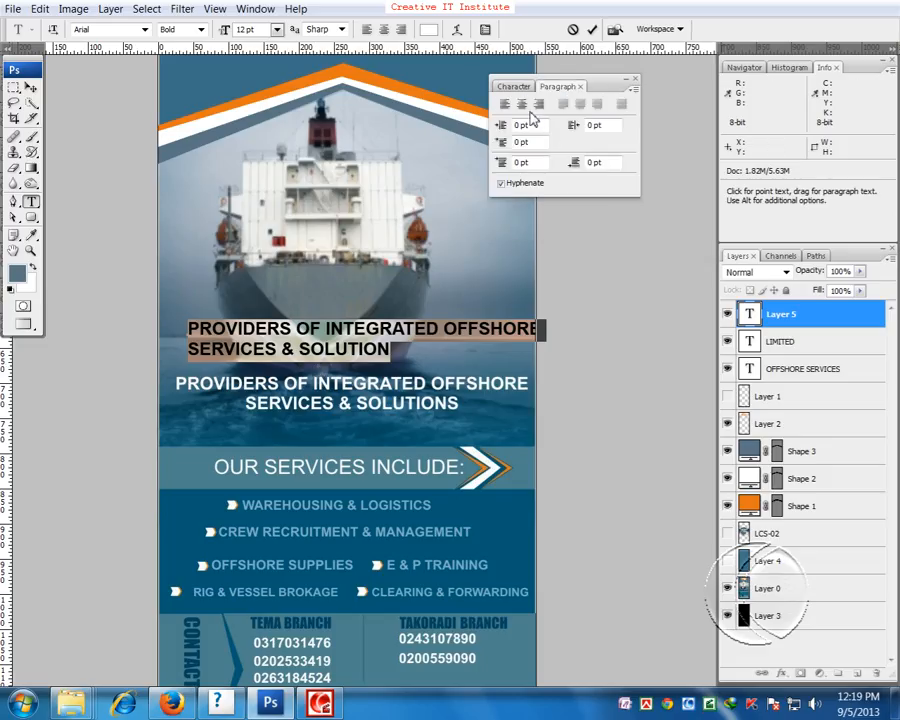
pyautogui.click(521, 105)
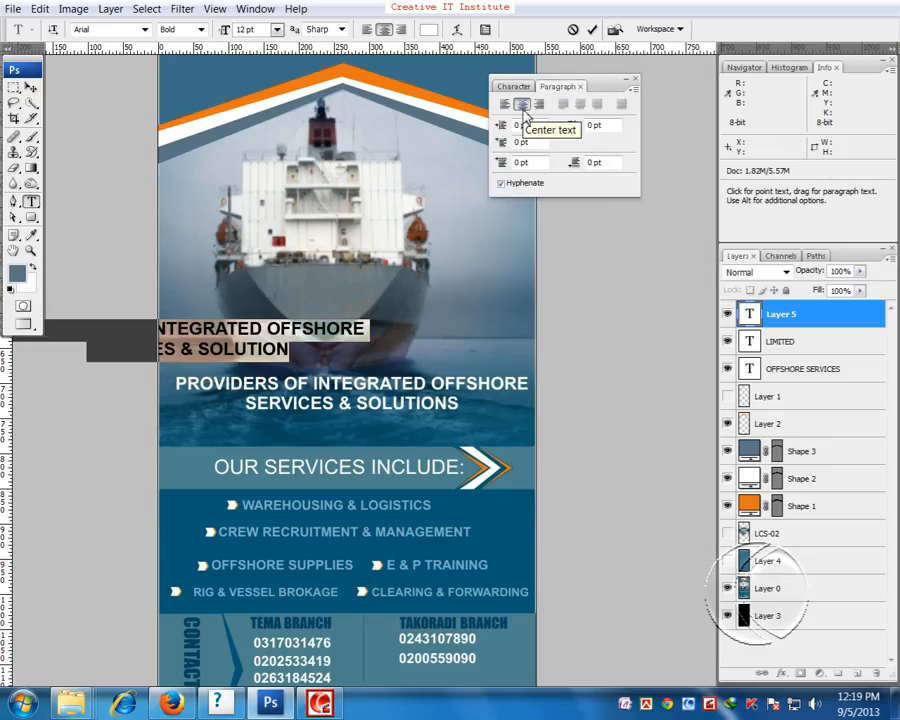
pyautogui.click(31, 88)
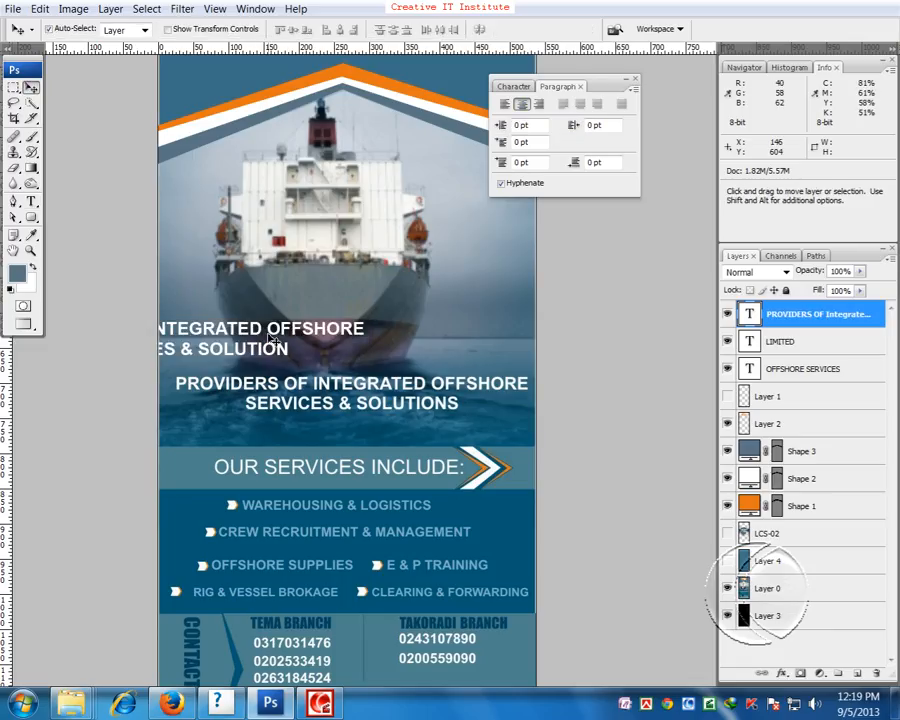
pyautogui.moveTo(271, 334); pyautogui.dragTo(428, 390)
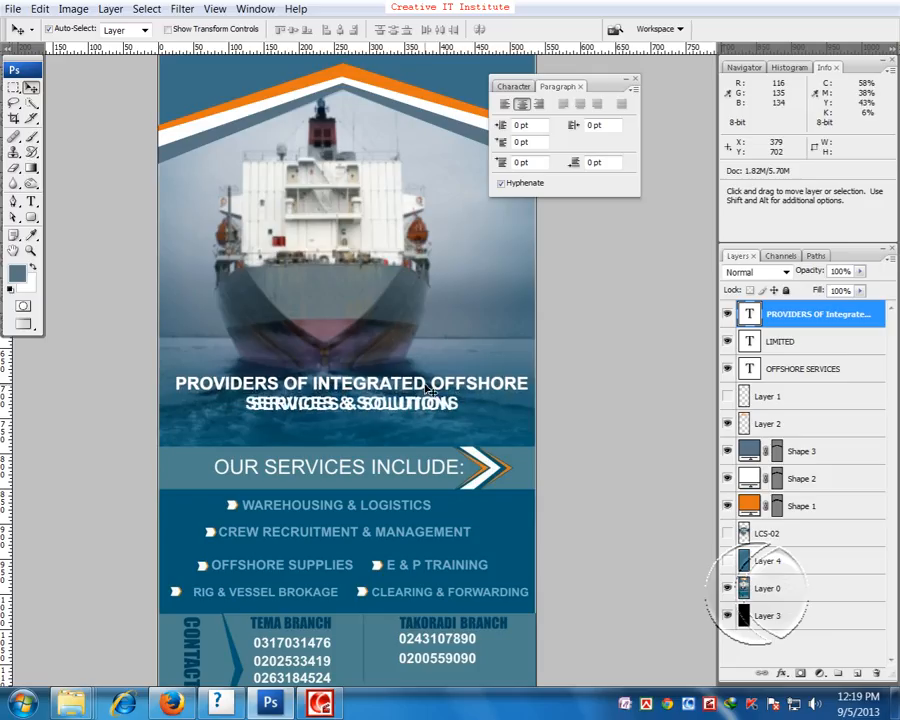
# - On a new layer, select the full-width OUR SERVICES INCLUDE band, fill it with the teal sampled from the artwork, and deselect
pyautogui.moveTo(605, 488); pyautogui.dragTo(606, 401)
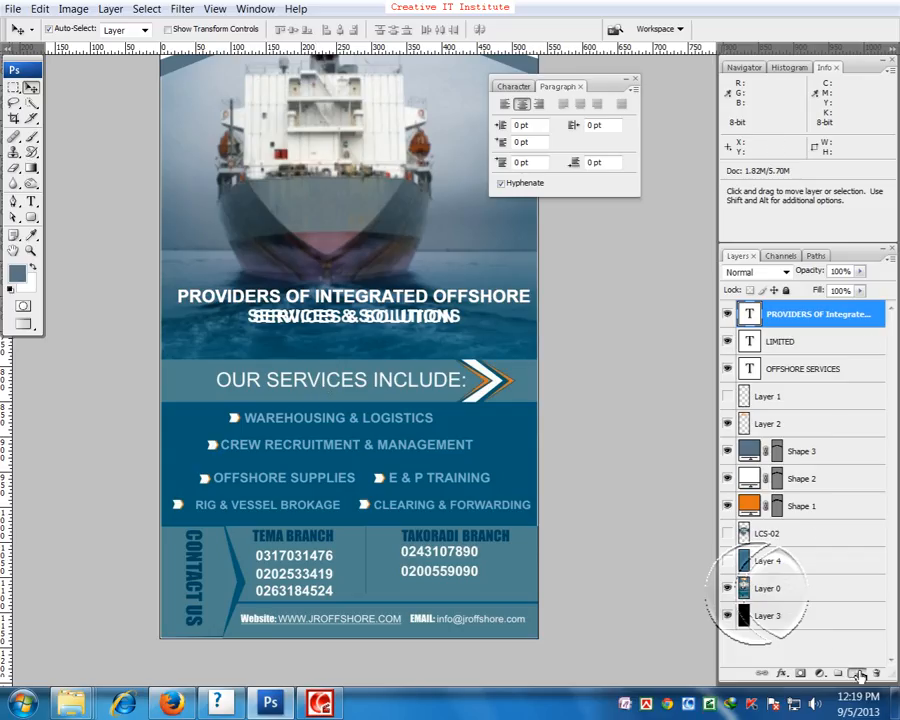
pyautogui.click(859, 675)
pyautogui.moveTo(453, 399)
pyautogui.mouseDown()
pyautogui.moveTo(444, 393)
pyautogui.moveTo(451, 391)
pyautogui.mouseUp()
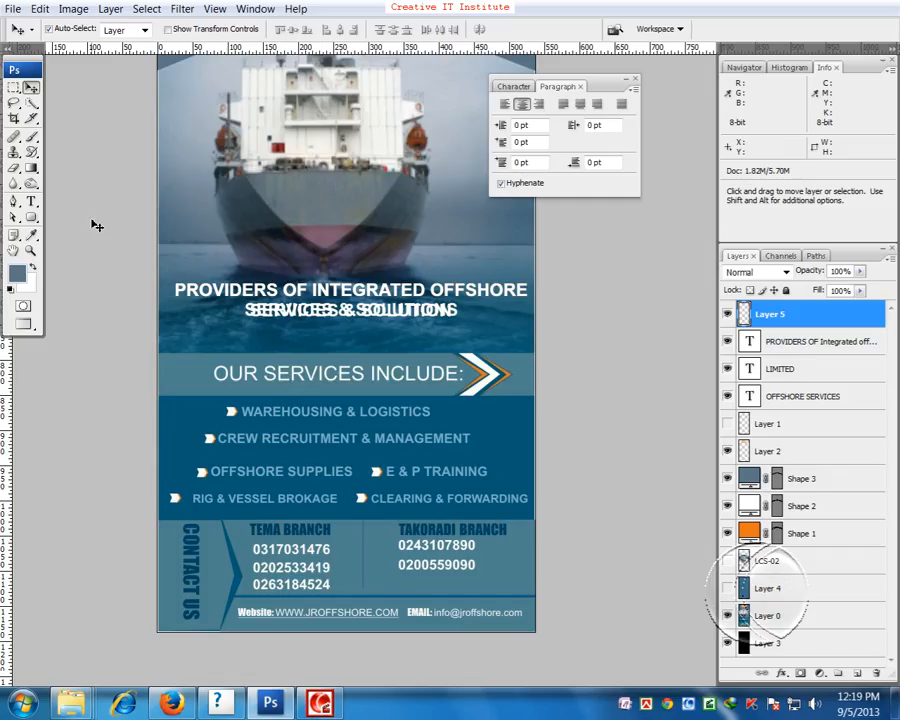
pyautogui.click(13, 88)
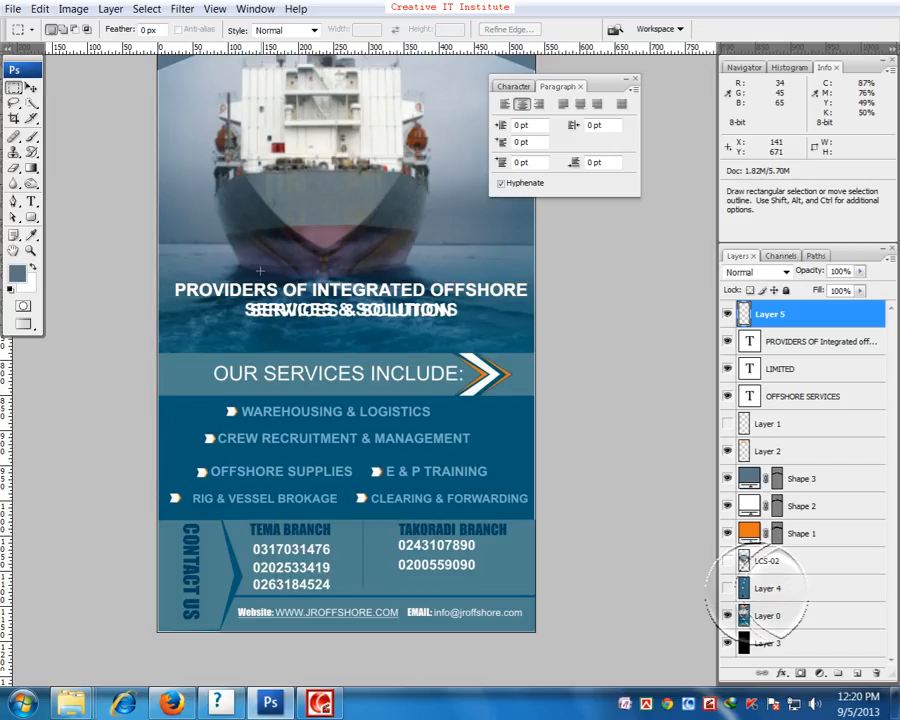
pyautogui.moveTo(152, 350); pyautogui.dragTo(545, 397)
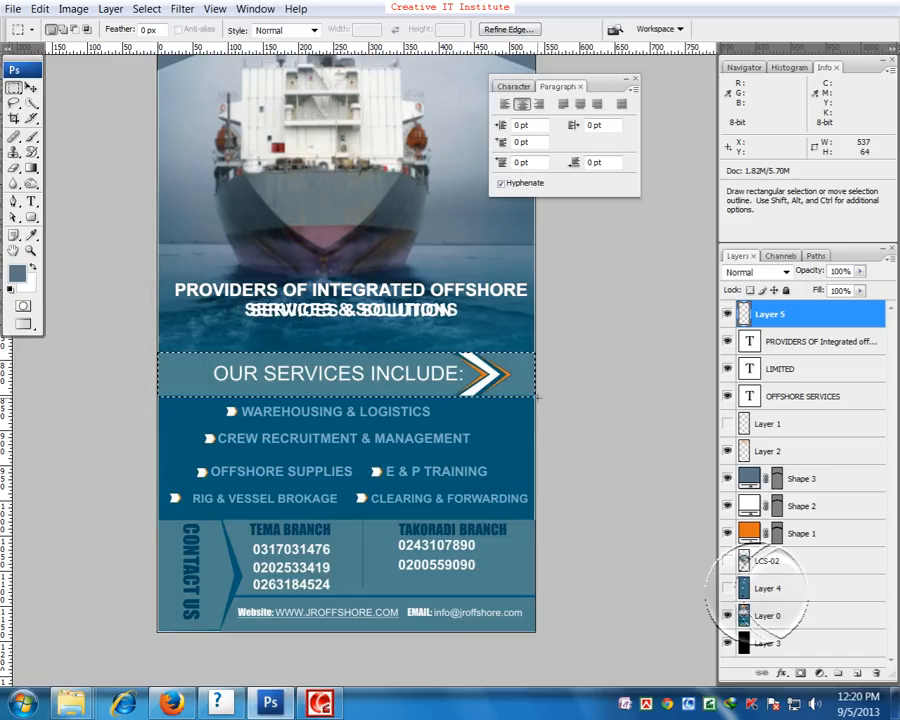
pyautogui.click(31, 235)
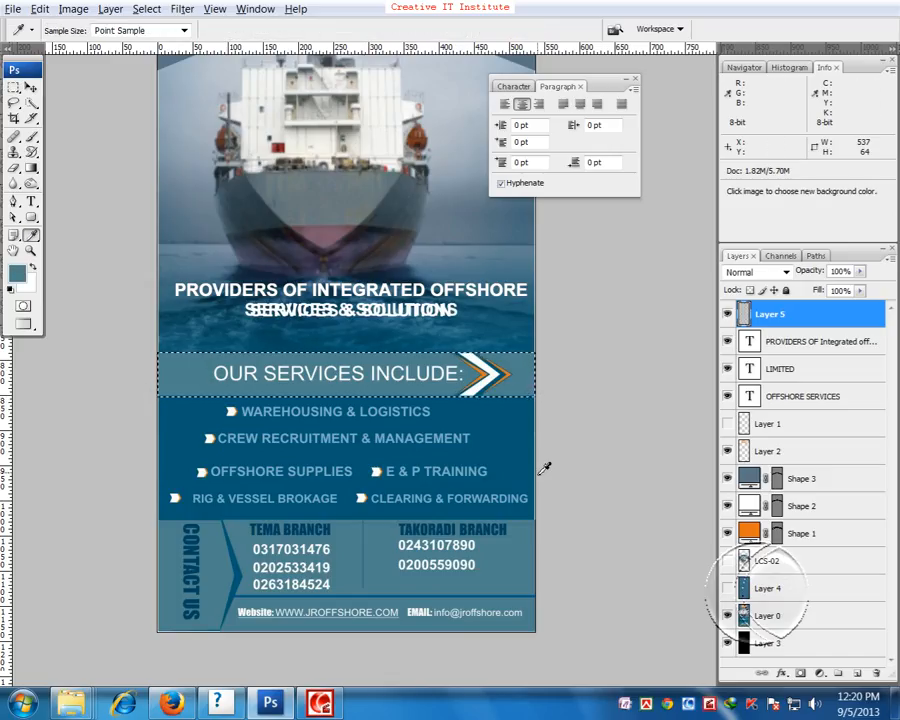
pyautogui.press('Delete')
pyautogui.hotkey('ctrl', 'd')
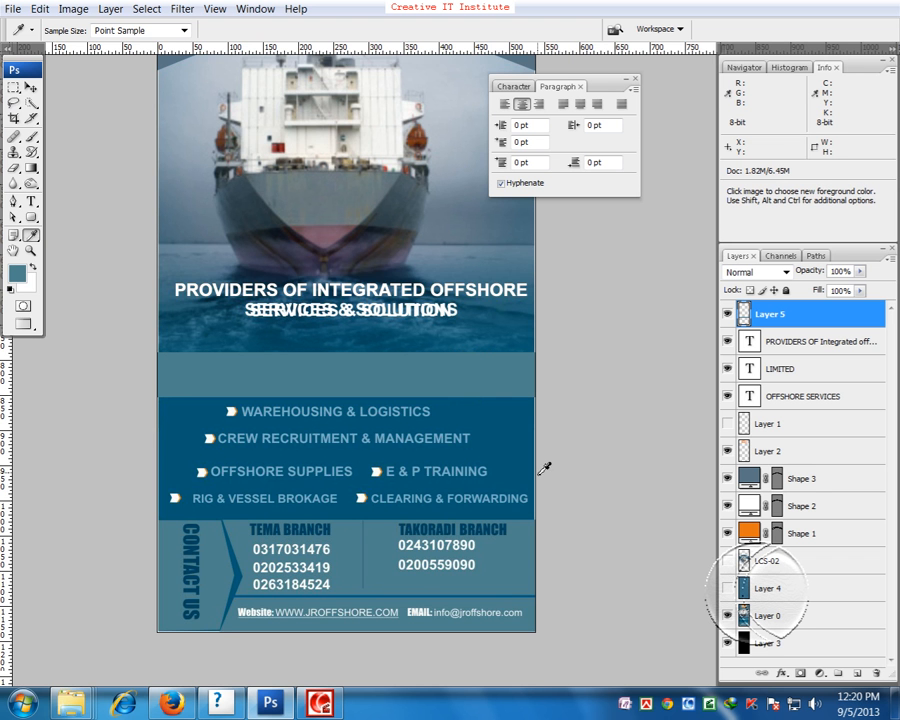
# - Hide the teal band layer, Layer 5, to expose the original services heading and its arrow
pyautogui.hotkey('ctrl', '+')
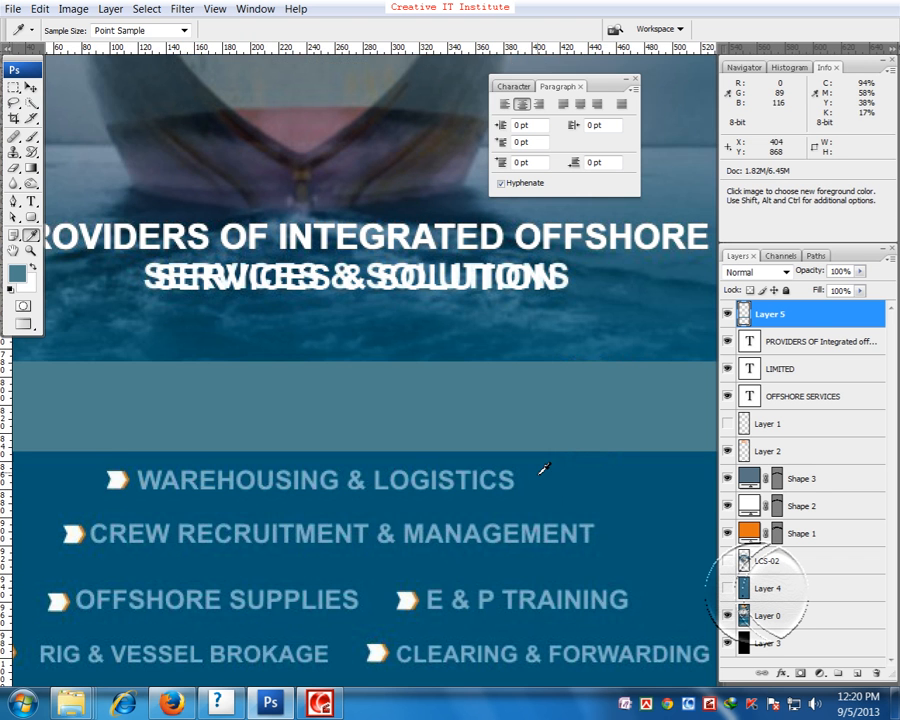
pyautogui.moveTo(477, 436); pyautogui.dragTo(383, 426)
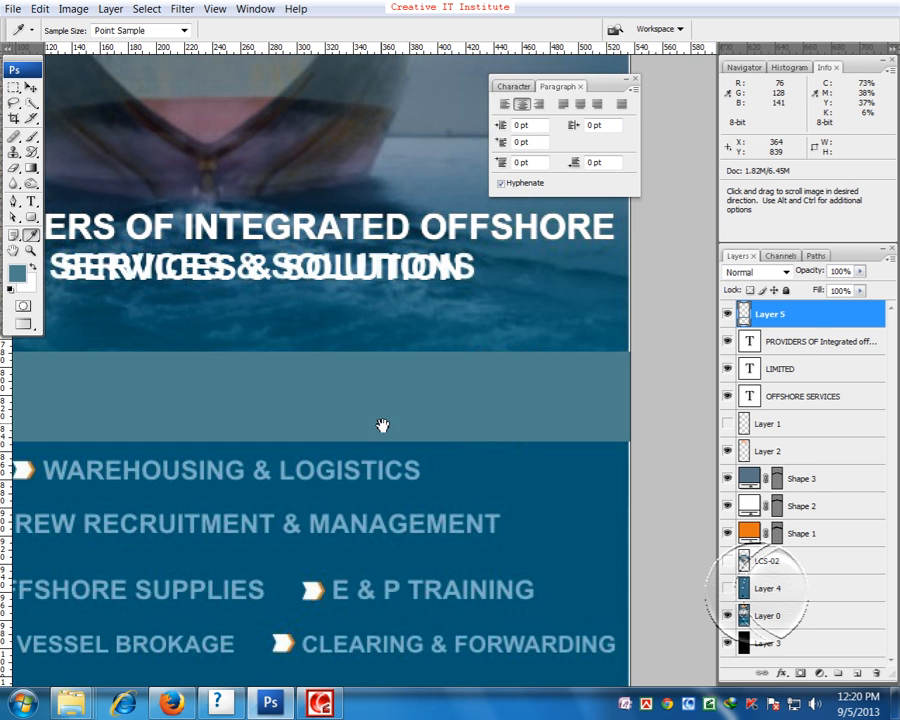
pyautogui.click(727, 314)
pyautogui.moveTo(583, 430); pyautogui.dragTo(555, 386)
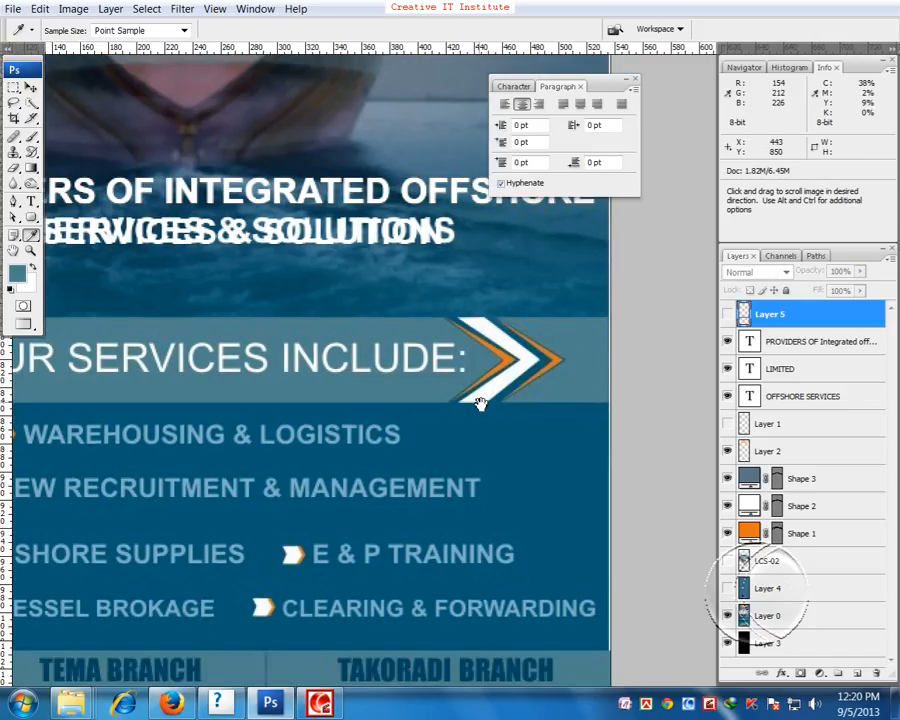
pyautogui.hotkey('ctrl', '+')
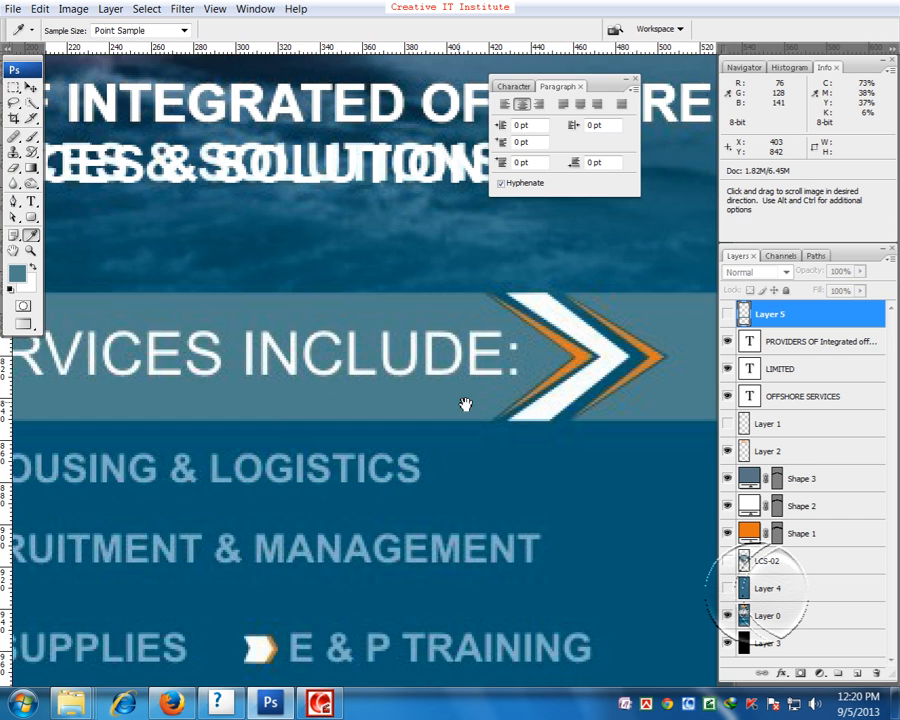
pyautogui.moveTo(529, 404); pyautogui.dragTo(412, 404)
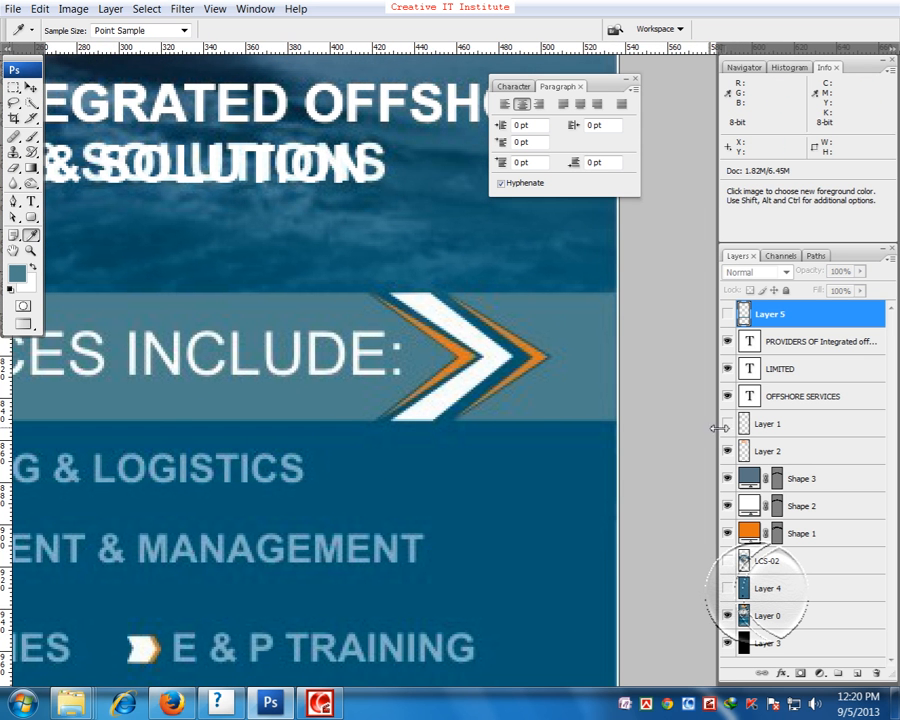
# - Trace a closed Pen path around the whole white-and-orange arrow on the services band
pyautogui.click(14, 203)
pyautogui.moveTo(440, 350); pyautogui.dragTo(364, 348)
pyautogui.hotkey('ctrl', '+')
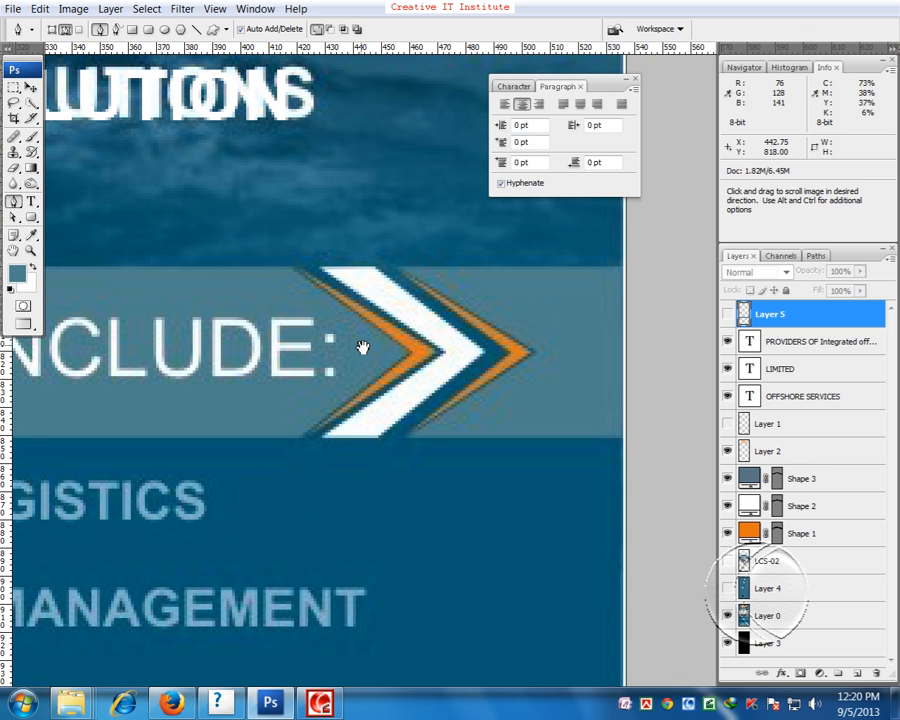
pyautogui.click(286, 263)
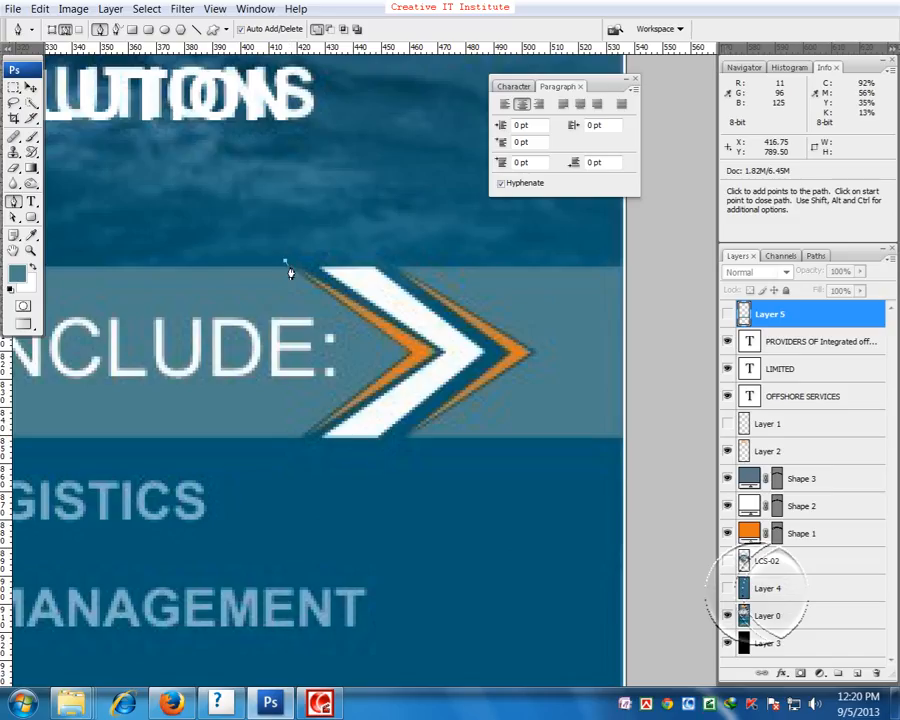
pyautogui.click(409, 352)
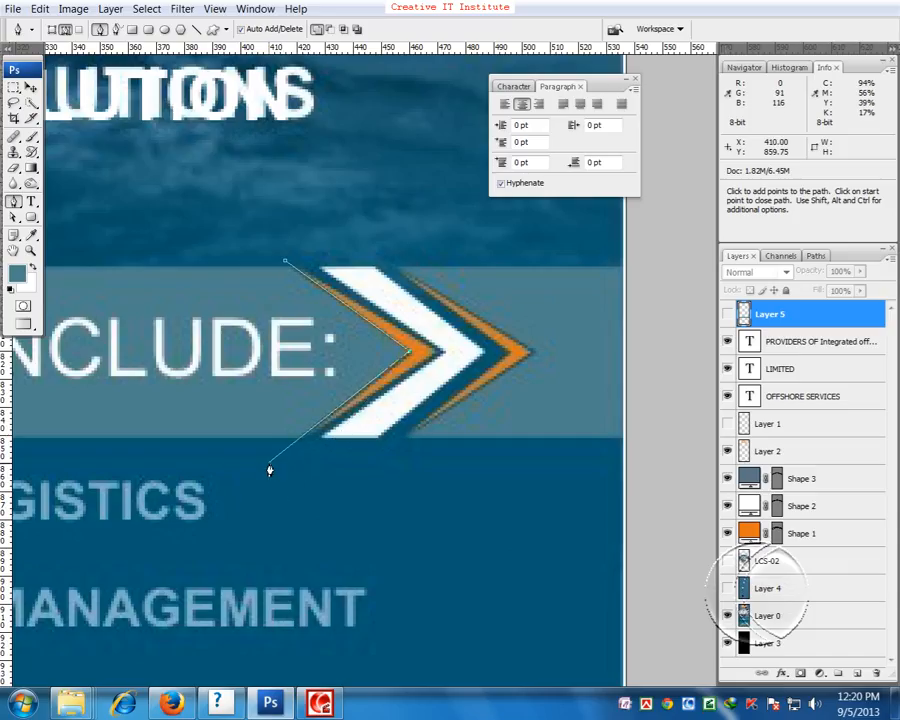
pyautogui.click(269, 463)
pyautogui.click(380, 457)
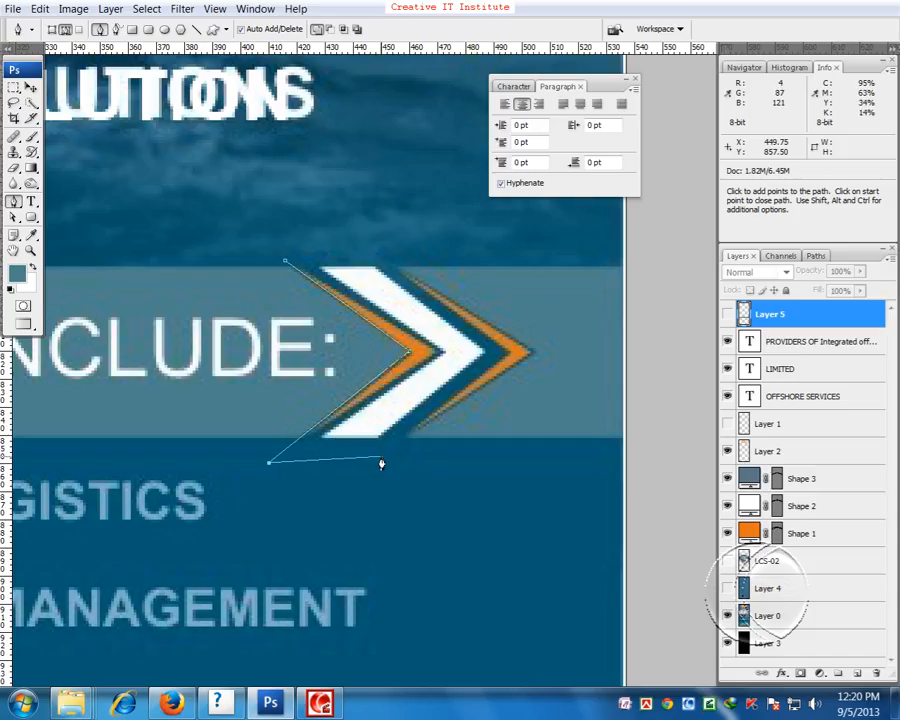
pyautogui.click(539, 358)
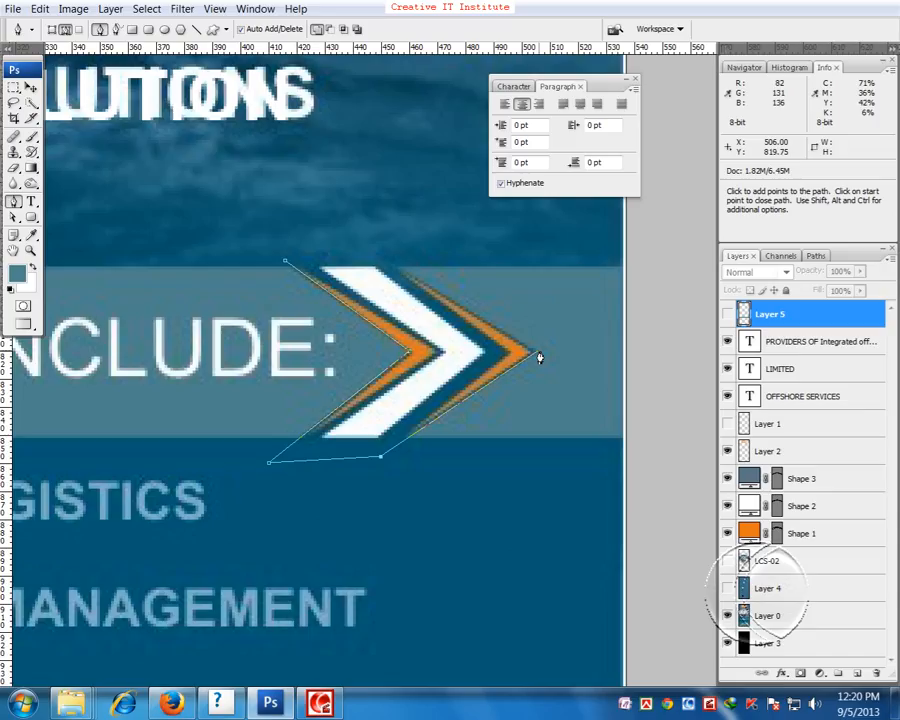
pyautogui.click(385, 258)
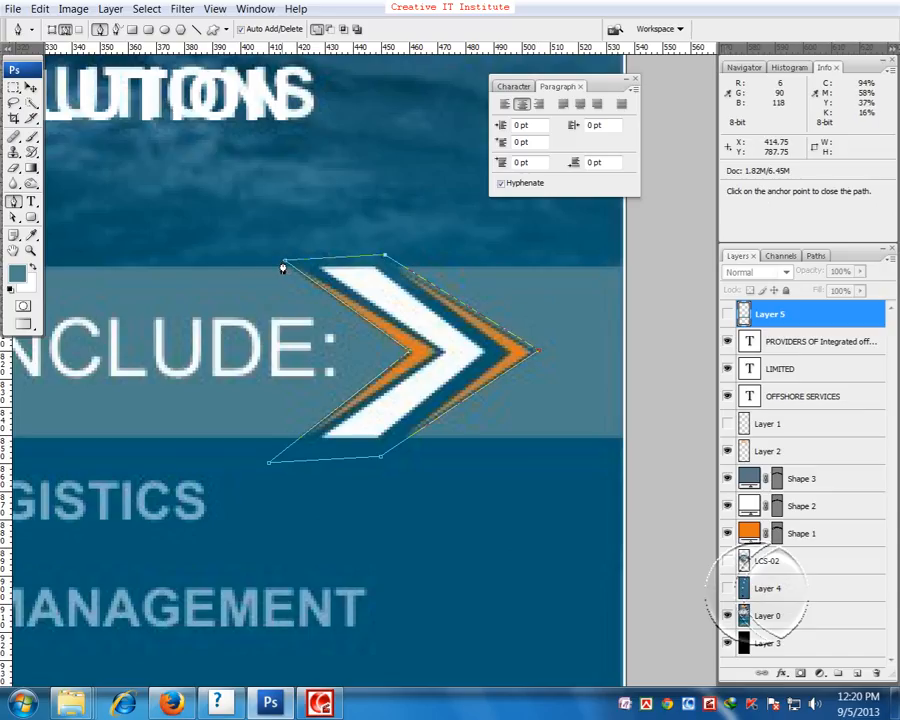
pyautogui.click(285, 262)
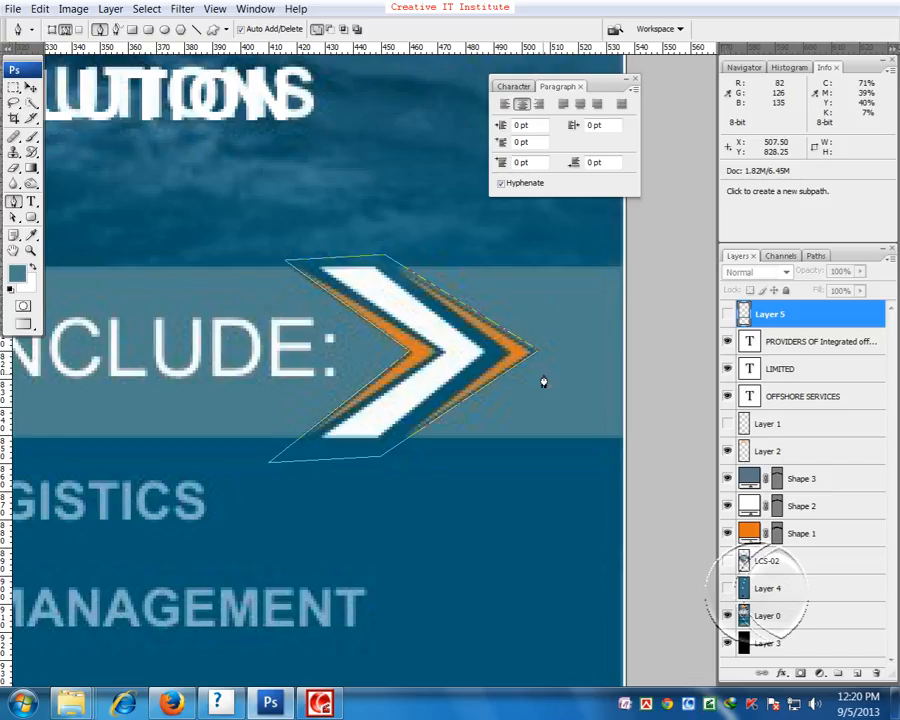
# - Turn the arrow path into a selection, show Layer 5, clear the arrow shape from its teal band, and deselect
pyautogui.hotkey('ctrl', 'Return')
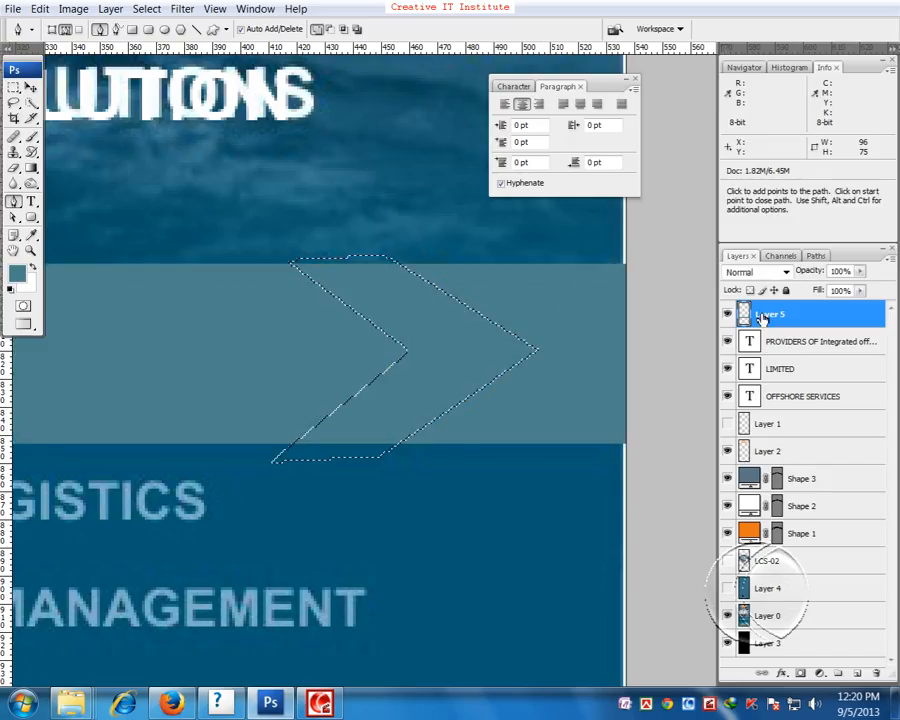
pyautogui.click(728, 315)
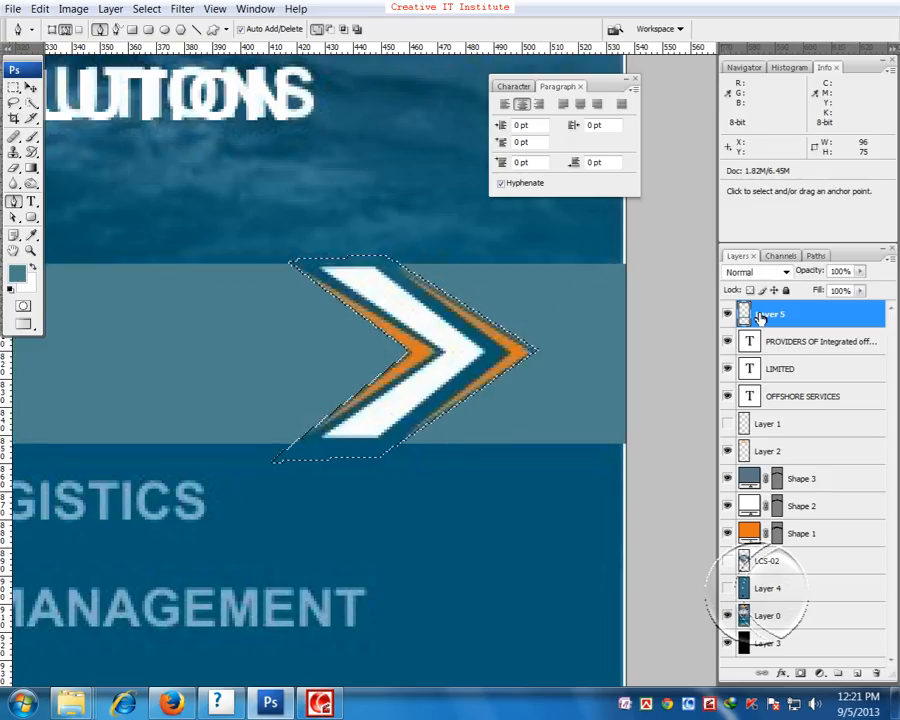
pyautogui.hotkey('ctrl', 'd')
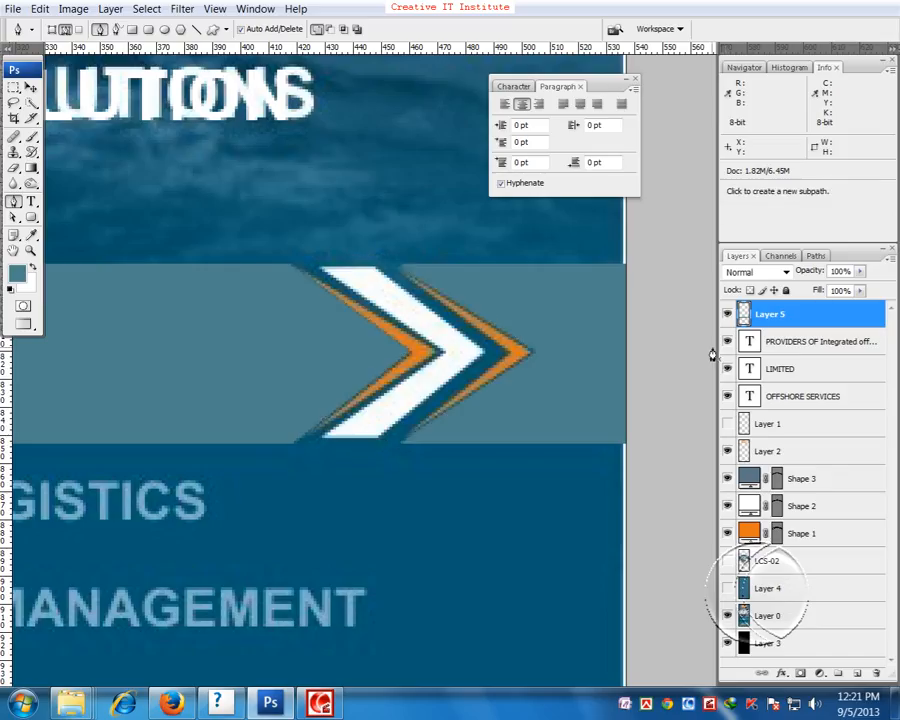
# - Hide Layer 5 again and, on a new layer, trace a closed Pen path around the arrow's inner orange chevron beside INCLUDE
pyautogui.click(728, 315)
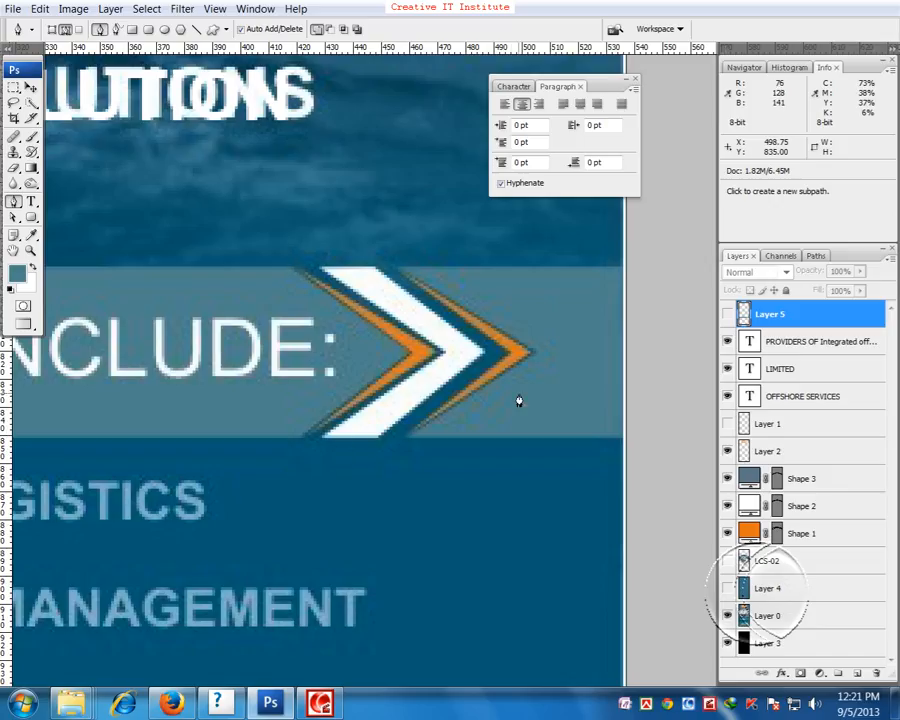
pyautogui.click(857, 676)
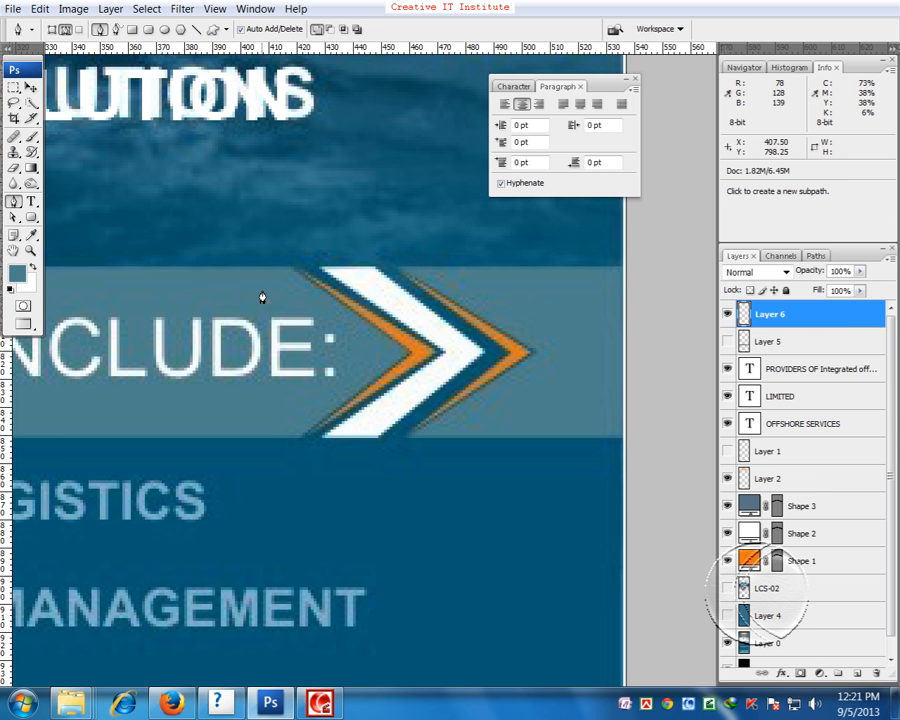
pyautogui.hotkey('ctrl', '+')
pyautogui.moveTo(319, 317); pyautogui.dragTo(293, 313)
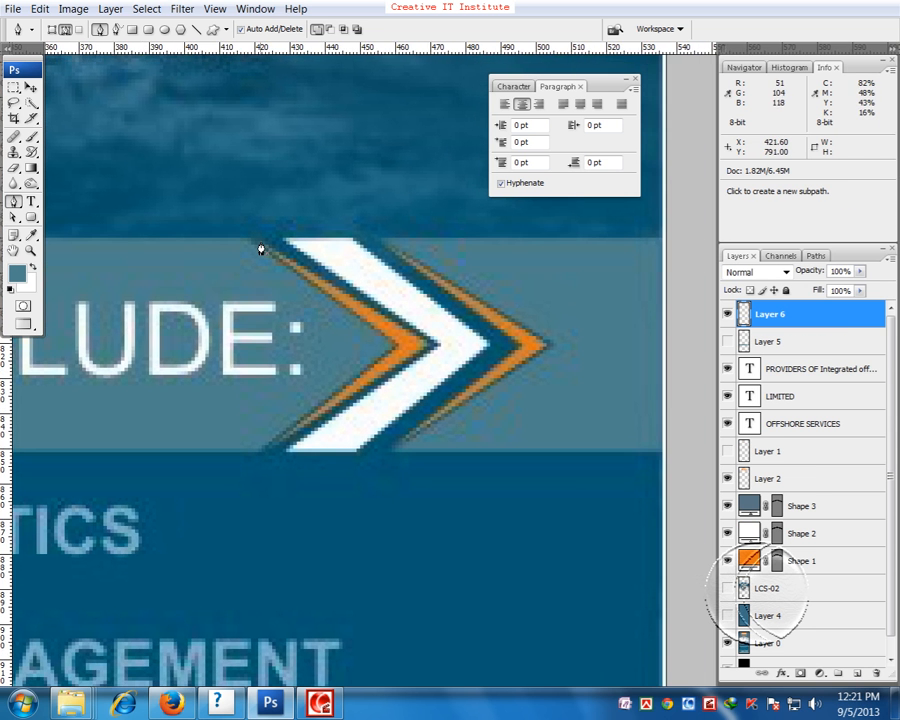
pyautogui.click(259, 242)
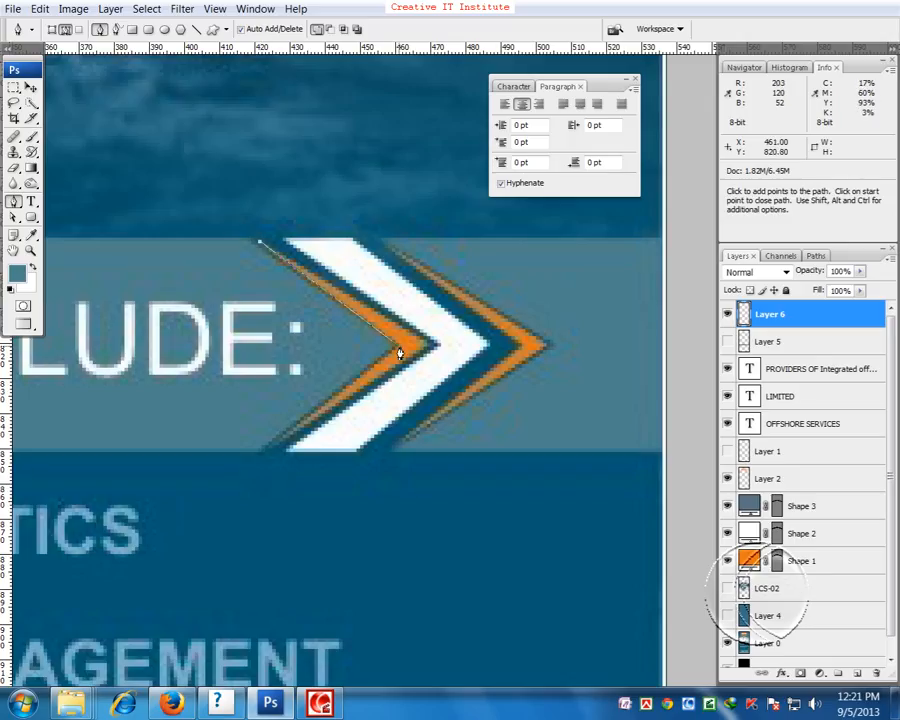
pyautogui.click(399, 349)
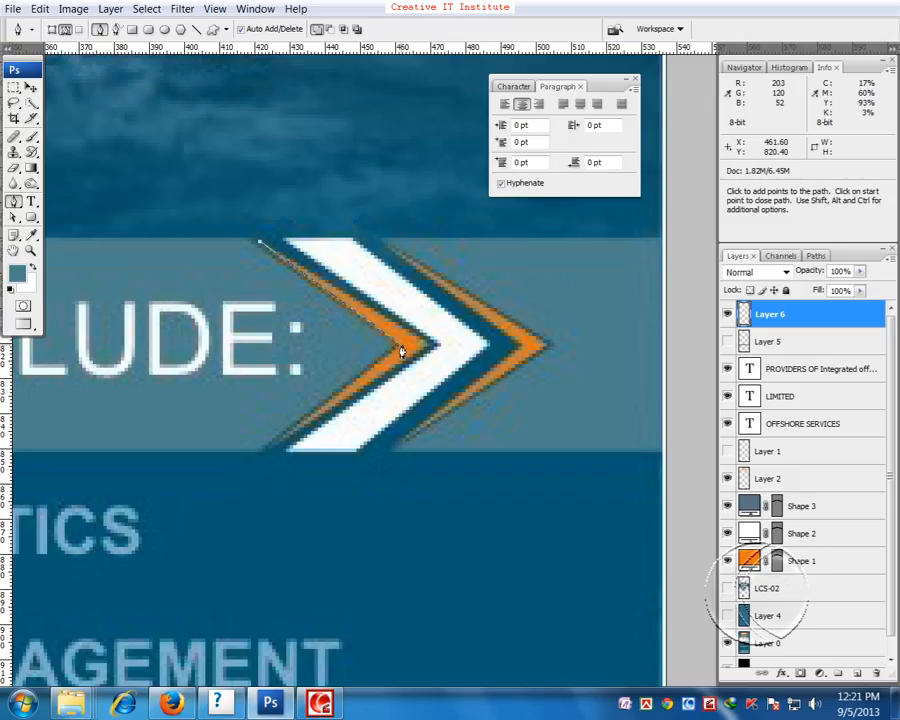
pyautogui.click(272, 446)
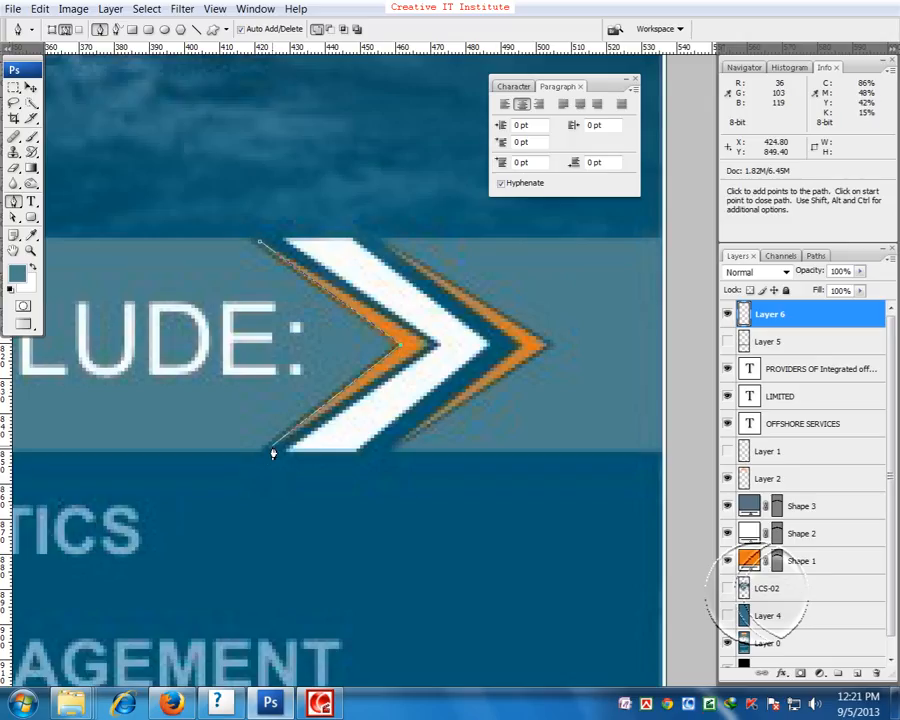
pyautogui.click(431, 346)
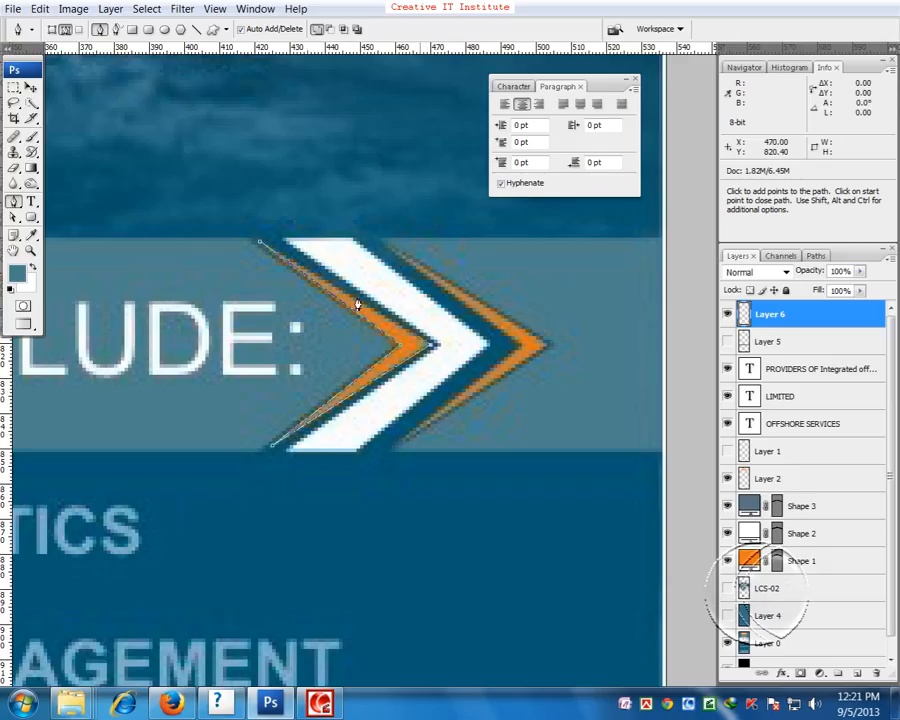
pyautogui.click(260, 246)
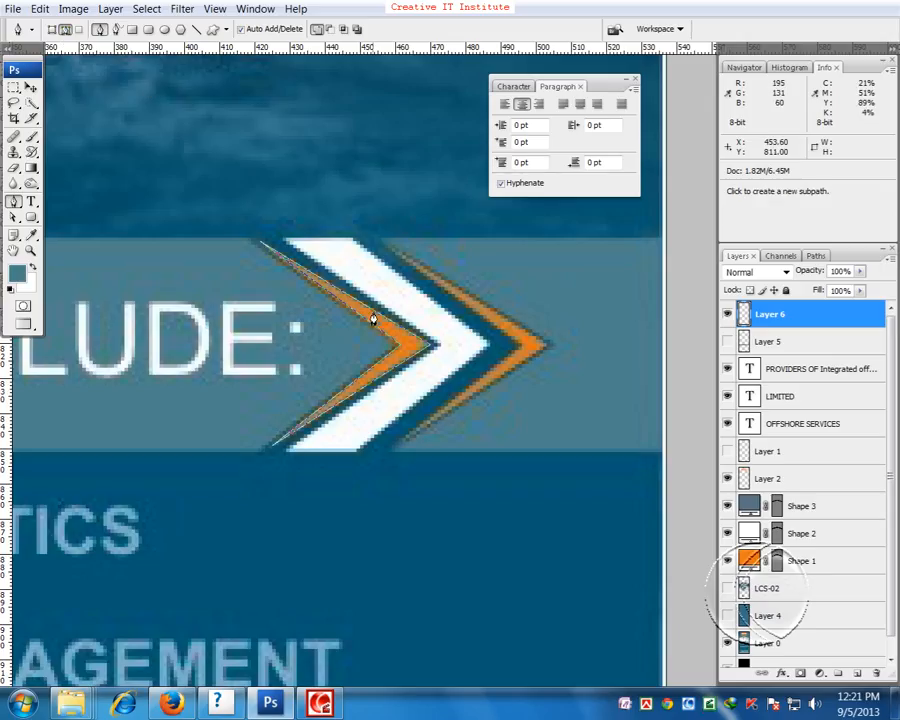
# - Convert the chevron path to a selection, fill it with the orange sampled from the artwork, and deselect
pyautogui.hotkey('ctrl', 'Return')
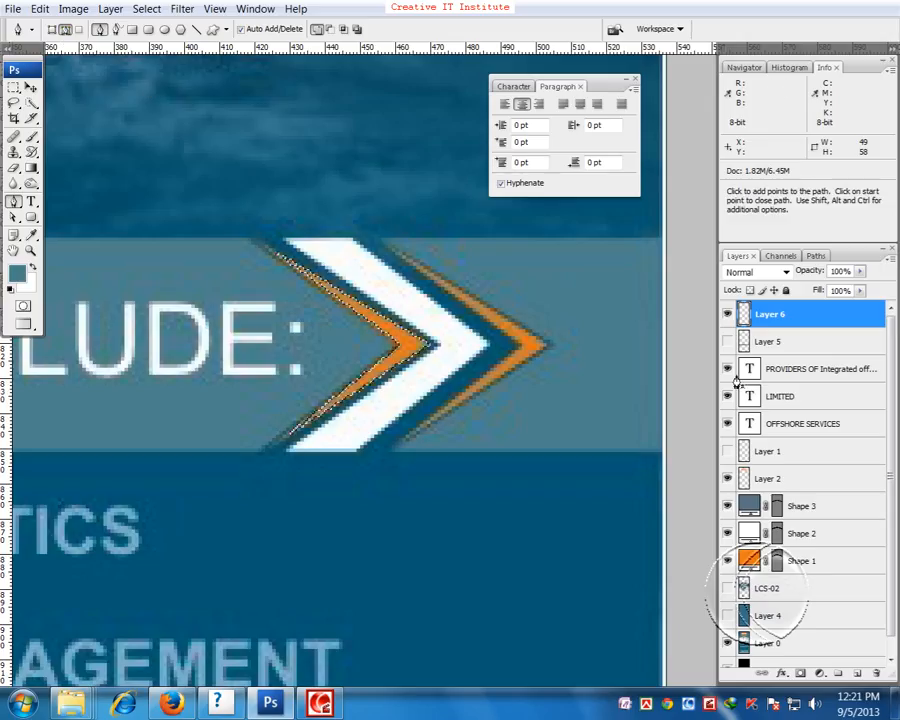
pyautogui.click(31, 234)
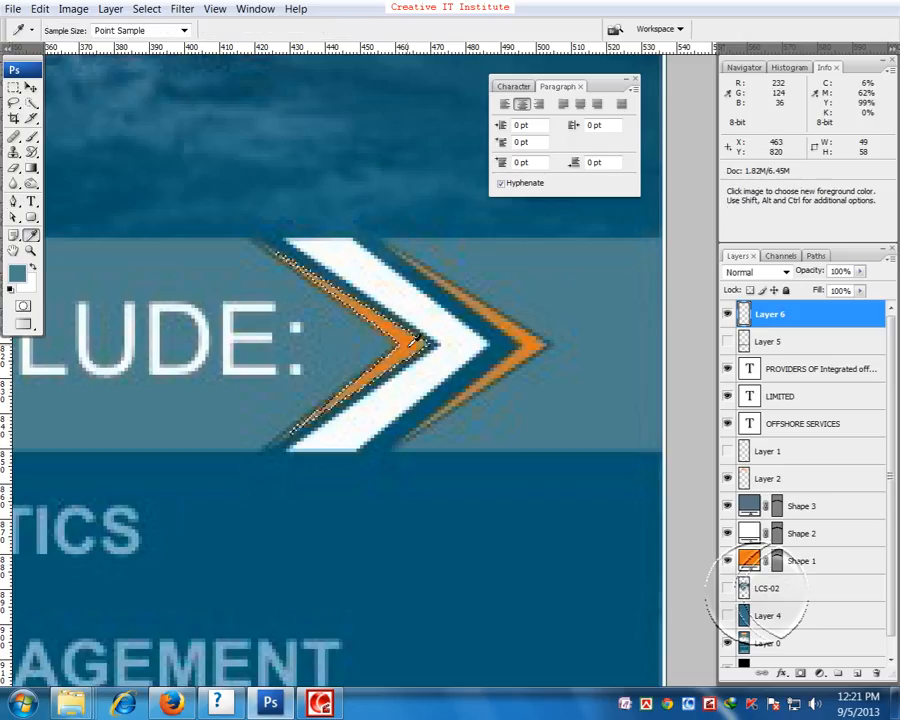
pyautogui.click(412, 342)
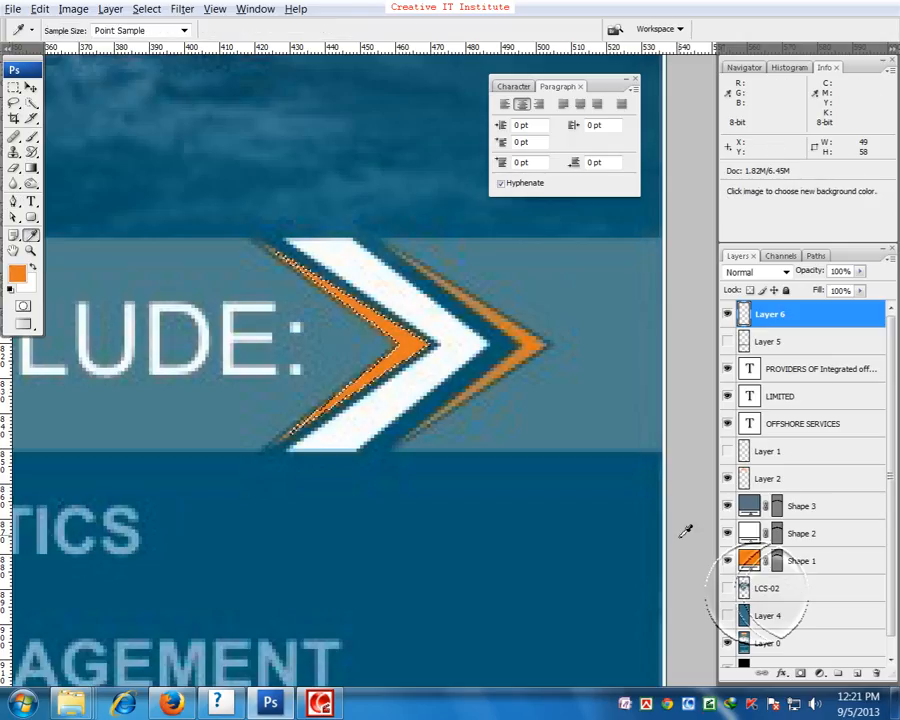
pyautogui.hotkey('ctrl', 'd')
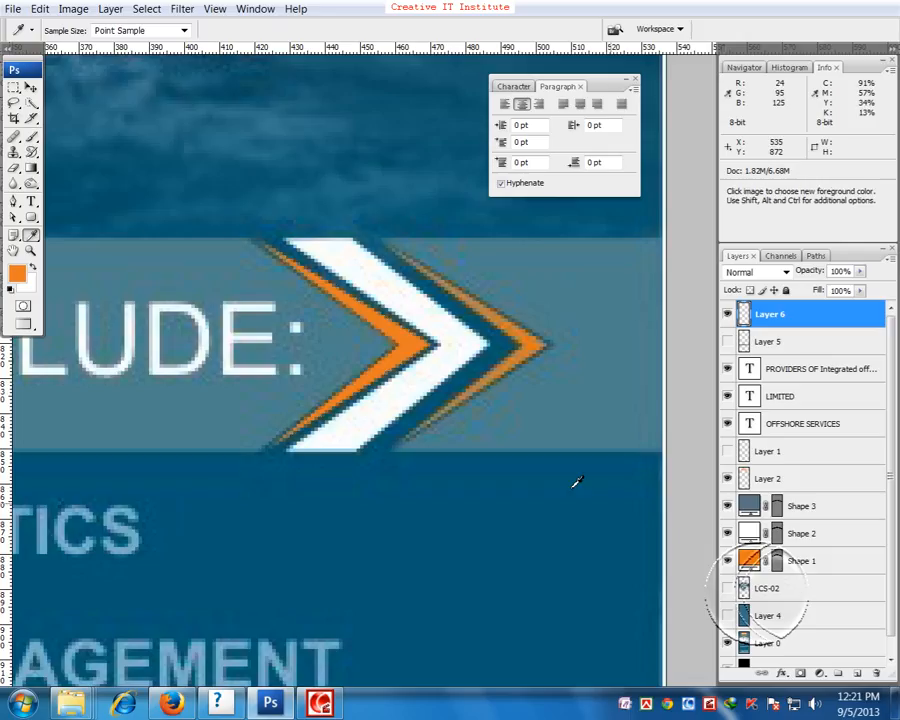
# - On a new layer, trace a closed Pen path around the arrow's white chevron, convert it to a selection, and fill it with white
pyautogui.moveTo(476, 457); pyautogui.dragTo(466, 457)
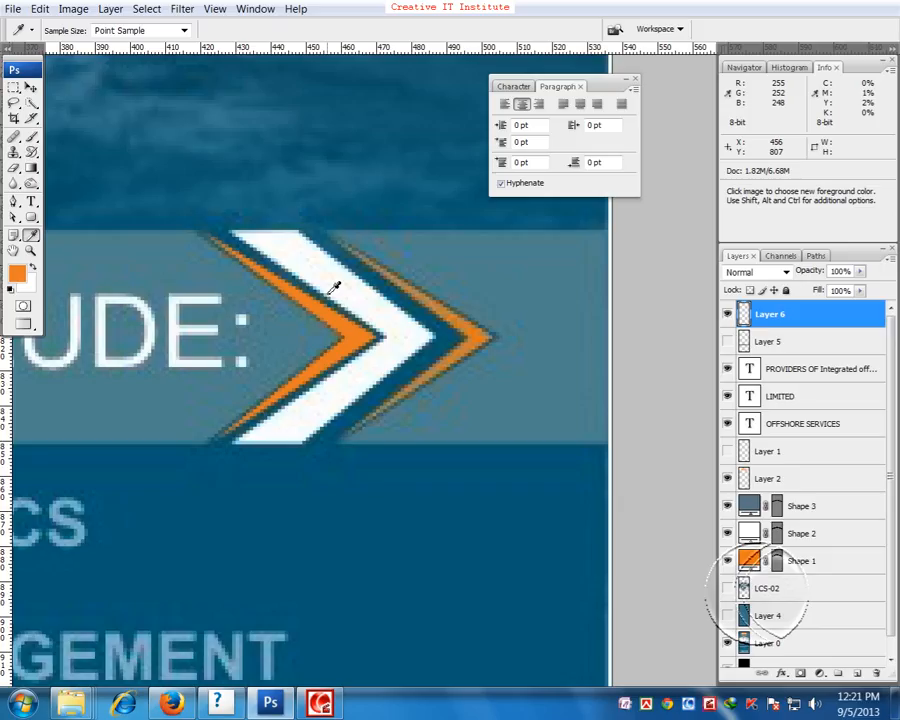
pyautogui.click(857, 679)
pyautogui.click(14, 202)
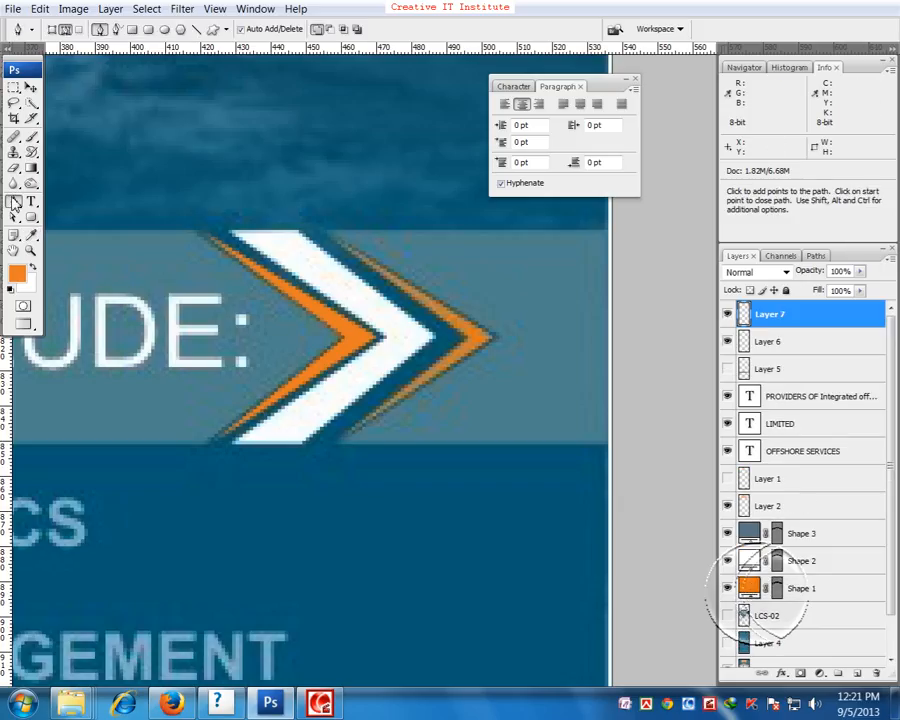
pyautogui.click(231, 236)
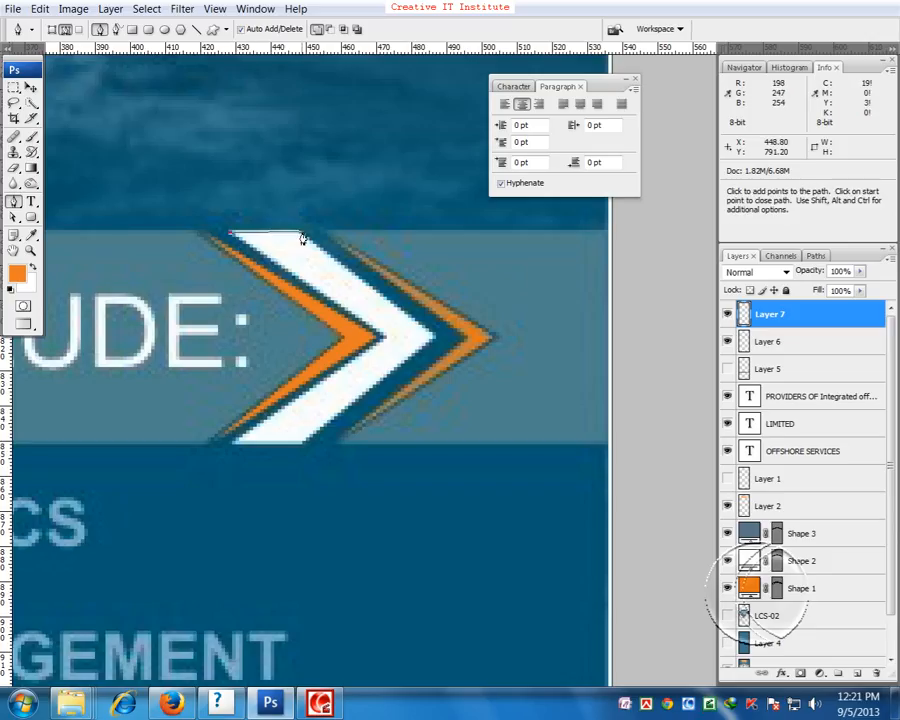
pyautogui.keyDown('shift'); pyautogui.click(301, 233); pyautogui.keyUp('shift')
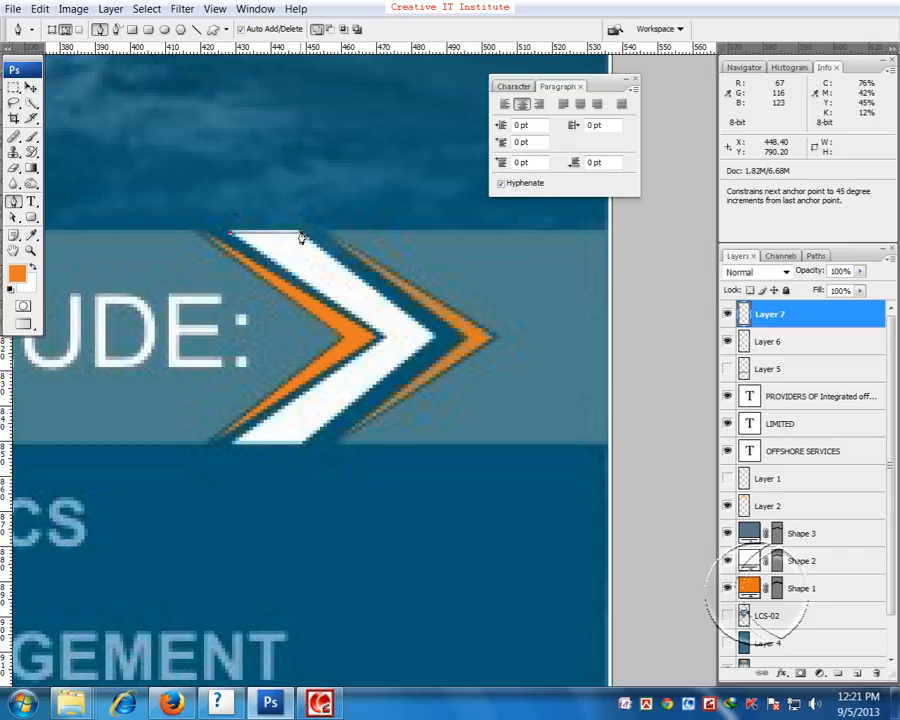
pyautogui.click(436, 341)
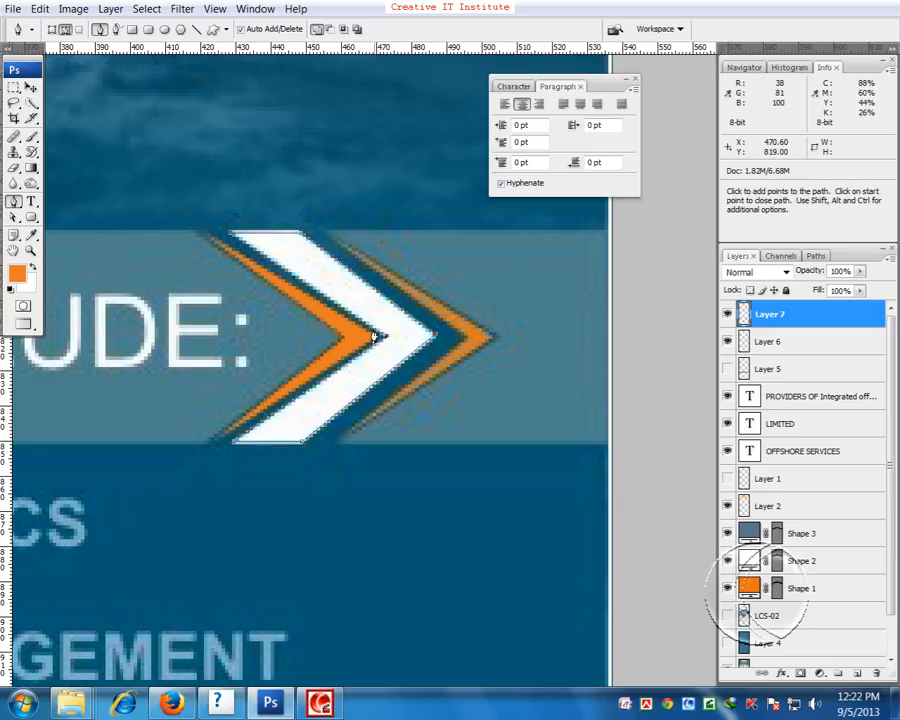
pyautogui.click(232, 242)
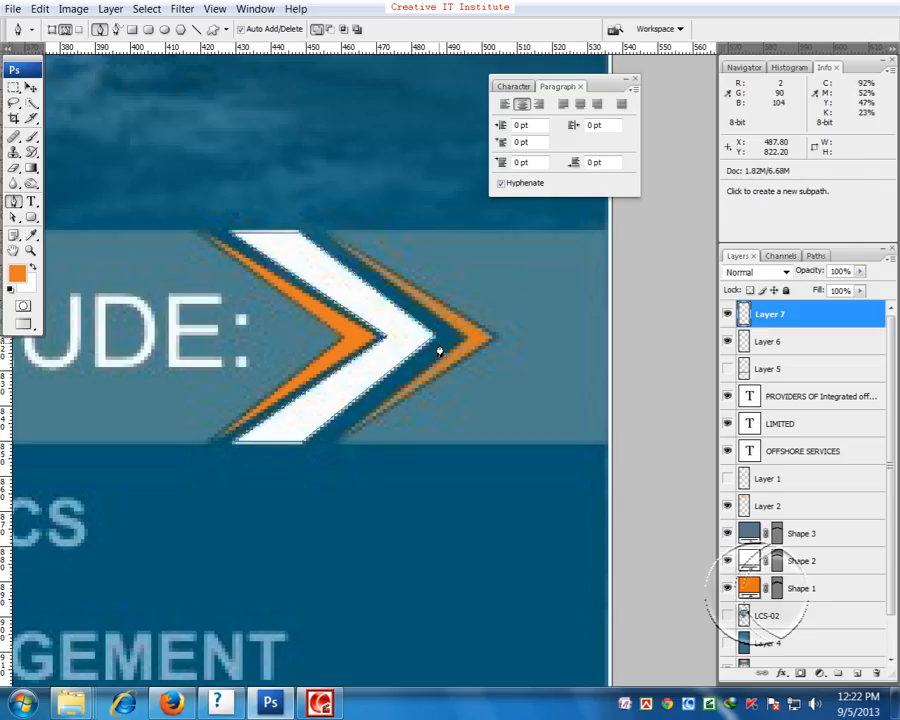
pyautogui.hotkey('ctrl', 'Return')
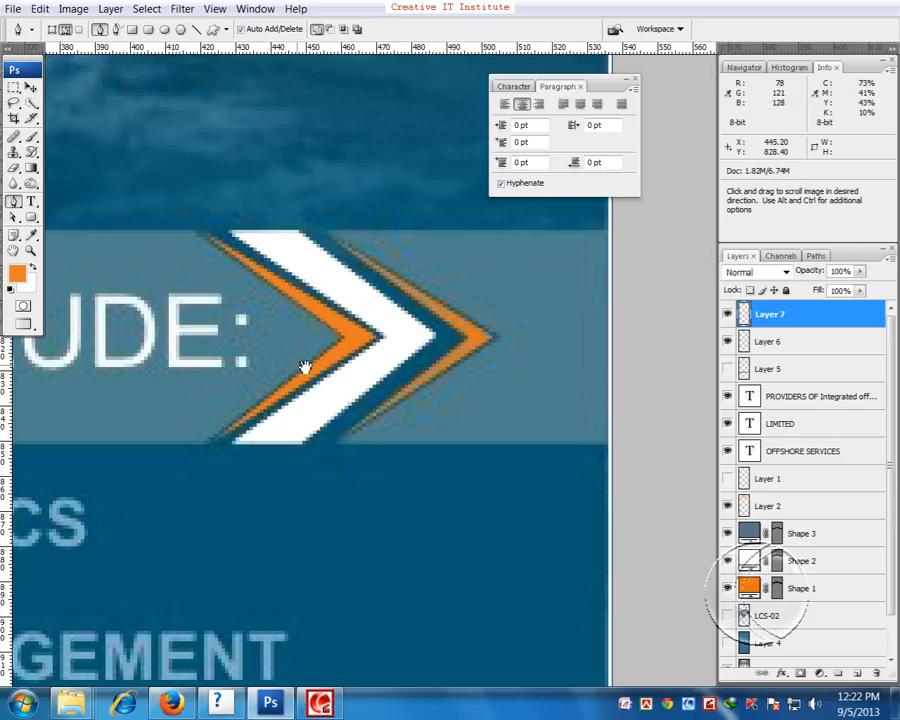
# - On another new layer, trace the arrow's outer orange chevron with a closed Pen path, fill it with the foreground orange, and deselect
pyautogui.moveTo(301, 366); pyautogui.dragTo(266, 367)
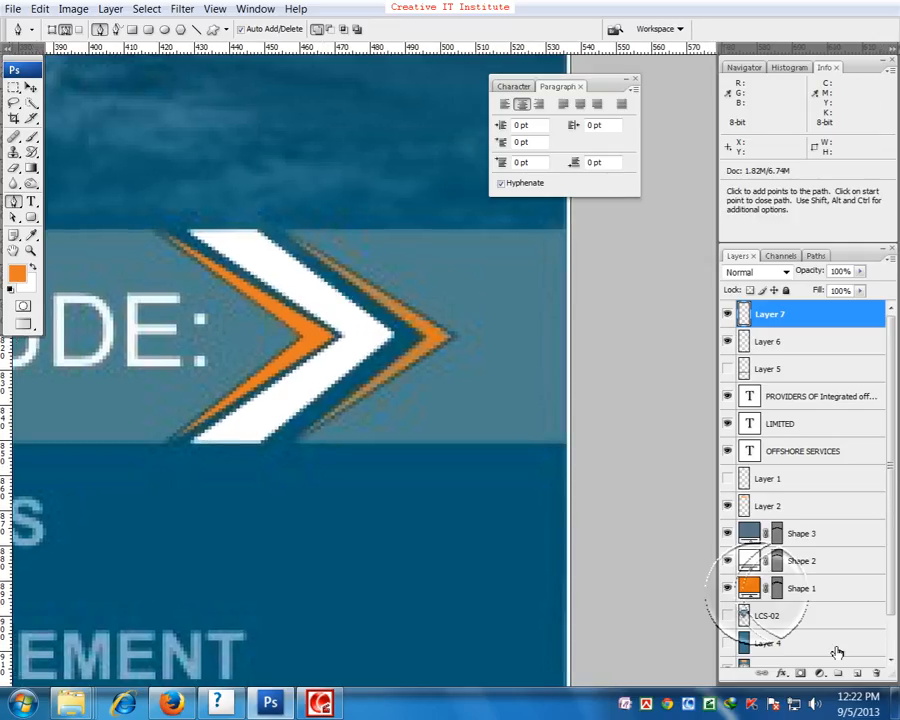
pyautogui.click(858, 675)
pyautogui.moveTo(307, 261); pyautogui.dragTo(283, 249)
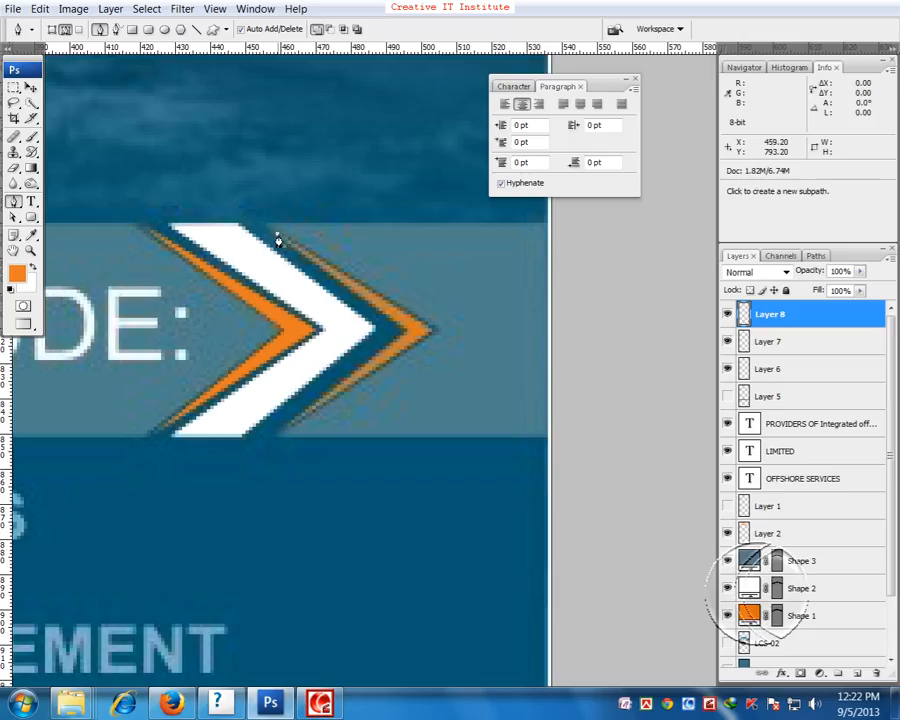
pyautogui.click(278, 236)
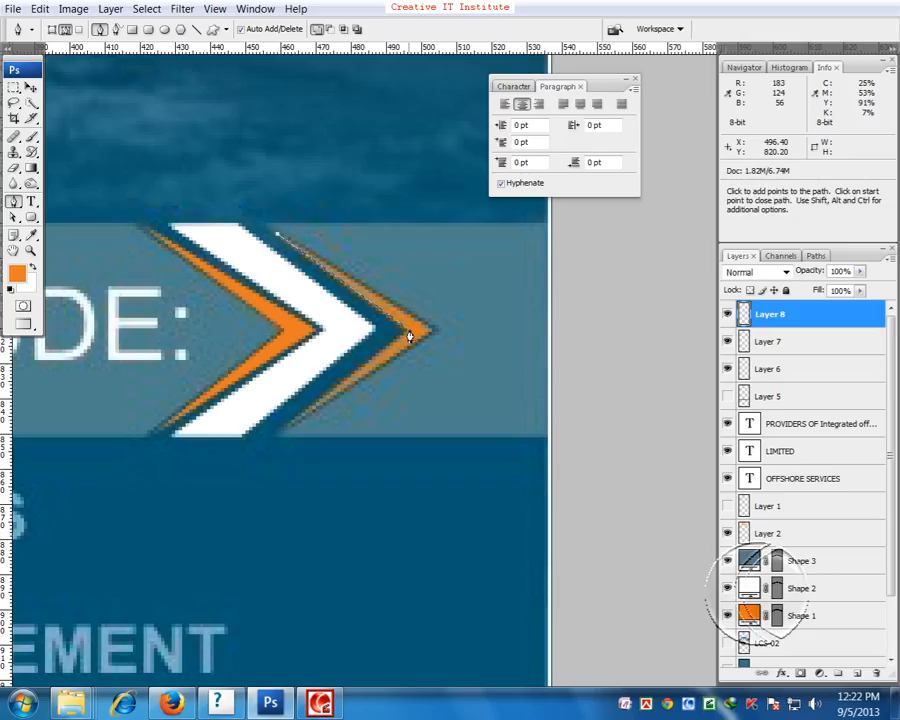
pyautogui.click(407, 333)
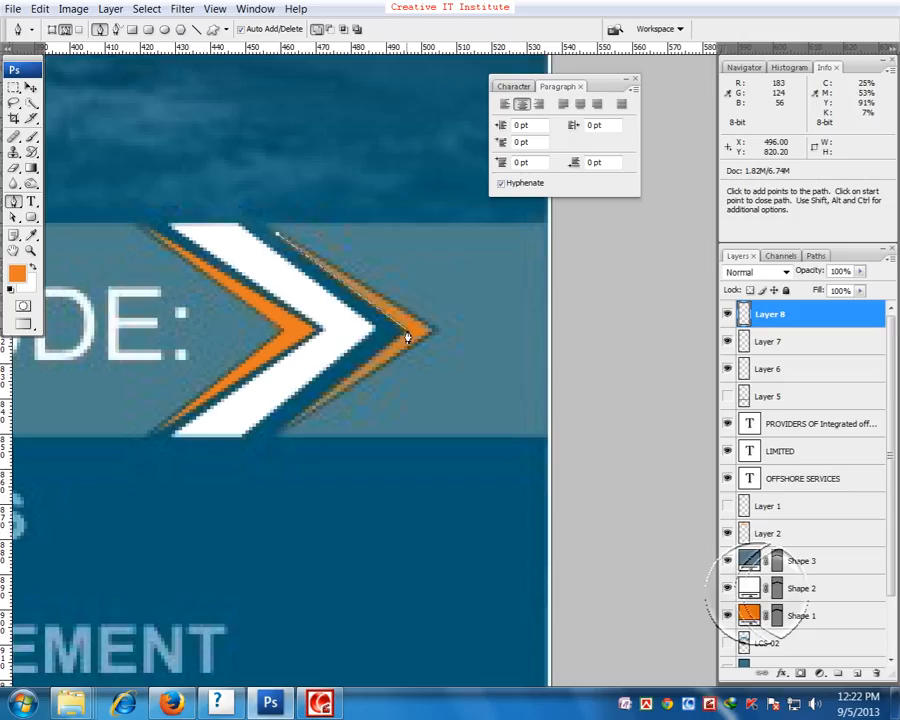
pyautogui.click(293, 428)
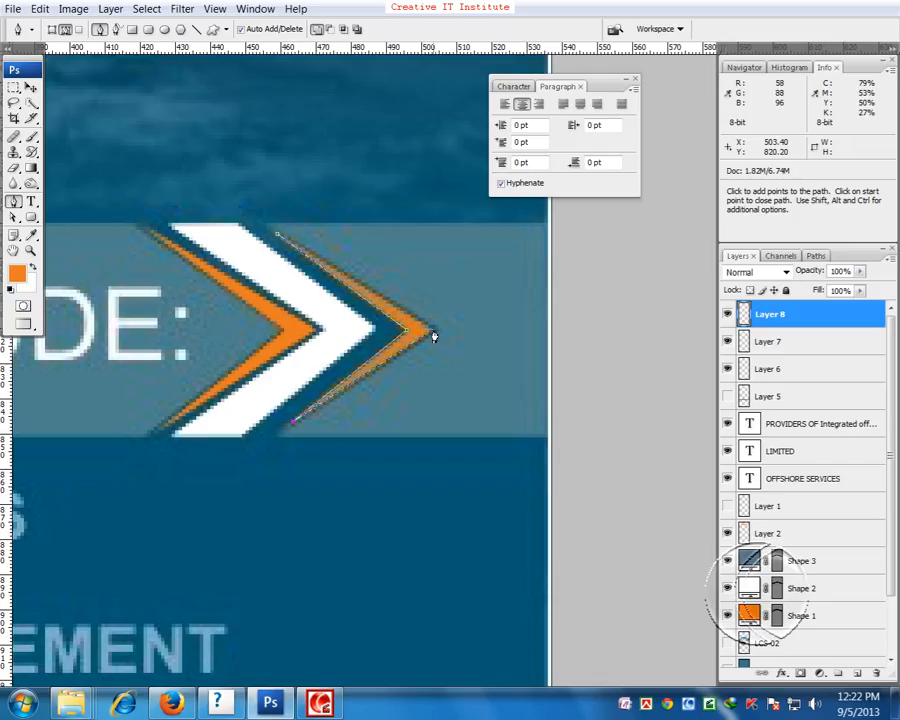
pyautogui.click(277, 235)
pyautogui.hotkey('ctrl', 'Return')
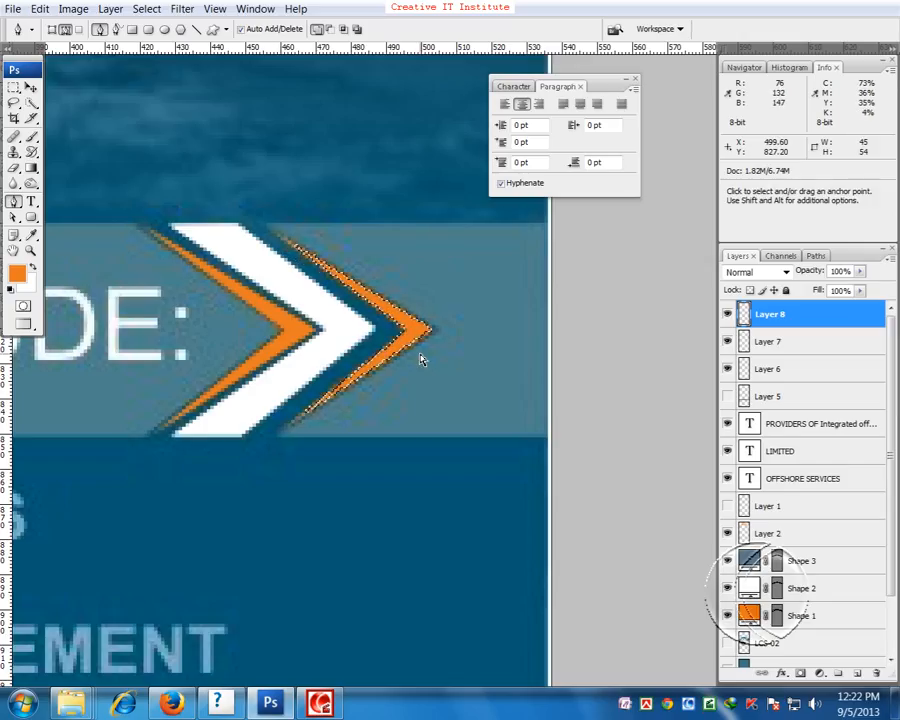
pyautogui.hotkey('ctrl', 'd')
# - Add a left-aligned text line reading "OUR SERVICES INCLUDE:" just below the reference heading on the services band
pyautogui.hotkey('ctrl', '-')
pyautogui.hotkey('ctrl', '-')
pyautogui.hotkey('ctrl', '-')
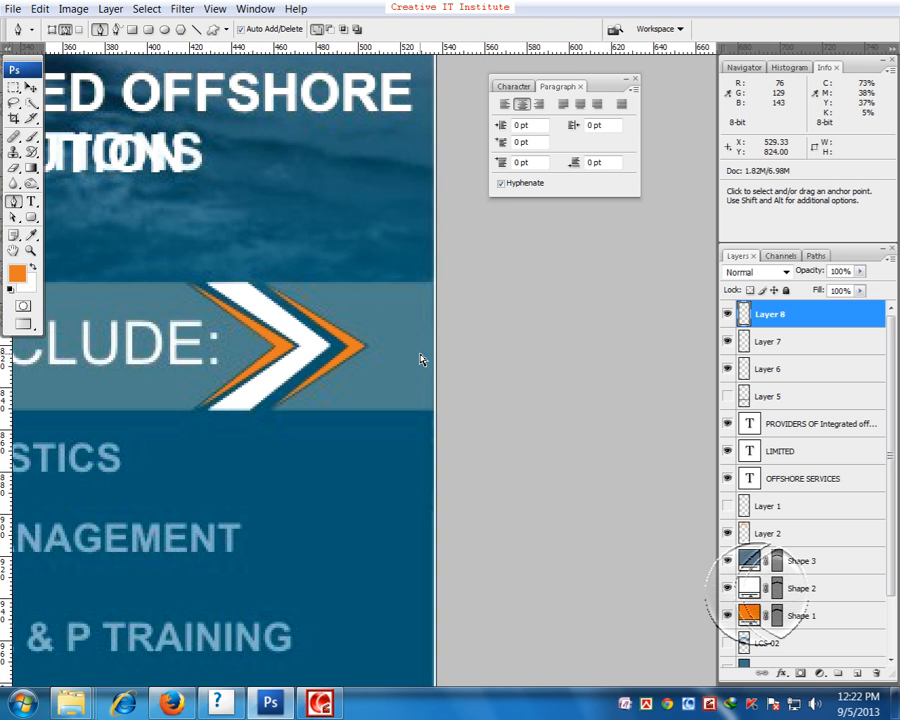
pyautogui.press('space')
pyautogui.moveTo(228, 386)
pyautogui.mouseDown()
pyautogui.moveTo(411, 383)
pyautogui.moveTo(378, 392)
pyautogui.moveTo(394, 407)
pyautogui.mouseUp()
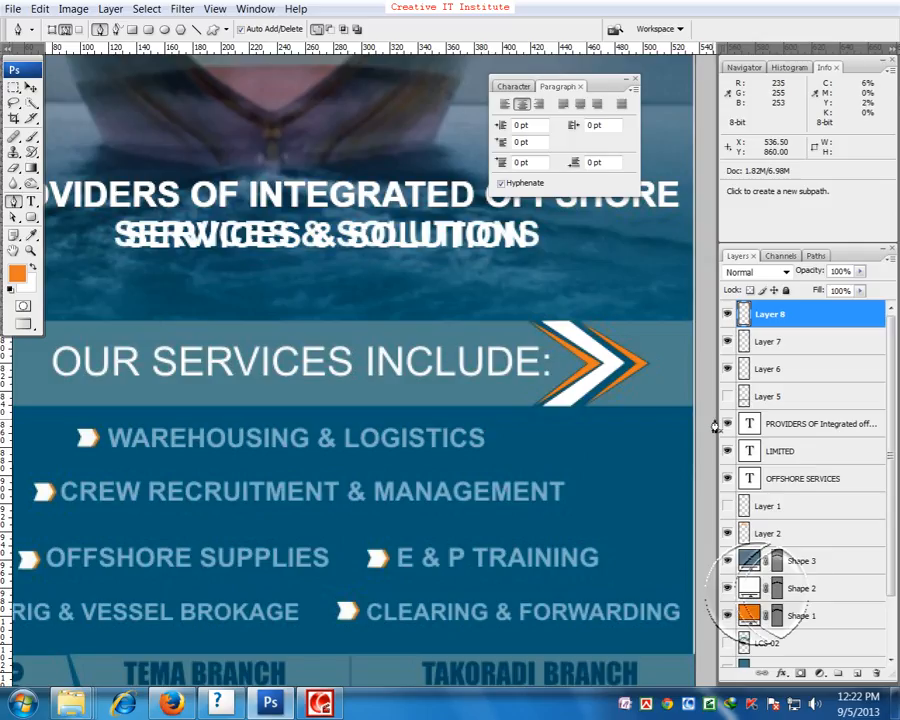
pyautogui.click(31, 200)
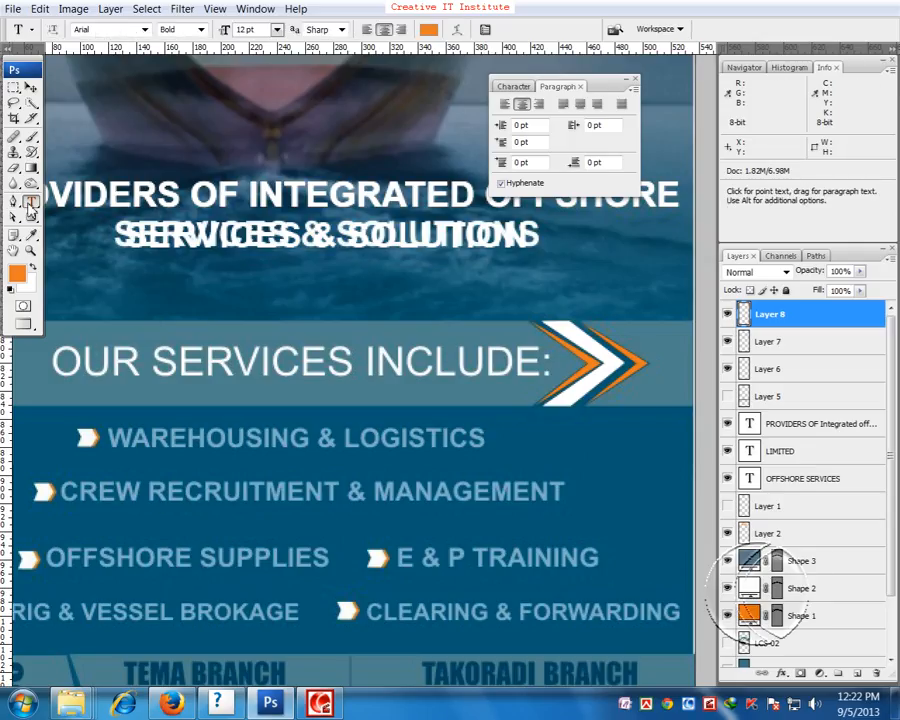
pyautogui.click(55, 405)
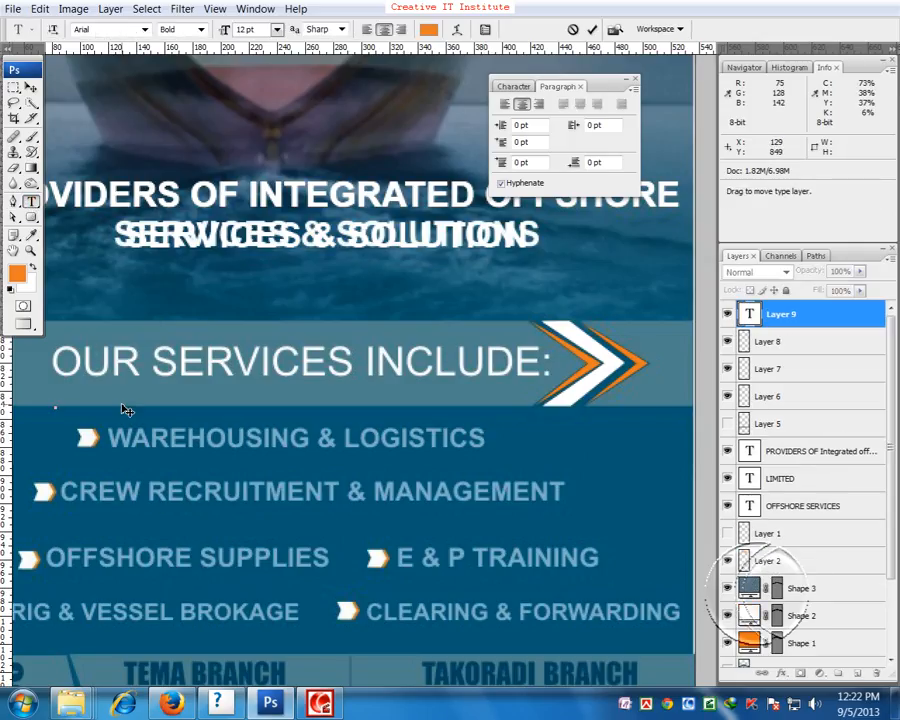
pyautogui.write('OU')
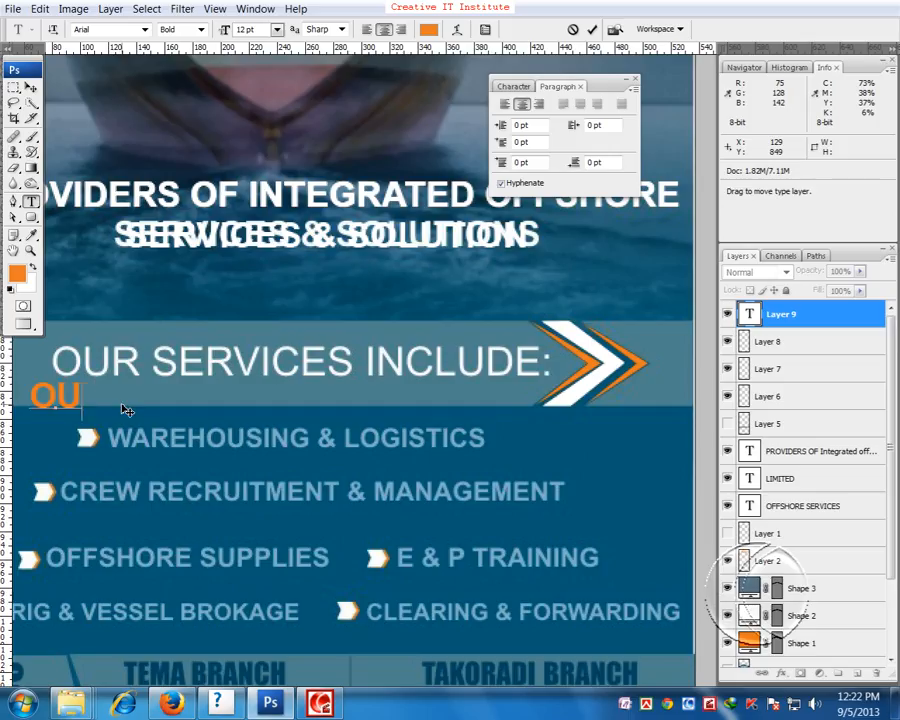
pyautogui.write('R SER')
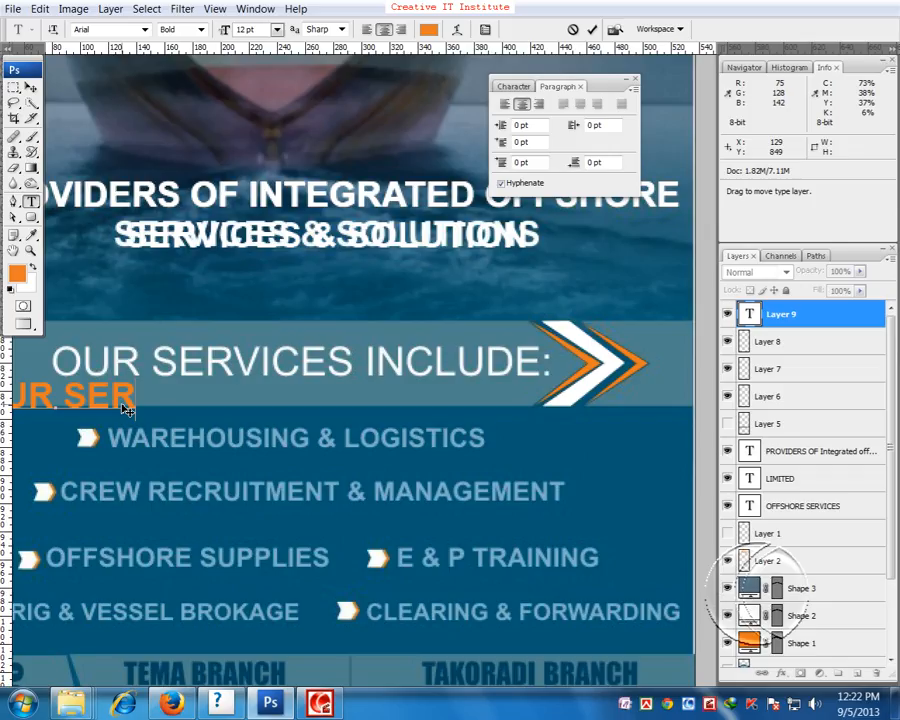
pyautogui.moveTo(132, 400); pyautogui.dragTo(10, 398)
pyautogui.click(367, 29)
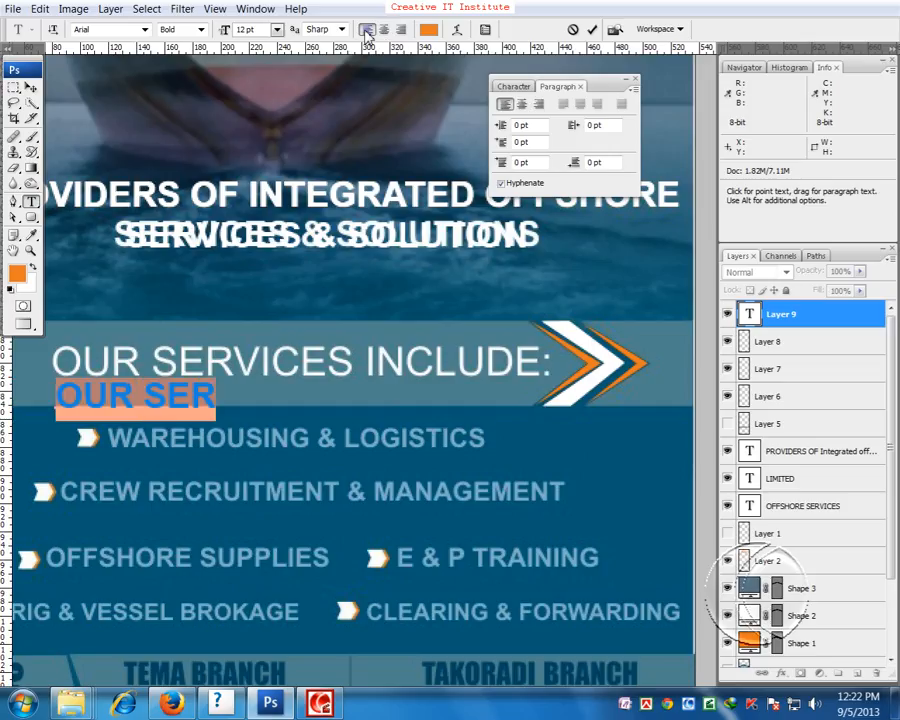
pyautogui.click(216, 398)
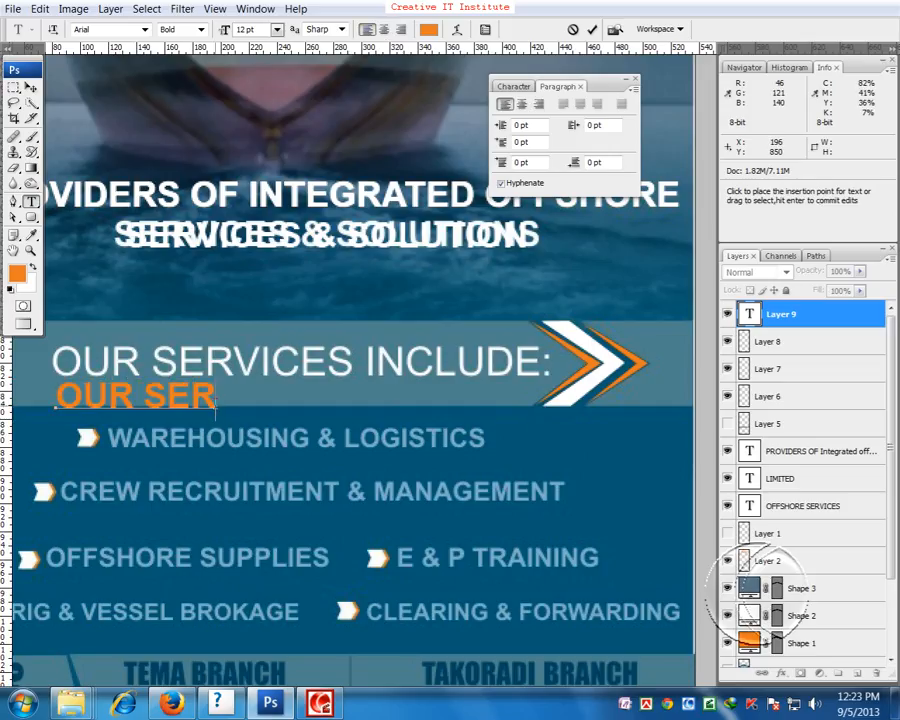
pyautogui.write('VICE')
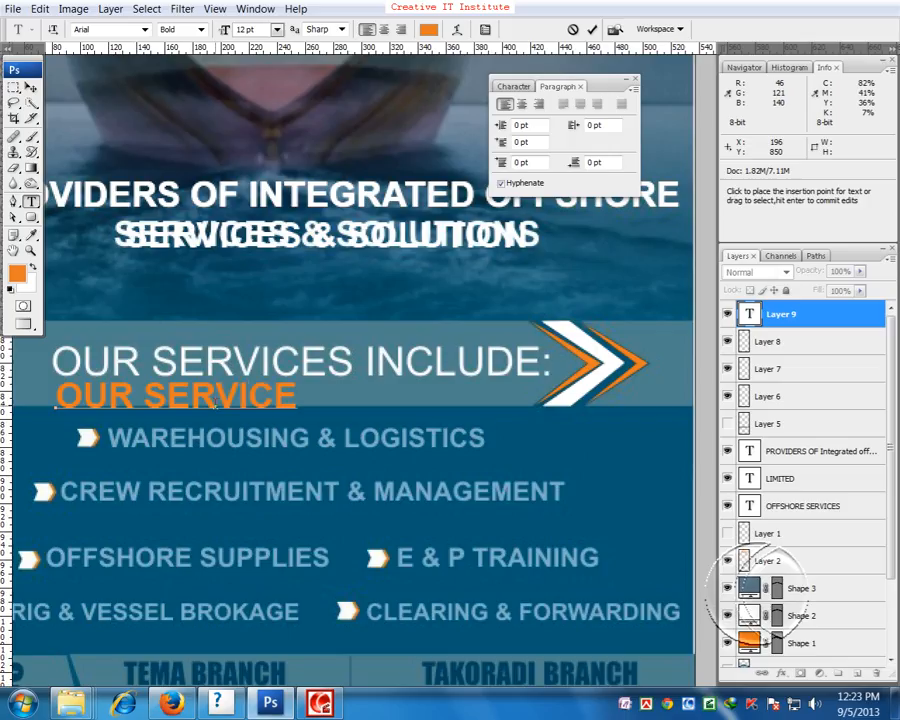
pyautogui.write('S IN')
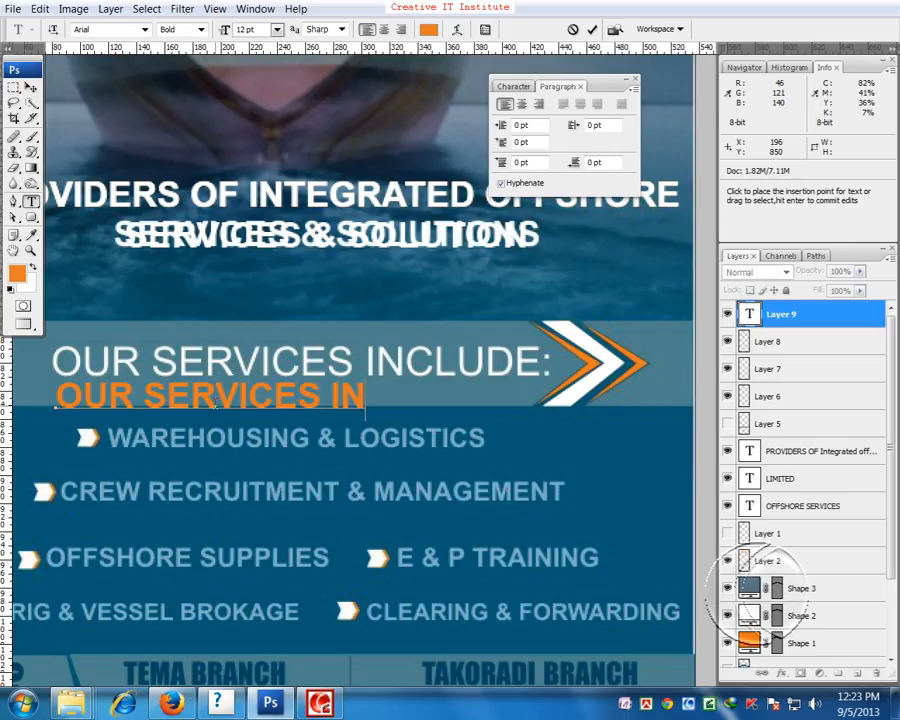
pyautogui.write('CL')
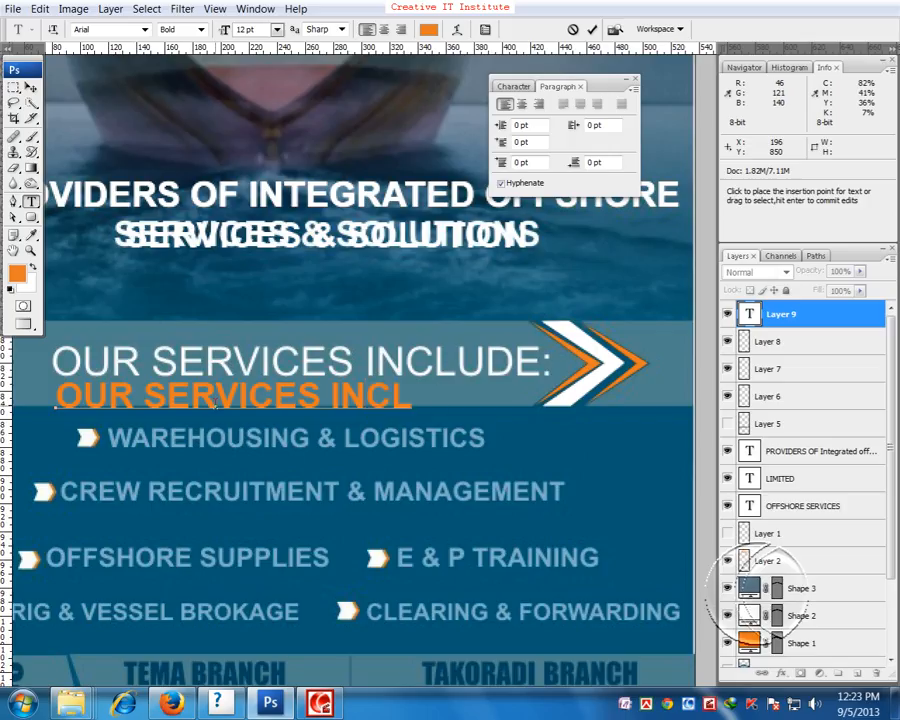
pyautogui.write('UDE:')
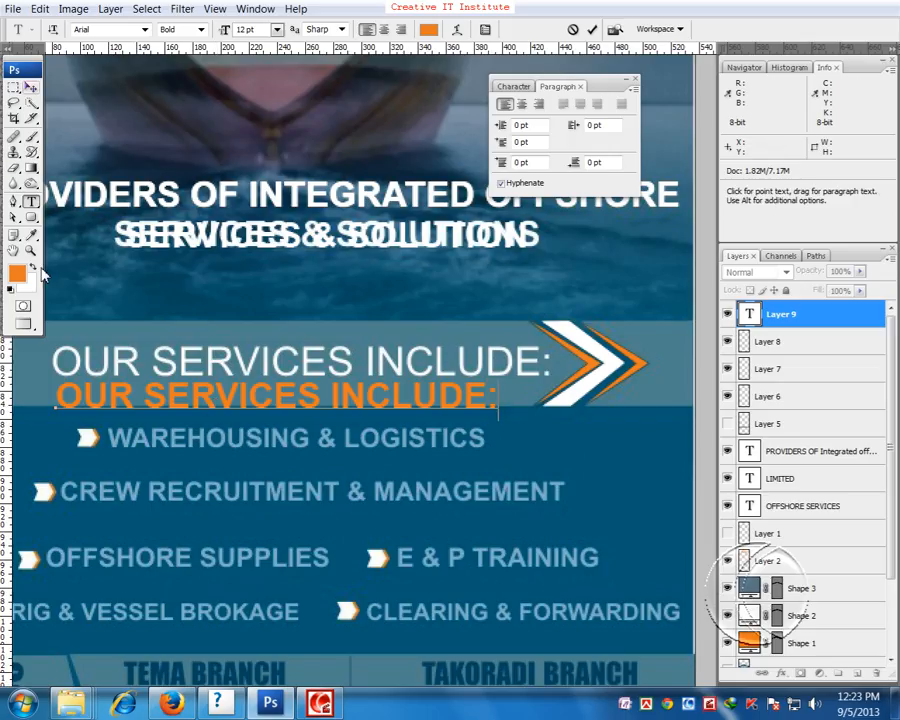
# - Set the whole "OUR SERVICES INCLUDE:" text line to 13 pt Arial Regular
pyautogui.moveTo(64, 411); pyautogui.dragTo(496, 392)
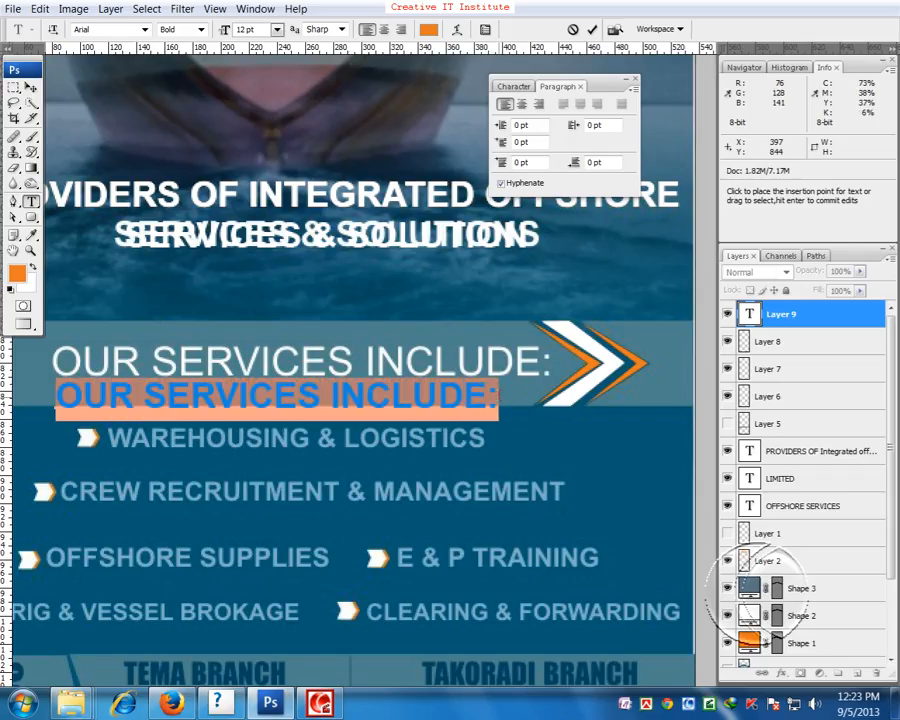
pyautogui.click(516, 86)
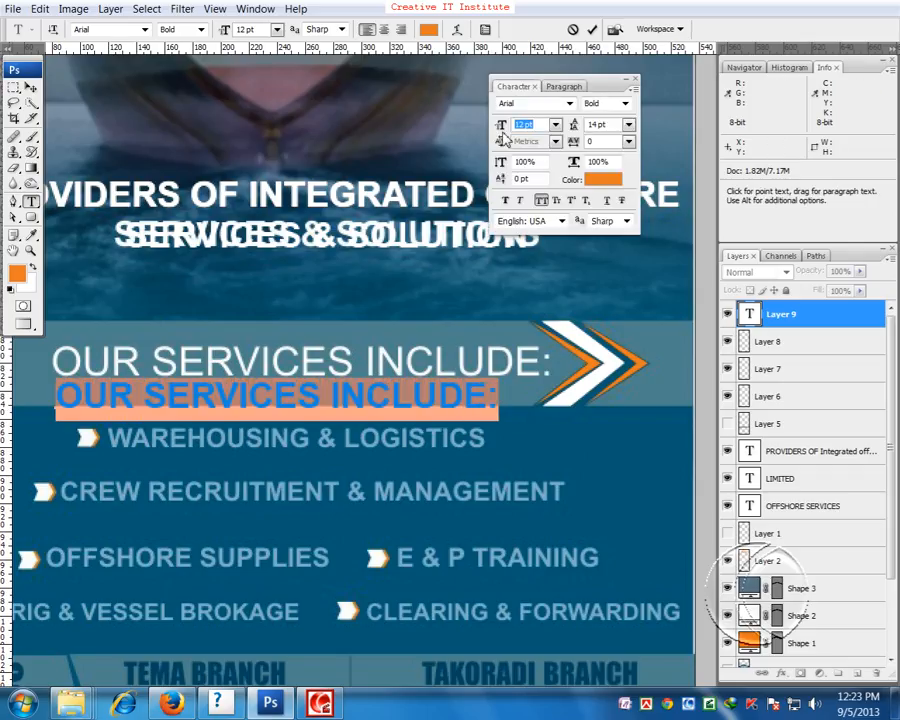
pyautogui.press('Up')
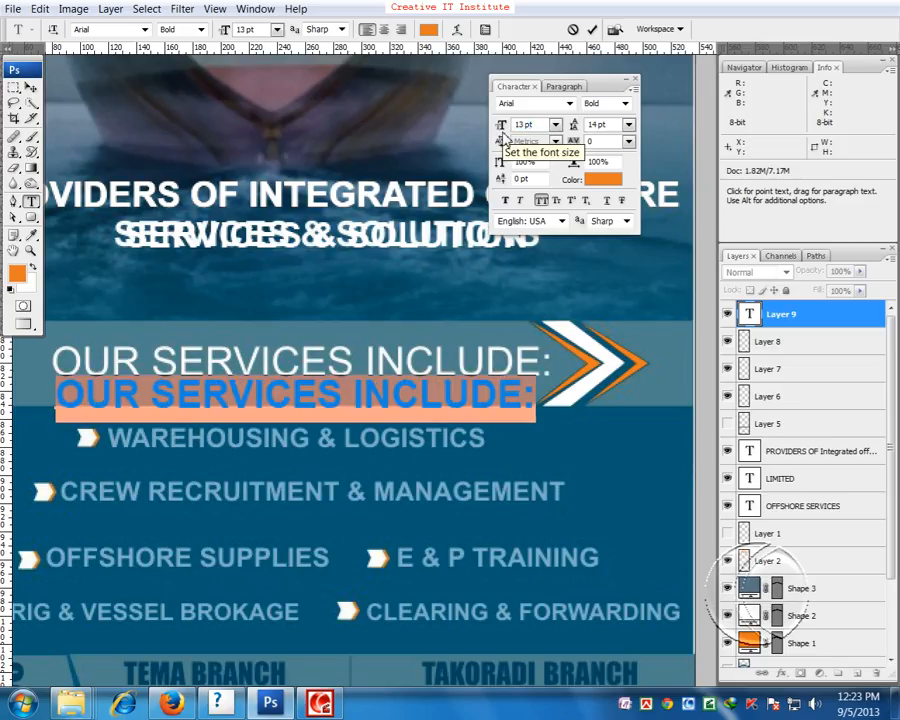
pyautogui.click(625, 104)
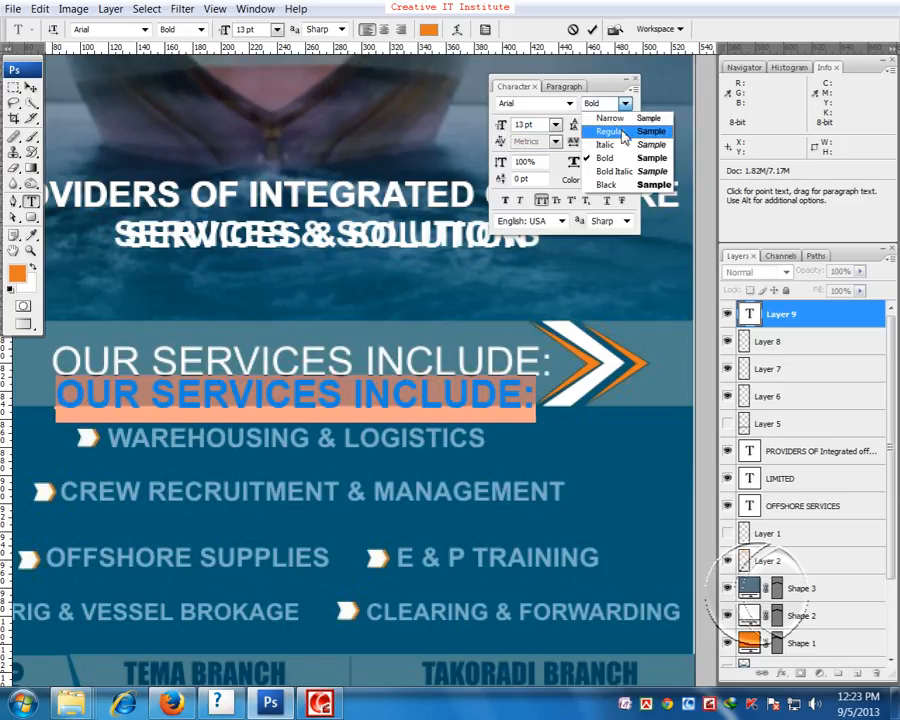
pyautogui.click(621, 131)
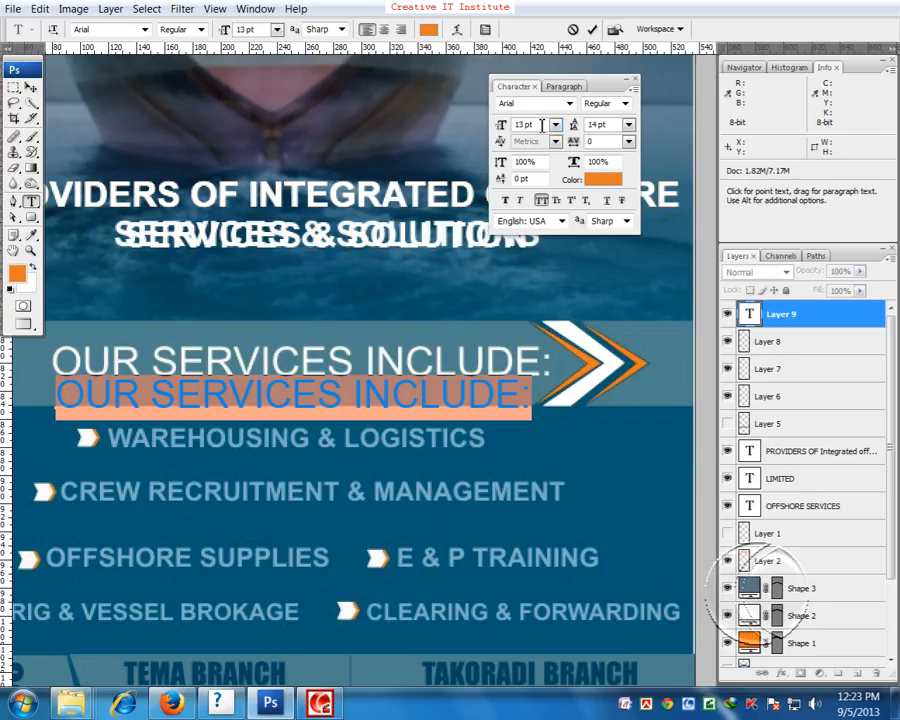
# - Try a 14 pt font size on the new heading text and return it to 13 pt
pyautogui.moveTo(541, 125); pyautogui.dragTo(523, 129)
pyautogui.write('14')
pyautogui.press('Return')
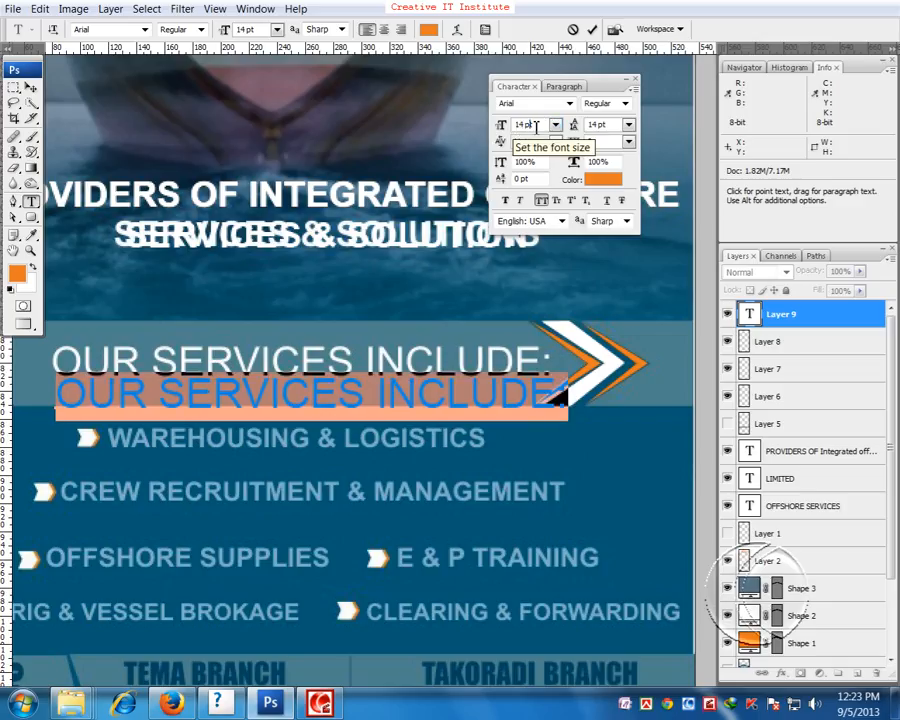
pyautogui.moveTo(536, 127); pyautogui.dragTo(494, 136)
pyautogui.write('13')
pyautogui.press('Return')
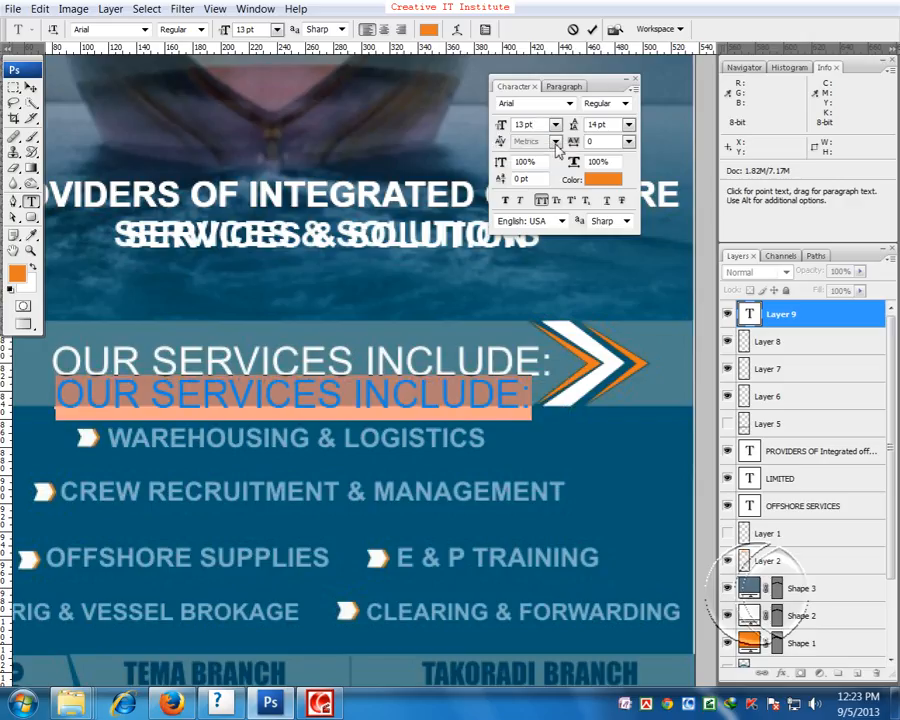
# - Set the new heading text's tracking to 40 to approximate the reference width, and commit the text
pyautogui.moveTo(591, 141); pyautogui.dragTo(567, 151)
pyautogui.write('25')
pyautogui.press('Return')
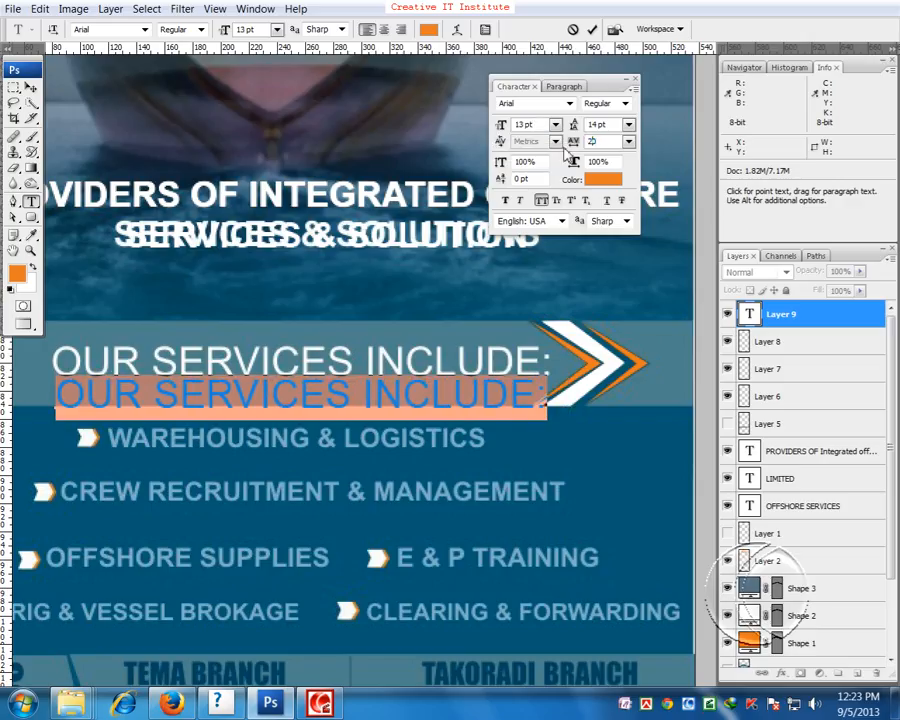
pyautogui.press('BackSpace')
pyautogui.write('4')
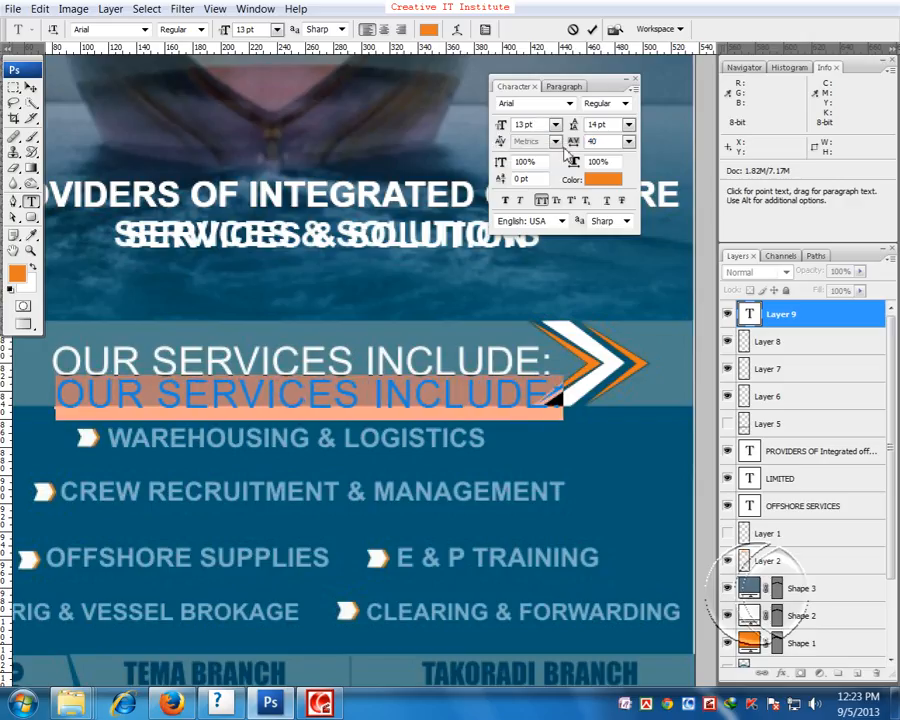
pyautogui.click(30, 86)
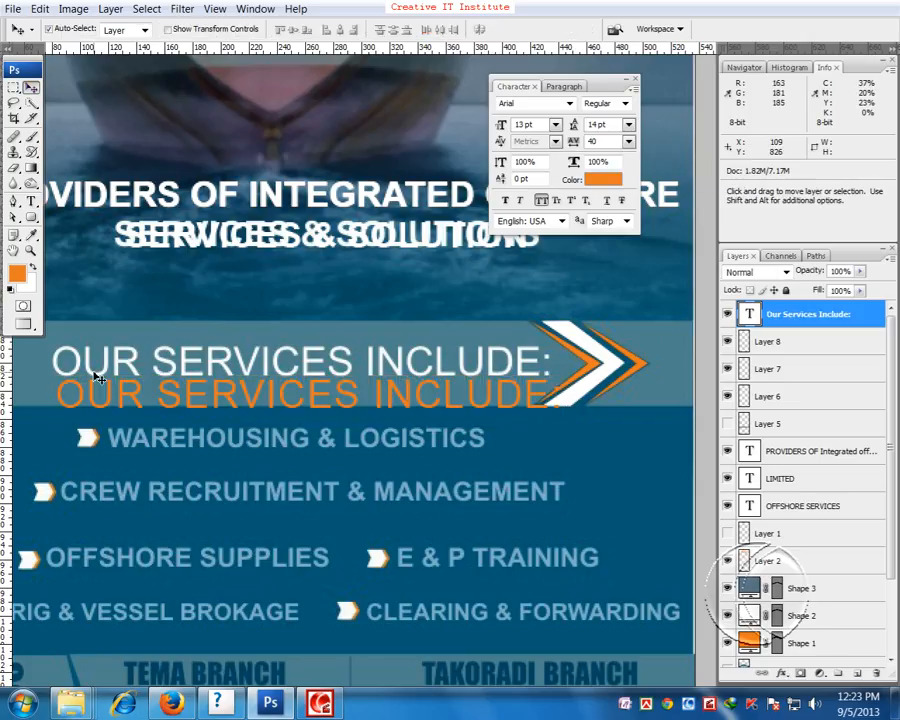
# - Make the new "OUR SERVICES INCLUDE:" text white and align it exactly over the reference heading
pyautogui.moveTo(130, 404); pyautogui.dragTo(118, 373)
pyautogui.press('Left')
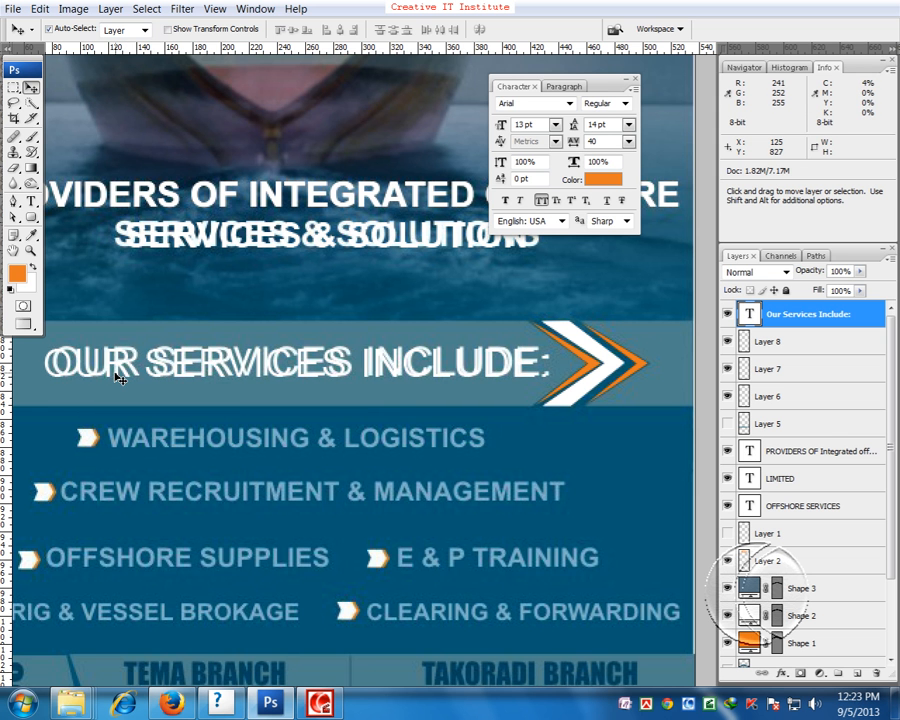
pyautogui.press('Right')
pyautogui.press('Right')
pyautogui.press('Right')
pyautogui.press('Right')
pyautogui.press('Up')
pyautogui.press('Up')
pyautogui.press('Right')
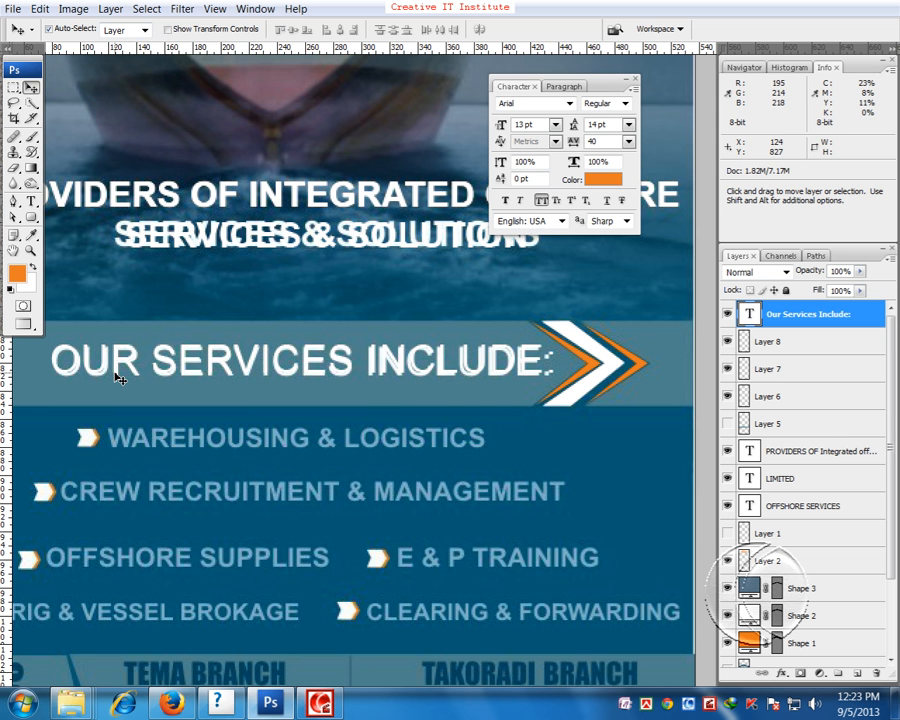
pyautogui.press('Up')
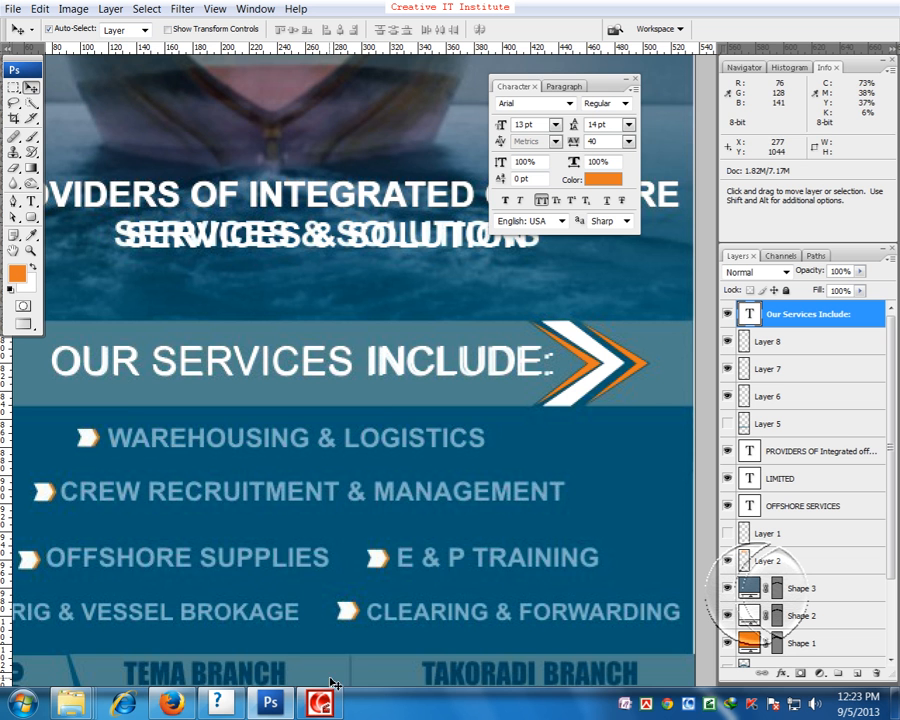
# - Add a new layer and select the full-width contact band at the banner's base, about 537 by 159 px
pyautogui.hotkey('ctrl', '-')
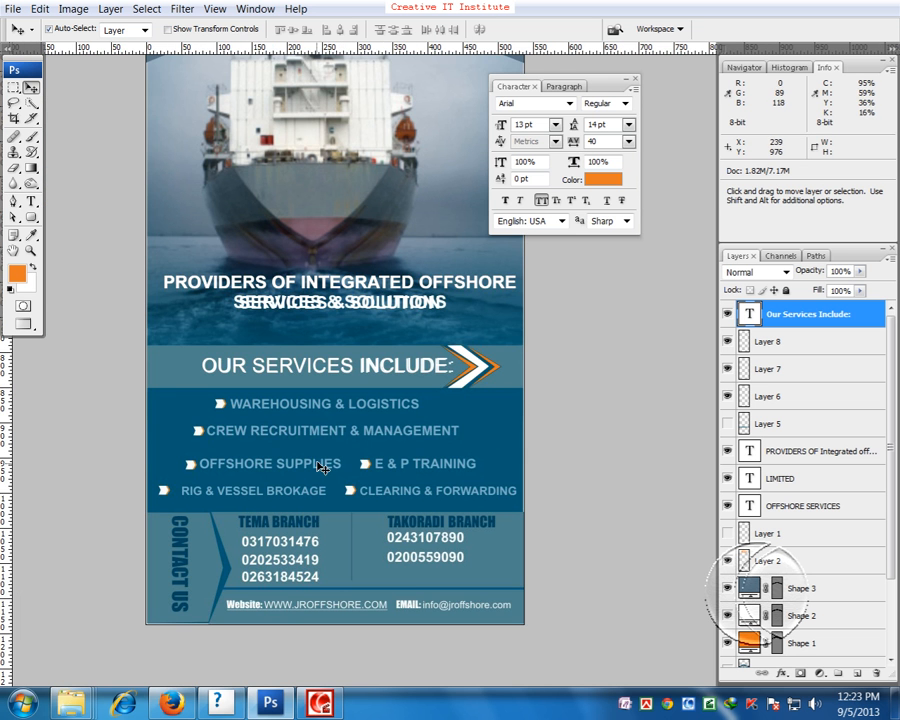
pyautogui.moveTo(233, 394); pyautogui.dragTo(199, 374)
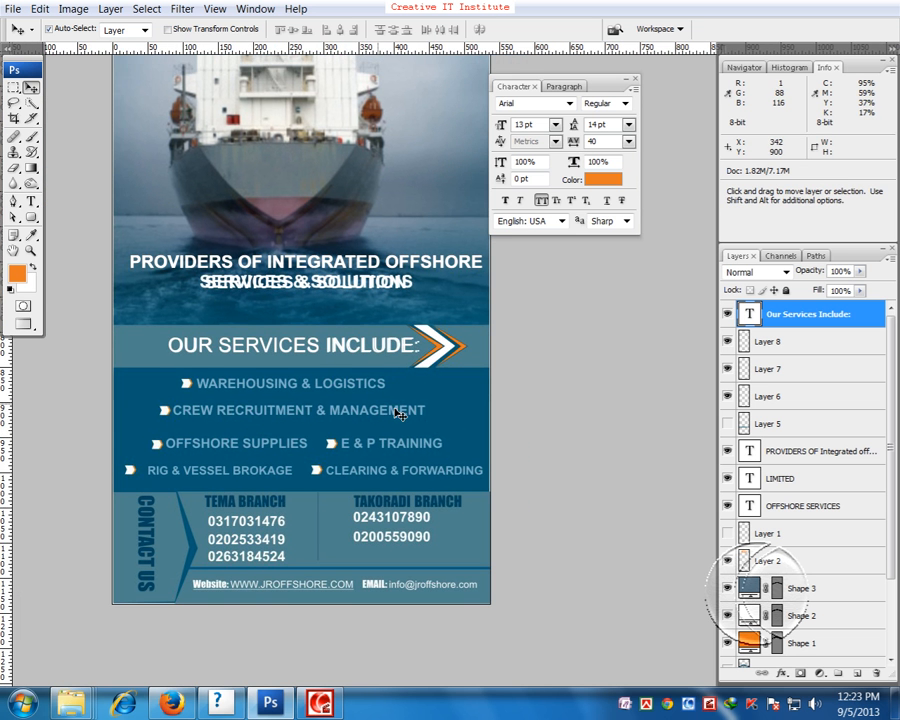
pyautogui.moveTo(327, 520); pyautogui.dragTo(197, 492)
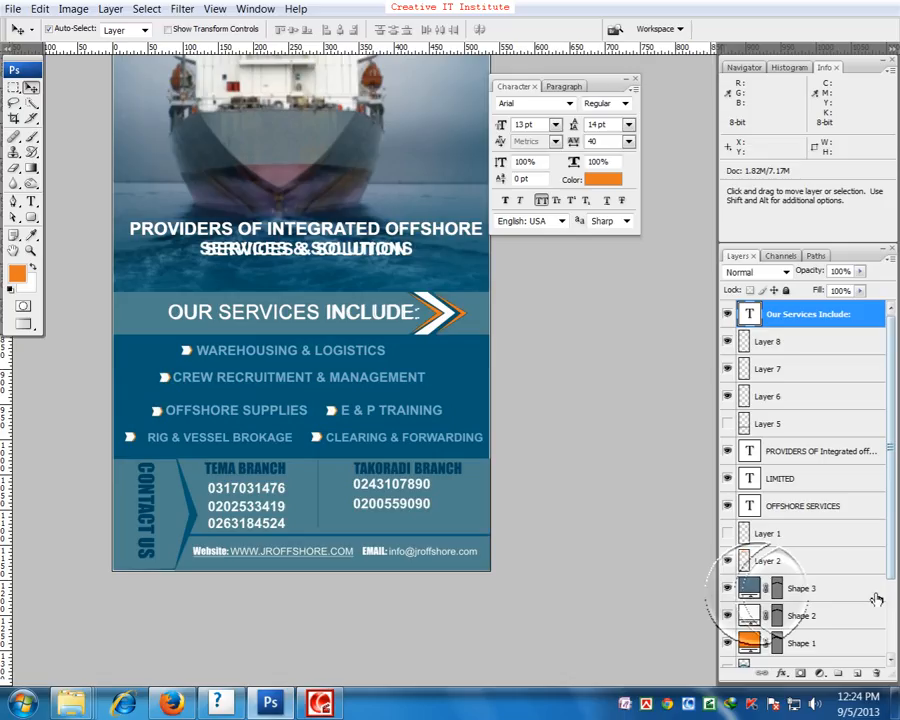
pyautogui.scroll(-2, 234, 426)
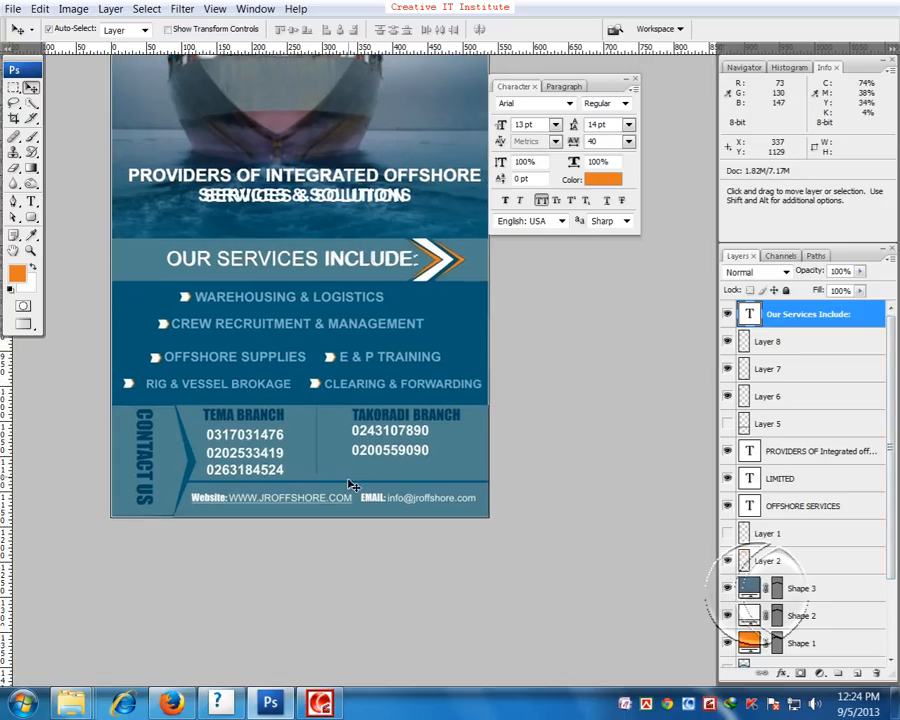
pyautogui.click(858, 674)
pyautogui.moveTo(431, 448); pyautogui.dragTo(416, 445)
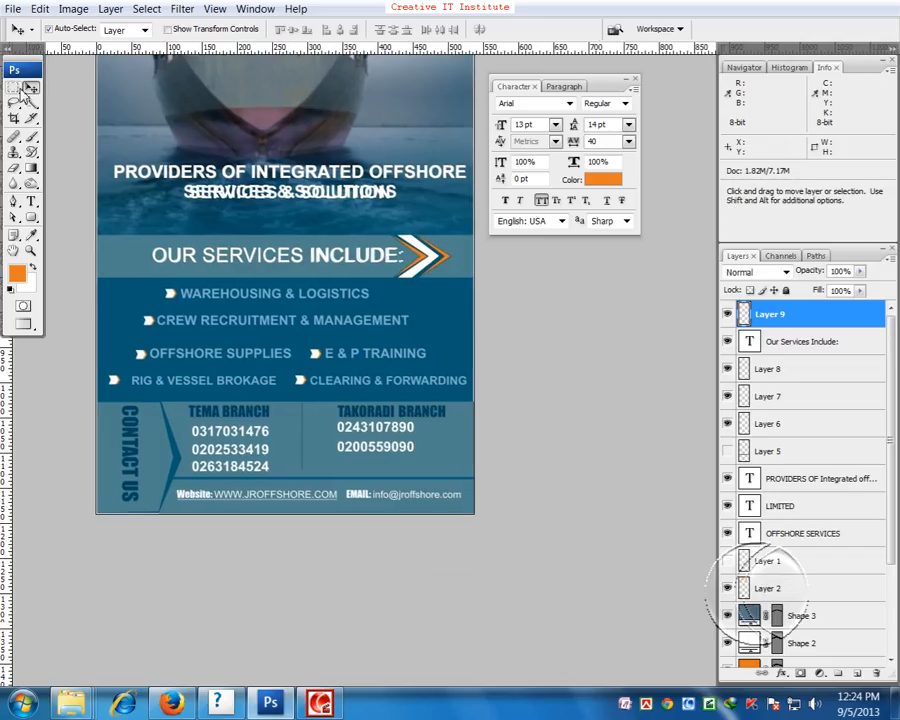
pyautogui.click(14, 88)
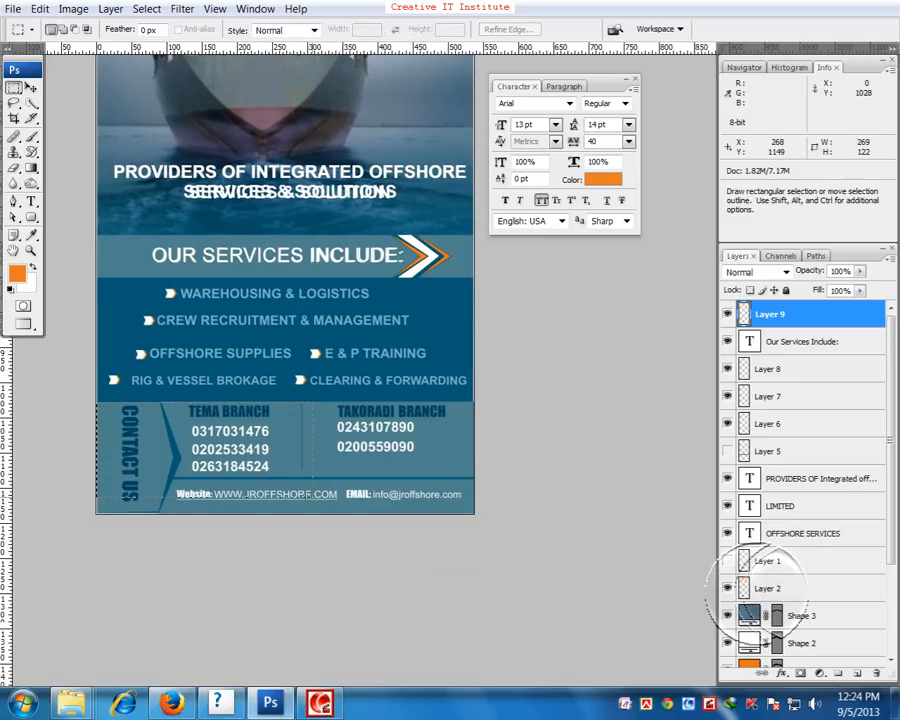
pyautogui.moveTo(95, 402); pyautogui.dragTo(498, 542)
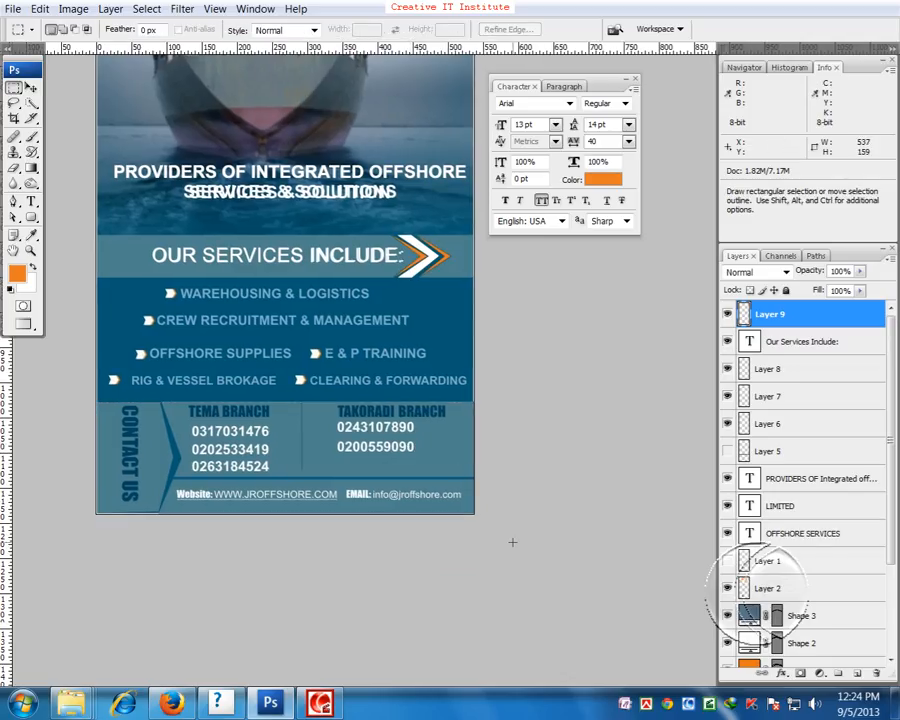
# - Sample the contact band's teal colour, fill the selected band with it on the new layer, and deselect
pyautogui.click(31, 237)
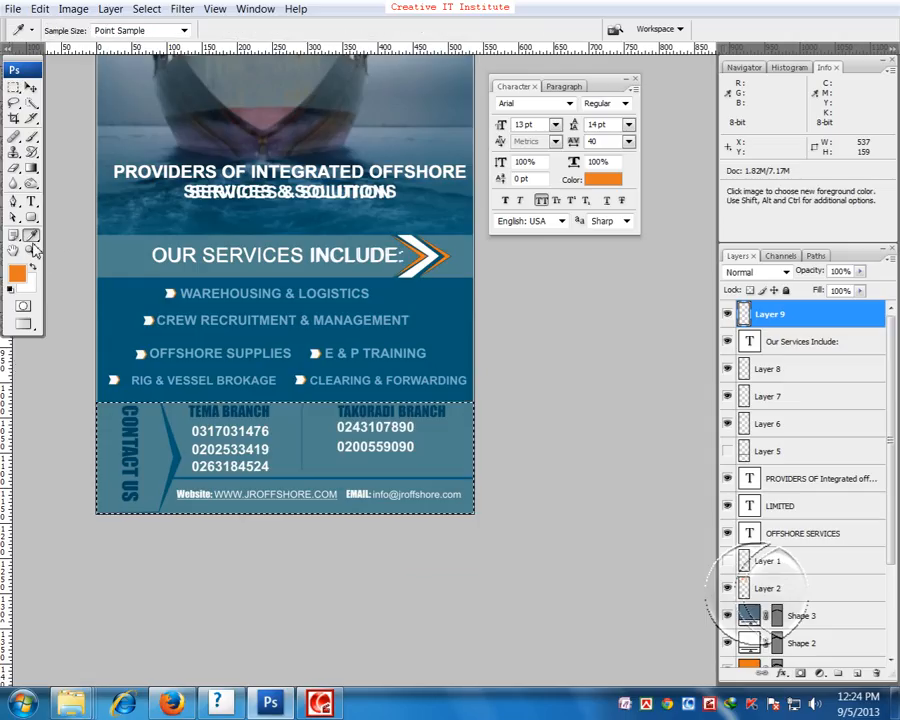
pyautogui.click(453, 458)
pyautogui.hotkey('alt', 'BackSpace')
pyautogui.hotkey('ctrl', 'd')
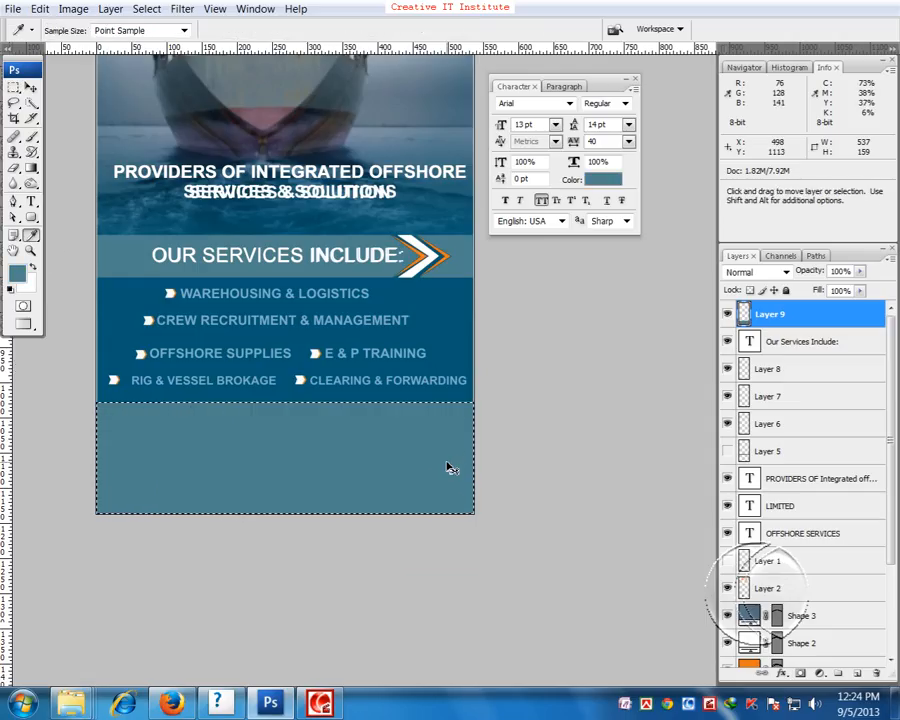
# - Hide Layer 9 and trace the dark chevron beside CONTACT US with a closed Pen path, about 40 by 172 px
pyautogui.click(726, 316)
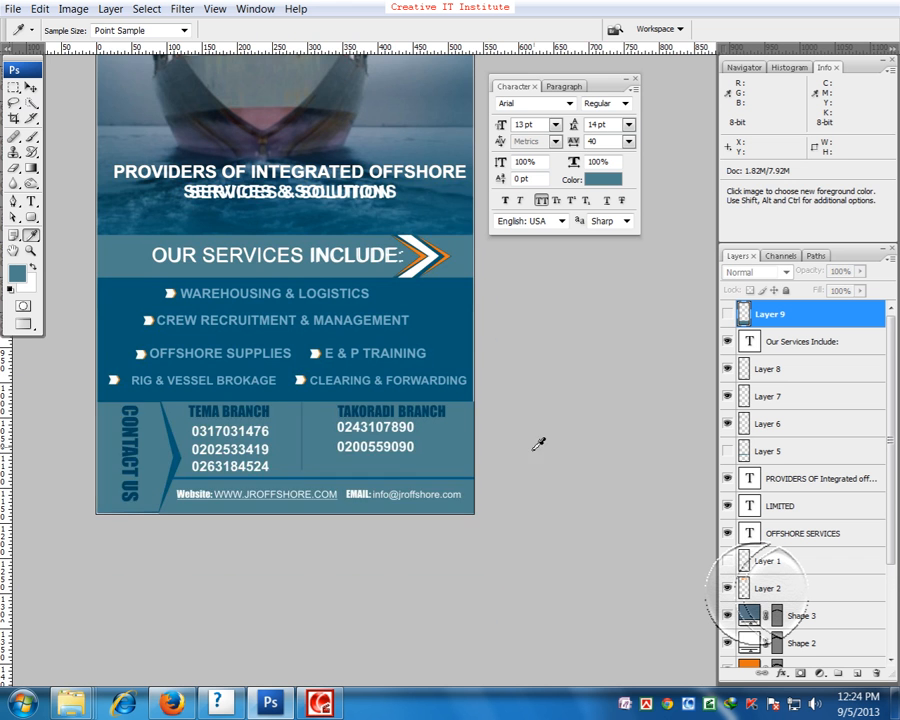
pyautogui.moveTo(534, 438); pyautogui.dragTo(600, 380)
pyautogui.hotkey('ctrl', '+')
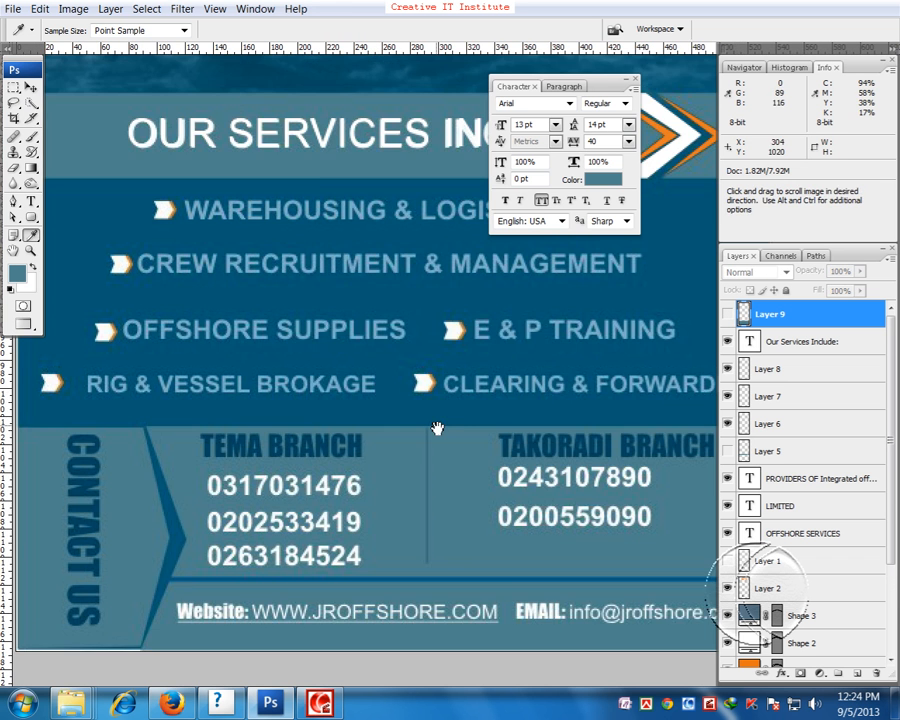
pyautogui.moveTo(436, 426); pyautogui.dragTo(466, 310)
pyautogui.moveTo(249, 443); pyautogui.dragTo(255, 410)
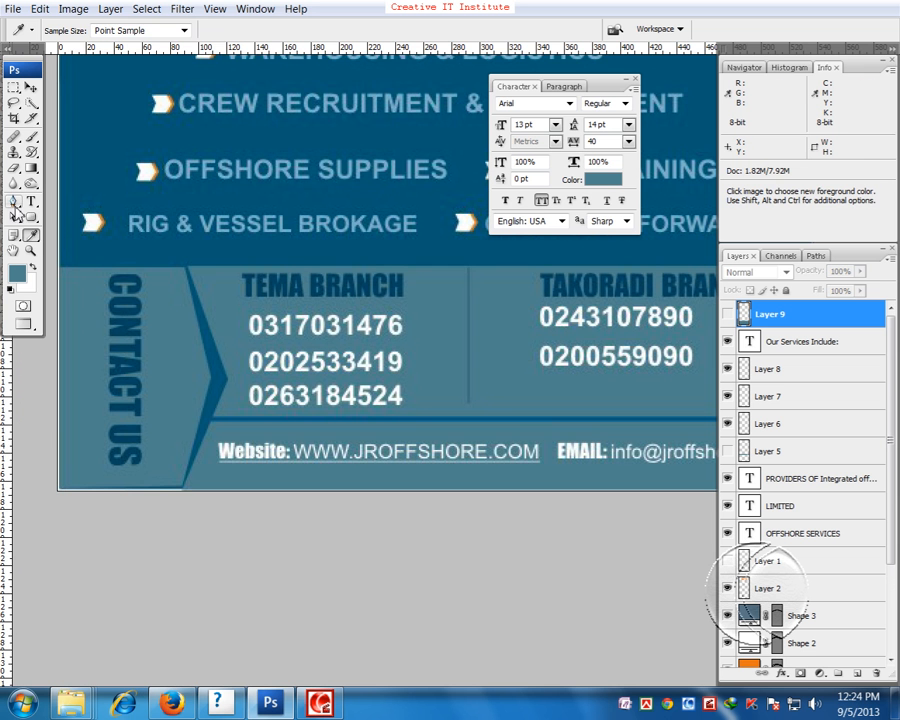
pyautogui.click(14, 202)
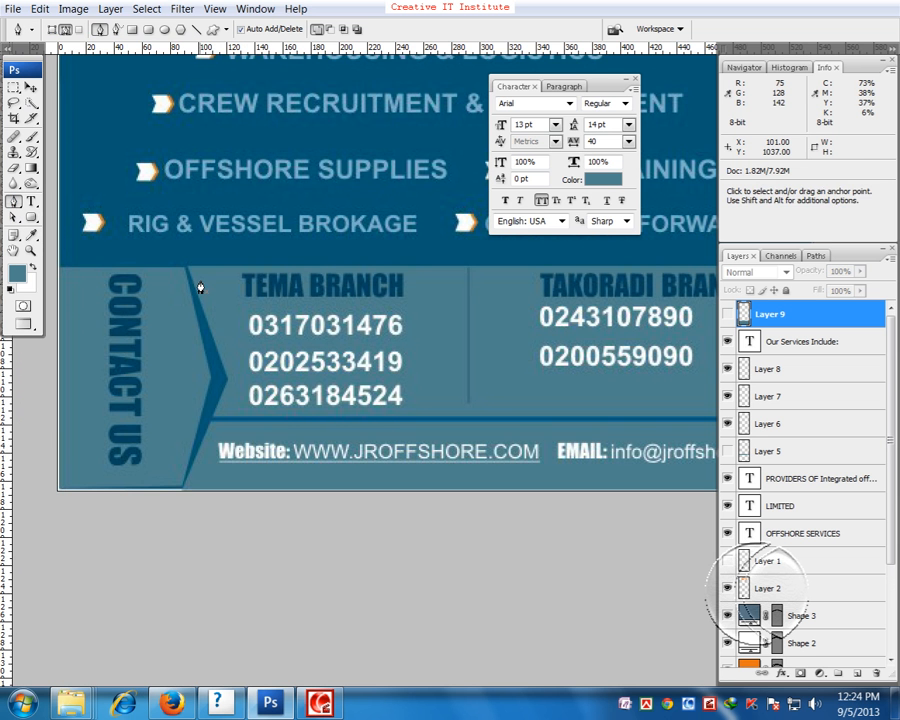
pyautogui.hotkey('ctrl', '+')
pyautogui.moveTo(202, 288); pyautogui.dragTo(444, 235)
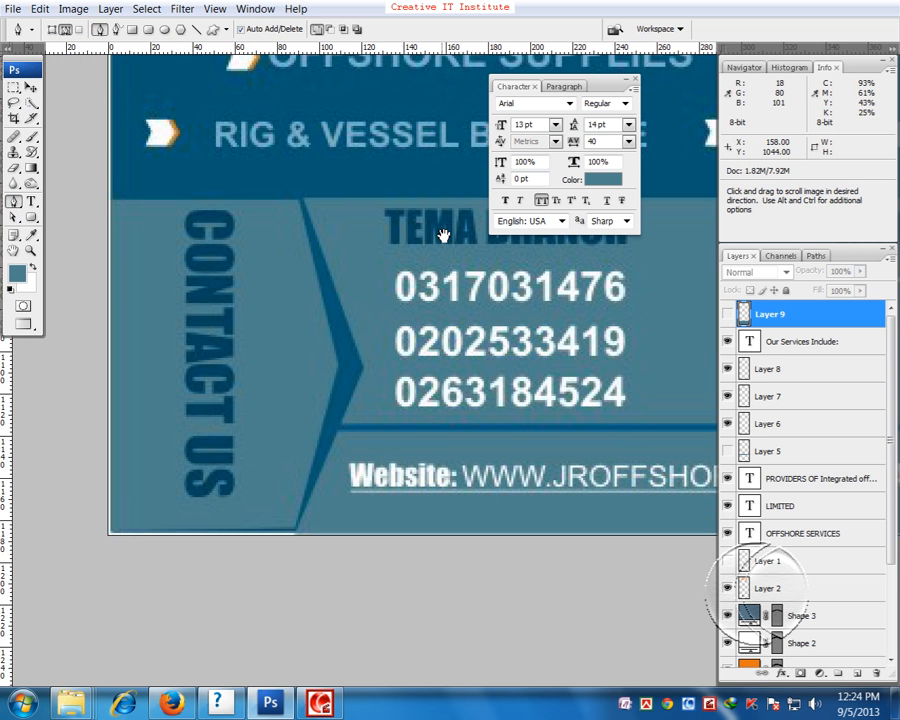
pyautogui.click(302, 196)
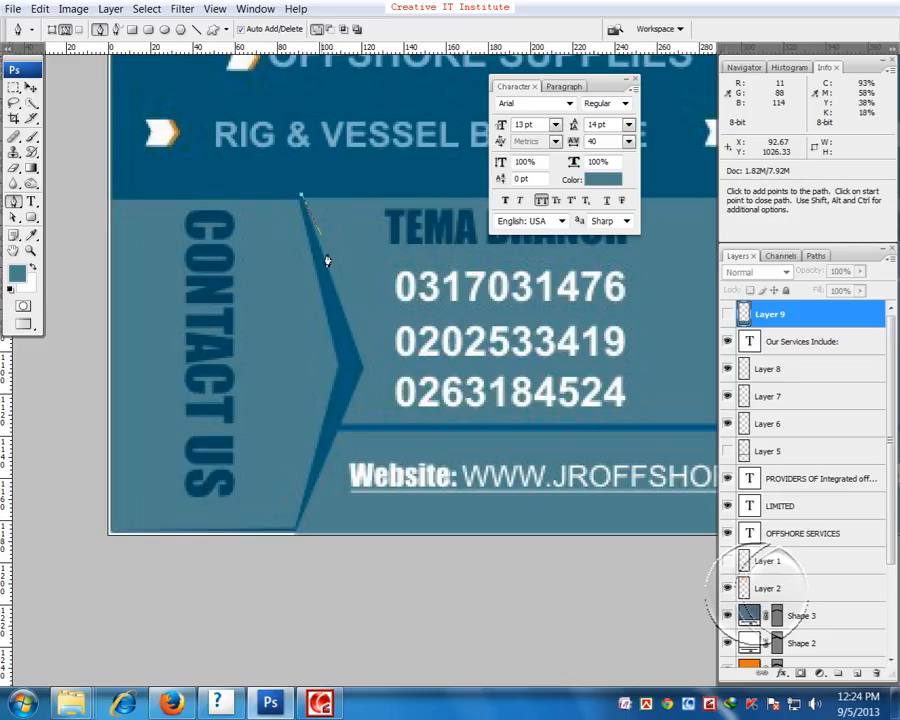
pyautogui.click(362, 368)
pyautogui.click(340, 440)
pyautogui.click(298, 526)
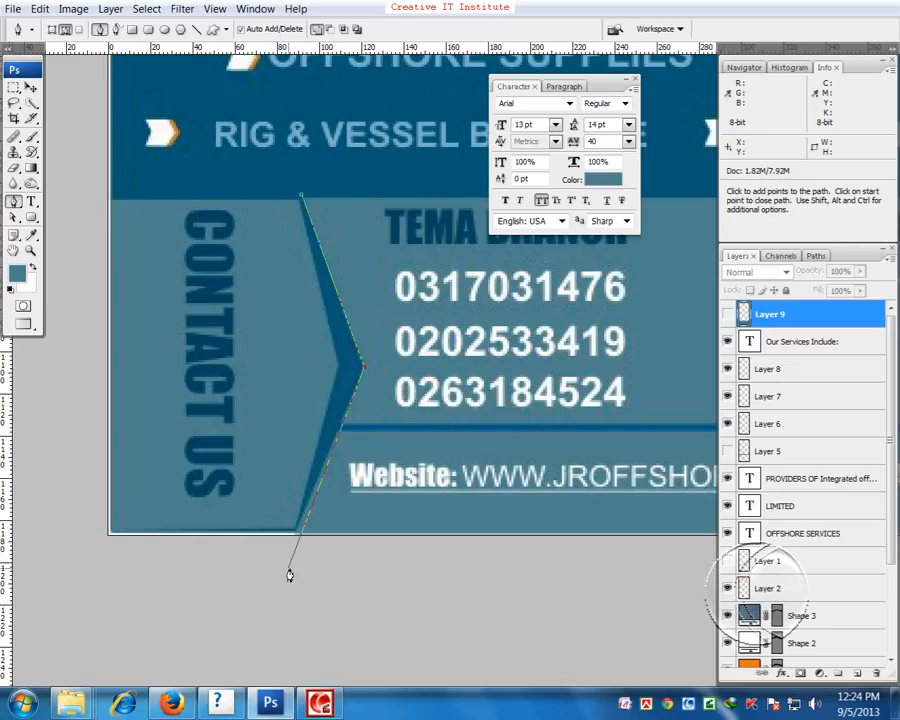
pyautogui.click(340, 368)
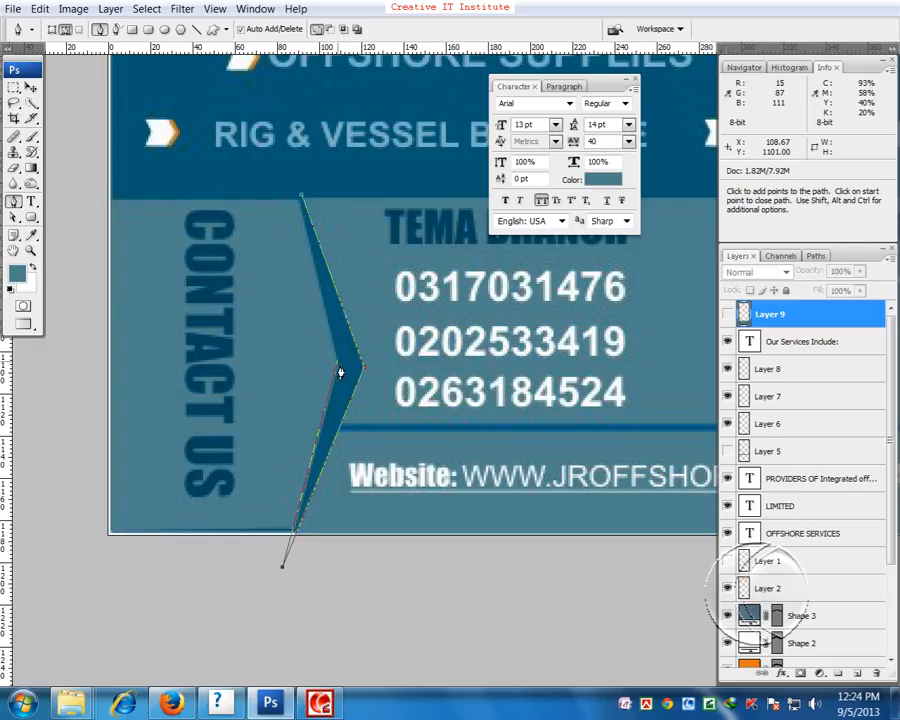
pyautogui.click(302, 200)
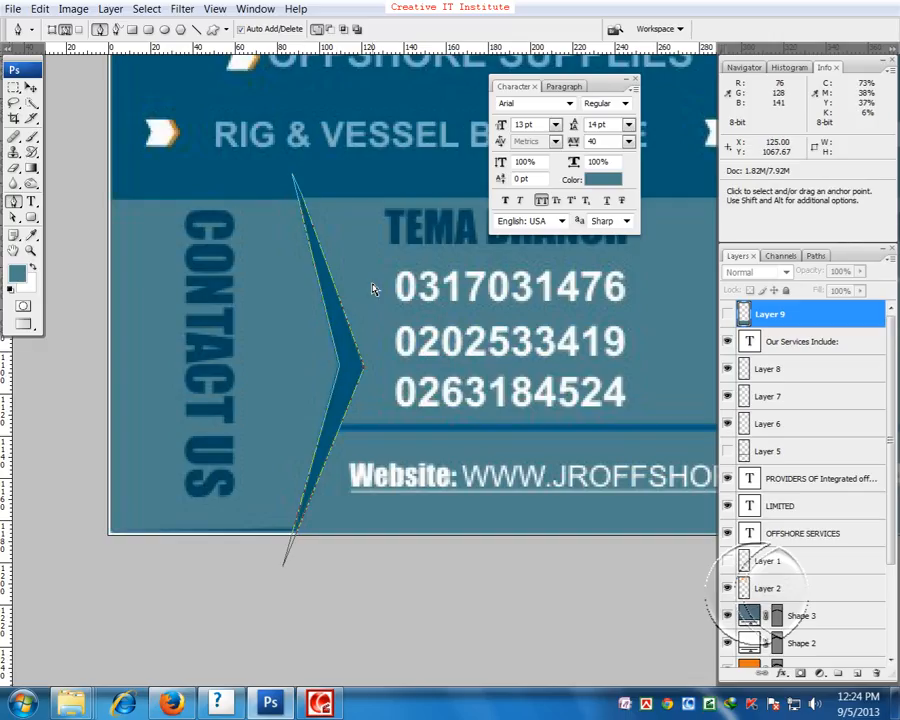
# - Turn the chevron path into a selection, show Layer 9, cut the chevron out of its teal fill, and deselect
pyautogui.hotkey('ctrl', 'Return')
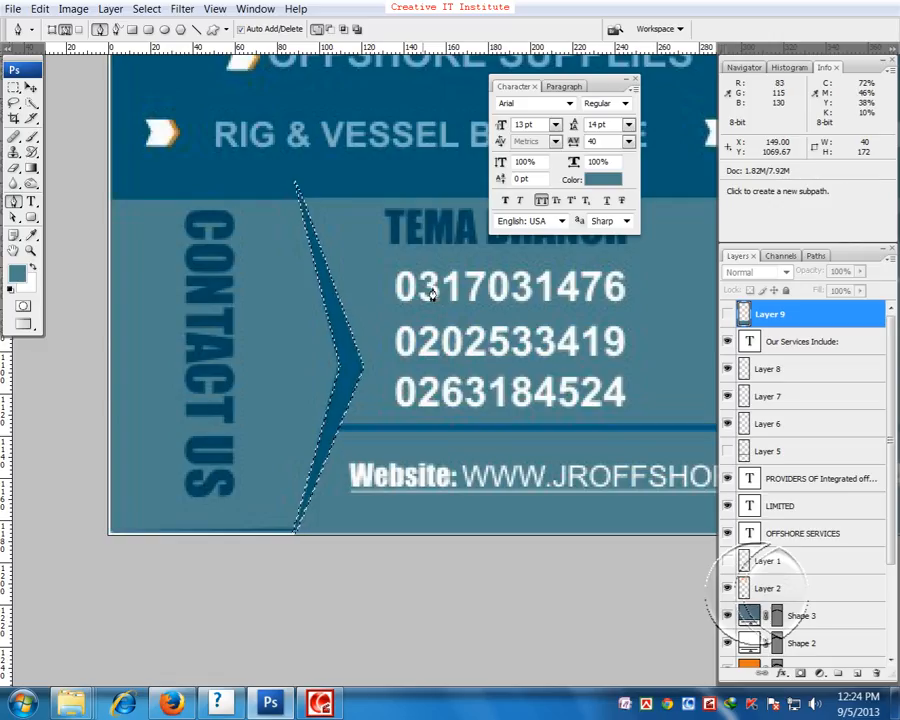
pyautogui.click(727, 314)
pyautogui.hotkey('alt', 'BackSpace')
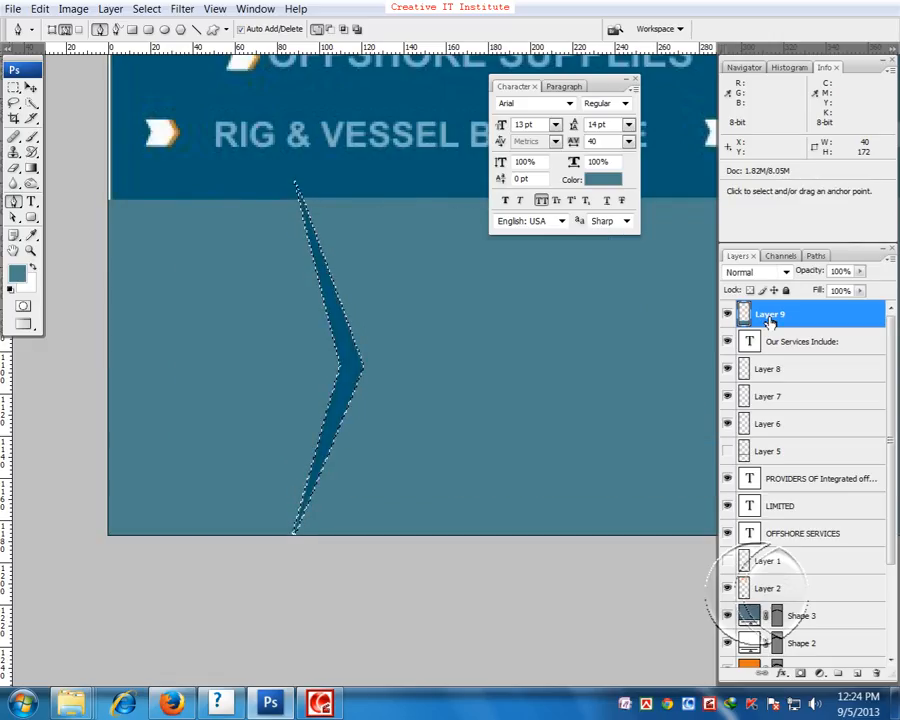
pyautogui.hotkey('ctrl', 'd')
pyautogui.moveTo(556, 394); pyautogui.dragTo(542, 396)
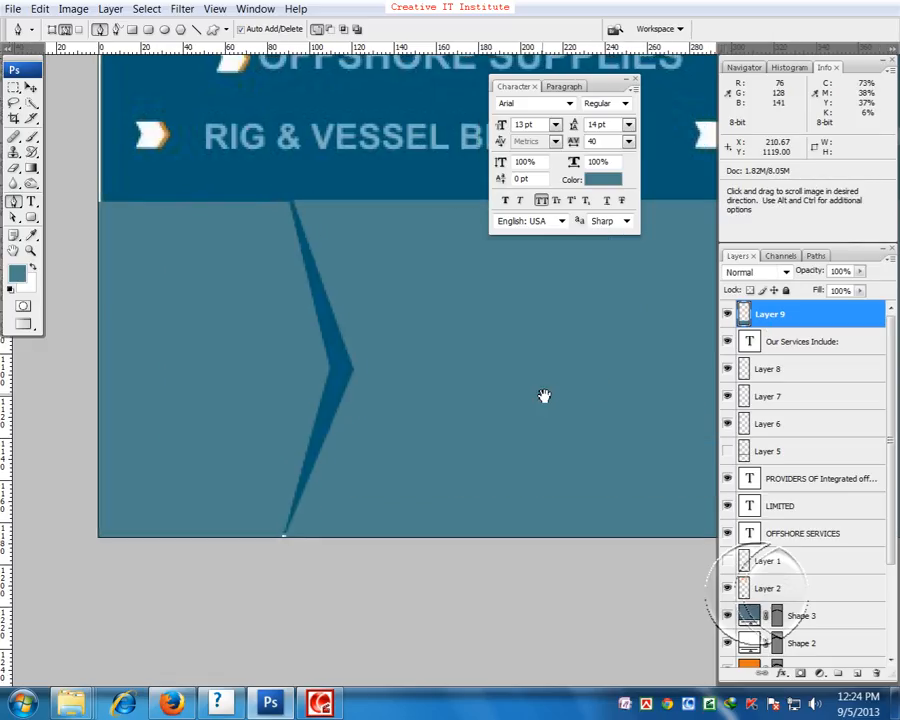
# - Hide Layer 9 and select the thin horizontal divider above the website line, about 429 by 6 px
pyautogui.click(727, 314)
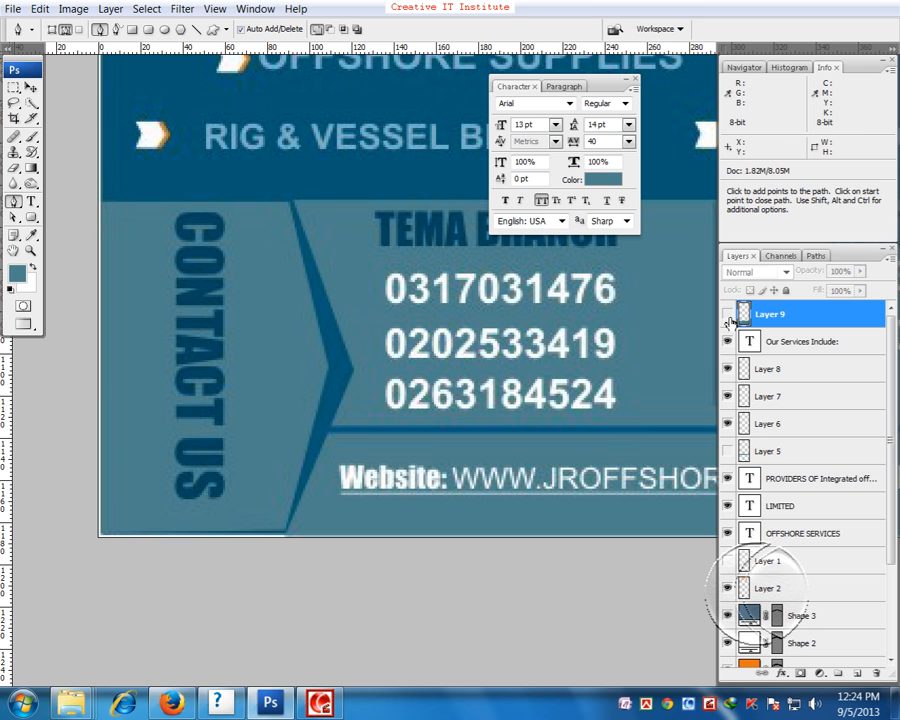
pyautogui.moveTo(431, 432); pyautogui.dragTo(283, 442)
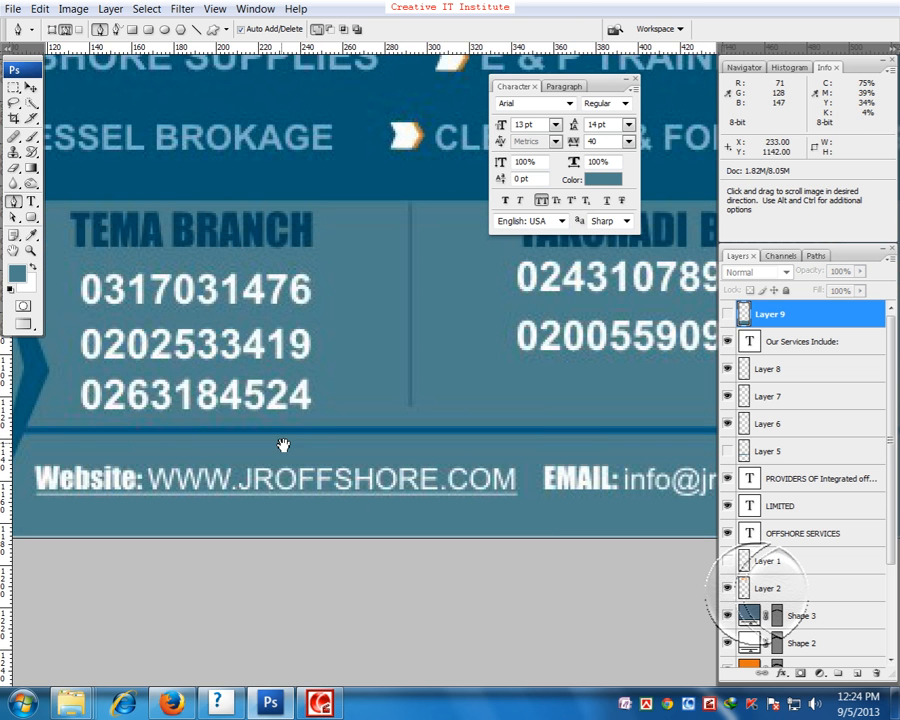
pyautogui.hotkey('ctrl', '-')
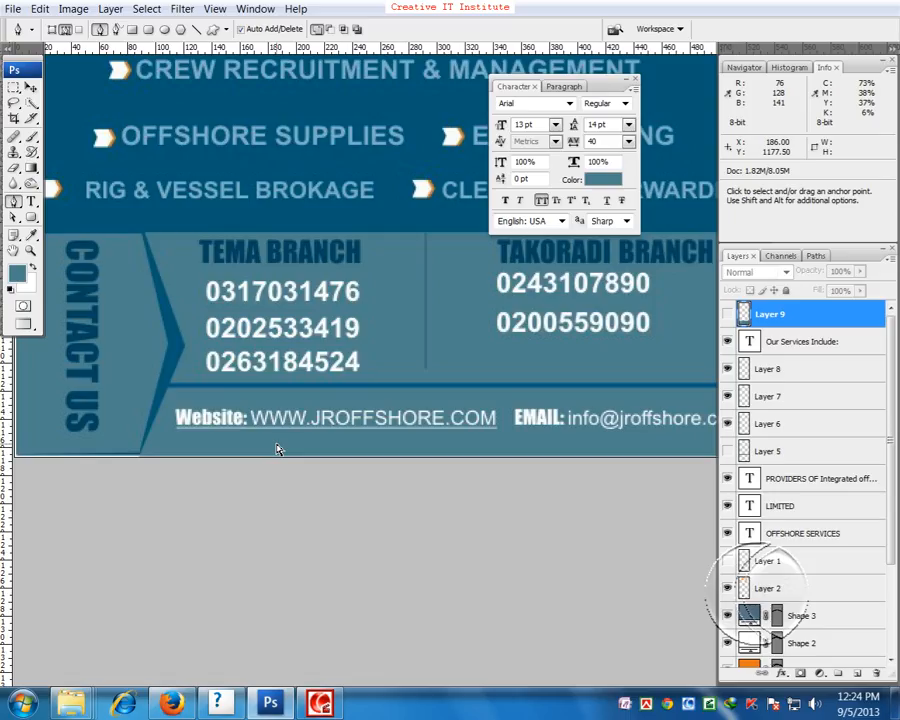
pyautogui.hotkey('ctrl', '-')
pyautogui.moveTo(405, 384); pyautogui.dragTo(376, 416)
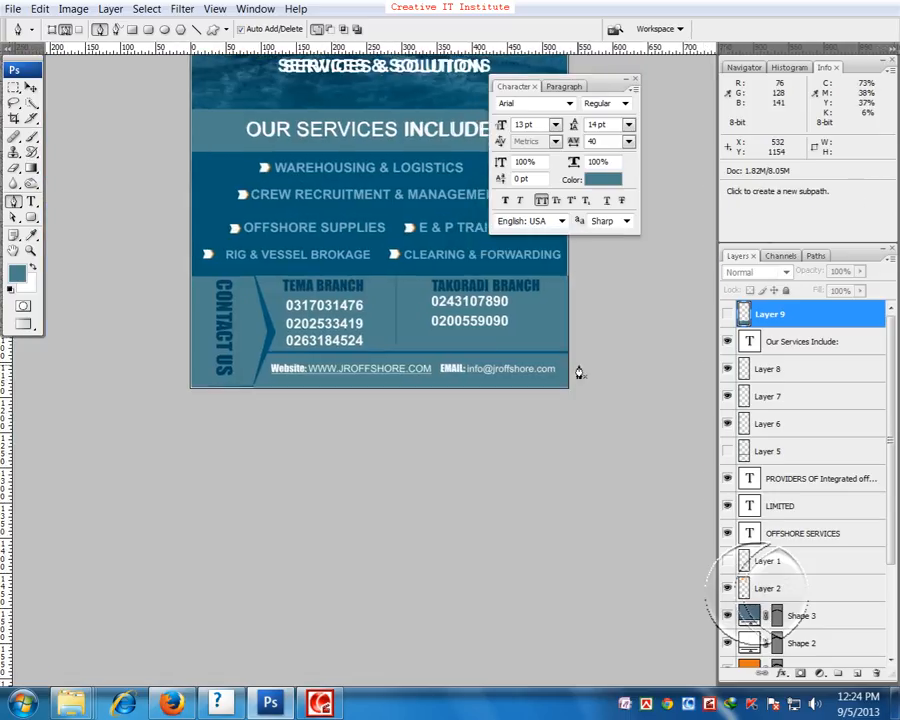
pyautogui.click(14, 87)
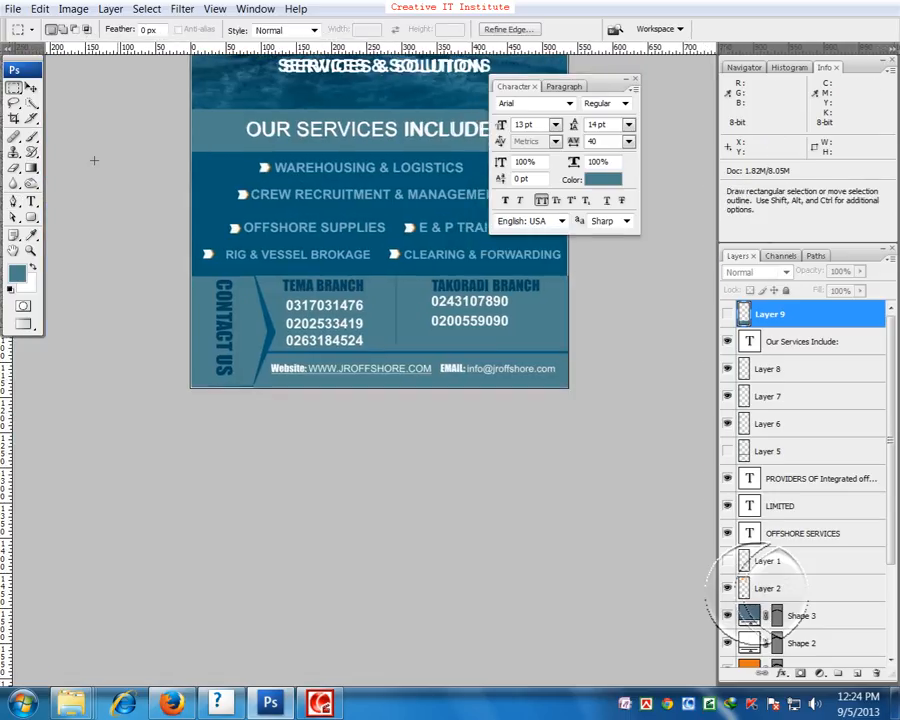
pyautogui.moveTo(267, 352); pyautogui.dragTo(614, 353)
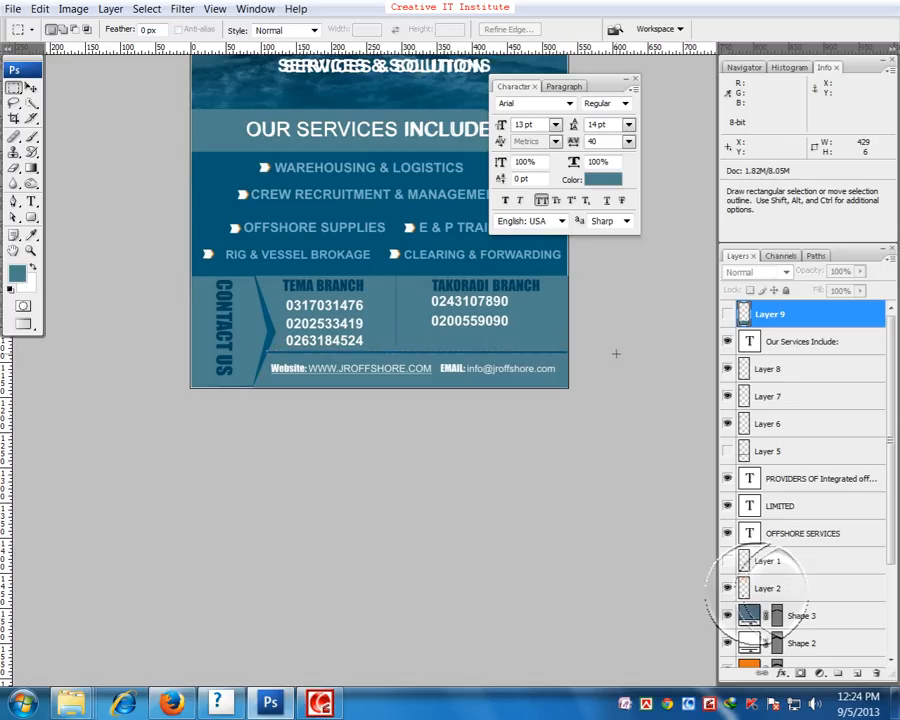
# - Show Layer 9, cut the selected divider strip out of its teal fill, and deselect
pyautogui.click(727, 314)
pyautogui.click(783, 339)
pyautogui.hotkey('alt', 'BackSpace')
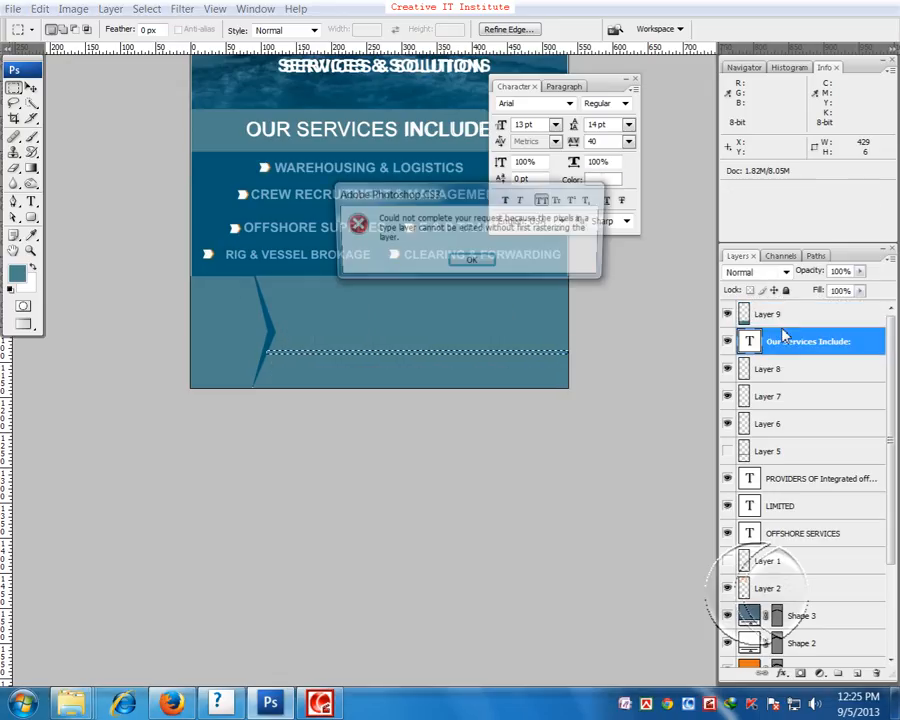
pyautogui.click(489, 262)
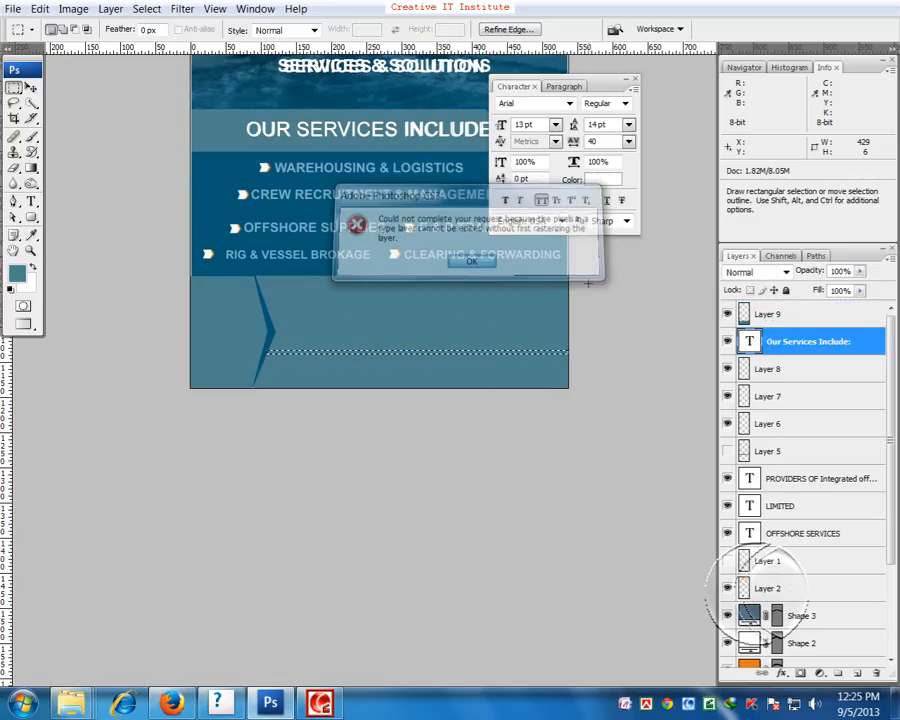
pyautogui.click(764, 314)
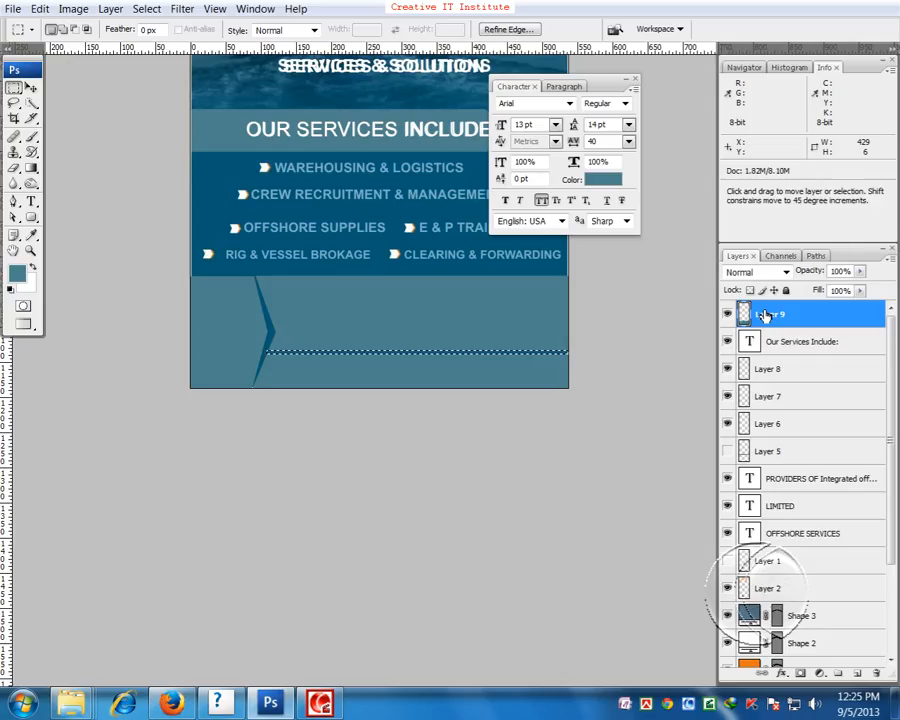
pyautogui.moveTo(337, 387); pyautogui.dragTo(335, 473)
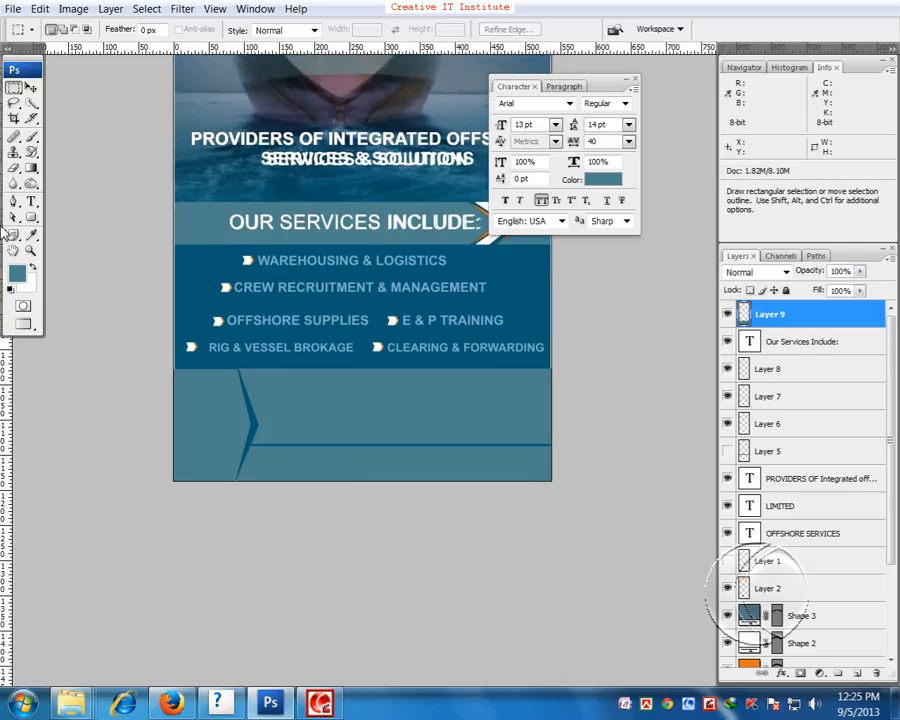
pyautogui.click(31, 87)
pyautogui.moveTo(263, 400); pyautogui.dragTo(259, 402)
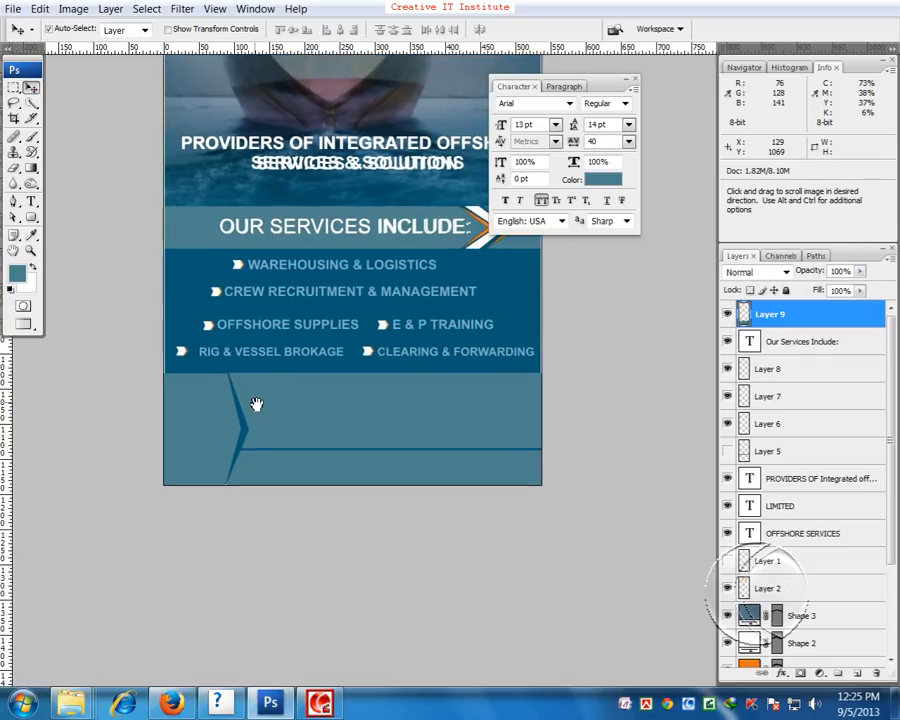
# - Hide Layer 9 and examine the reference artwork's contact details and the bullet markers beside the service lines
pyautogui.moveTo(508, 398); pyautogui.dragTo(514, 449)
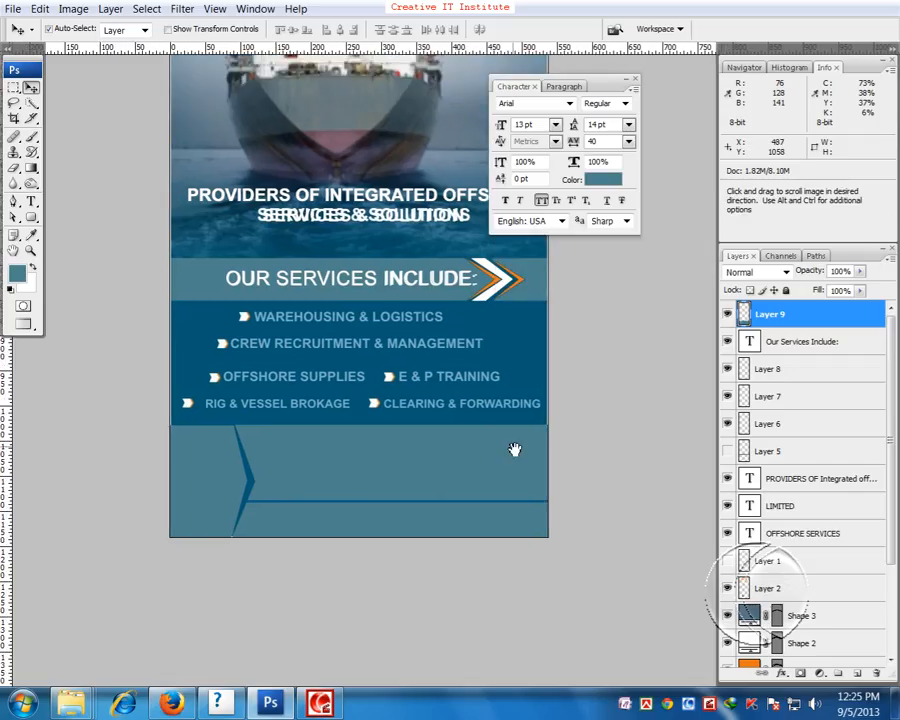
pyautogui.click(727, 314)
pyautogui.moveTo(311, 484); pyautogui.dragTo(305, 517)
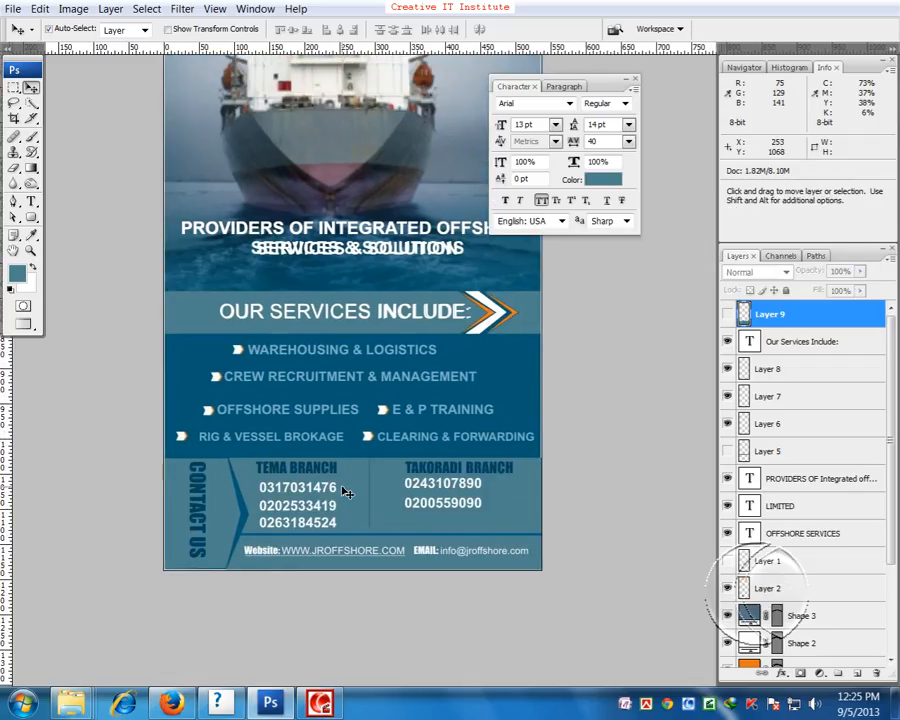
pyautogui.moveTo(265, 455); pyautogui.dragTo(256, 447)
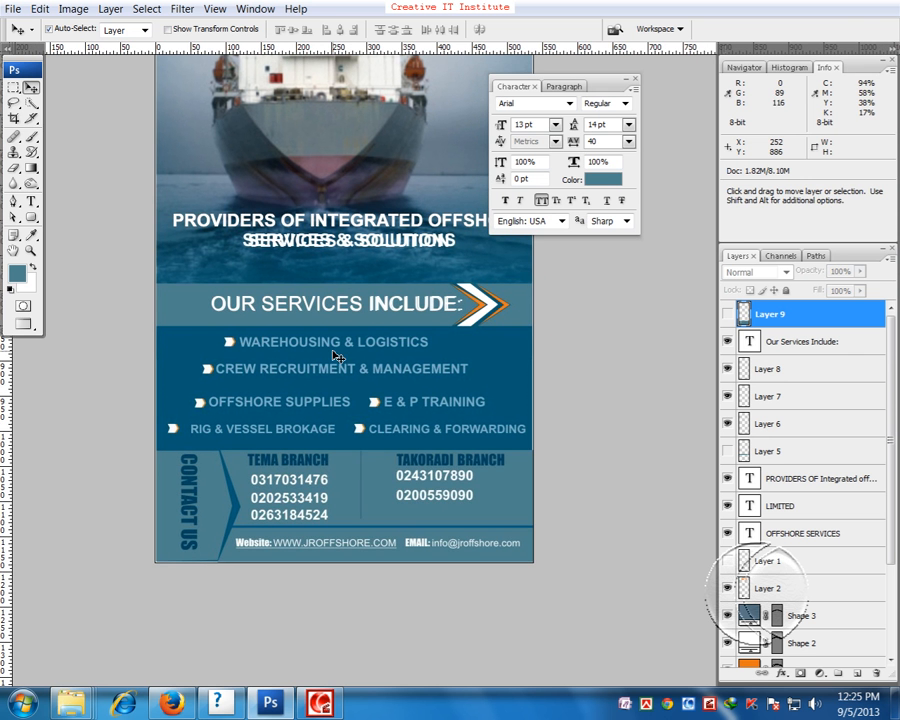
pyautogui.moveTo(257, 348); pyautogui.dragTo(260, 376)
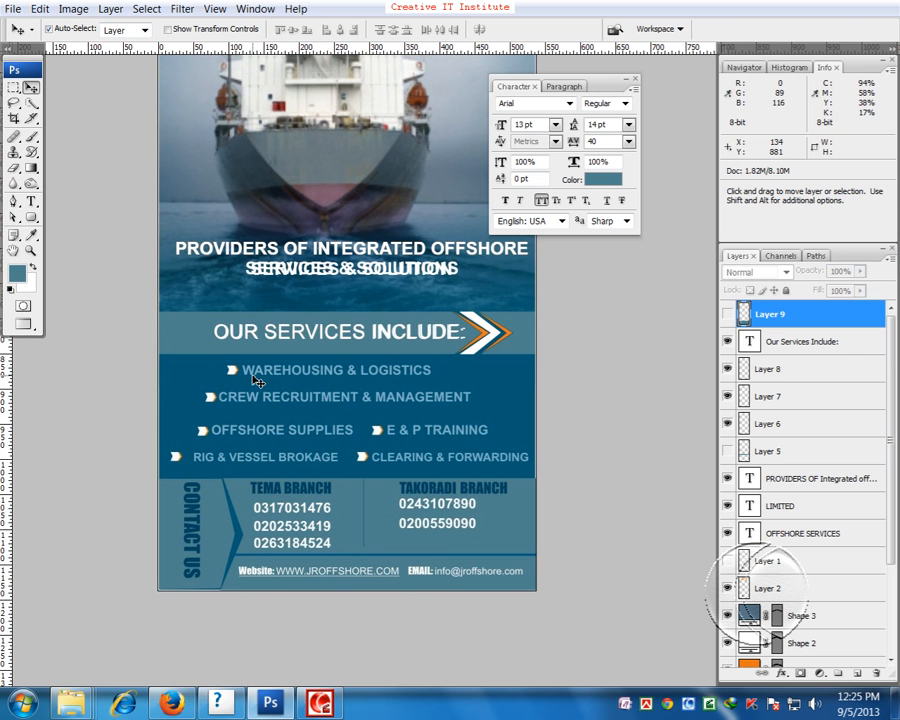
pyautogui.hotkey('ctrl', '+')
pyautogui.moveTo(176, 432); pyautogui.dragTo(226, 392)
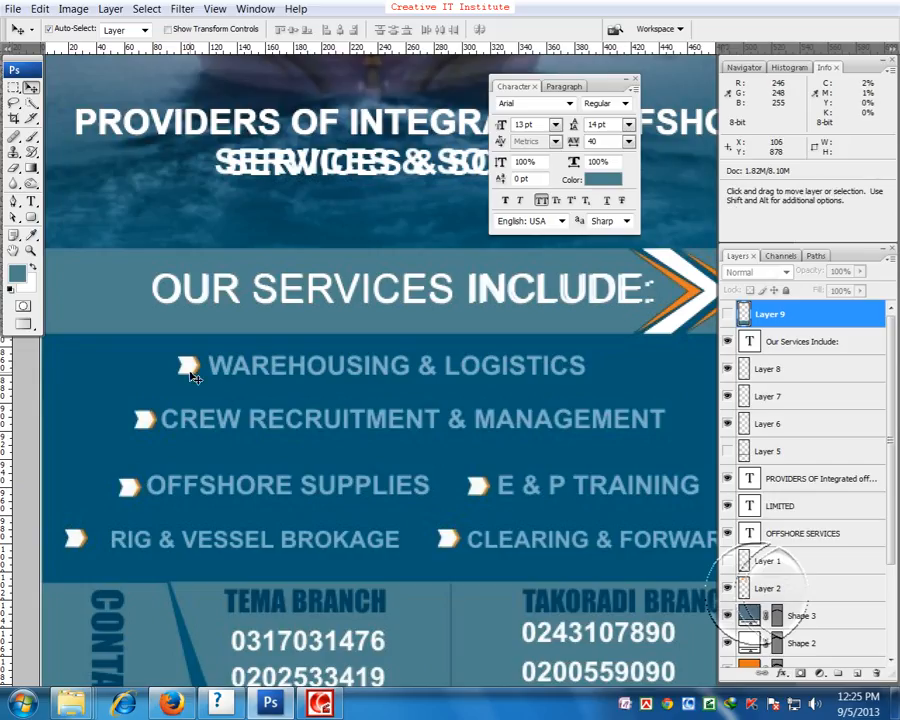
pyautogui.click(16, 202)
pyautogui.hotkey('ctrl', '+')
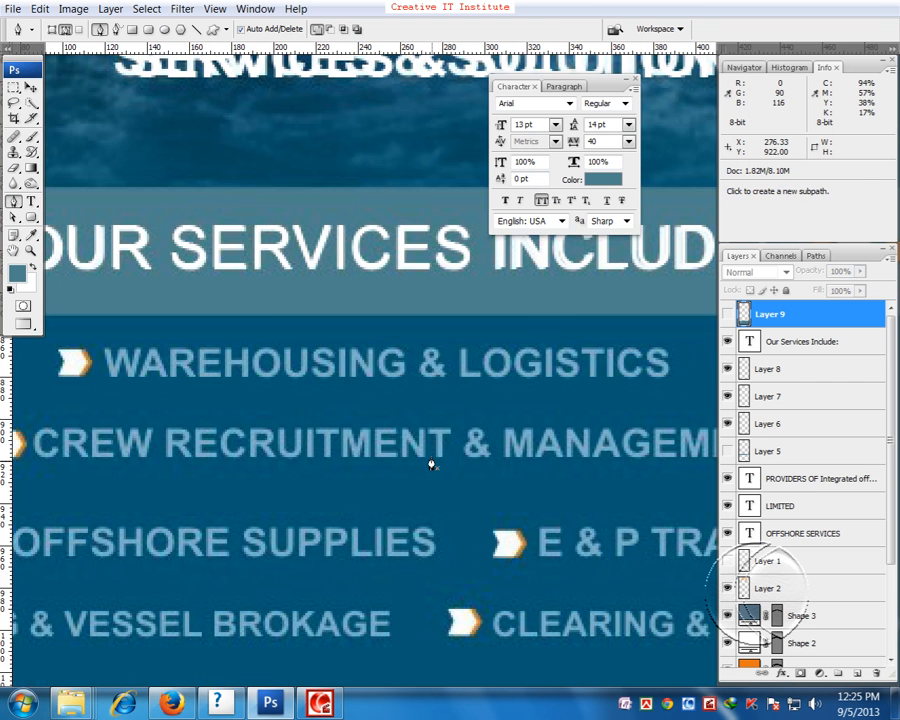
pyautogui.moveTo(311, 384); pyautogui.dragTo(550, 454)
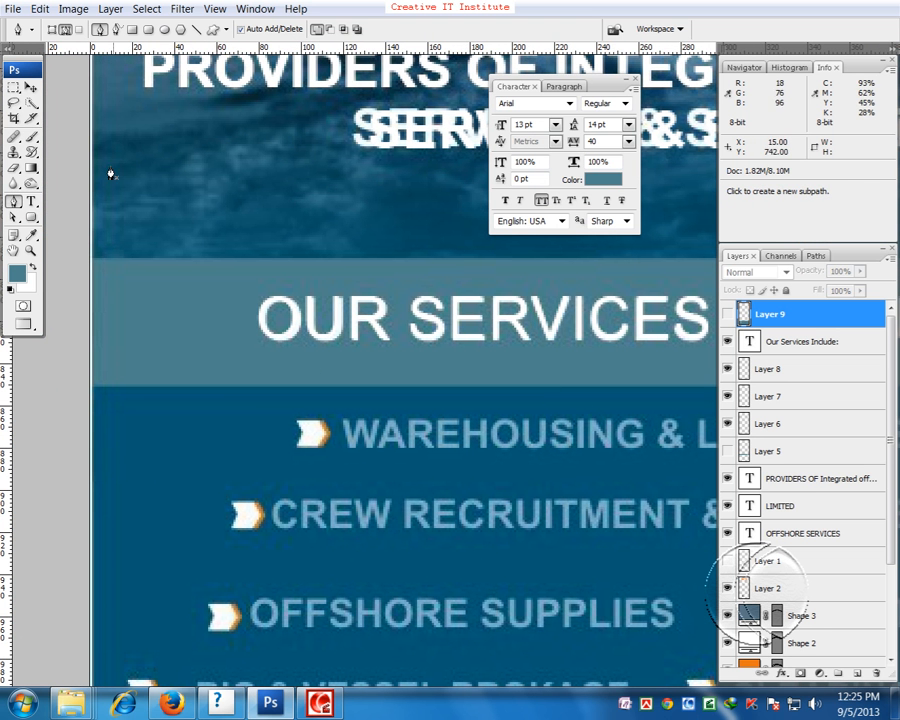
# - Set up the Custom Shape tool with the notched solid arrowhead shape and make white the foreground colour
pyautogui.click(32, 217)
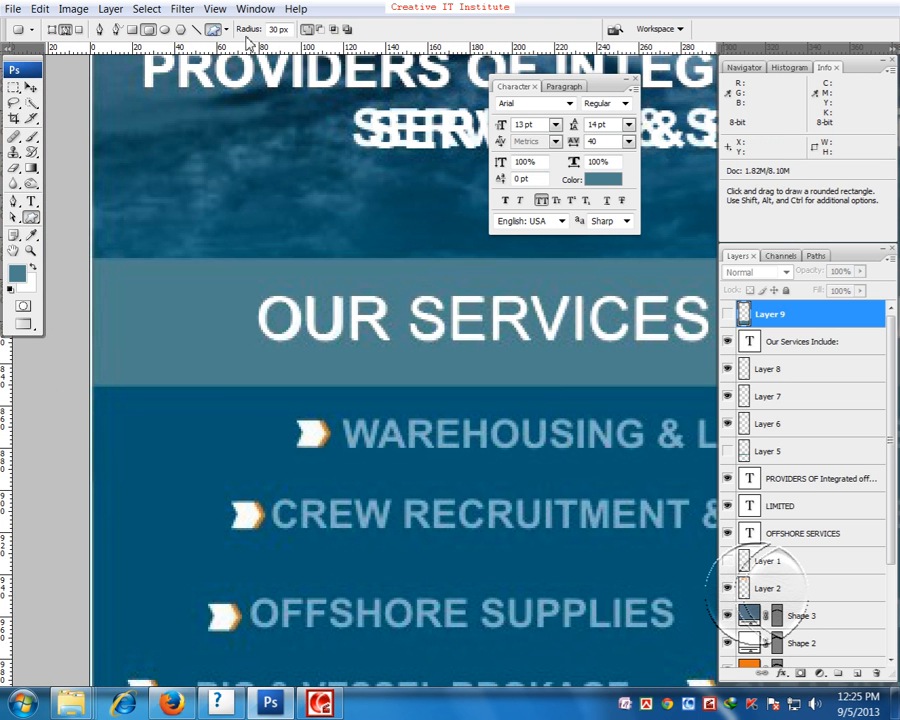
pyautogui.click(212, 29)
pyautogui.click(284, 30)
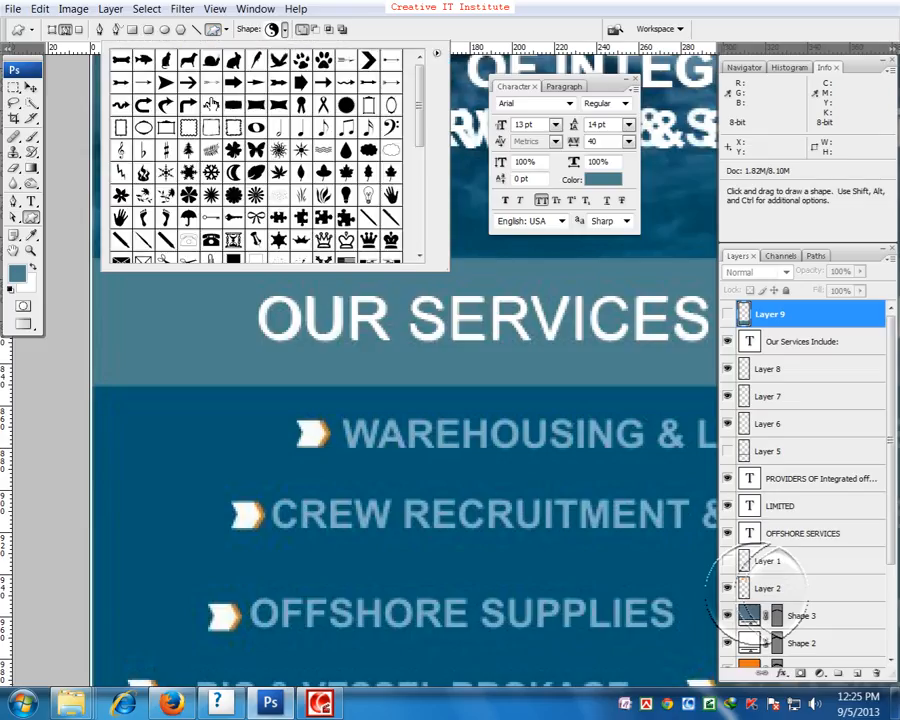
pyautogui.click(170, 83)
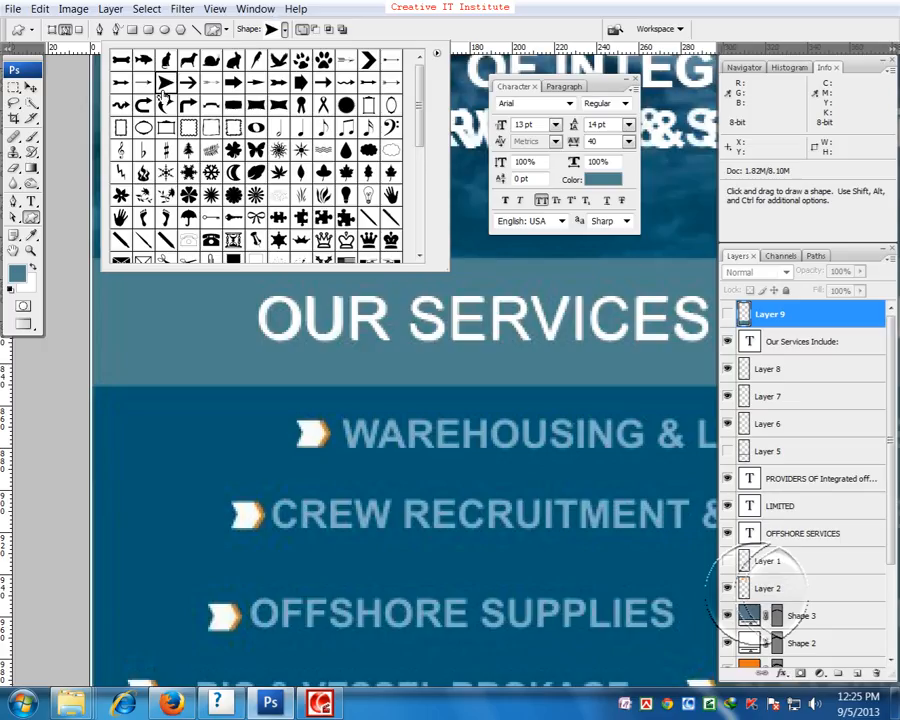
pyautogui.click(437, 17)
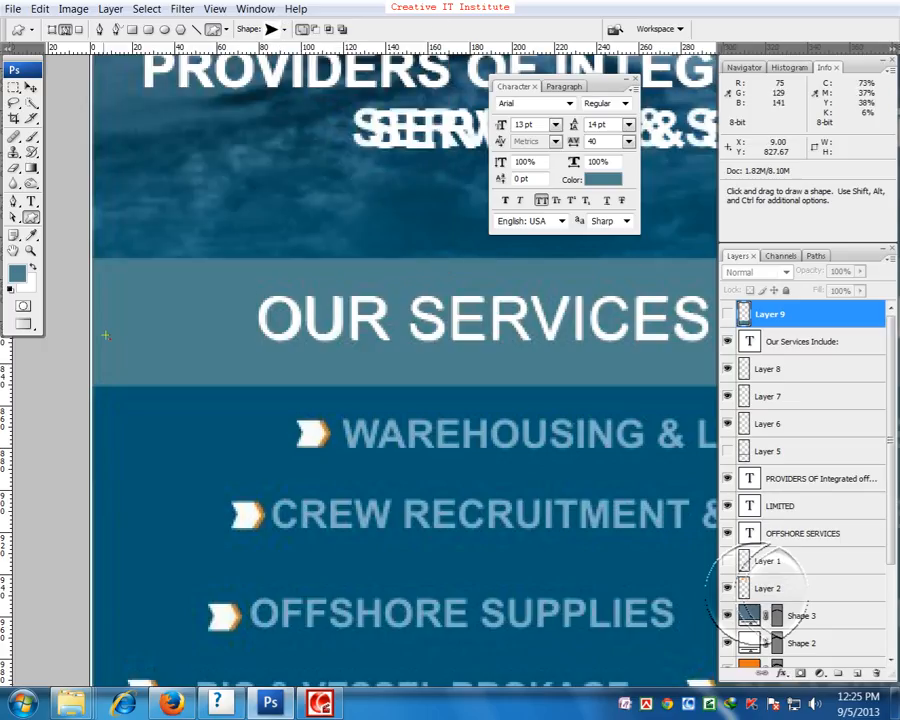
pyautogui.click(33, 266)
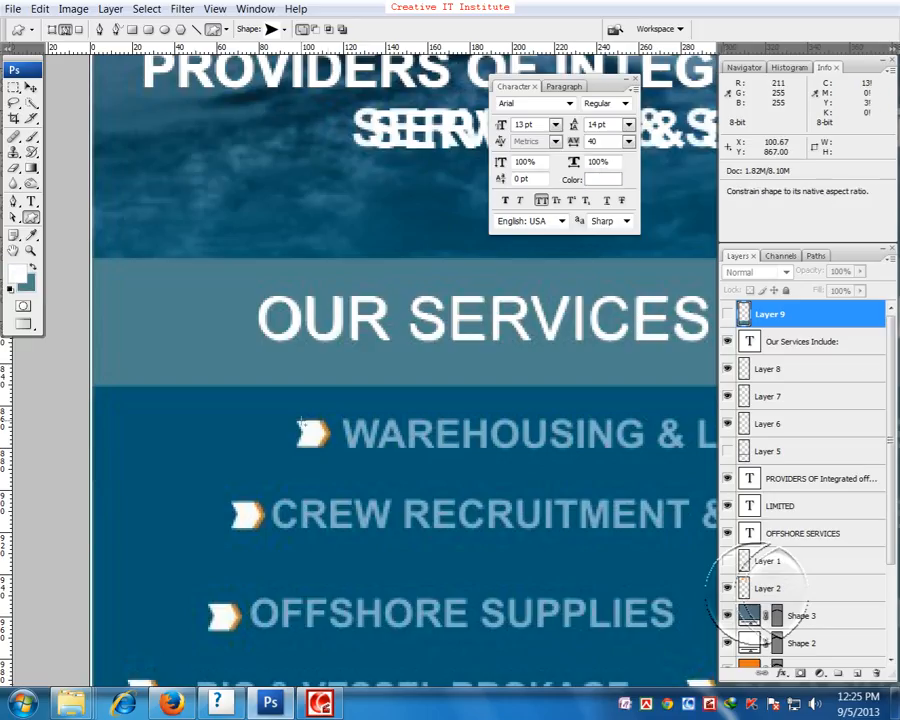
# - Draw a white arrowhead as a shape layer, about 19 px wide, over the bullet beside WAREHOUSING & LOGISTICS
pyautogui.moveTo(300, 421); pyautogui.dragTo(339, 454)
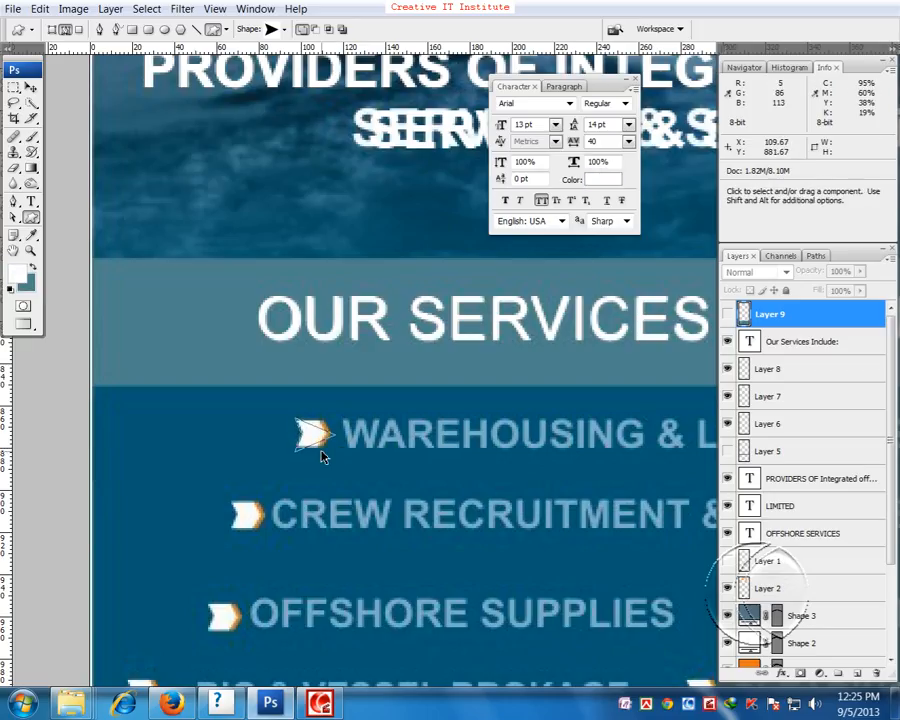
pyautogui.hotkey('ctrl', 'z')
pyautogui.click(53, 30)
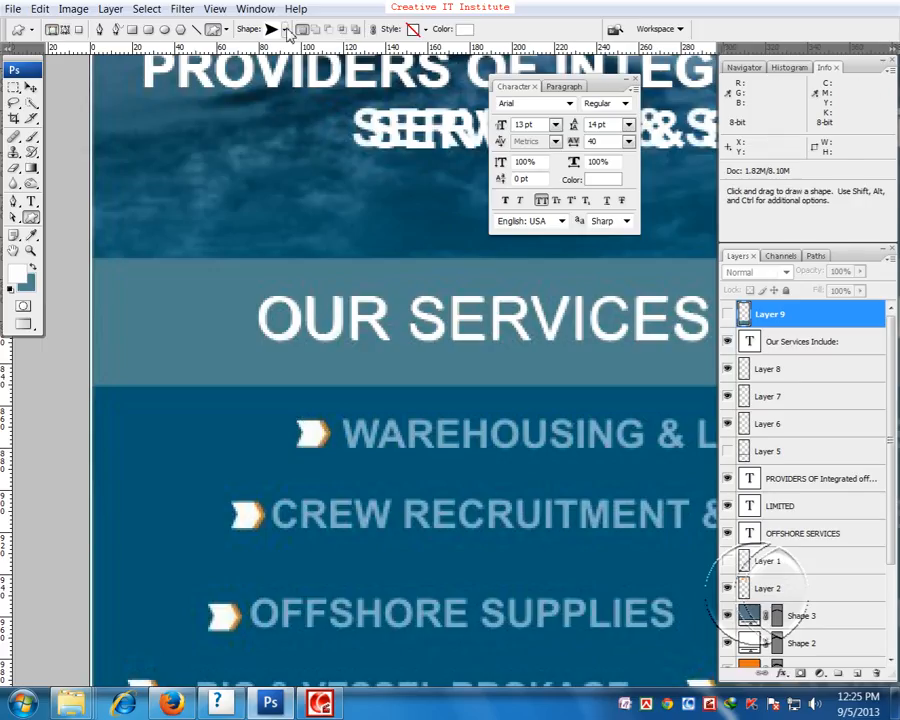
pyautogui.moveTo(299, 423); pyautogui.dragTo(346, 452)
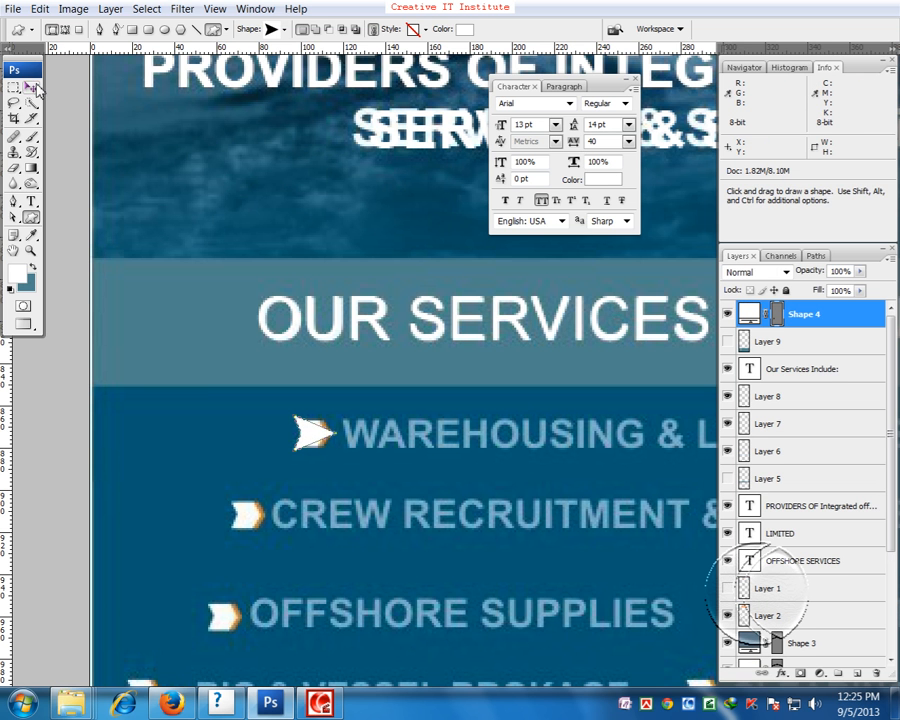
pyautogui.click(36, 87)
pyautogui.moveTo(456, 470); pyautogui.dragTo(298, 448)
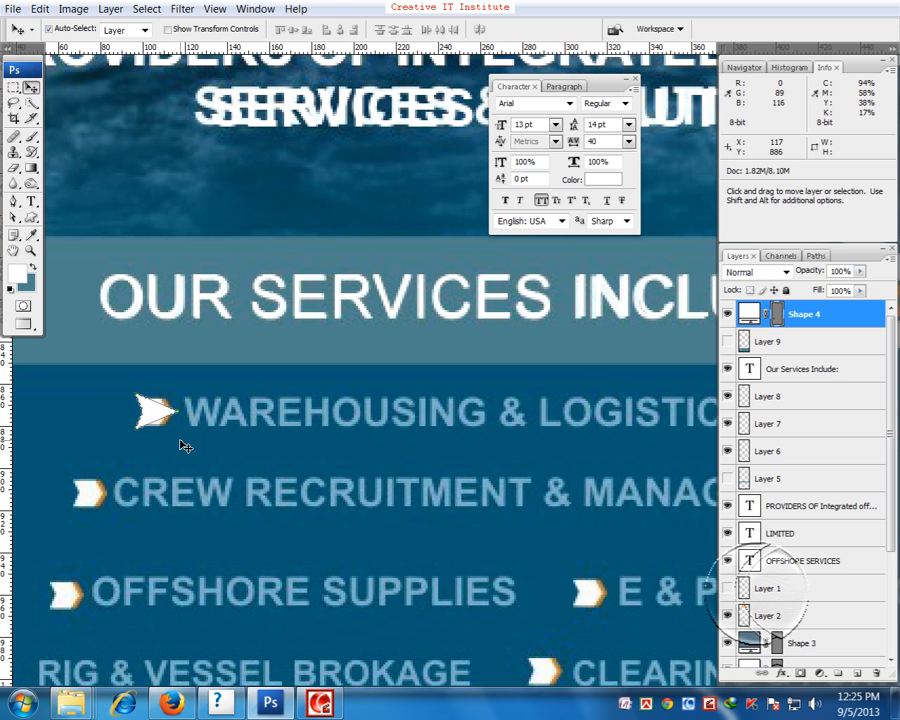
# - Show Layer 4, LCS-02, Layer 1, Layer 5 and Layer 9 so the recreated banner covers the reference artwork
pyautogui.hotkey('ctrl', '-')
pyautogui.hotkey('ctrl', '-')
pyautogui.moveTo(451, 392); pyautogui.dragTo(421, 407)
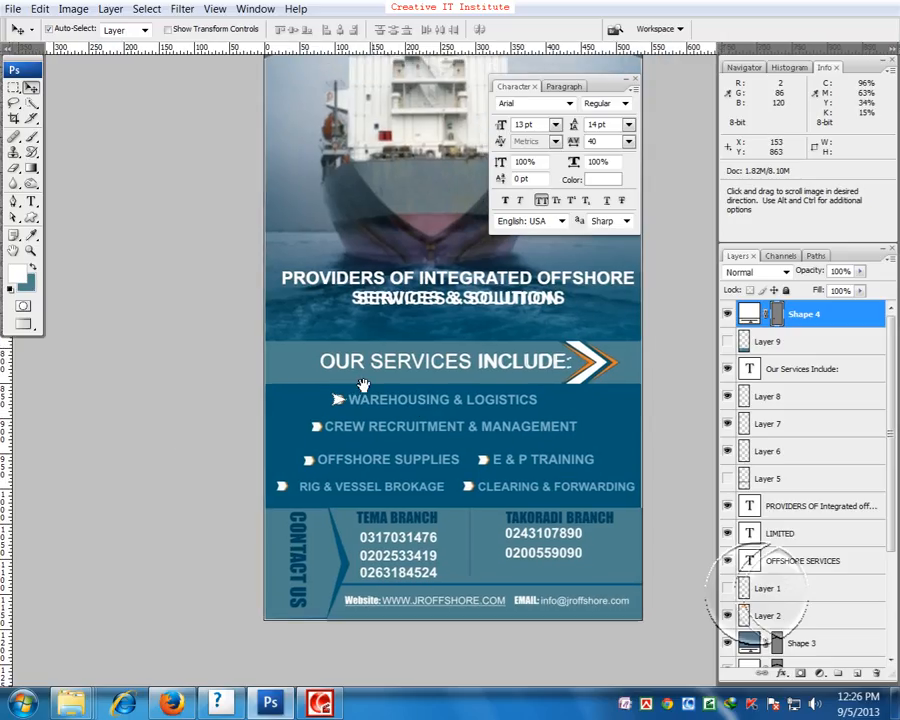
pyautogui.moveTo(462, 376); pyautogui.dragTo(430, 414)
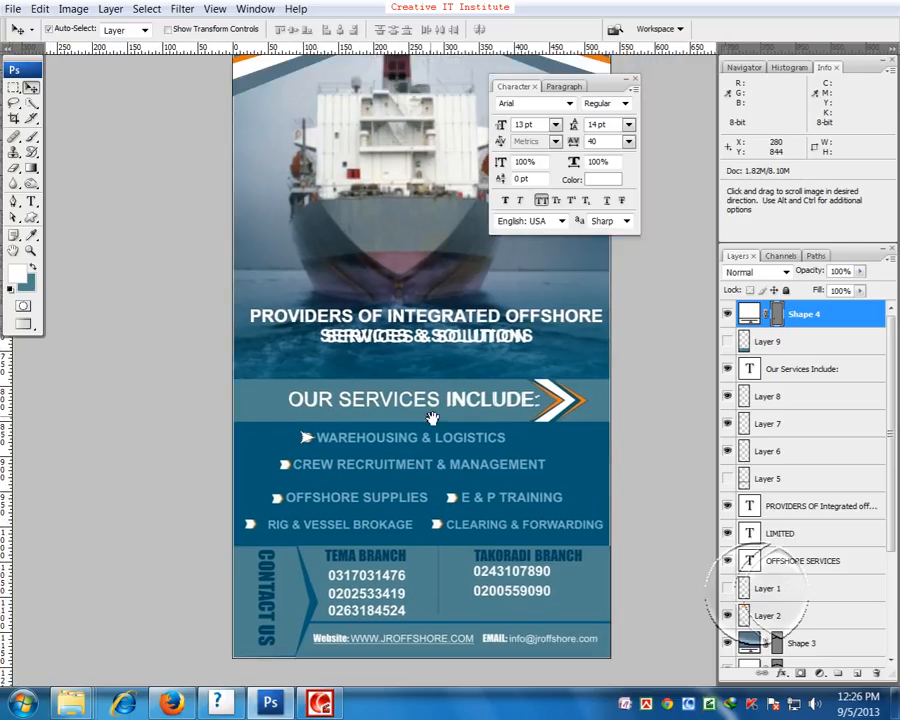
pyautogui.hotkey('ctrl', '-')
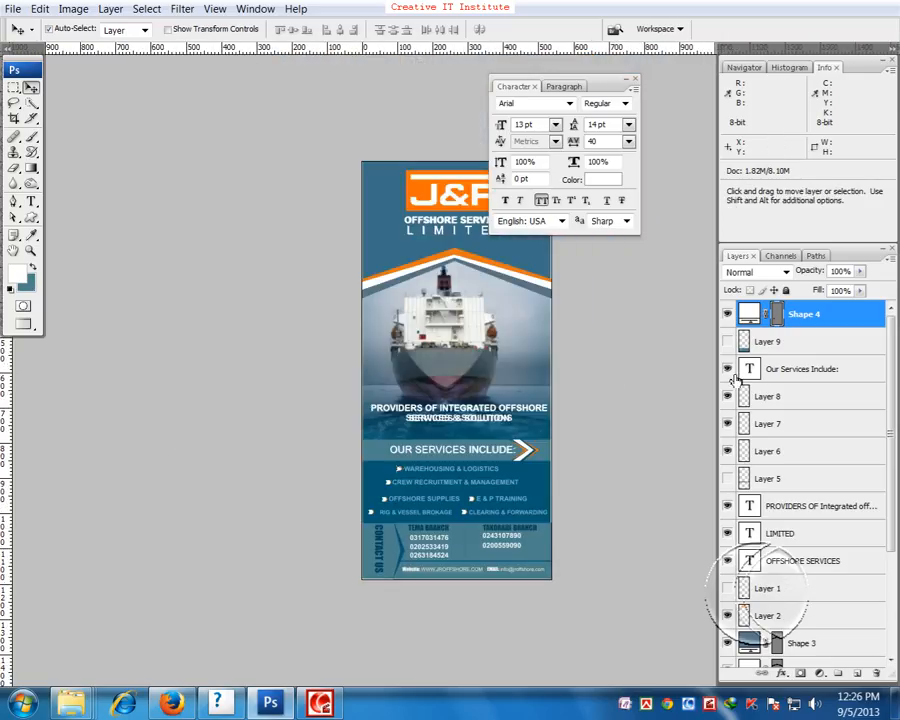
pyautogui.scroll(-3, 770, 518)
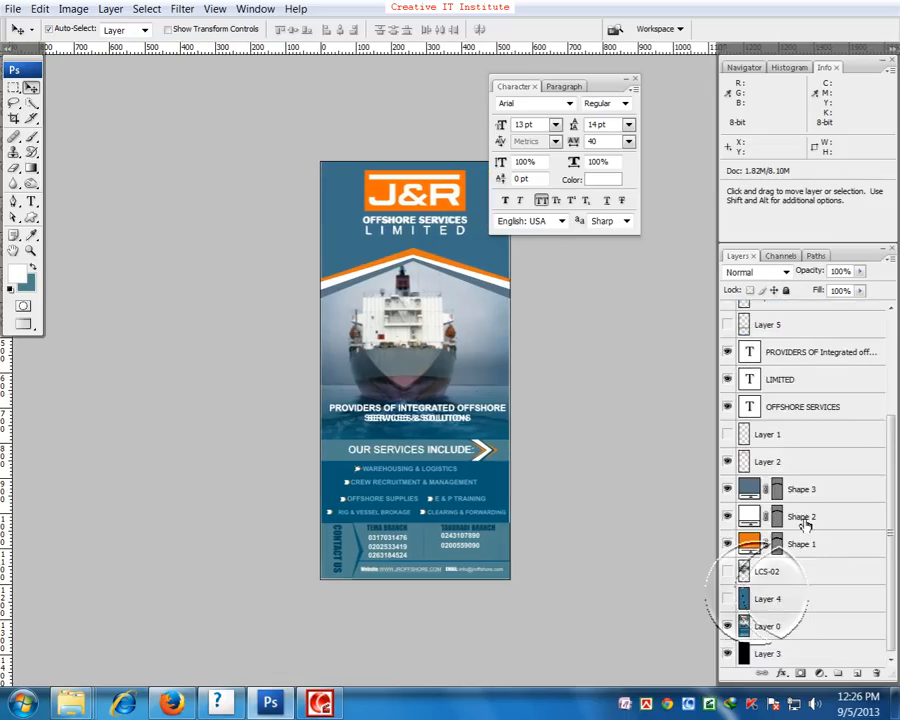
pyautogui.click(727, 592)
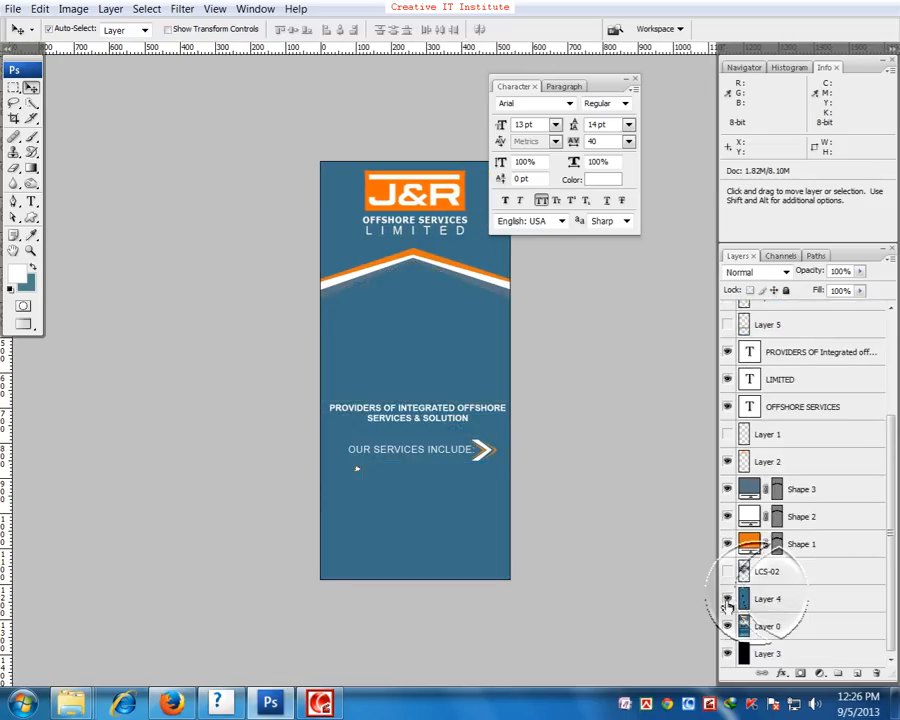
pyautogui.click(727, 572)
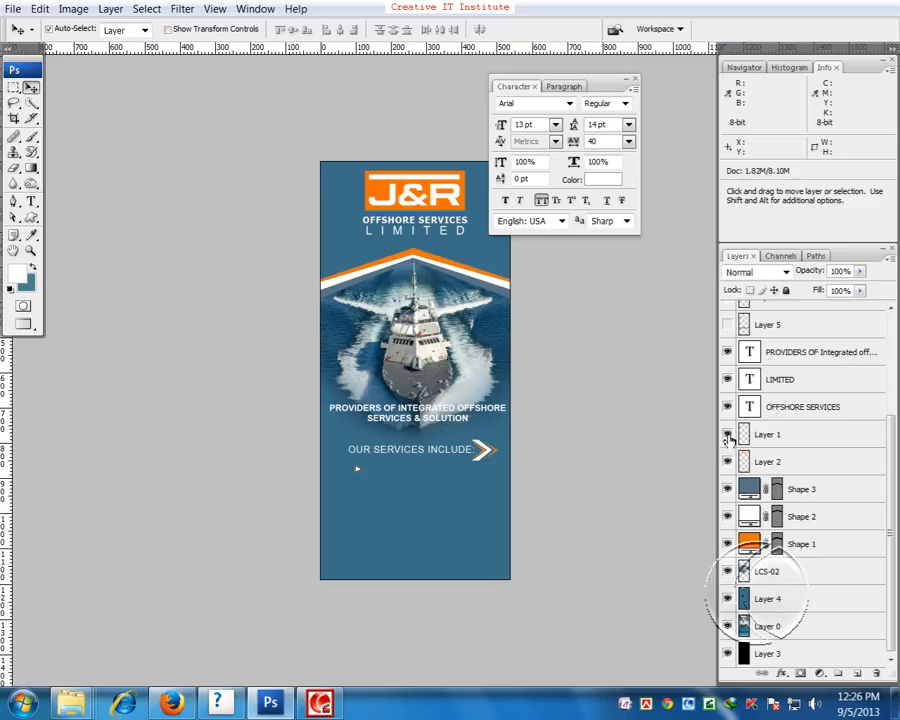
pyautogui.scroll(2, 727, 437)
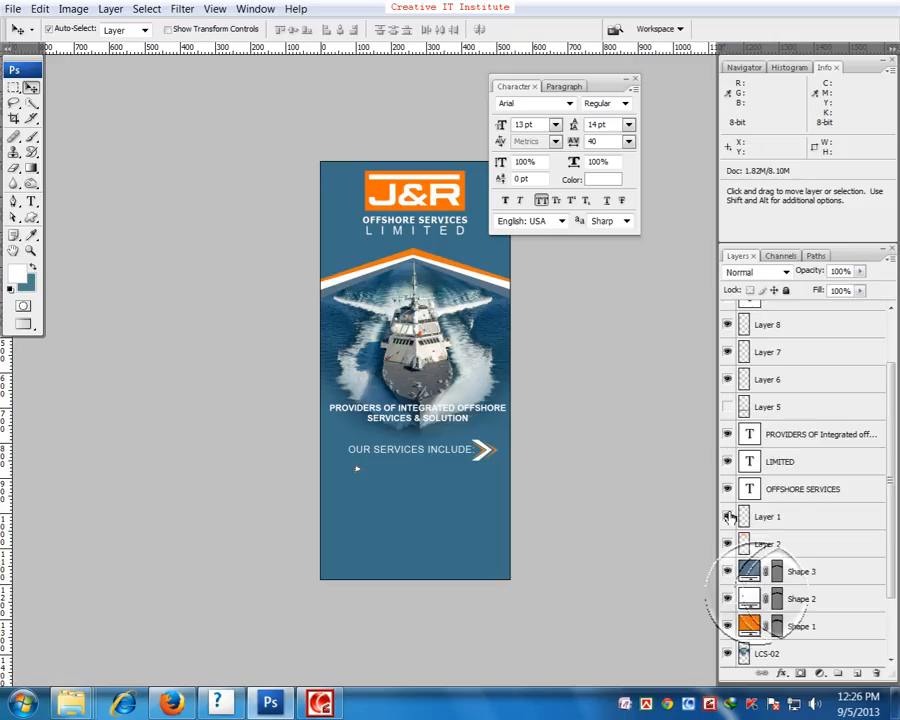
pyautogui.scroll(2, 729, 512)
pyautogui.click(727, 478)
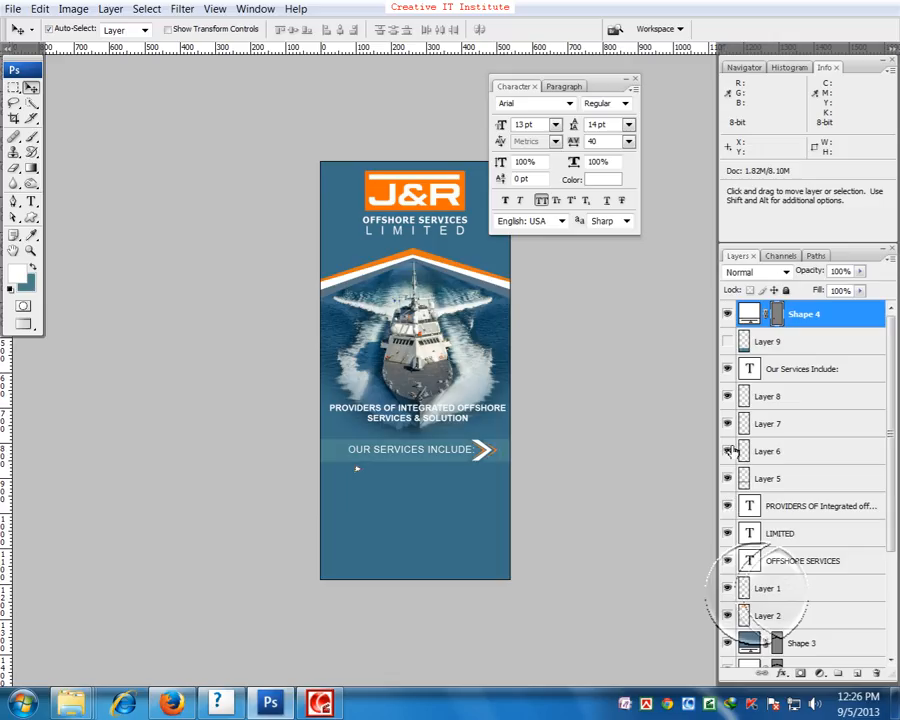
pyautogui.click(727, 342)
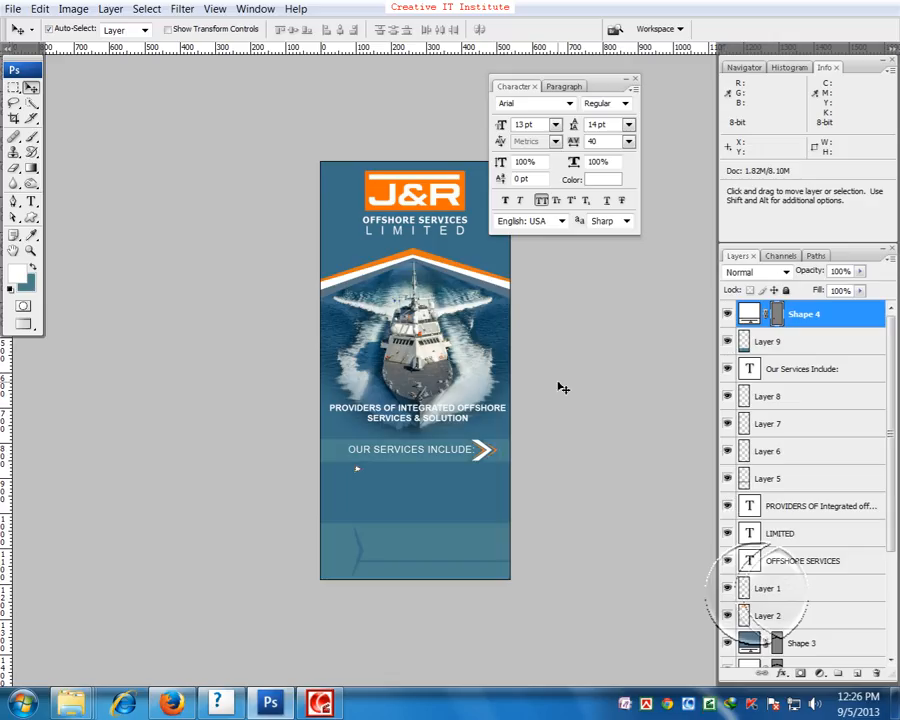
# - Examine the recreated banner from the logo to the contact band and review its lower layers
pyautogui.press('space')
pyautogui.moveTo(560, 386); pyautogui.dragTo(511, 357)
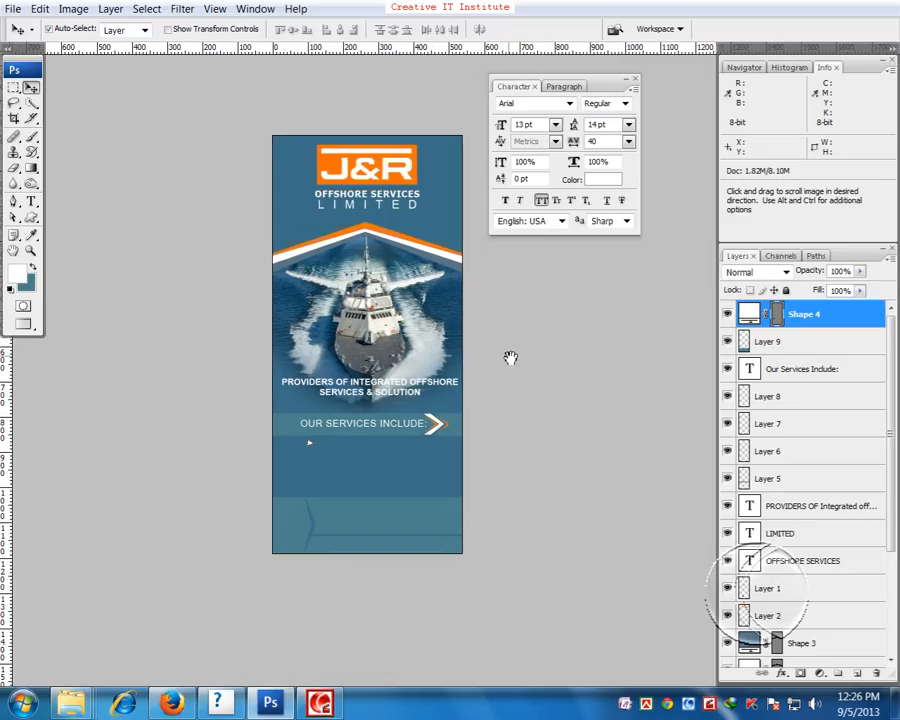
pyautogui.hotkey('ctrl', '+')
pyautogui.press('space')
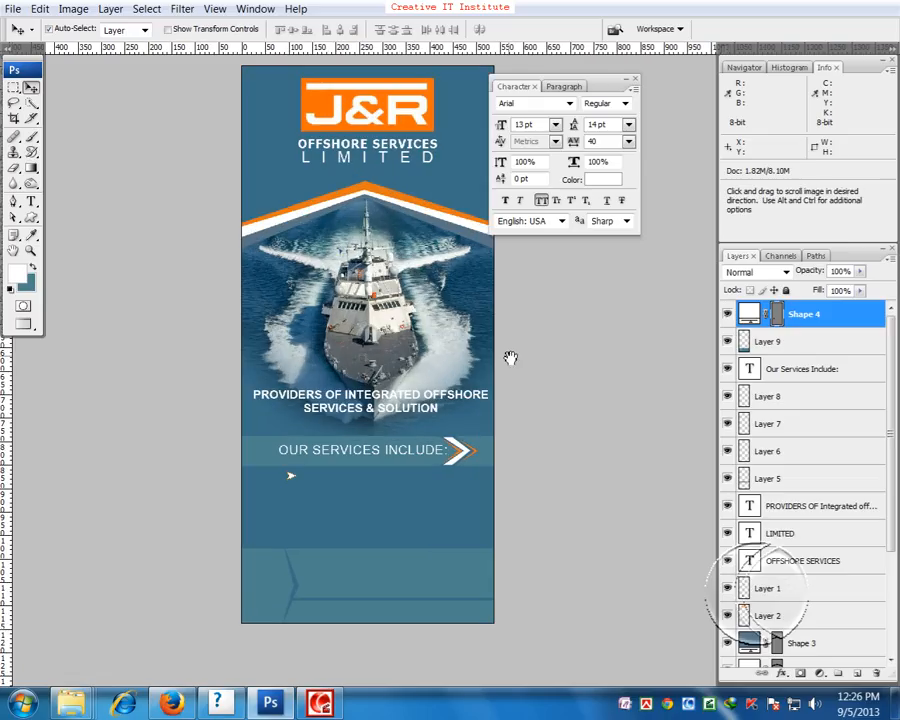
pyautogui.moveTo(510, 358); pyautogui.dragTo(478, 362)
pyautogui.moveTo(516, 417); pyautogui.dragTo(510, 434)
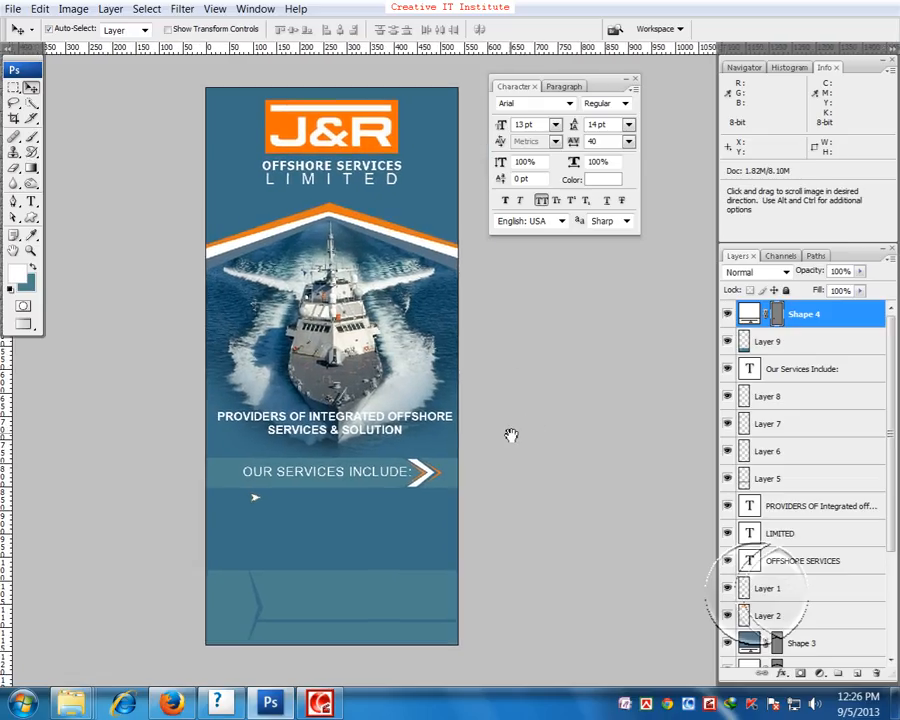
pyautogui.press('space')
pyautogui.moveTo(392, 532); pyautogui.dragTo(367, 522)
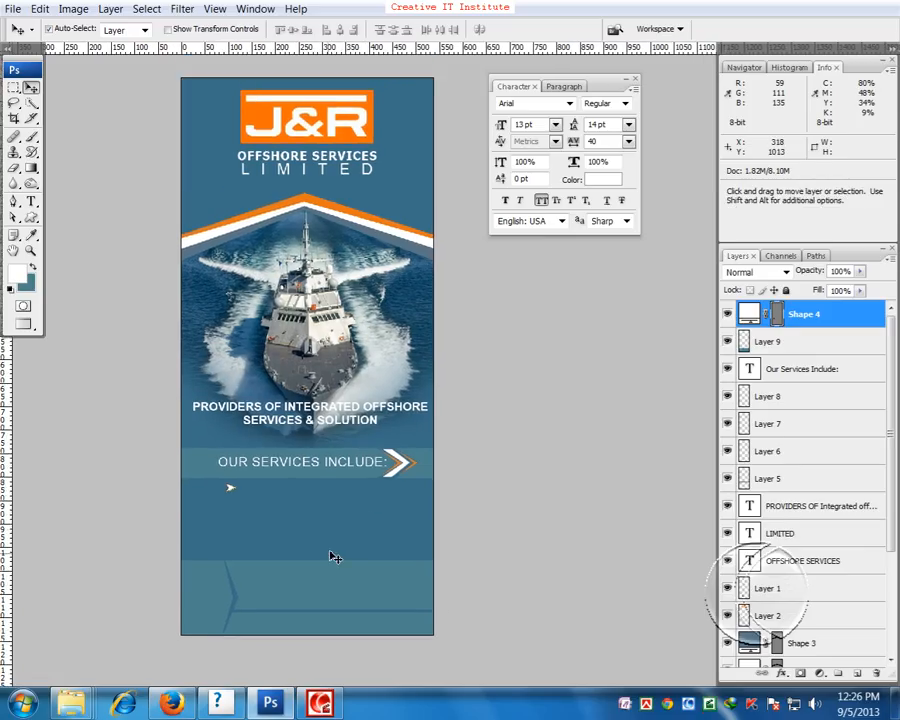
pyautogui.scroll(-3, 814, 593)
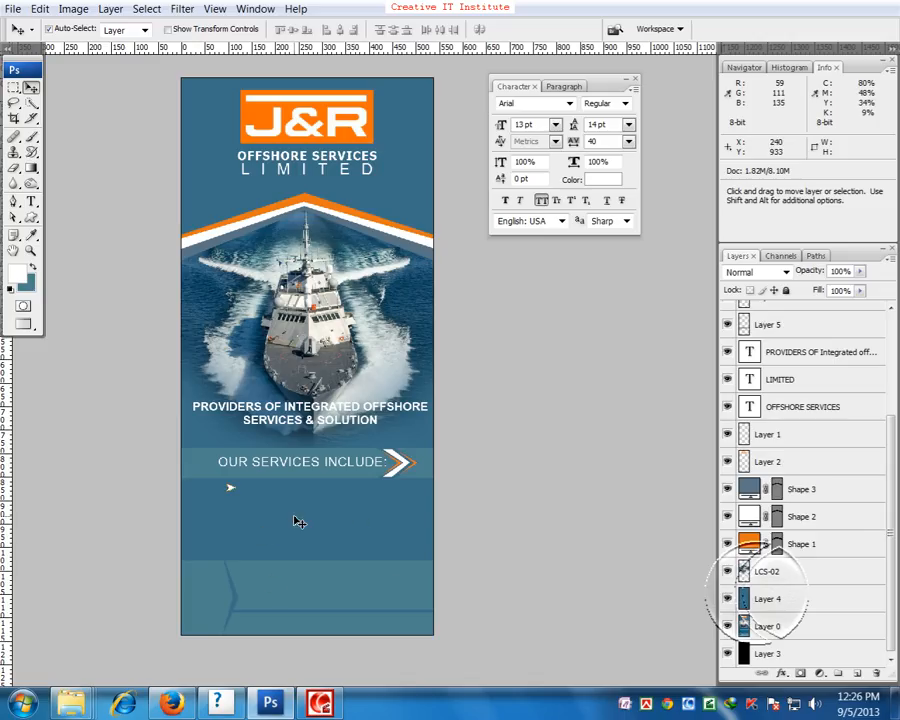
pyautogui.press('space')
pyautogui.moveTo(301, 466); pyautogui.dragTo(322, 466)
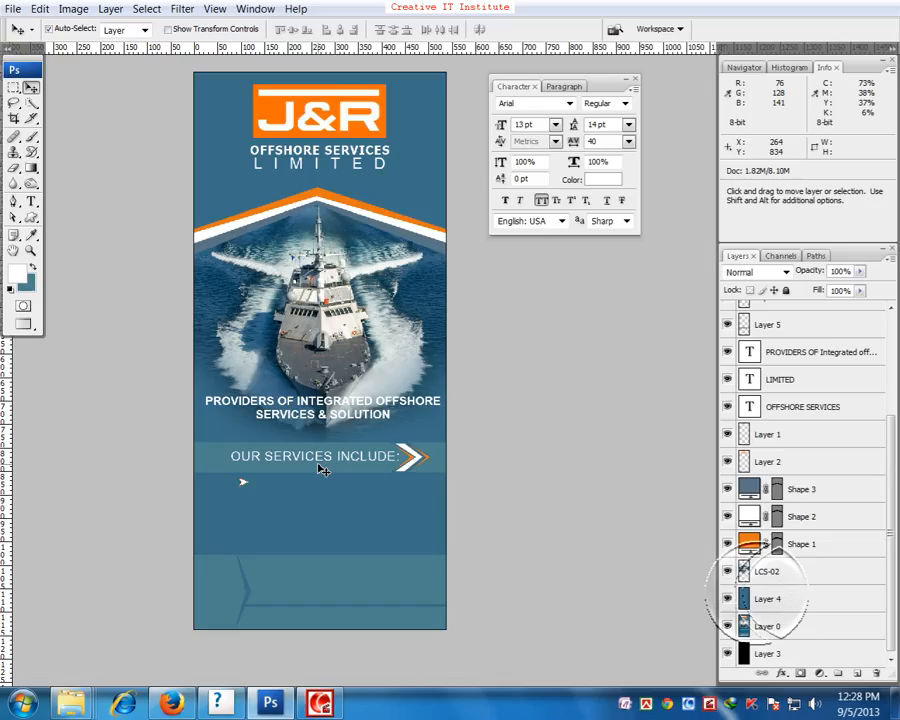
pyautogui.click(318, 706)
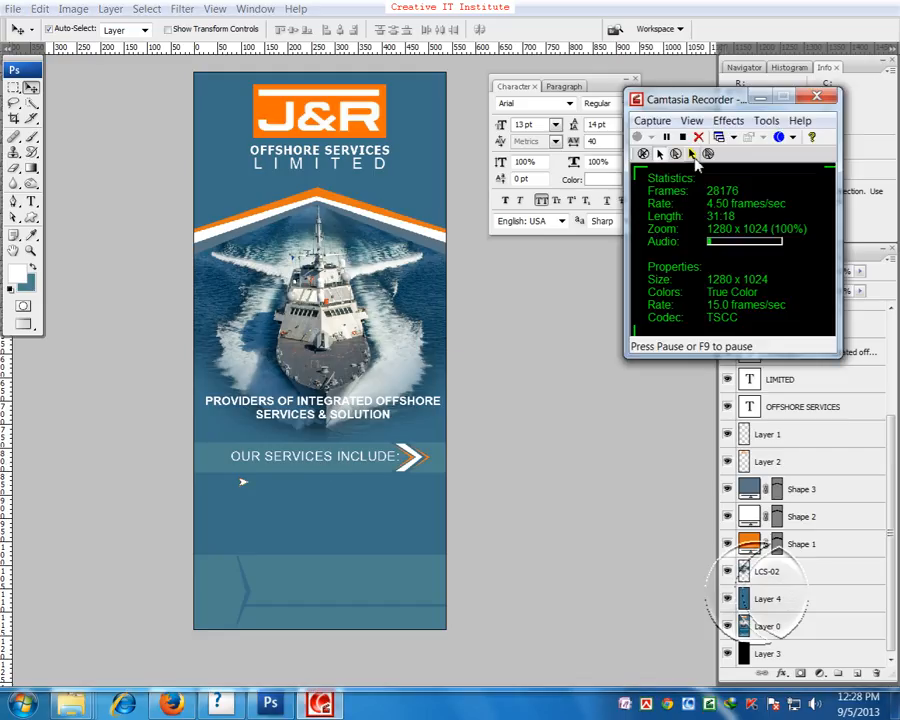